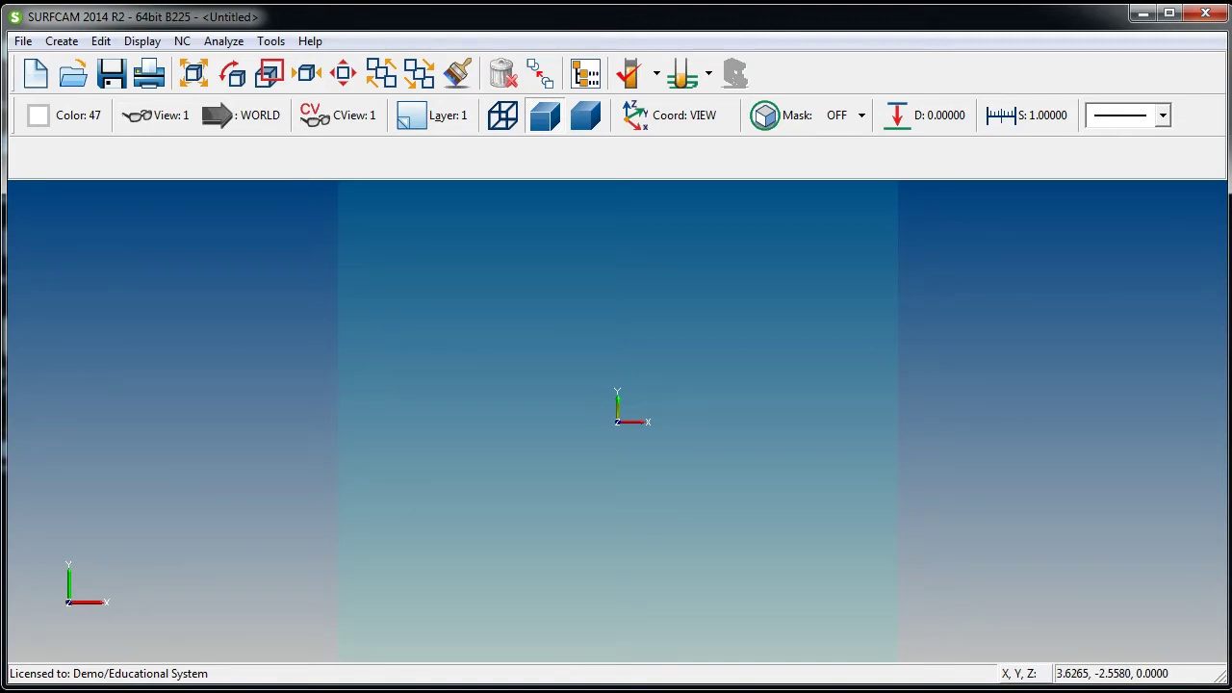
- Open the SolidWorks part Pool Table.SLDPRT from the Billard folder and show the whole model in view 1
{"action": "left_click", "coordinate": [75, 82]}
{"action": "left_click", "coordinate": [378, 135]}
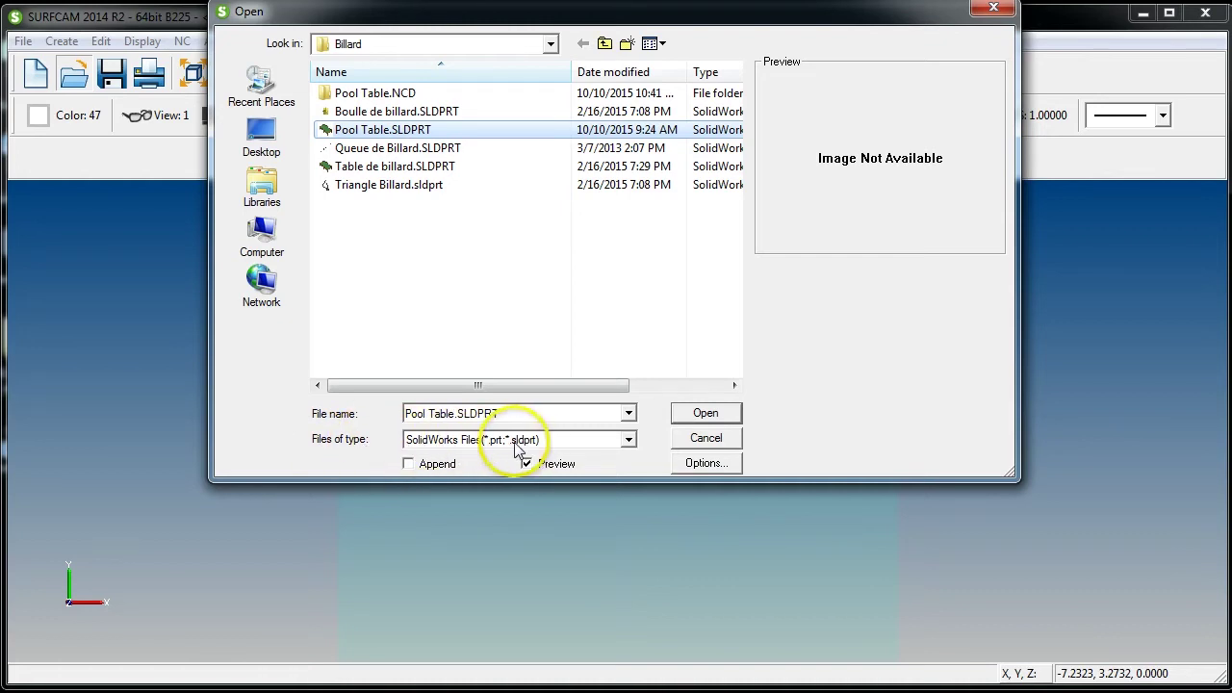
{"action": "left_click", "coordinate": [704, 412]}
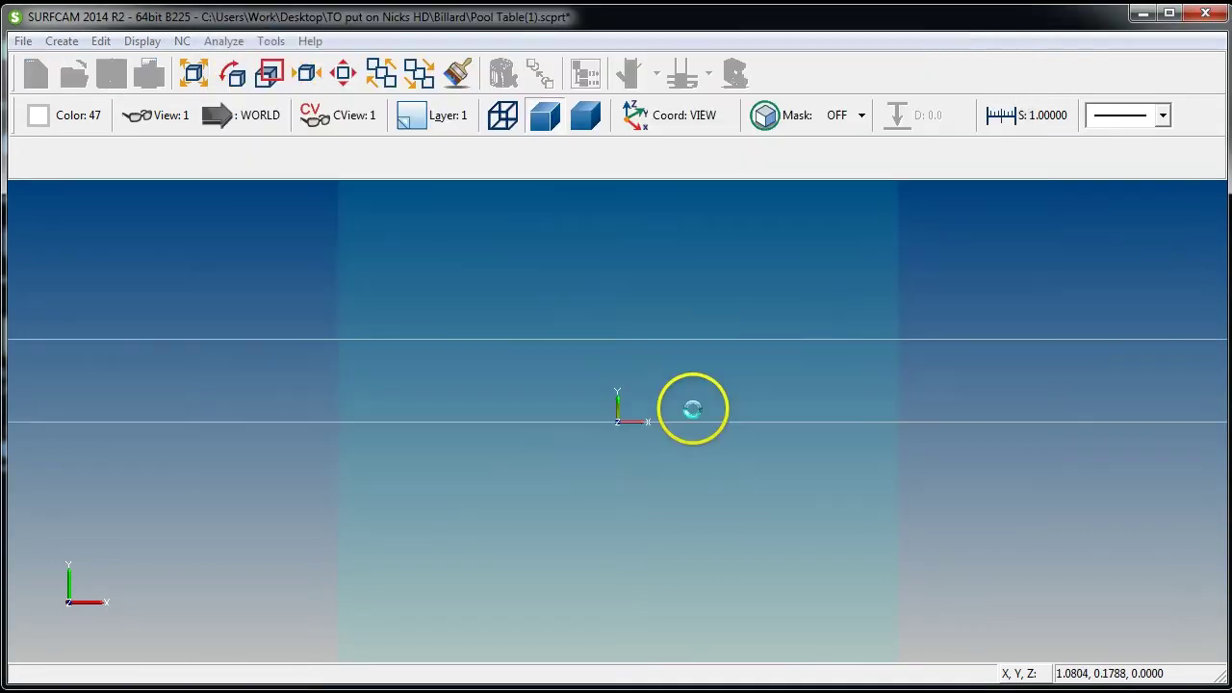
{"action": "scroll", "coordinate": [575, 496], "scroll_direction": "down", "scroll_amount": 2}
{"action": "scroll", "coordinate": [585, 495], "scroll_direction": "down", "scroll_amount": 5}
{"action": "middle_click_drag", "start_coordinate": [718, 424], "coordinate": [682, 409]}
{"action": "scroll", "coordinate": [687, 371], "scroll_direction": "up", "scroll_amount": 2}
{"action": "scroll", "coordinate": [686, 371], "scroll_direction": "up", "scroll_amount": 5}
{"action": "scroll", "coordinate": [664, 403], "scroll_direction": "down", "scroll_amount": 6}
{"action": "key", "text": "1"}
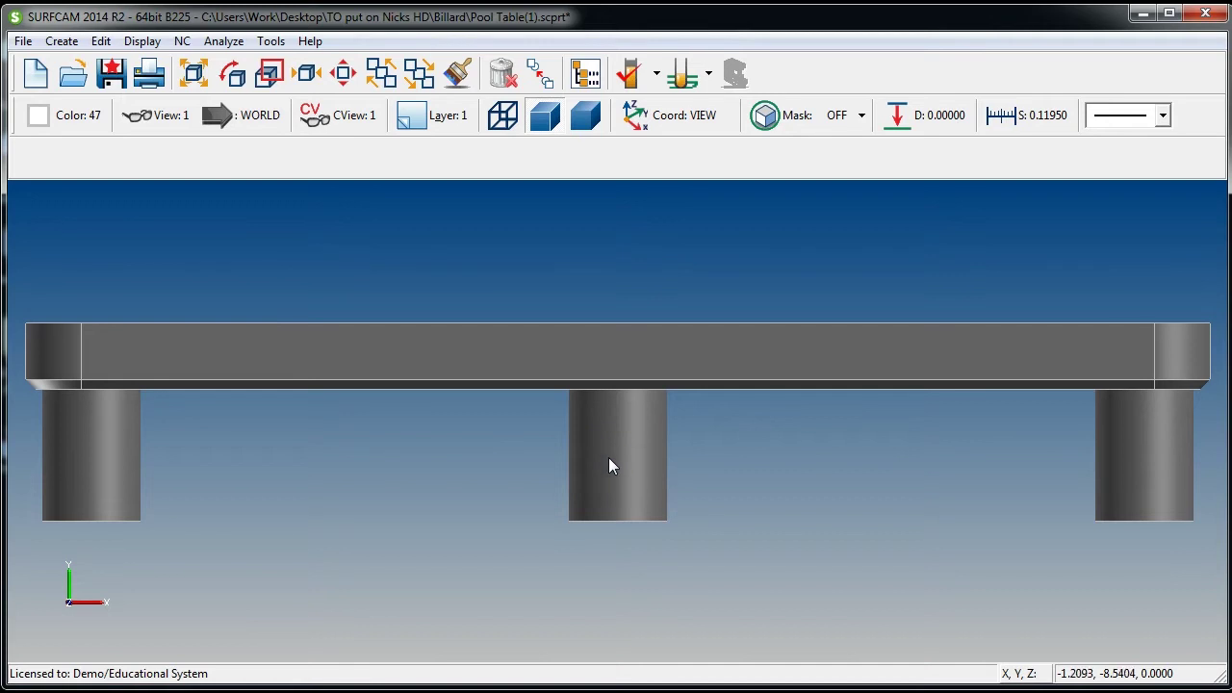
- Hide the Solid Body #1 Surfaces and Solid Body #1 Wireframe layers
{"action": "left_click", "coordinate": [456, 120]}
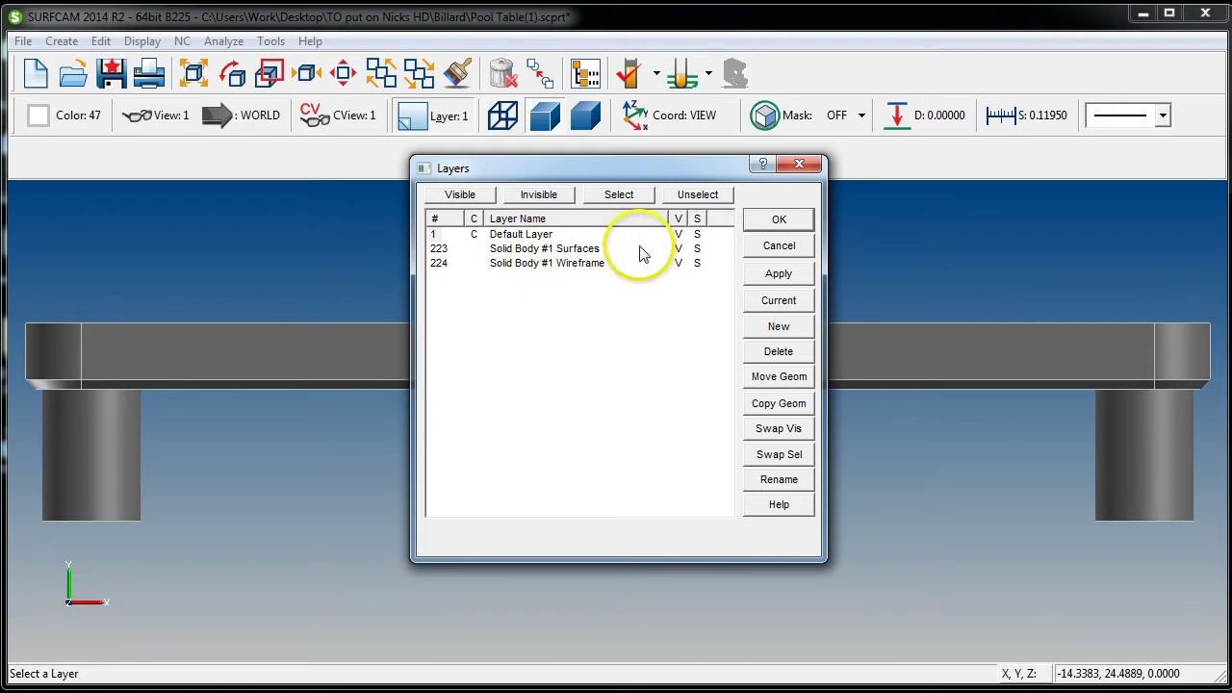
{"action": "left_click", "coordinate": [679, 248]}
{"action": "left_click", "coordinate": [679, 263]}
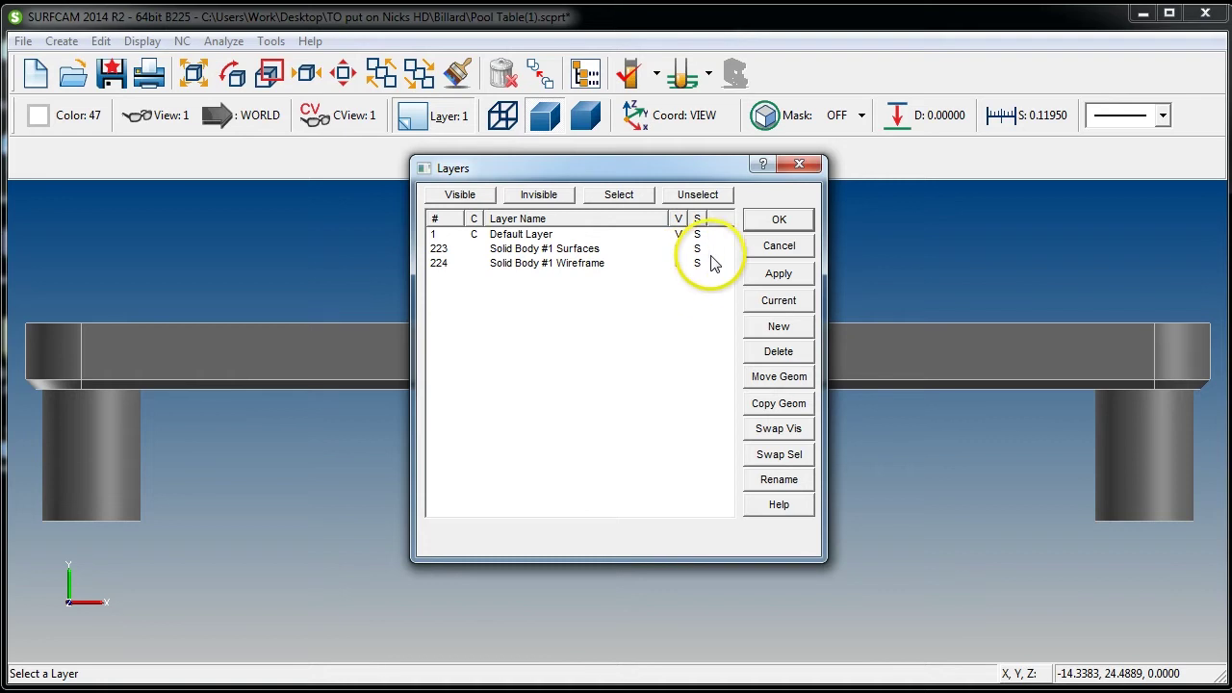
{"action": "left_click", "coordinate": [778, 220]}
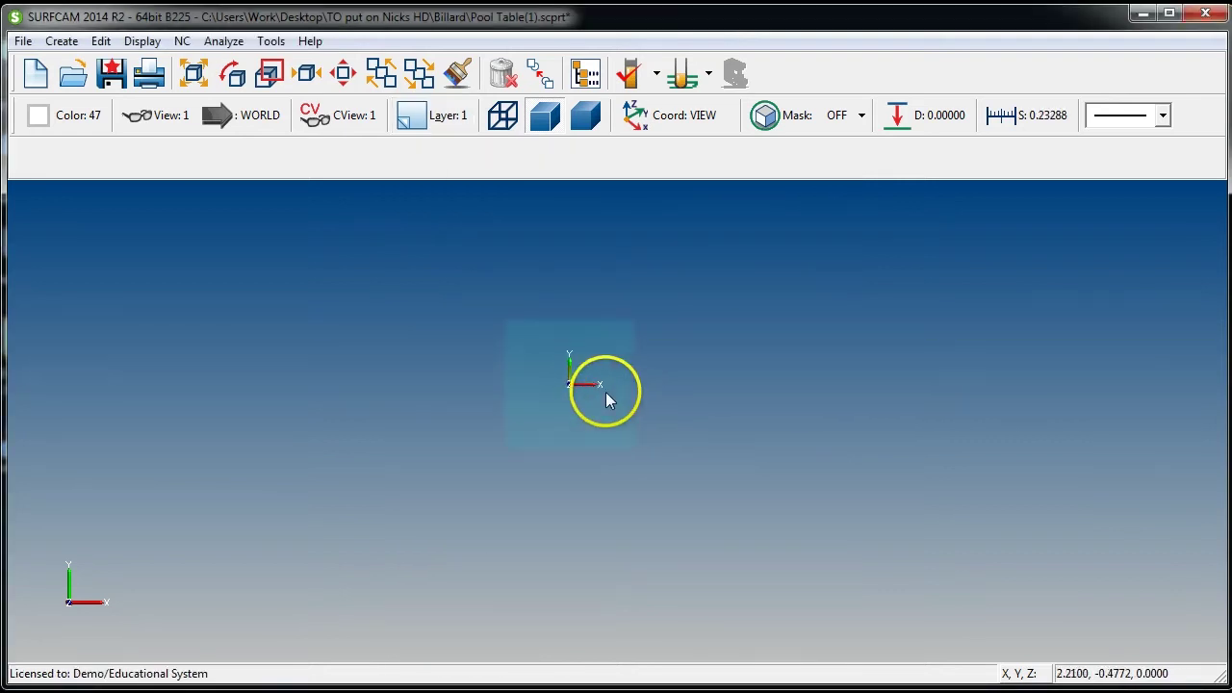
- Make the Solid Body #1 Surfaces and Solid Body #1 Wireframe layers visible again
{"action": "left_click", "coordinate": [444, 119]}
{"action": "left_click", "coordinate": [678, 249]}
{"action": "left_click", "coordinate": [678, 263]}
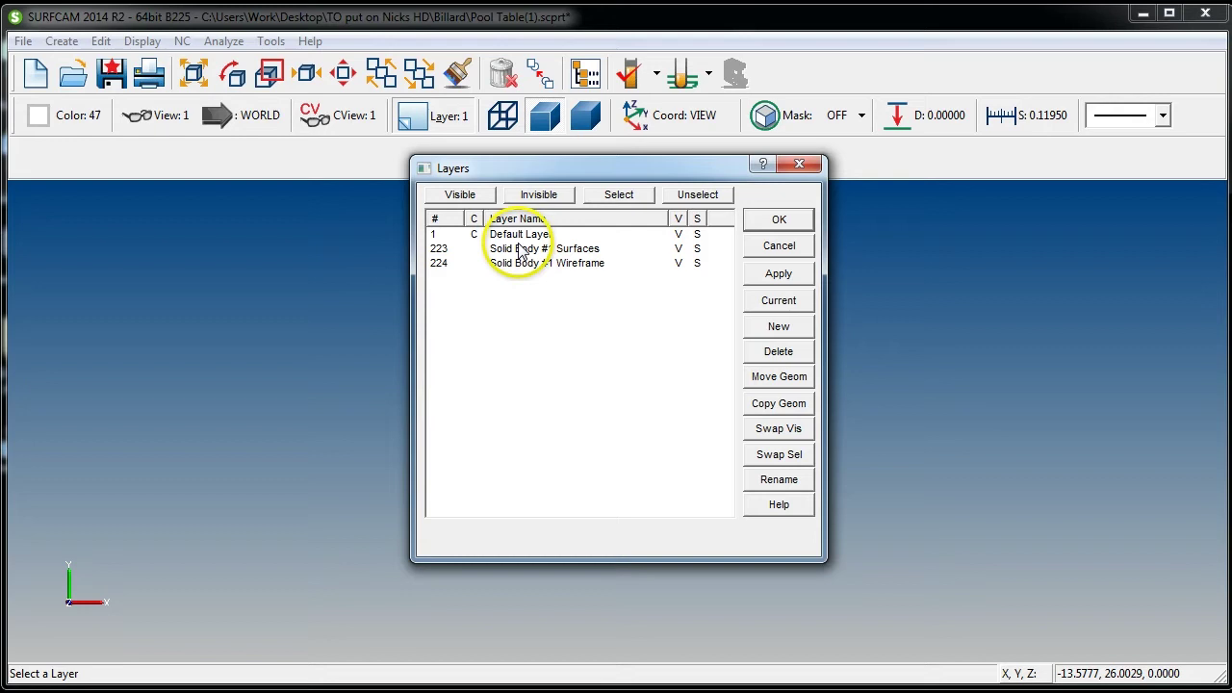
{"action": "left_click", "coordinate": [779, 220]}
{"action": "scroll", "coordinate": [448, 435], "scroll_direction": "down", "scroll_amount": 2}
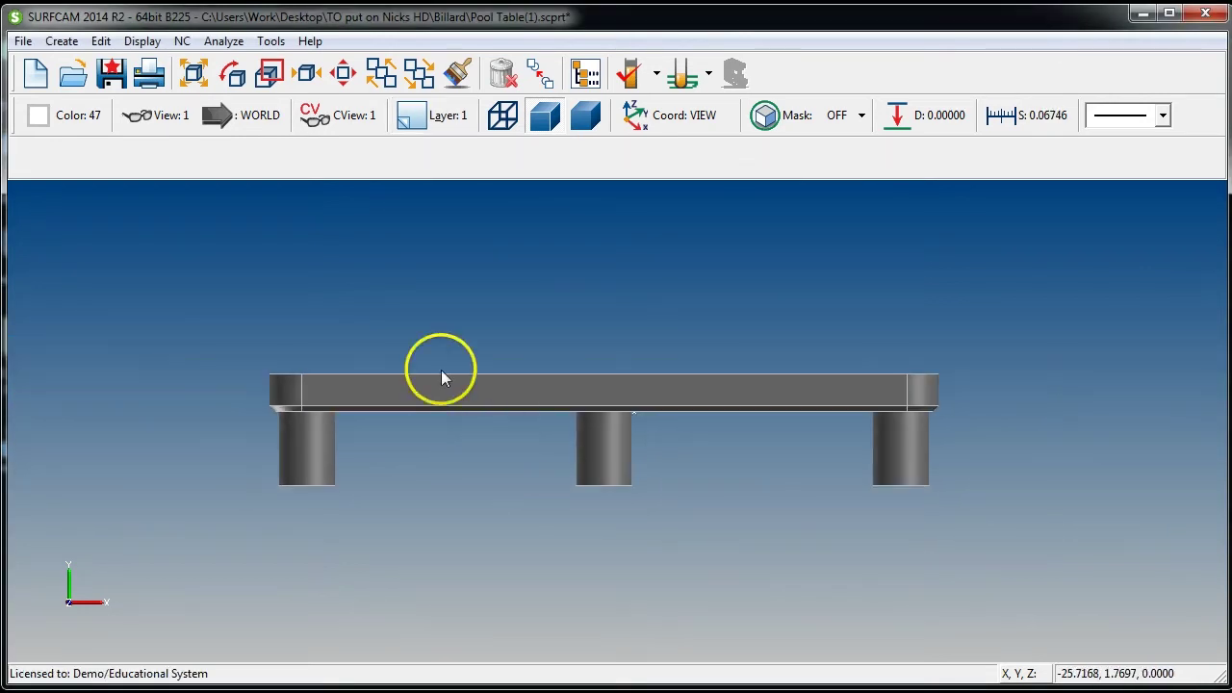
{"action": "left_click", "coordinate": [436, 115]}
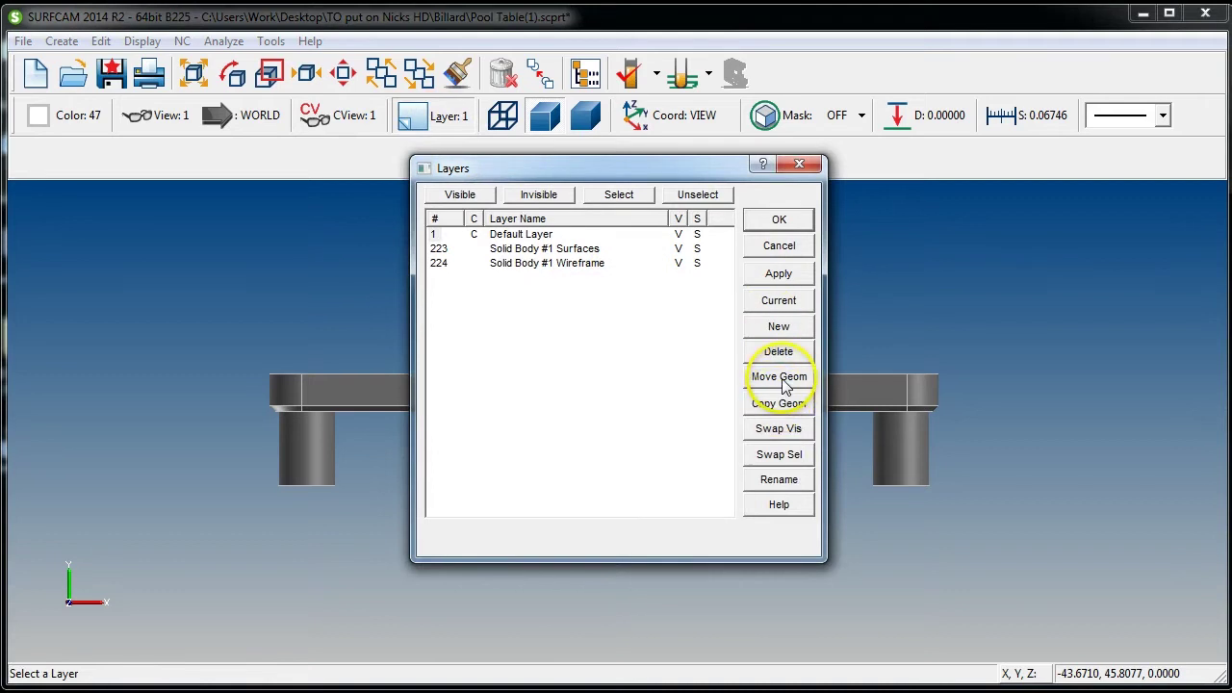
{"action": "left_click", "coordinate": [796, 163]}
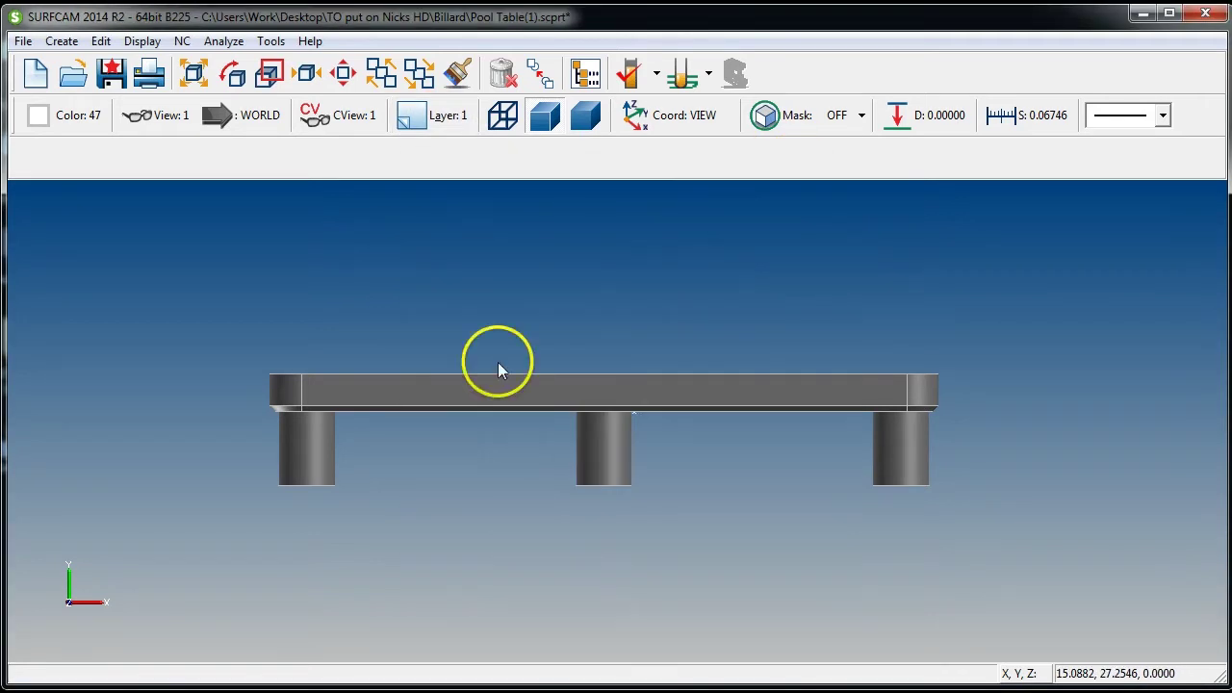
{"action": "scroll", "coordinate": [602, 335], "scroll_direction": "up", "scroll_amount": 3}
{"action": "scroll", "coordinate": [661, 468], "scroll_direction": "up", "scroll_amount": 2}
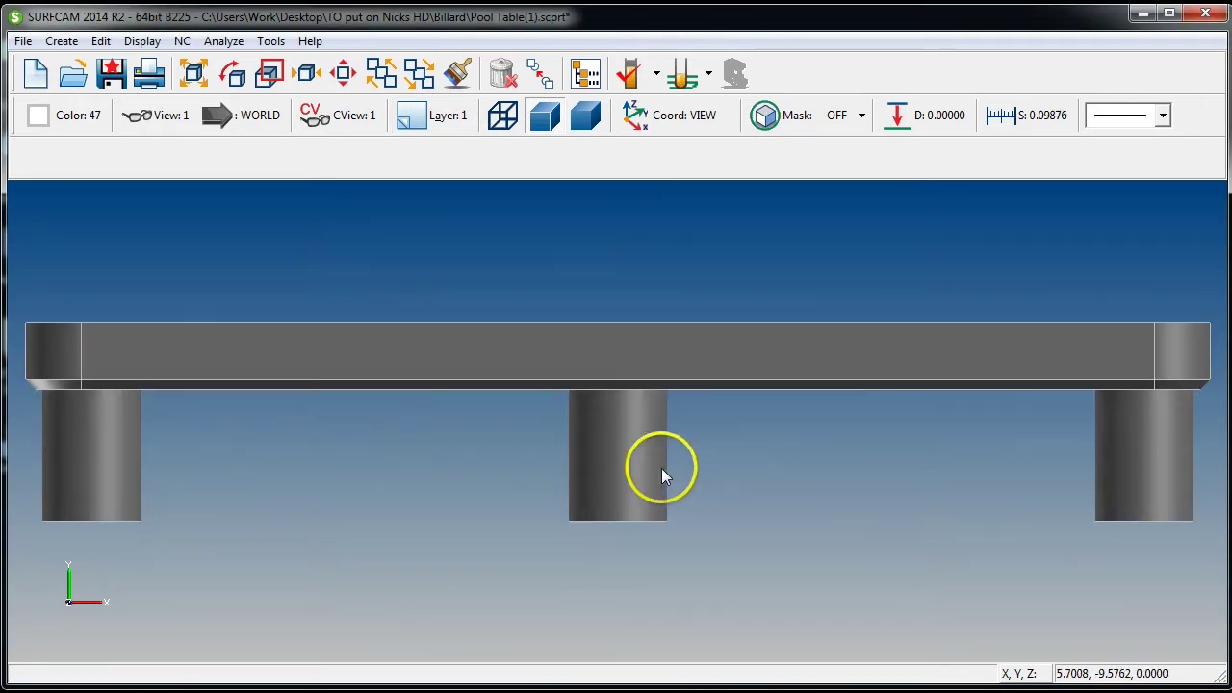
- Copy all visible geometry in place with zero X, Y and Z translation, making 1 copy in the original color on the current layer
{"action": "left_click", "coordinate": [100, 42]}
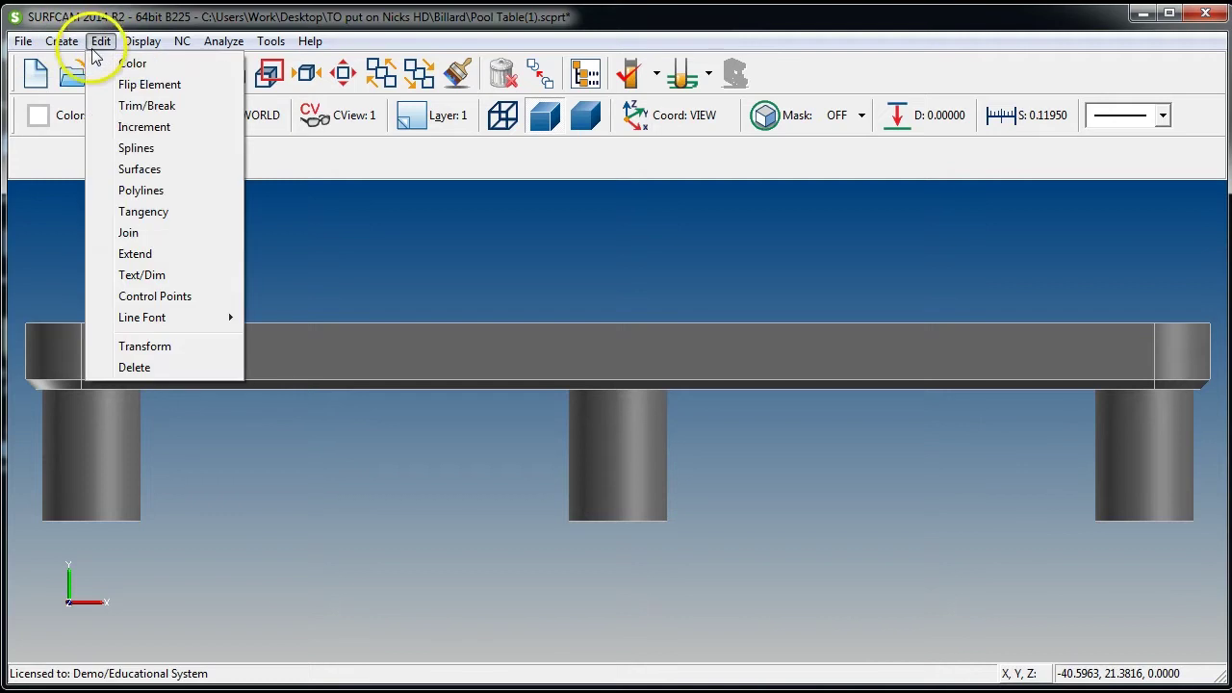
{"action": "left_click", "coordinate": [169, 347]}
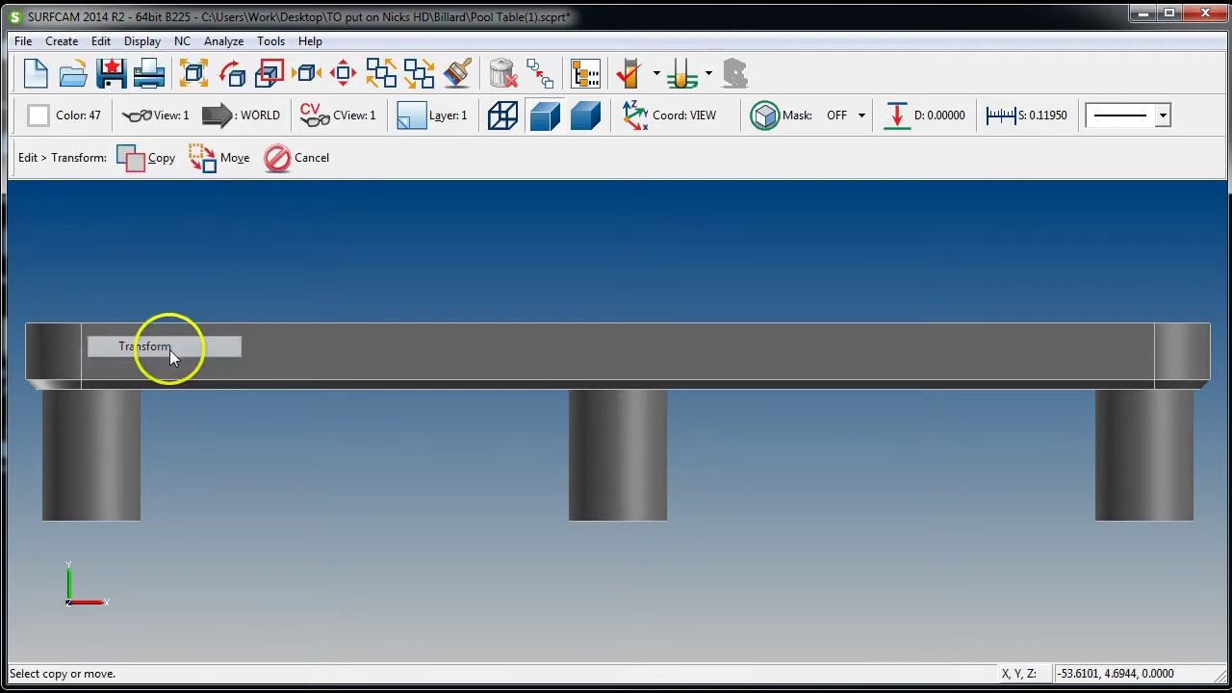
{"action": "left_click", "coordinate": [154, 160]}
{"action": "left_click", "coordinate": [162, 165]}
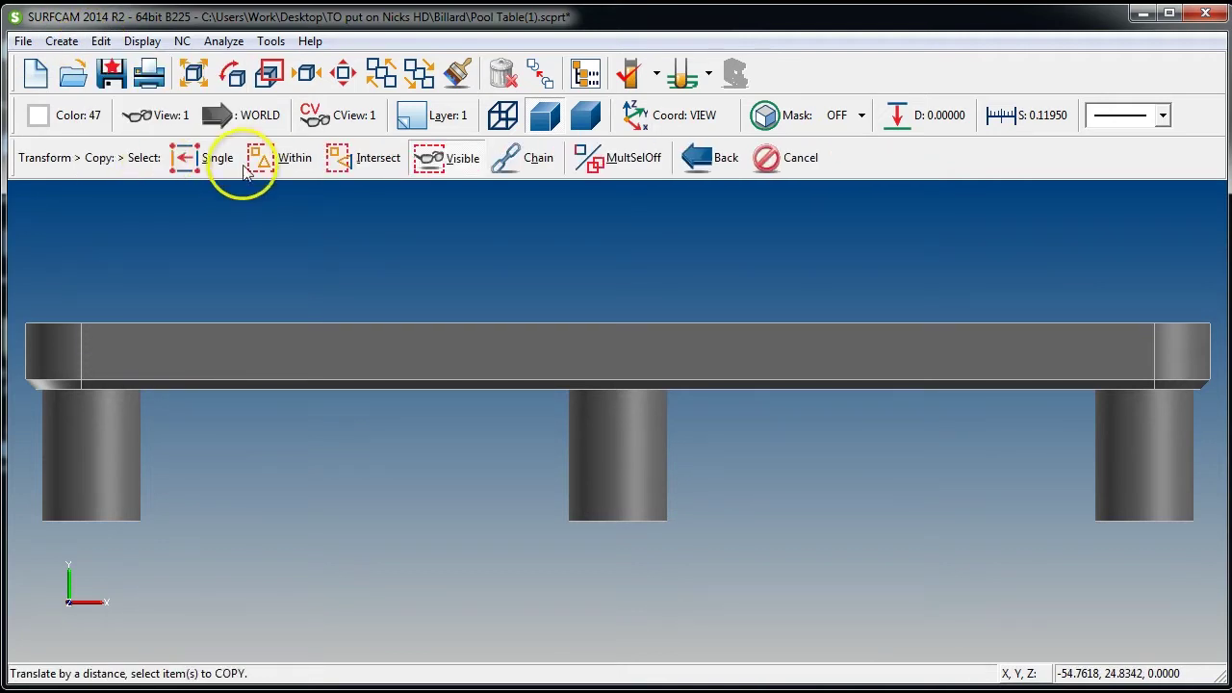
{"action": "left_click", "coordinate": [455, 164]}
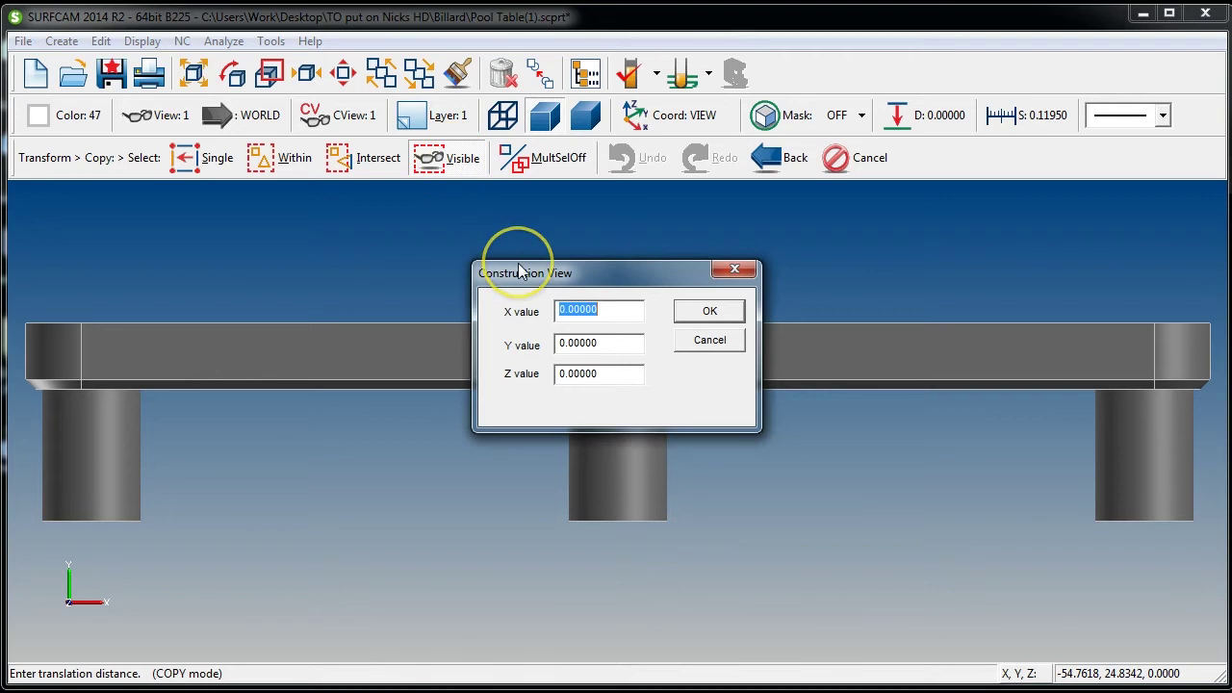
{"action": "left_click", "coordinate": [707, 314]}
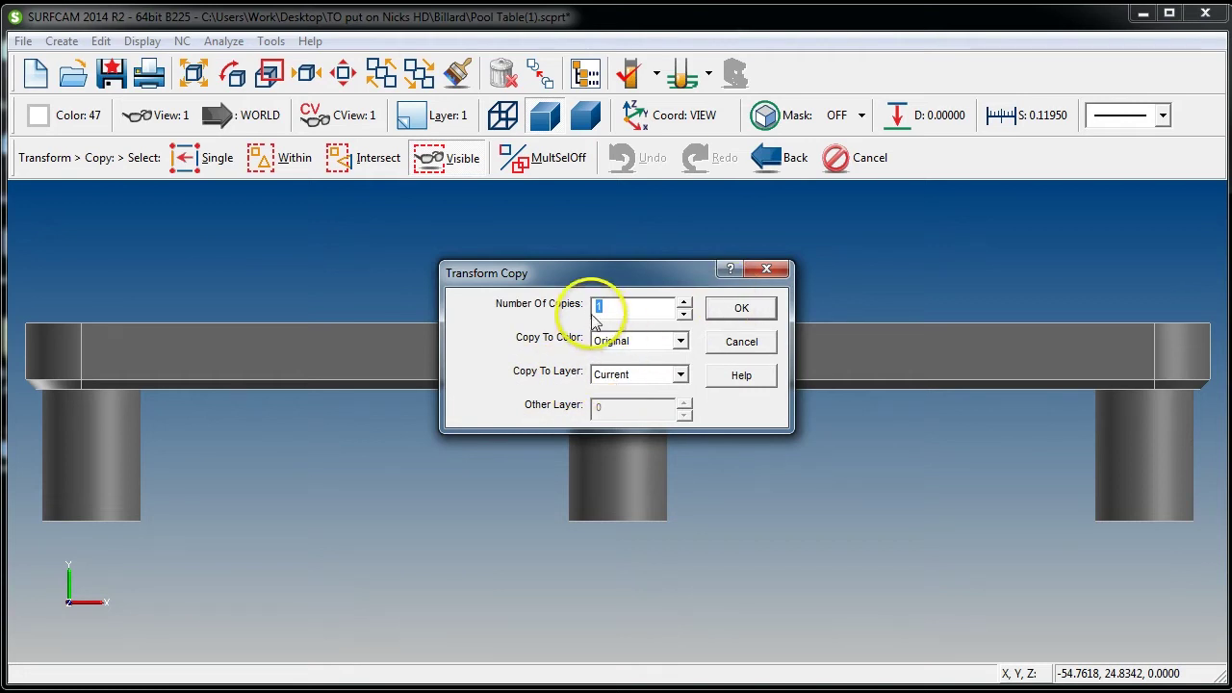
{"action": "left_click", "coordinate": [740, 309]}
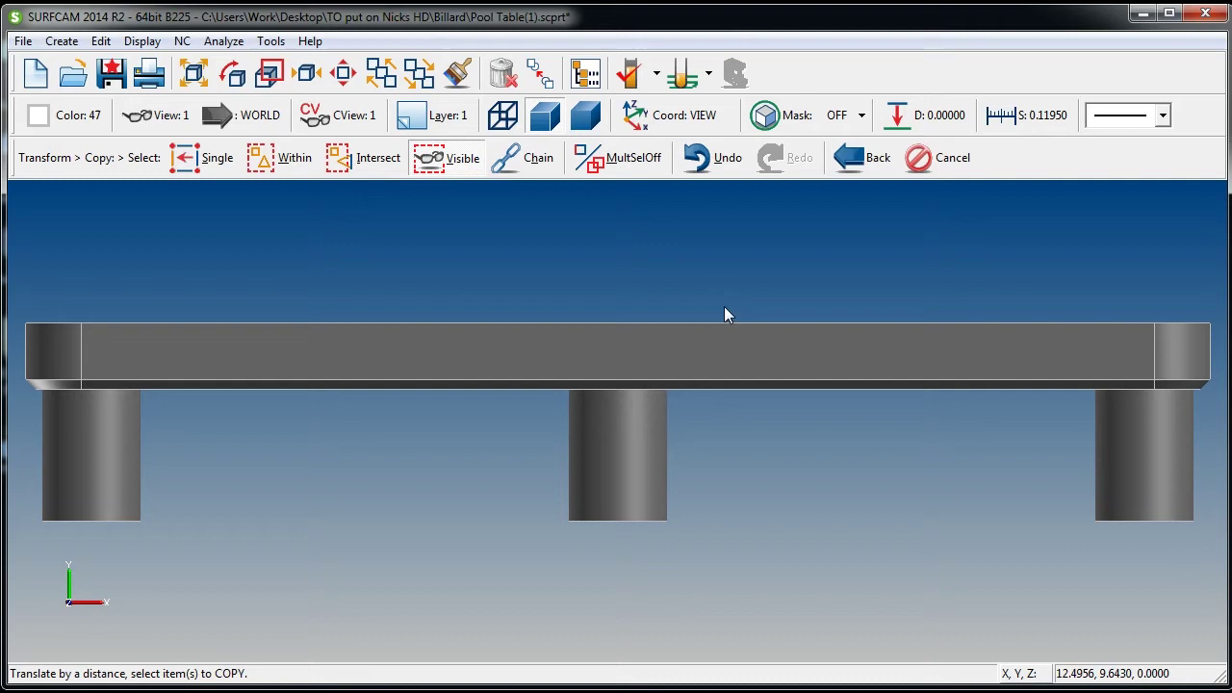
- Hide the imported surfaces and wireframe layers 223 and 224, check the copied table, and end the copy command in view 1
{"action": "scroll", "coordinate": [597, 275], "scroll_direction": "down", "scroll_amount": 1}
{"action": "left_click", "coordinate": [441, 116]}
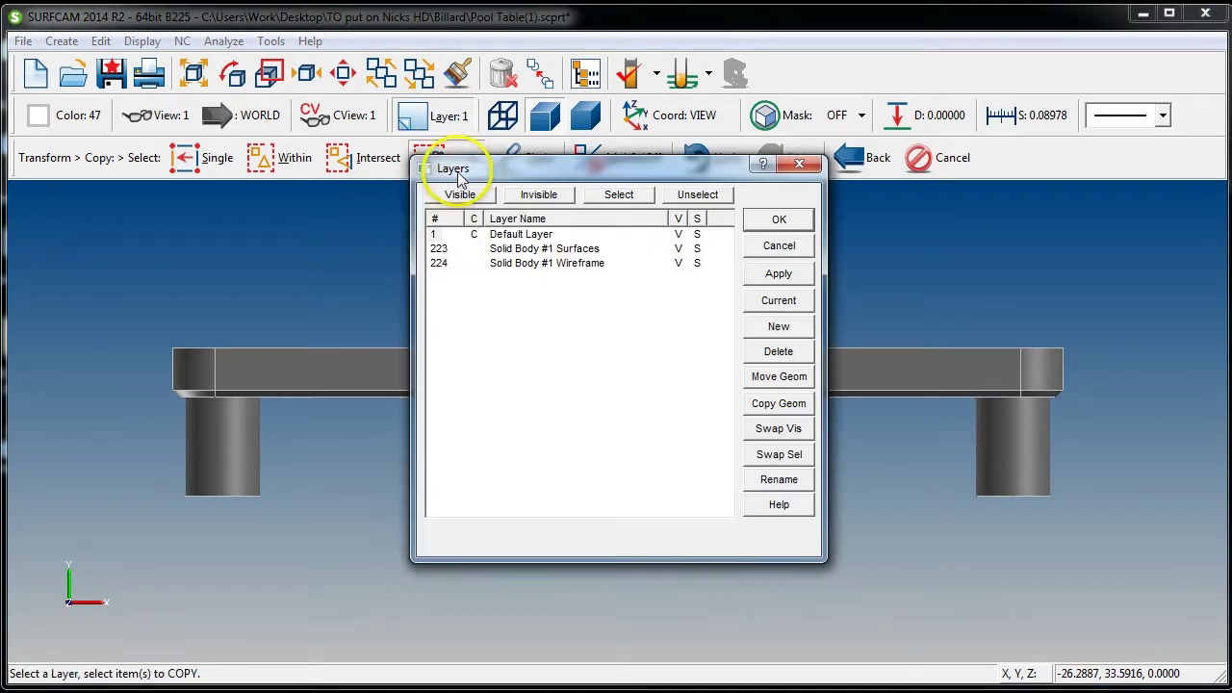
{"action": "left_click", "coordinate": [677, 251]}
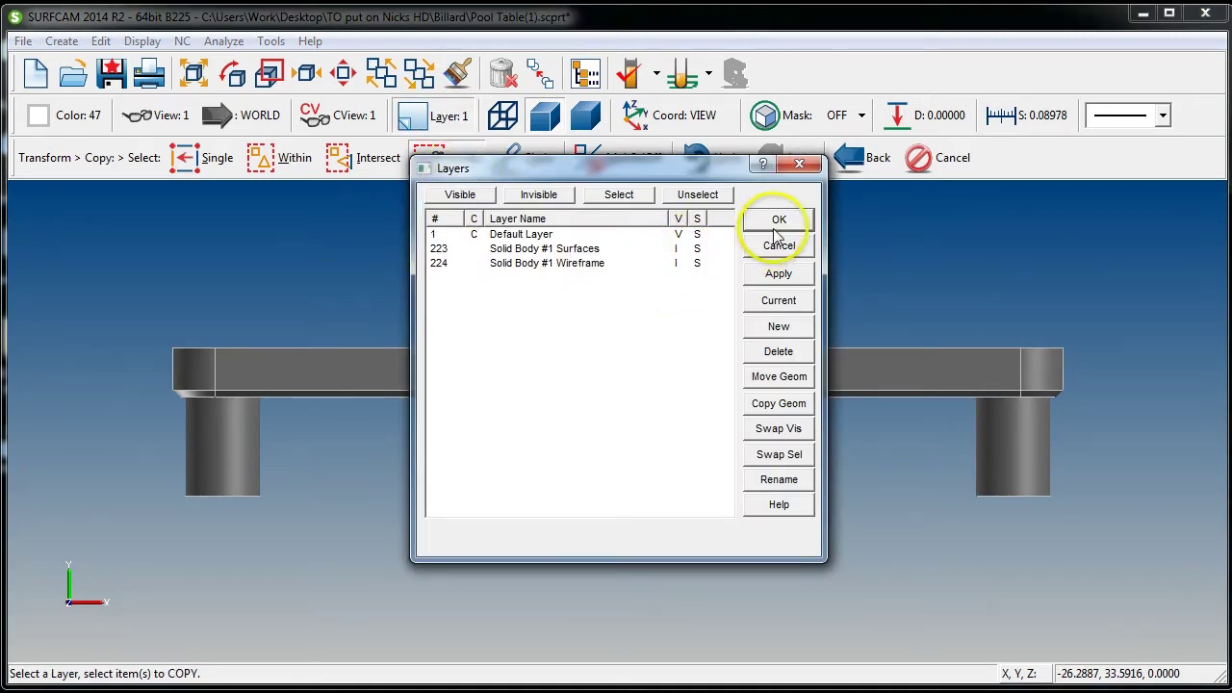
{"action": "left_click", "coordinate": [779, 220]}
{"action": "scroll", "coordinate": [706, 426], "scroll_direction": "up", "scroll_amount": 1}
{"action": "middle_click_drag", "start_coordinate": [707, 427], "coordinate": [652, 431]}
{"action": "scroll", "coordinate": [652, 430], "scroll_direction": "down", "scroll_amount": 1}
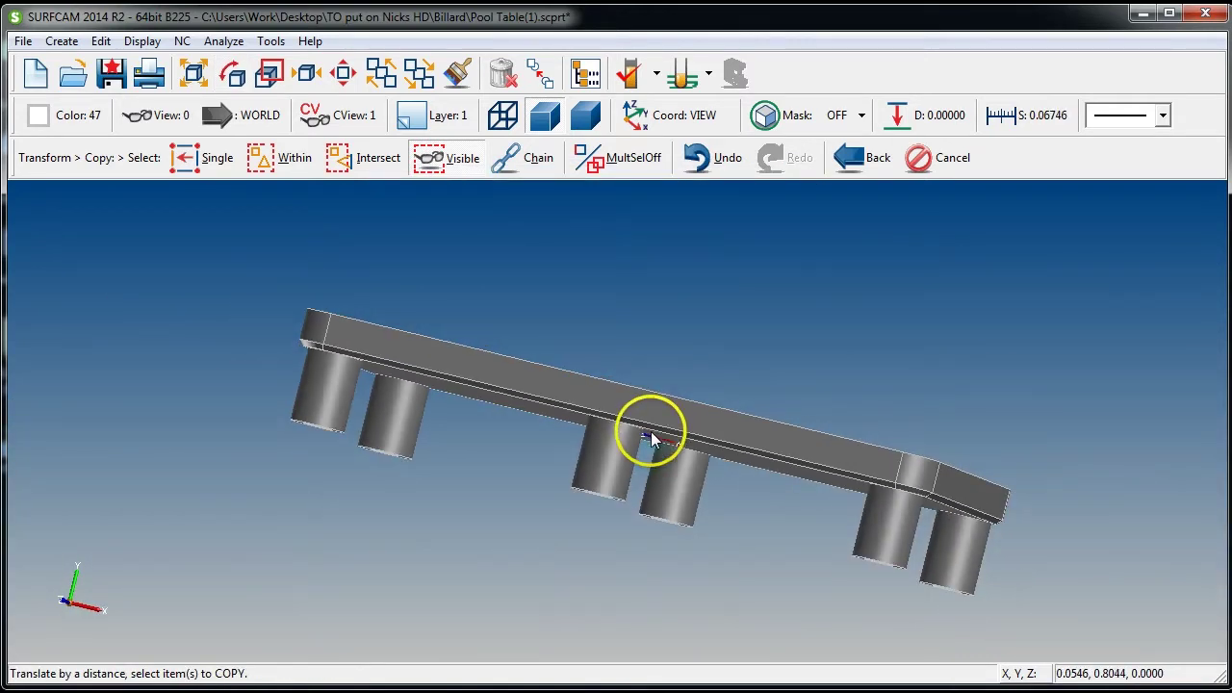
{"action": "key", "text": "Escape"}
{"action": "key", "text": "1"}
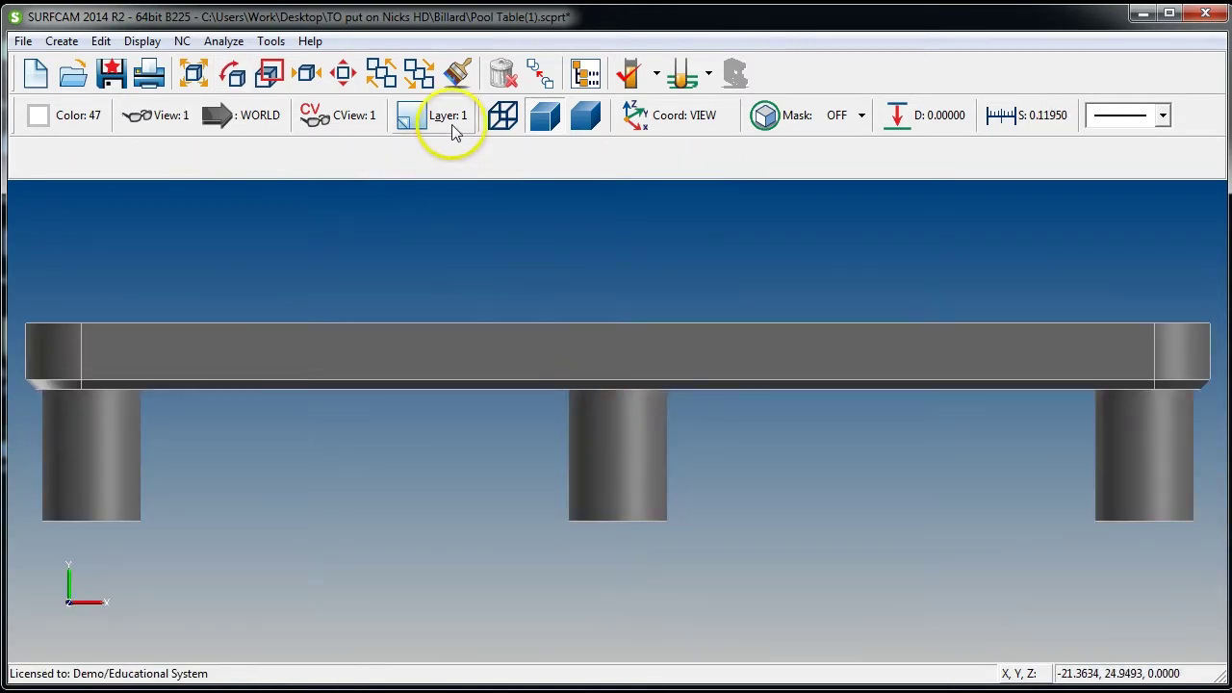
- Rename layer 1 from Default Layer to "OP 1" and apply the layer settings
{"action": "left_click", "coordinate": [447, 118]}
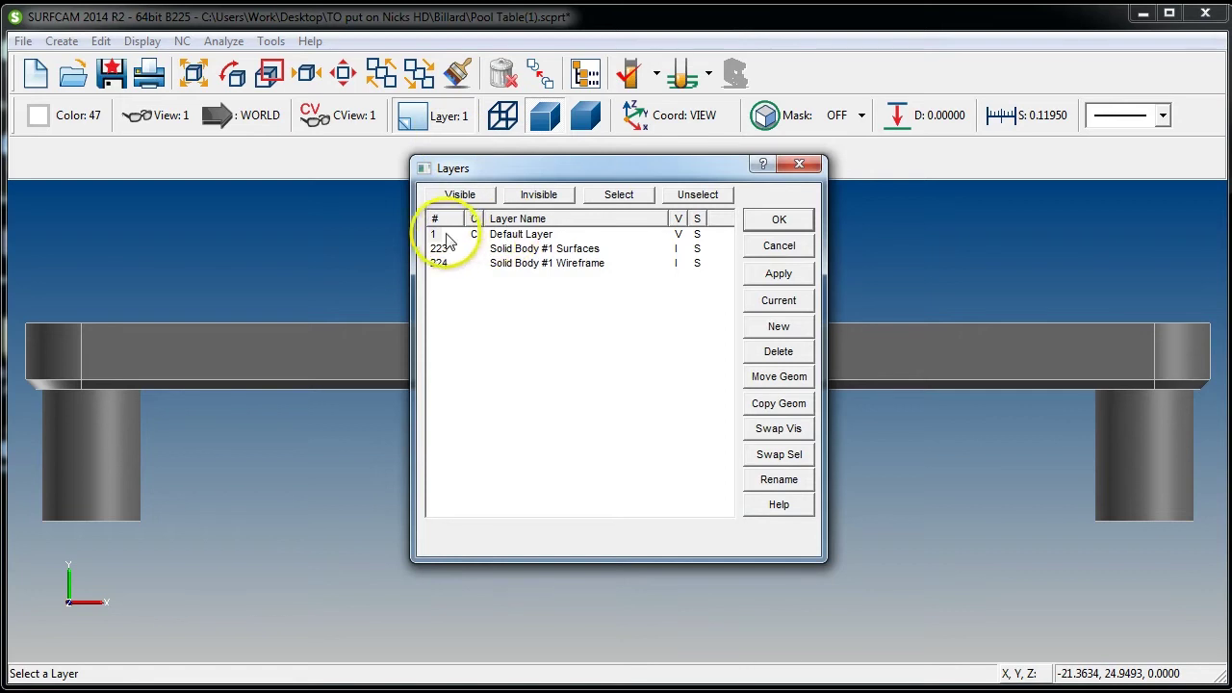
{"action": "left_click", "coordinate": [435, 234]}
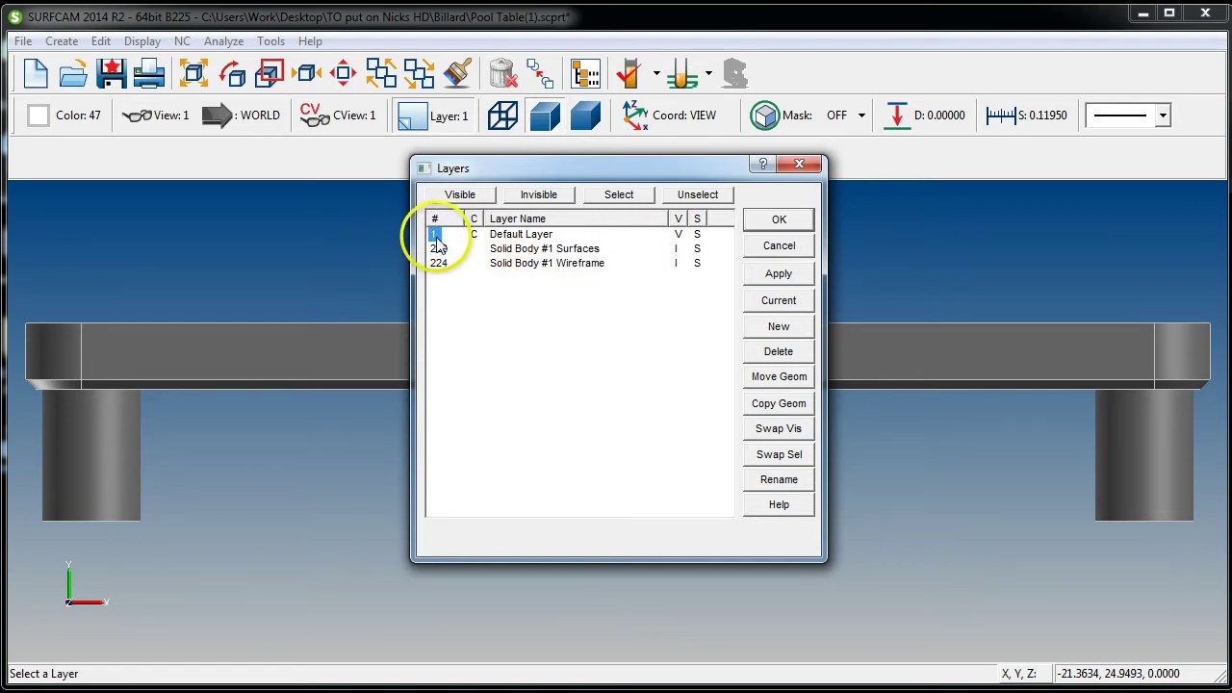
{"action": "left_click", "coordinate": [791, 485]}
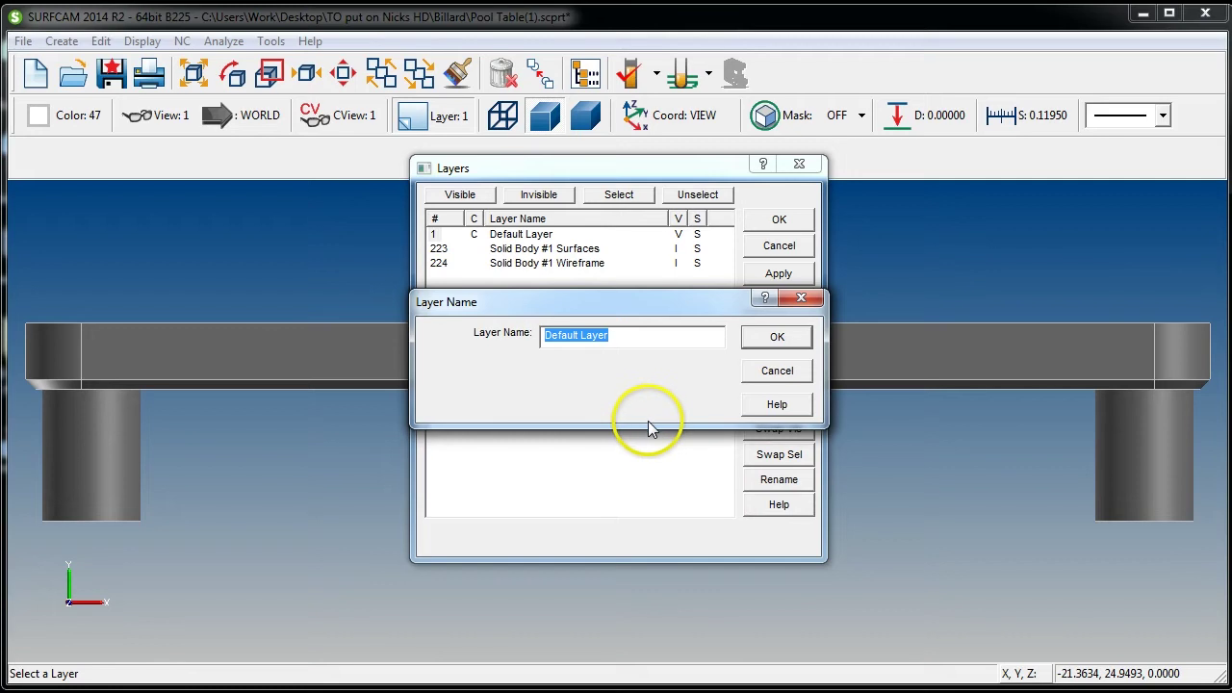
{"action": "type", "text": "OP 1"}
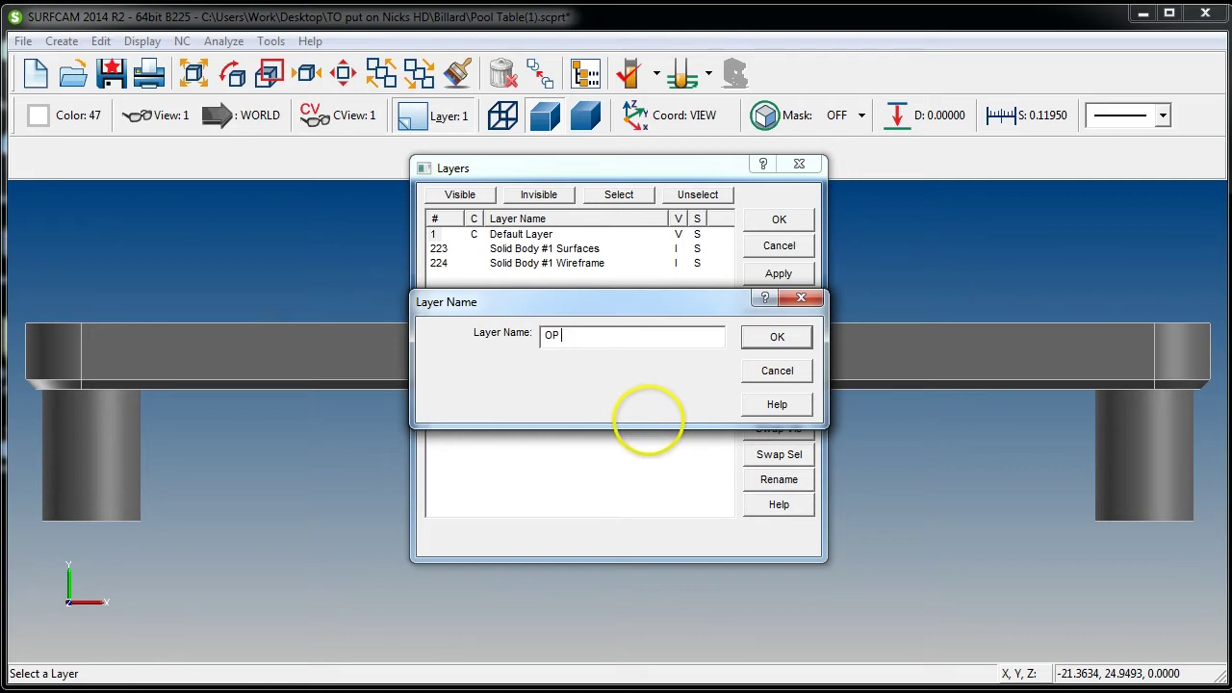
{"action": "left_click", "coordinate": [779, 337]}
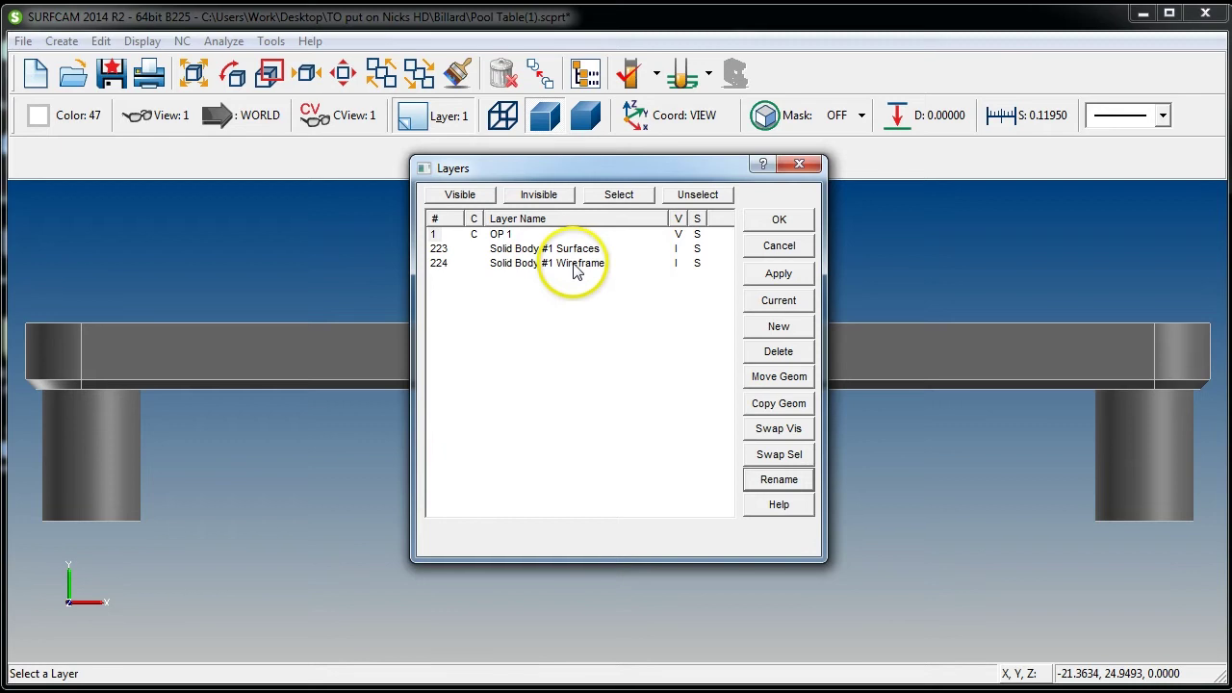
{"action": "left_click", "coordinate": [780, 223]}
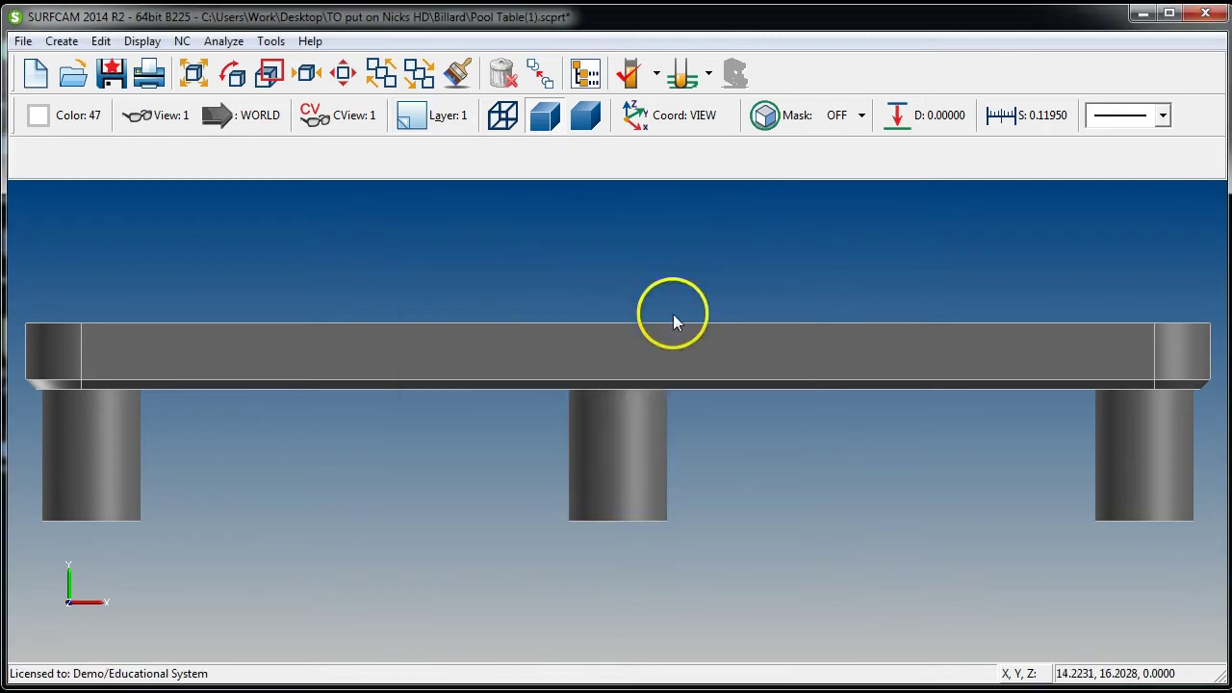
{"action": "scroll", "coordinate": [674, 317], "scroll_direction": "down", "scroll_amount": 3}
{"action": "middle_click_drag", "start_coordinate": [773, 390], "coordinate": [830, 337]}
{"action": "key", "text": "1"}
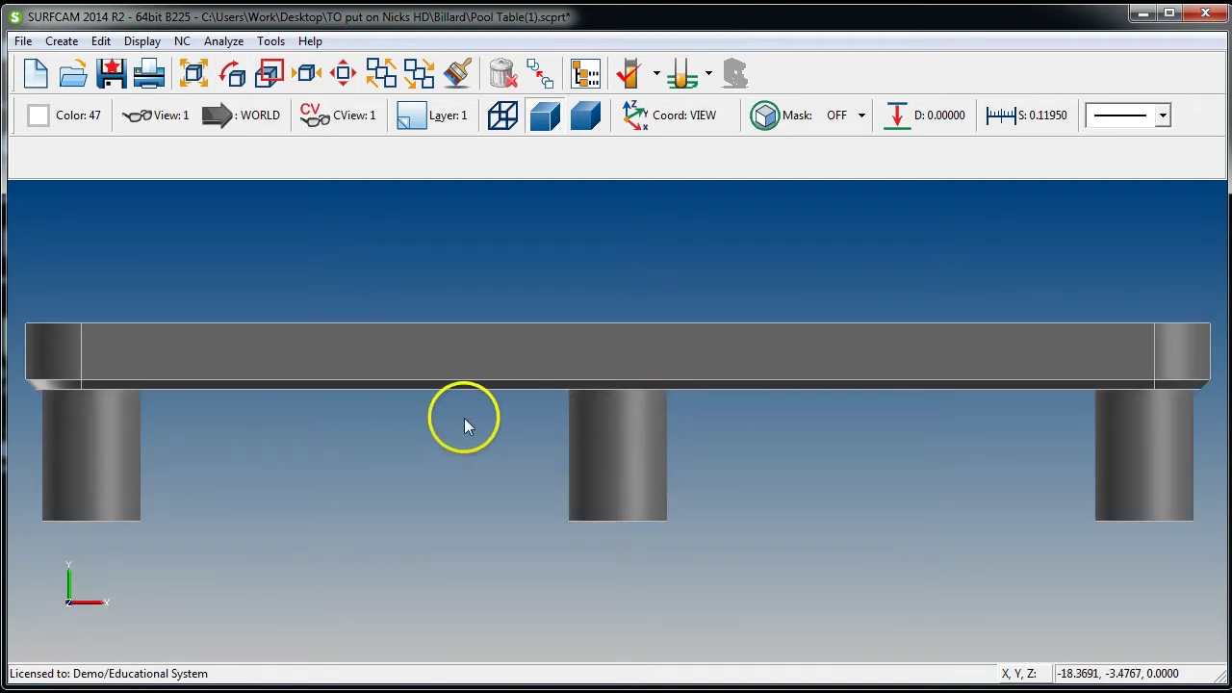
{"action": "key", "text": "z"}
{"action": "left_click_drag", "start_coordinate": [24, 332], "coordinate": [169, 345]}
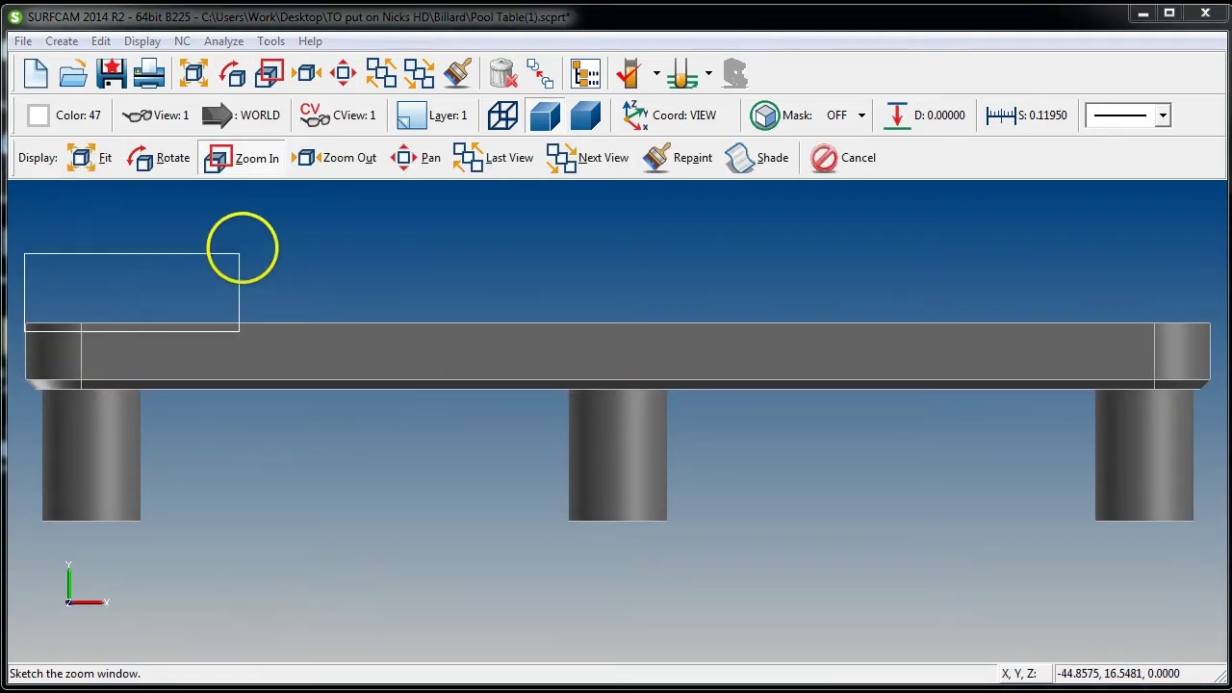
{"action": "left_click", "coordinate": [243, 252]}
{"action": "key", "text": "Escape"}
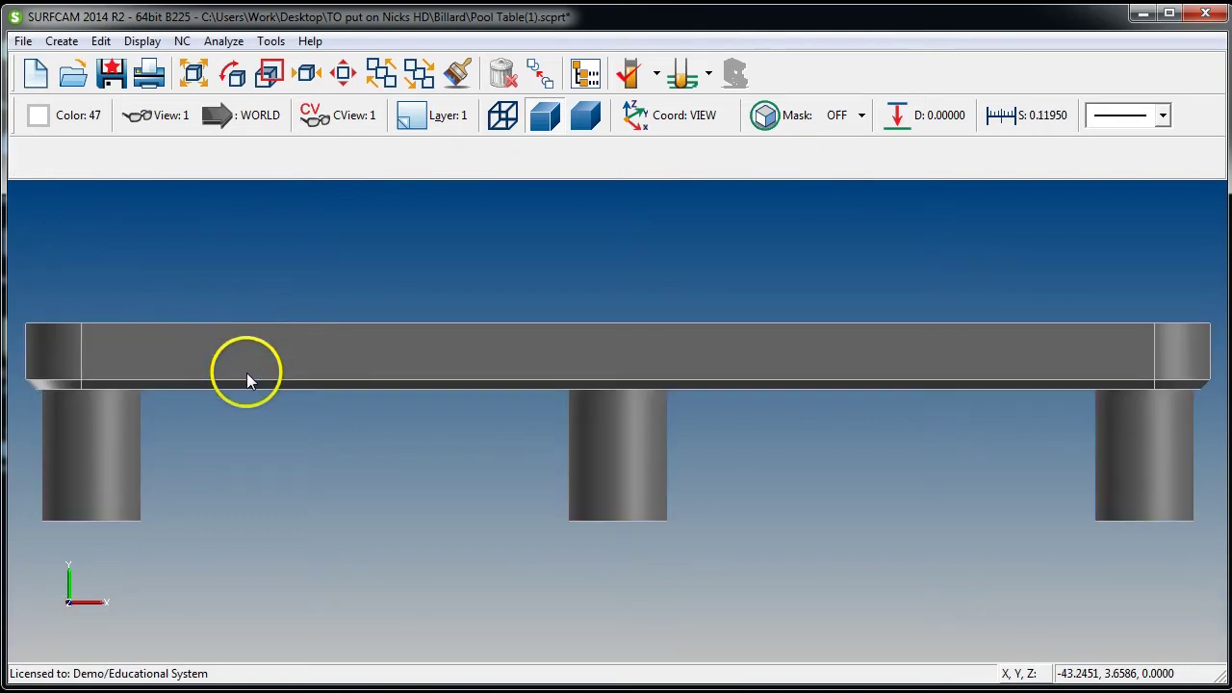
- Measure the distance between end points at the two opposite ends of the table top along its length
{"action": "key", "text": "F3"}
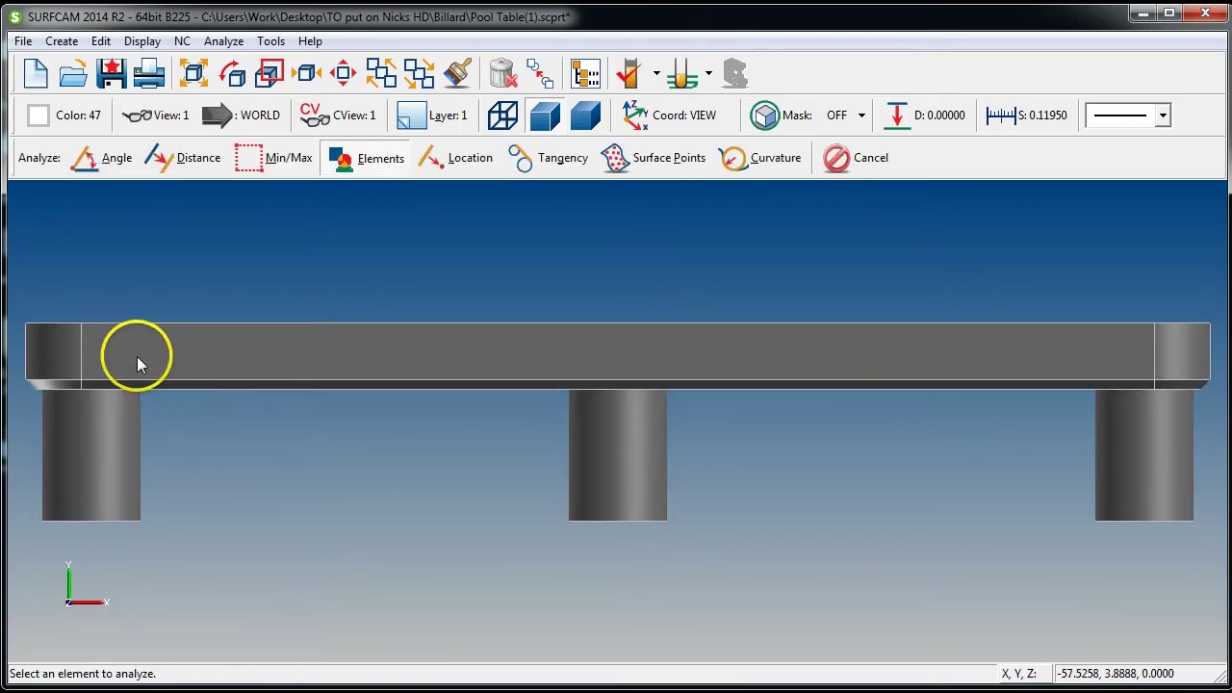
{"action": "key", "text": "d"}
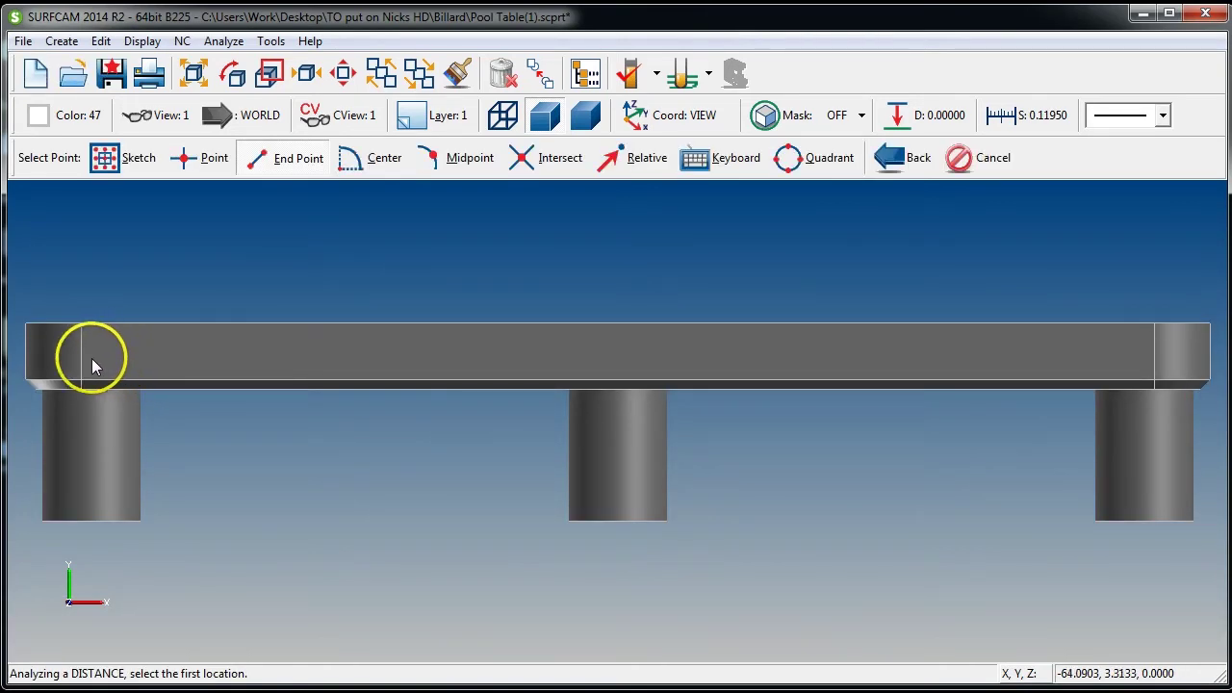
{"action": "left_click", "coordinate": [29, 350]}
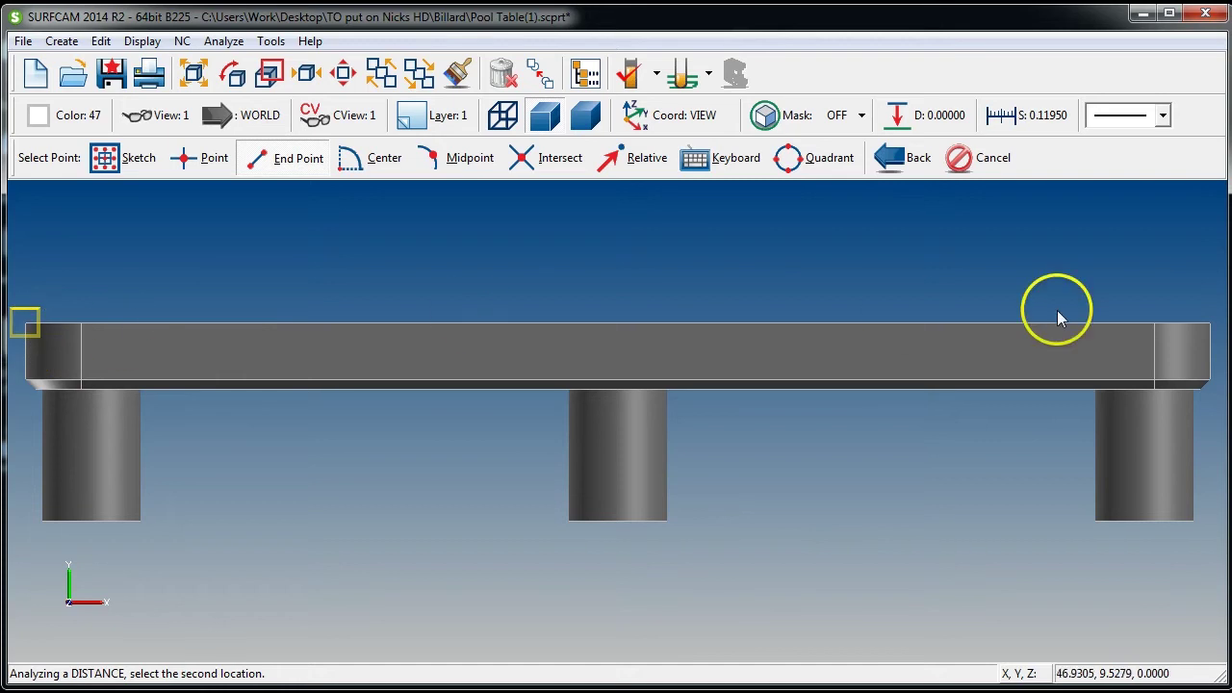
{"action": "left_click", "coordinate": [1210, 358]}
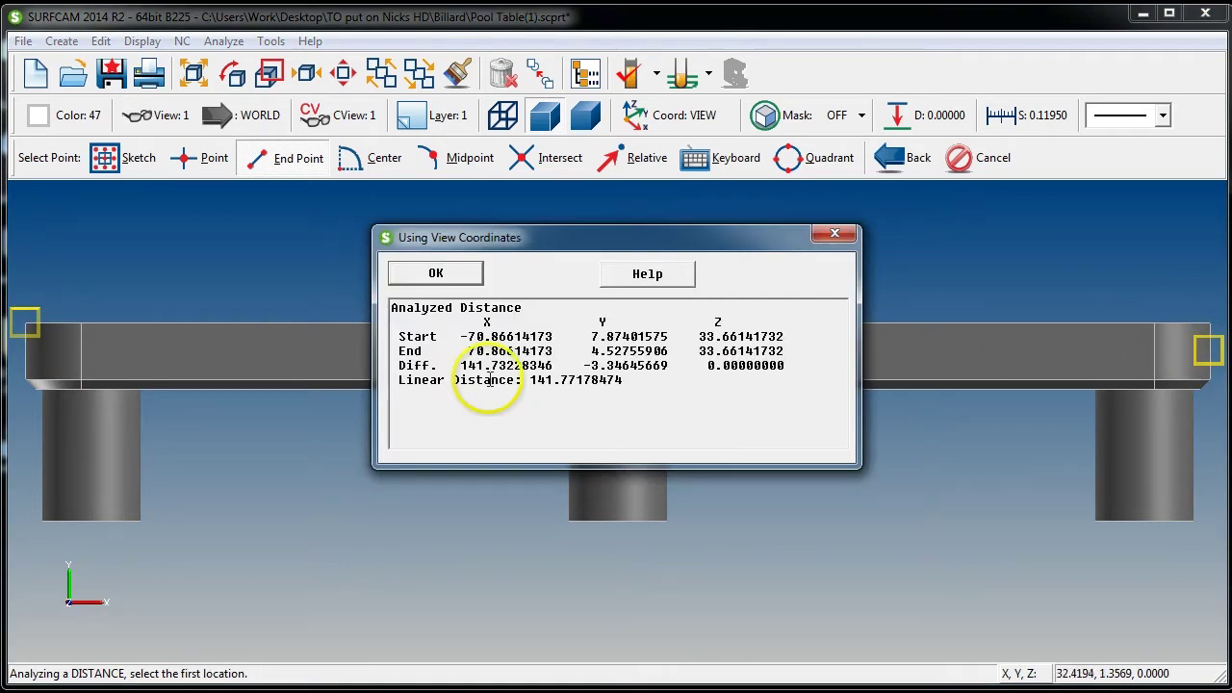
{"action": "left_click_drag", "start_coordinate": [461, 366], "coordinate": [566, 366]}
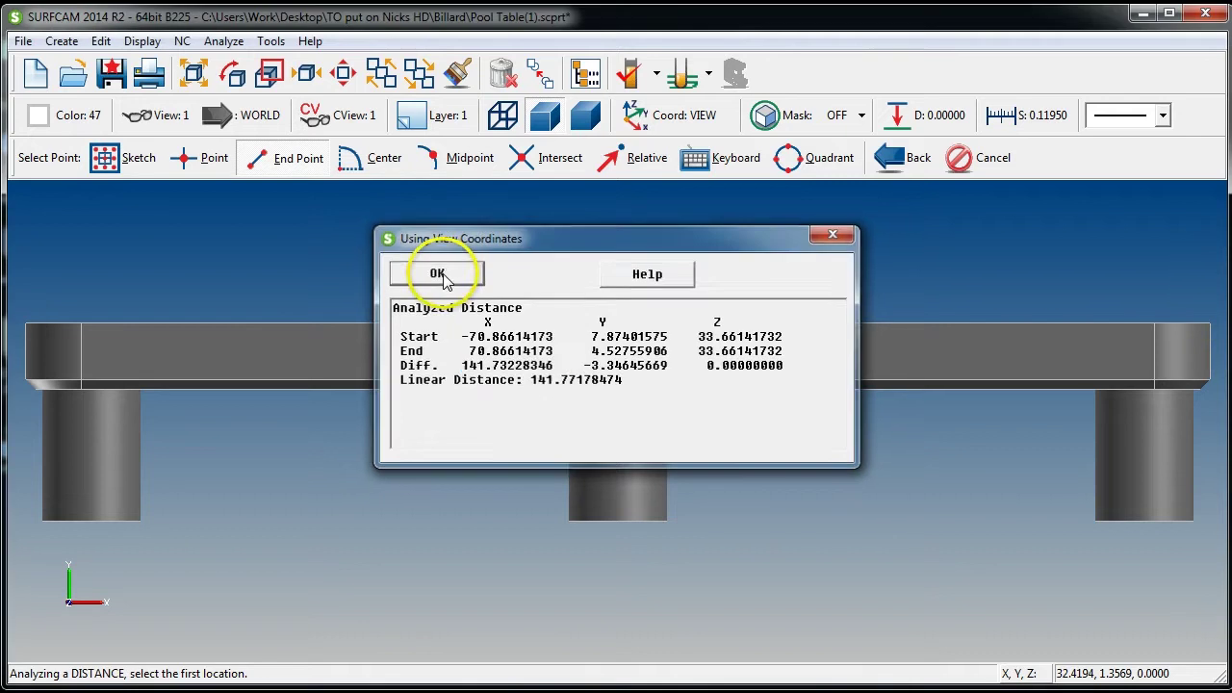
- Close the distance results and remeasure the table top's length between its opposite end points in view 1
{"action": "left_click", "coordinate": [435, 274]}
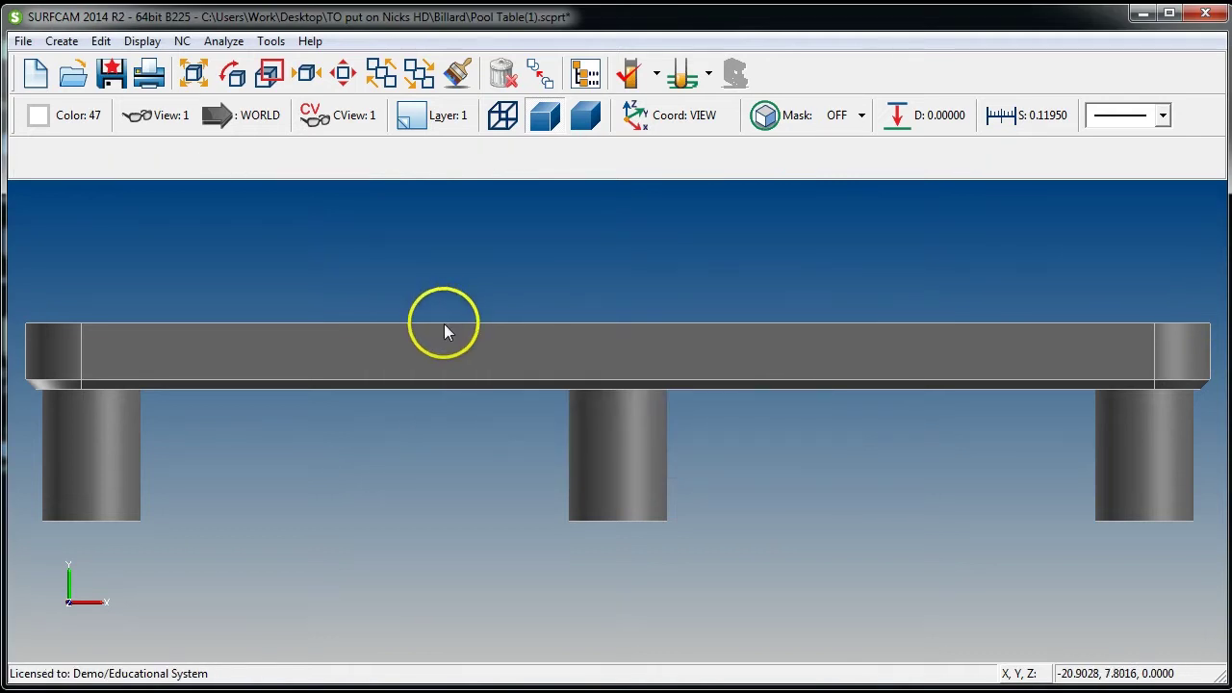
{"action": "scroll", "coordinate": [444, 323], "scroll_direction": "down", "scroll_amount": 6}
{"action": "middle_click_drag", "start_coordinate": [673, 320], "coordinate": [630, 348]}
{"action": "key", "text": "1"}
{"action": "scroll", "coordinate": [472, 385], "scroll_direction": "down", "scroll_amount": 3}
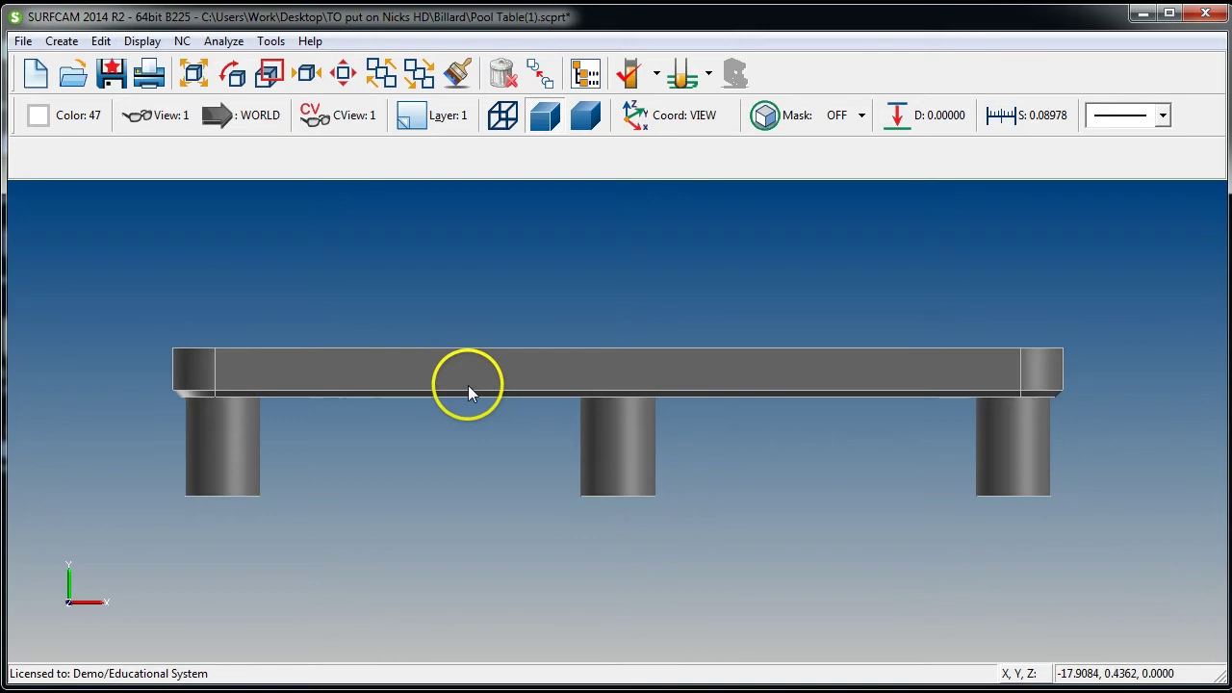
{"action": "key", "text": "a"}
{"action": "key", "text": "d"}
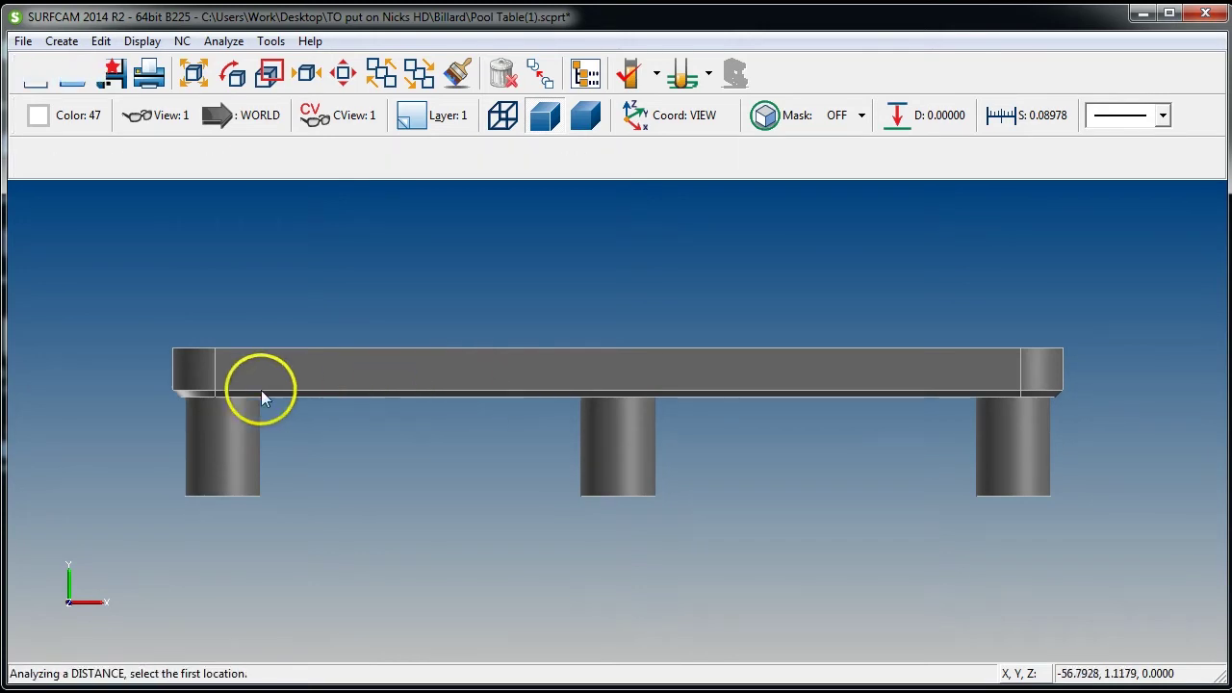
{"action": "left_click", "coordinate": [174, 358]}
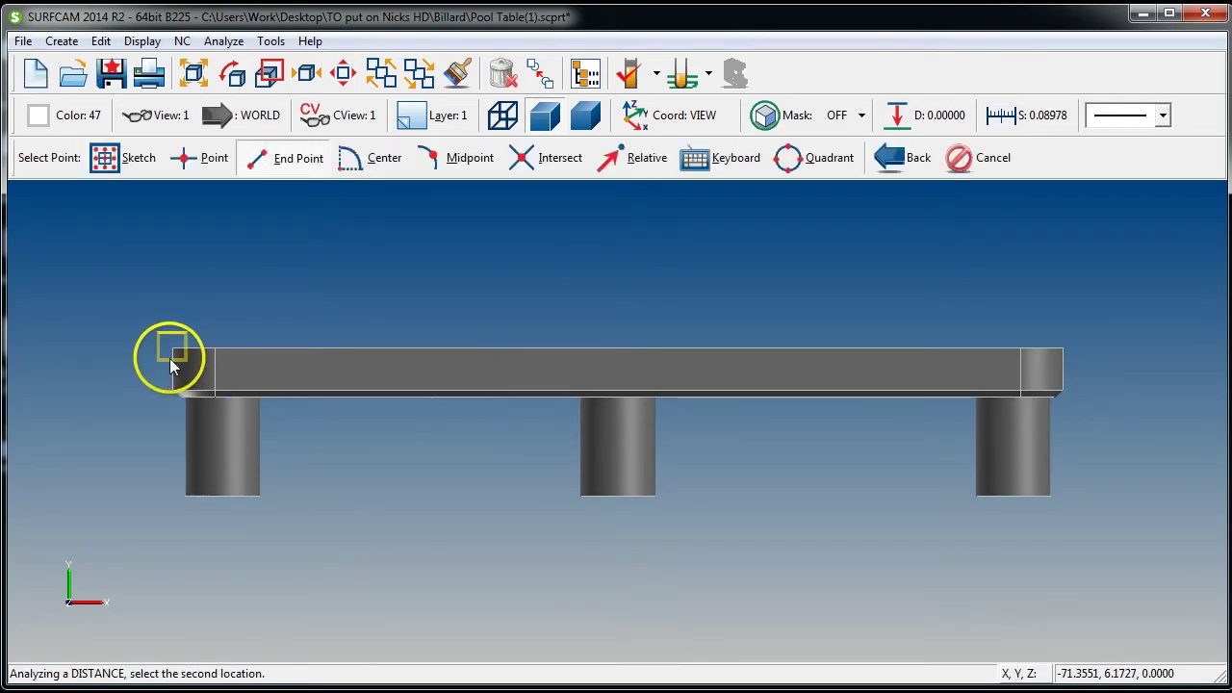
{"action": "left_click", "coordinate": [1058, 362]}
{"action": "left_click_drag", "start_coordinate": [462, 366], "coordinate": [561, 367]}
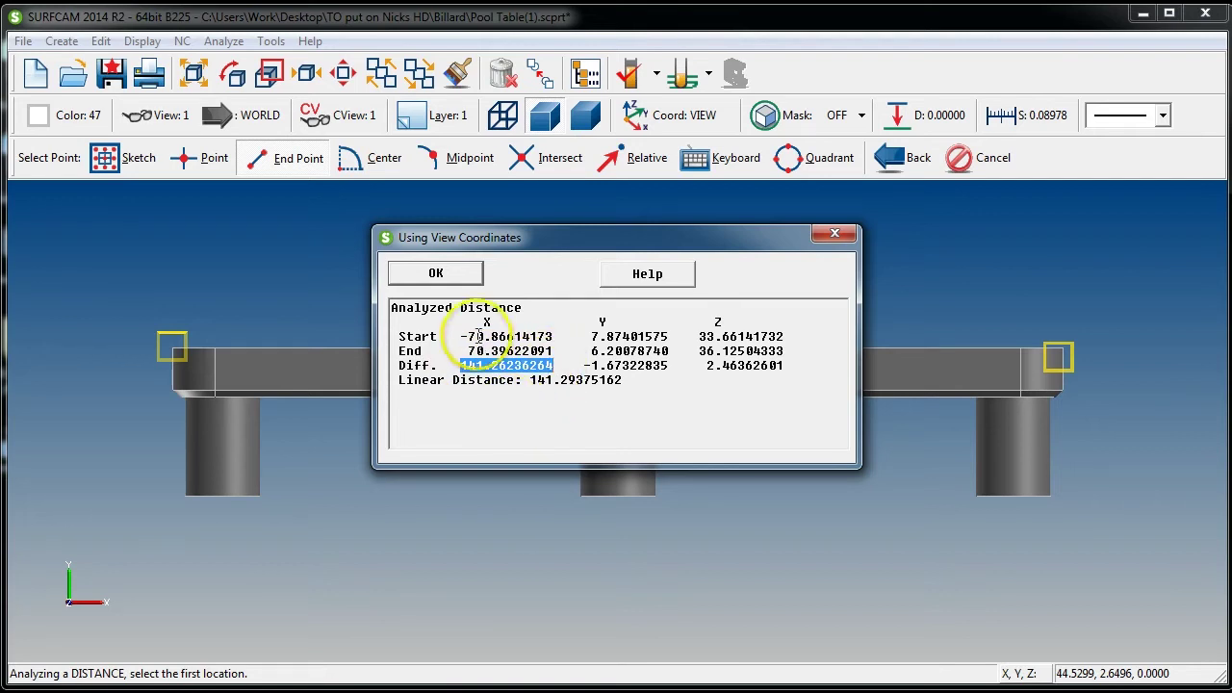
{"action": "left_click", "coordinate": [438, 273]}
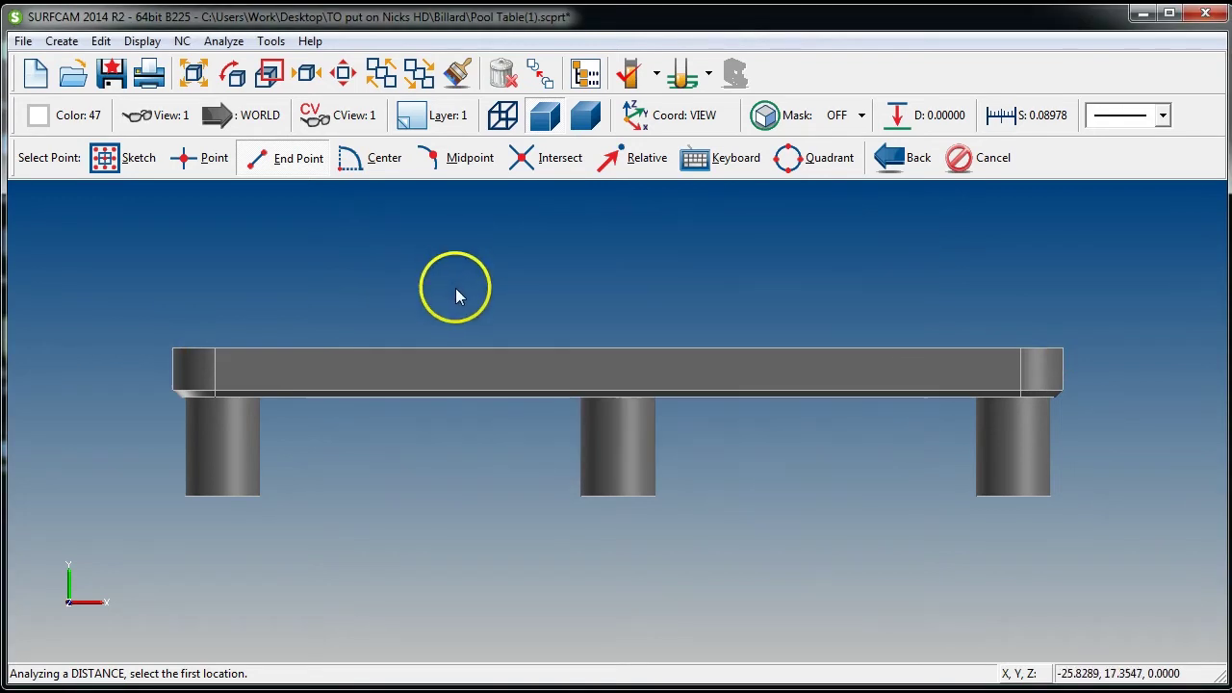
{"action": "key", "text": "Escape"}
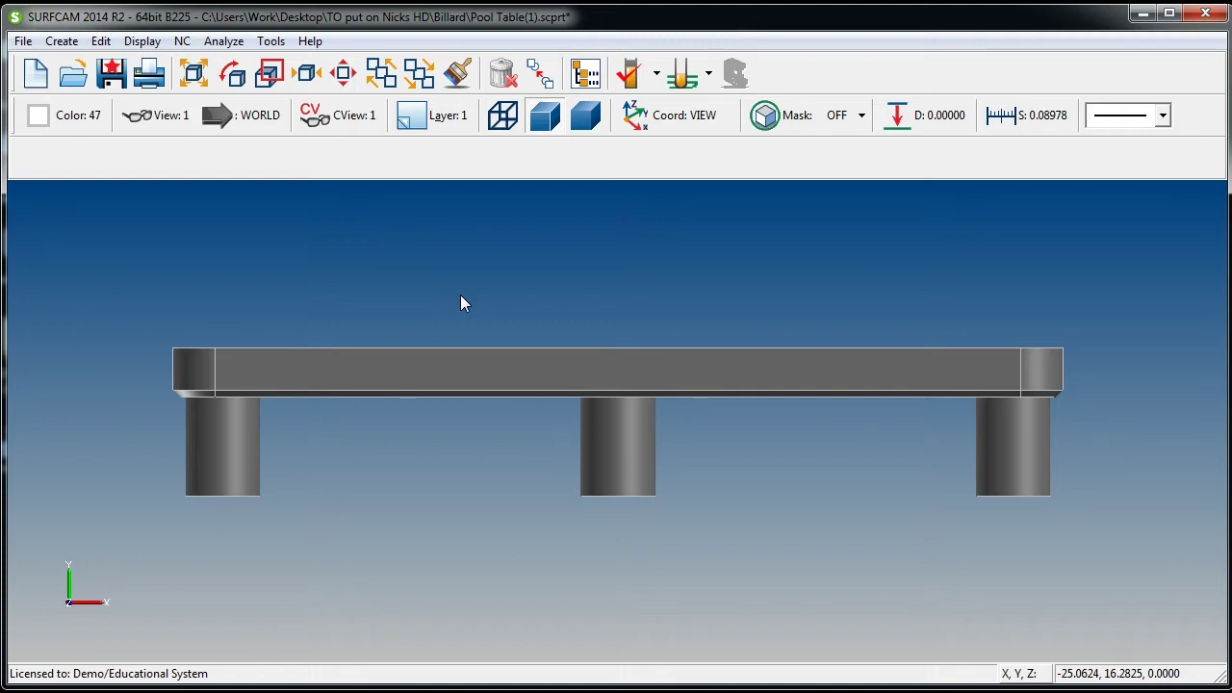
- Calculate the scale factor 0.04247 in the Offset distance entry by dividing 6 by the measured table length, and leave the command
{"action": "key", "text": "t"}
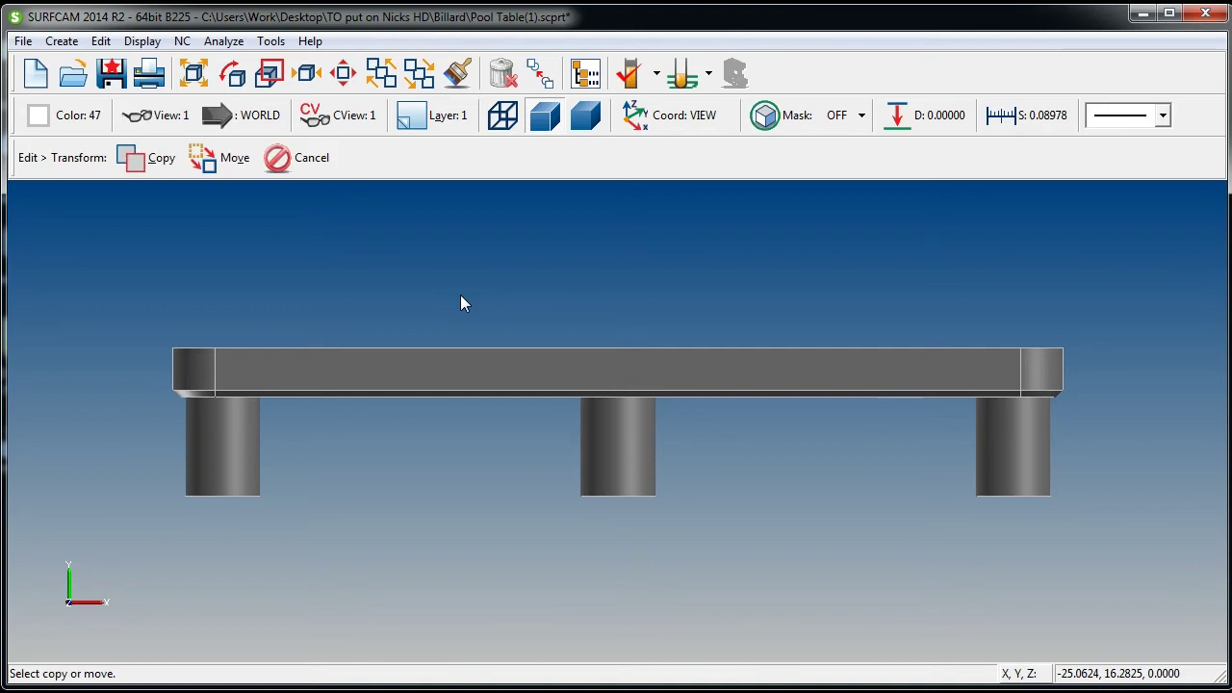
{"action": "key", "text": "c"}
{"action": "key", "text": "o"}
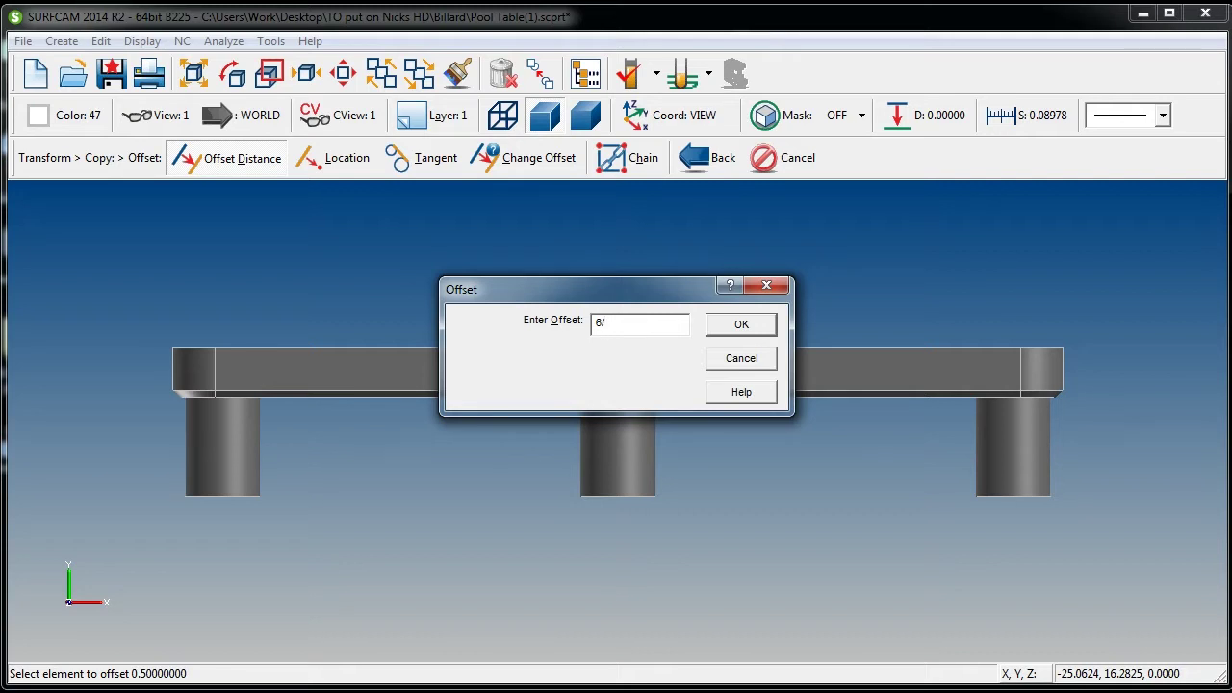
{"action": "left_click", "coordinate": [742, 325]}
{"action": "left_click_drag", "start_coordinate": [633, 322], "coordinate": [549, 318]}
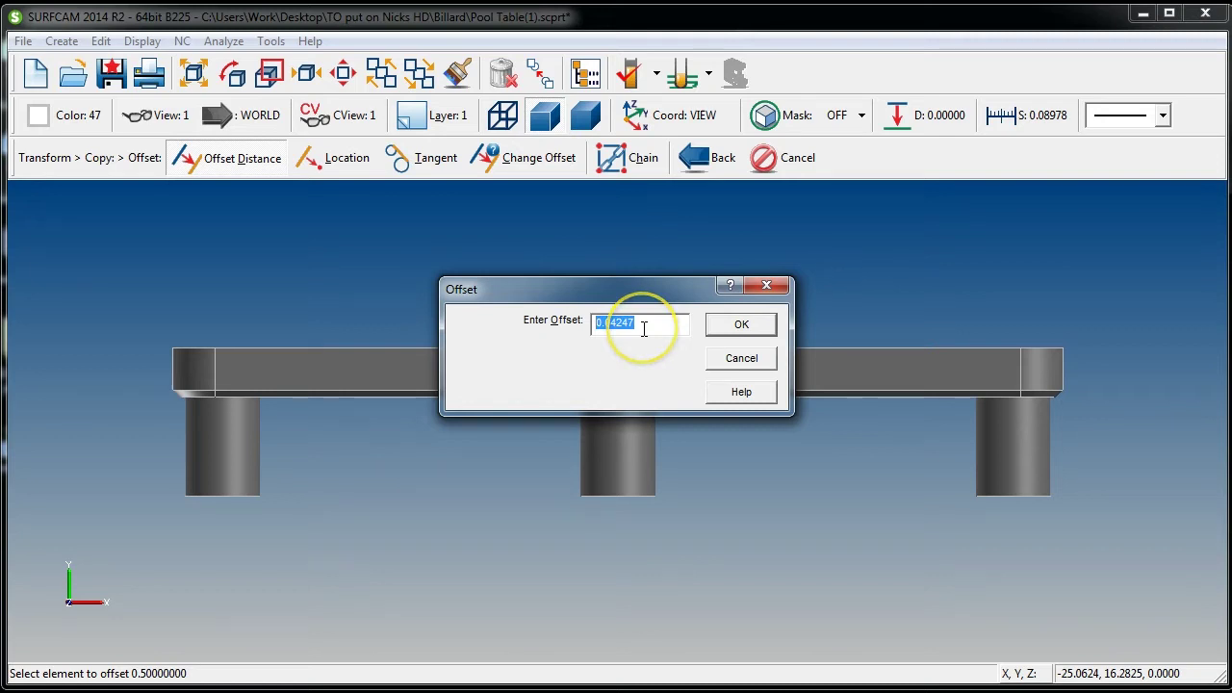
{"action": "key", "text": "Return"}
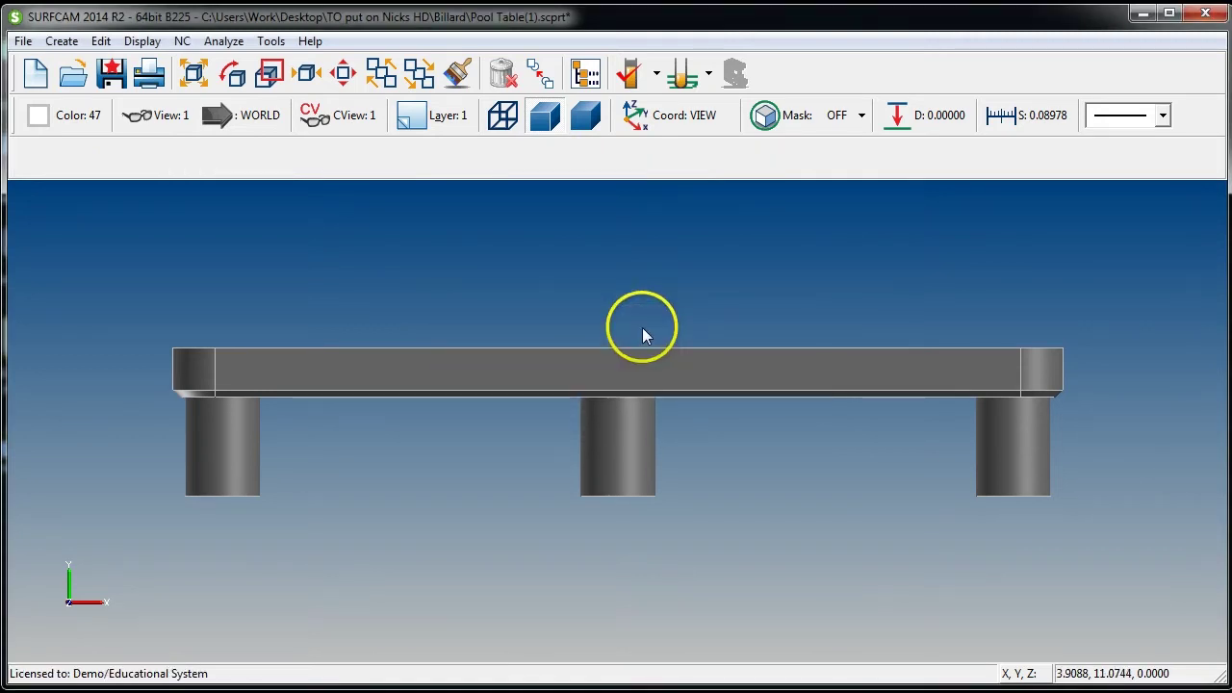
{"action": "key", "text": "alt+e"}
{"action": "key", "text": "t"}
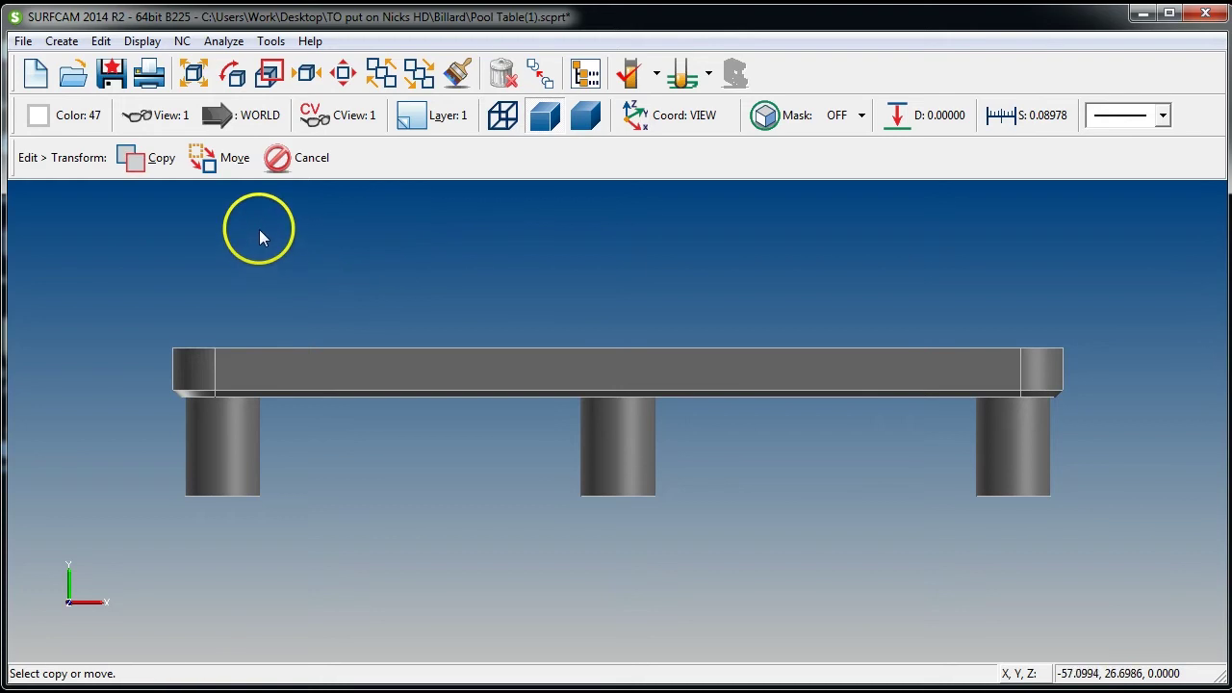
{"action": "key", "text": "Escape"}
- Scale all visible geometry in Move mode by a factor of 0.04247 about the origin, entering the base point by keyboard
{"action": "left_click", "coordinate": [100, 41]}
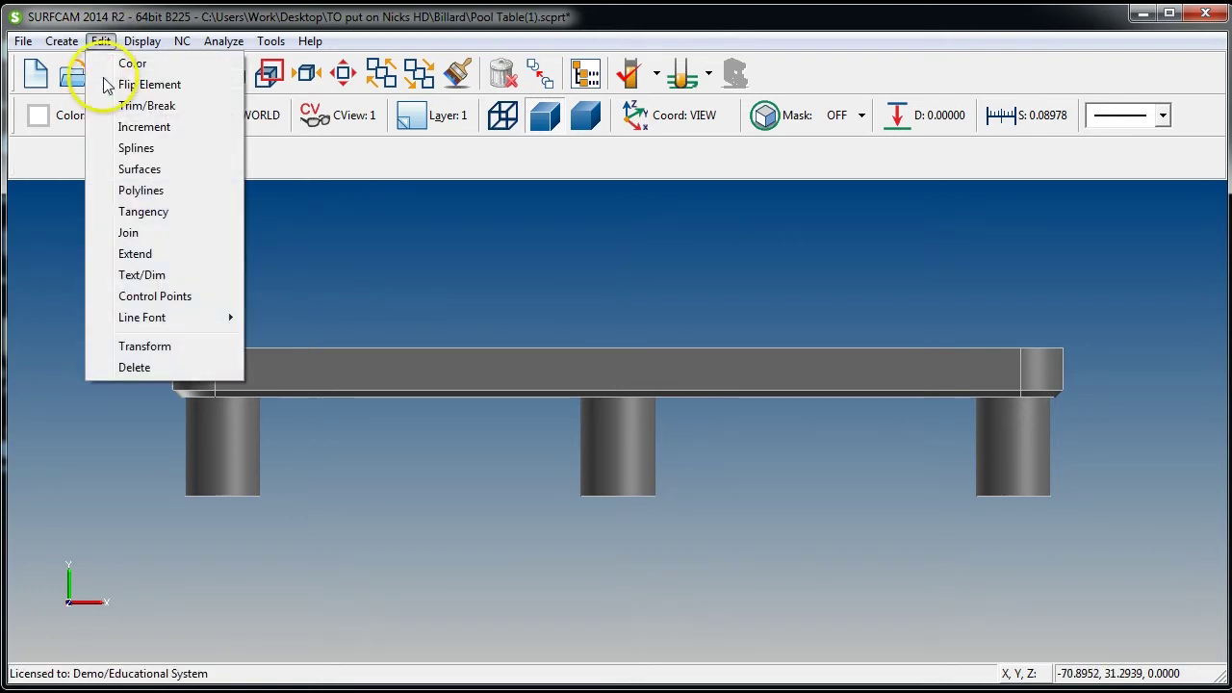
{"action": "left_click", "coordinate": [145, 347]}
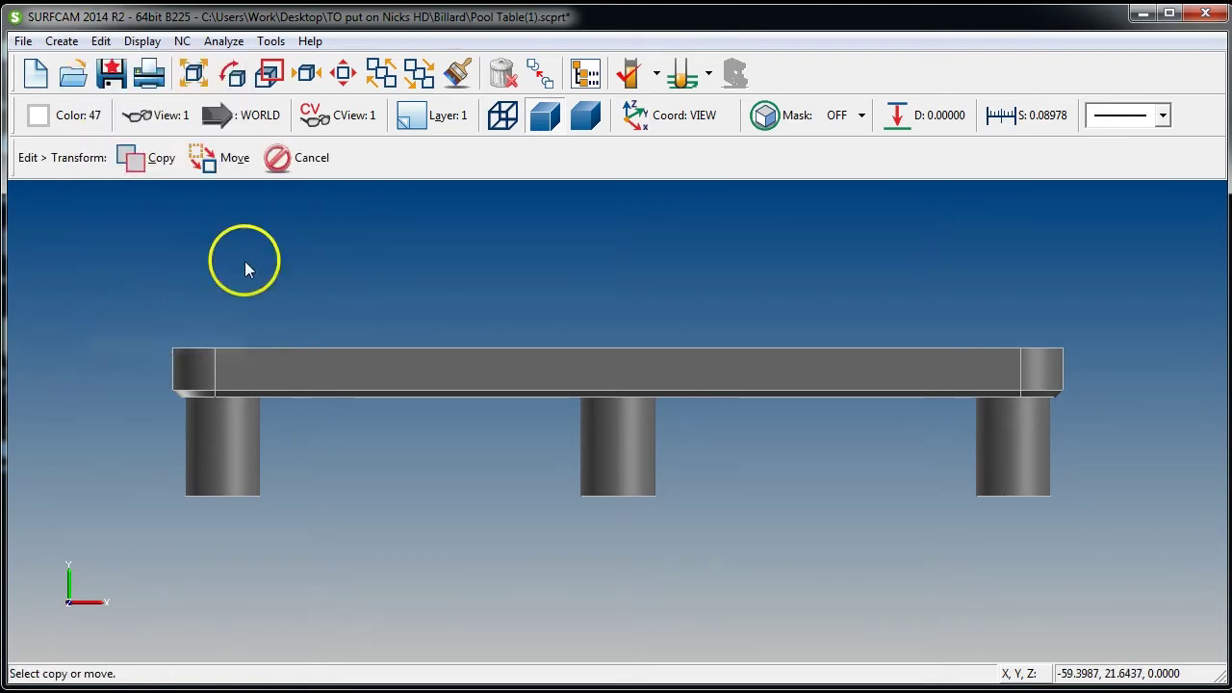
{"action": "left_click", "coordinate": [236, 162]}
{"action": "left_click", "coordinate": [426, 166]}
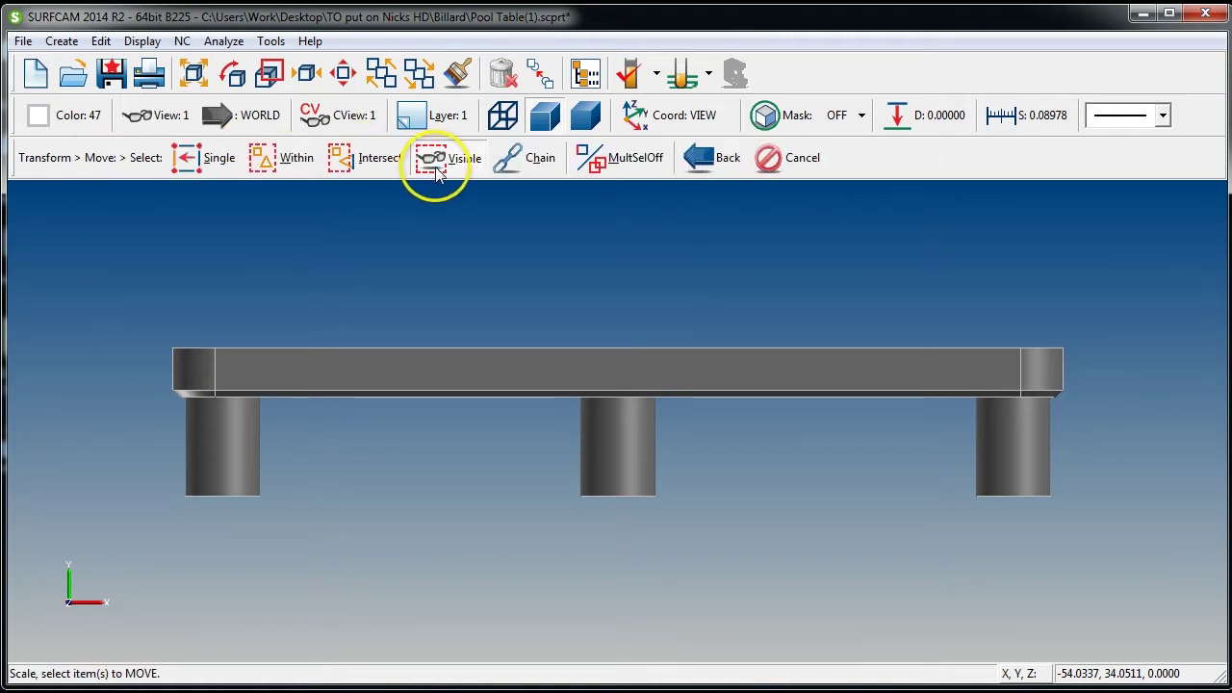
{"action": "left_click", "coordinate": [438, 163]}
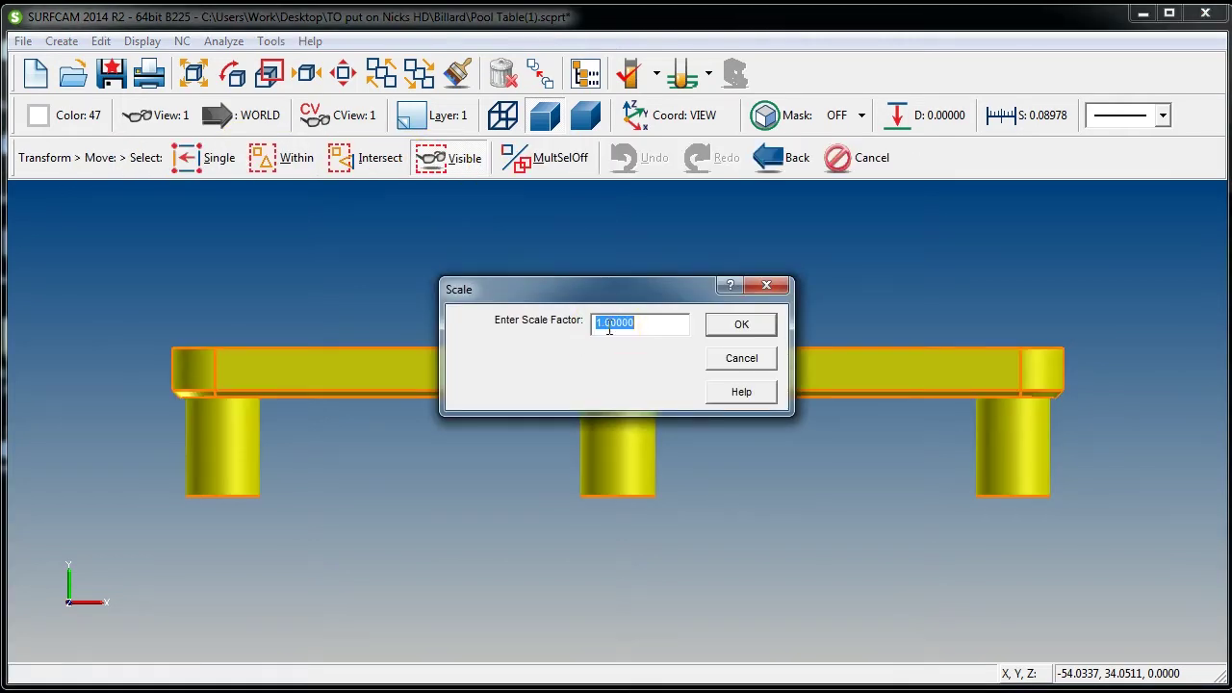
{"action": "left_click", "coordinate": [722, 325]}
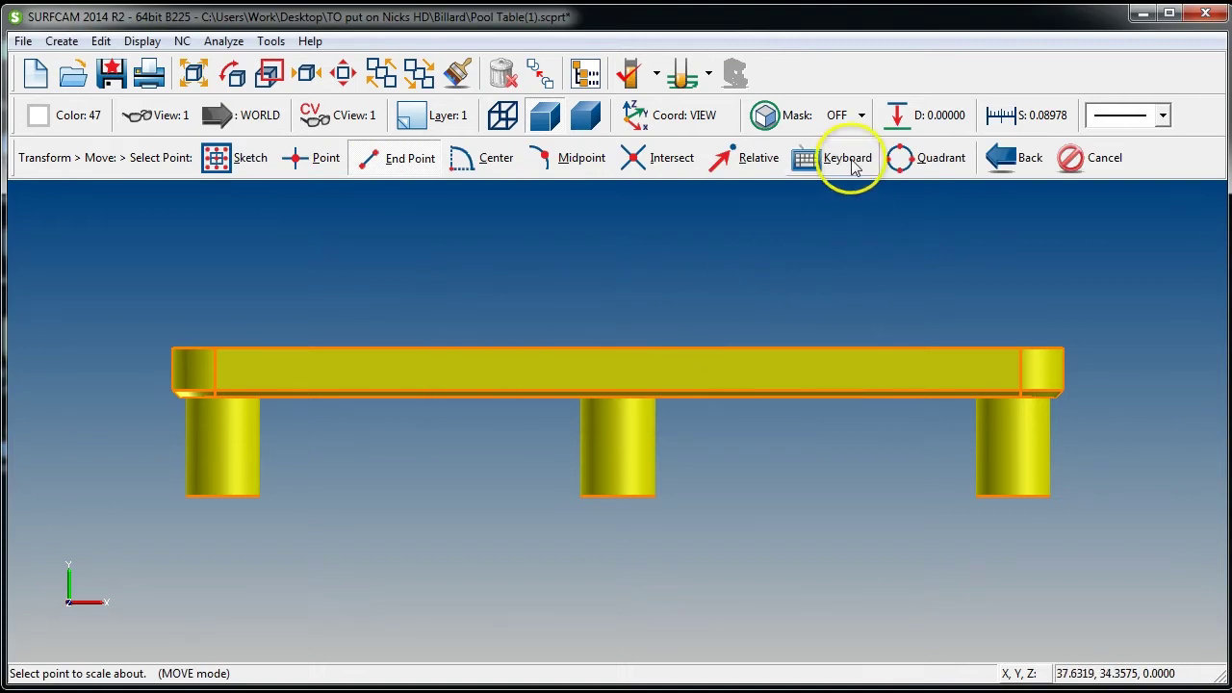
{"action": "left_click", "coordinate": [847, 159]}
{"action": "left_click", "coordinate": [712, 312]}
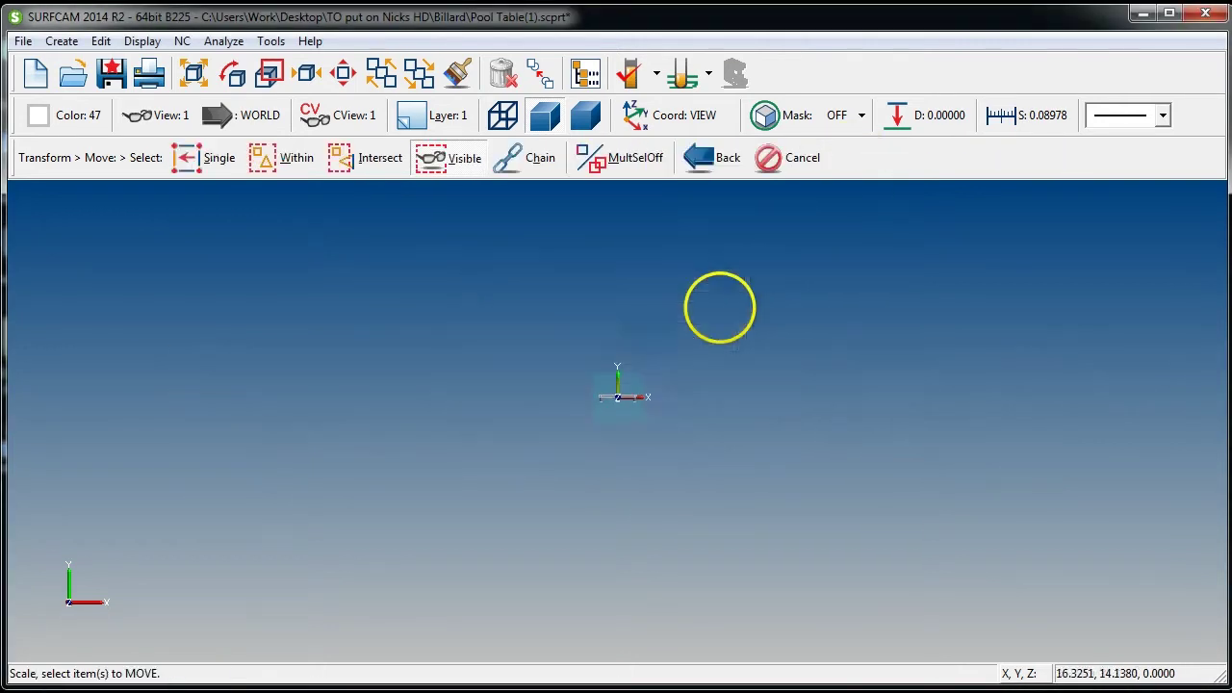
{"action": "scroll", "coordinate": [631, 406], "scroll_direction": "up", "scroll_amount": 8}
{"action": "key", "text": "Escape"}
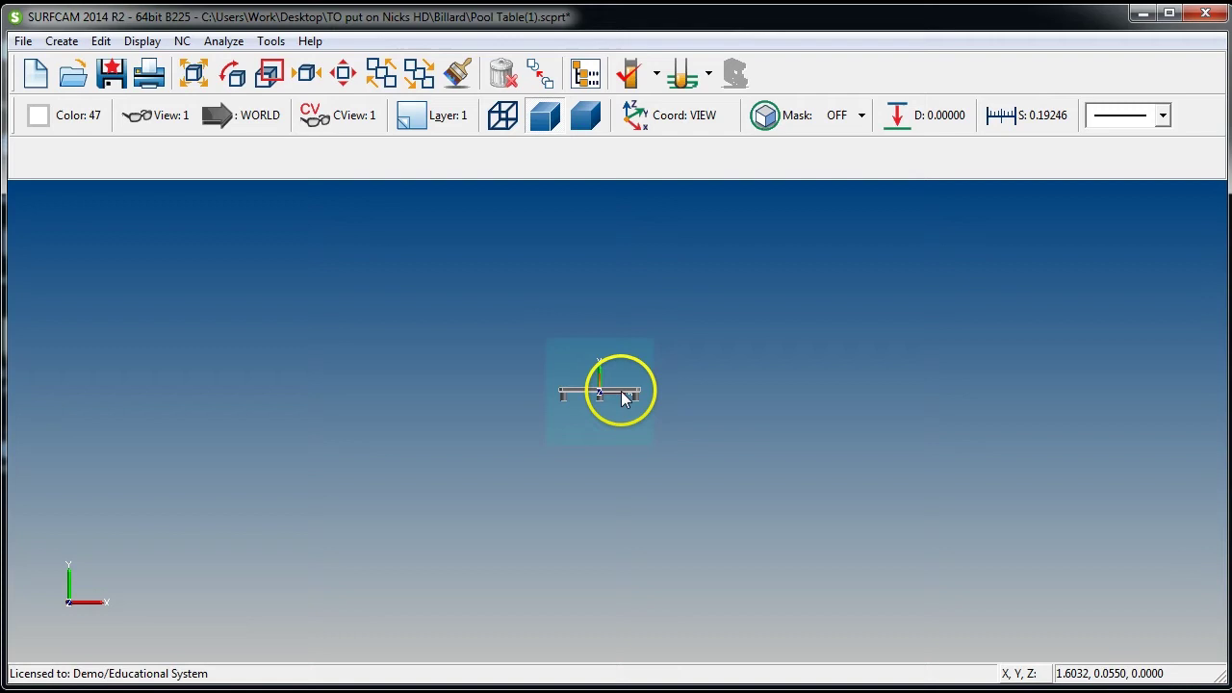
{"action": "key", "text": "alt+f"}
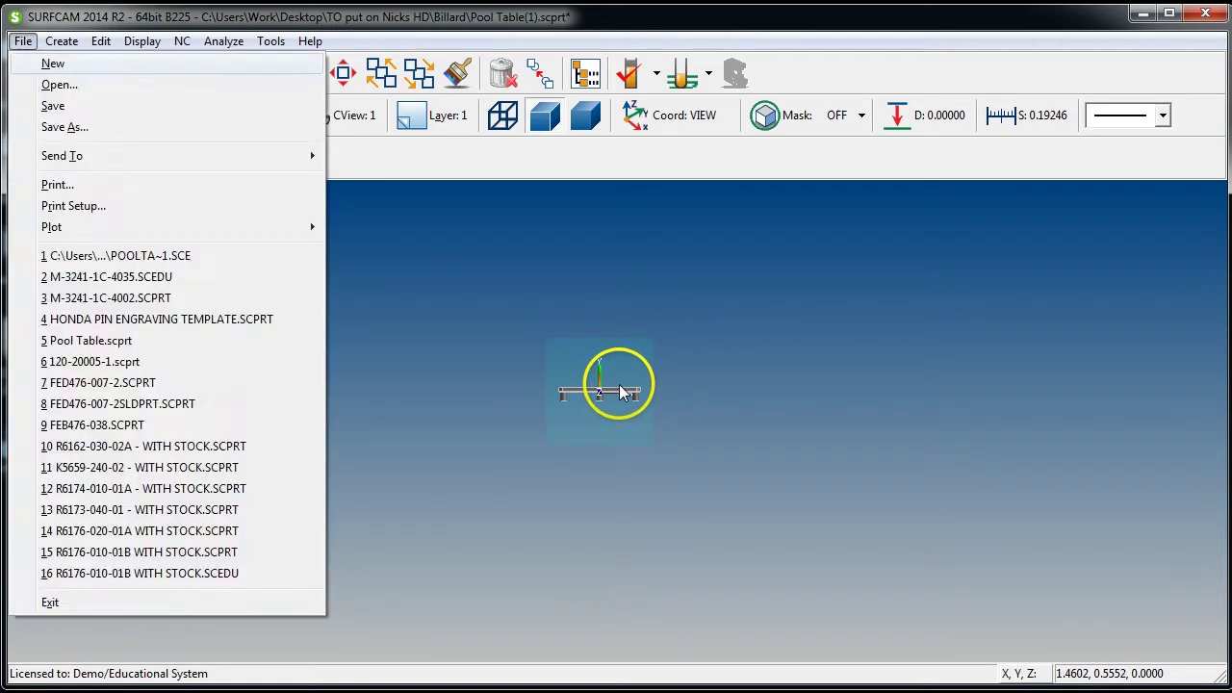
{"action": "key", "text": "Escape"}
{"action": "key", "text": "Escape"}
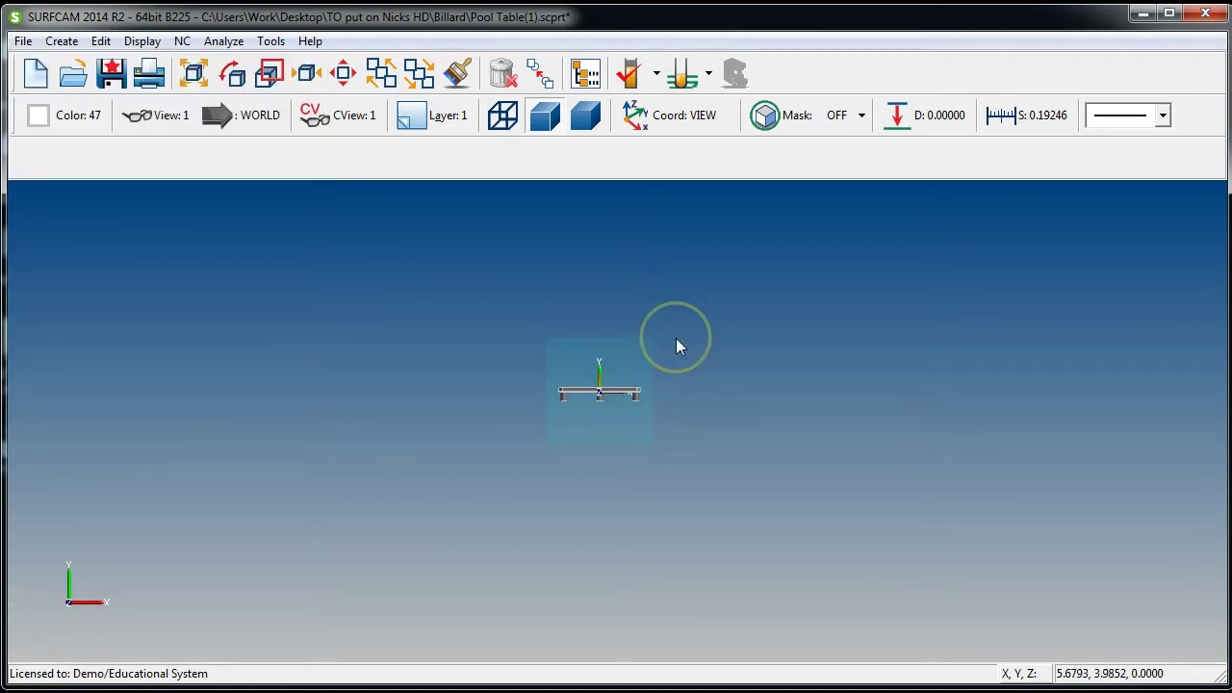
- Fit the scaled table in the window and examine it from the front and from below
{"action": "key", "text": "ctrl+f"}
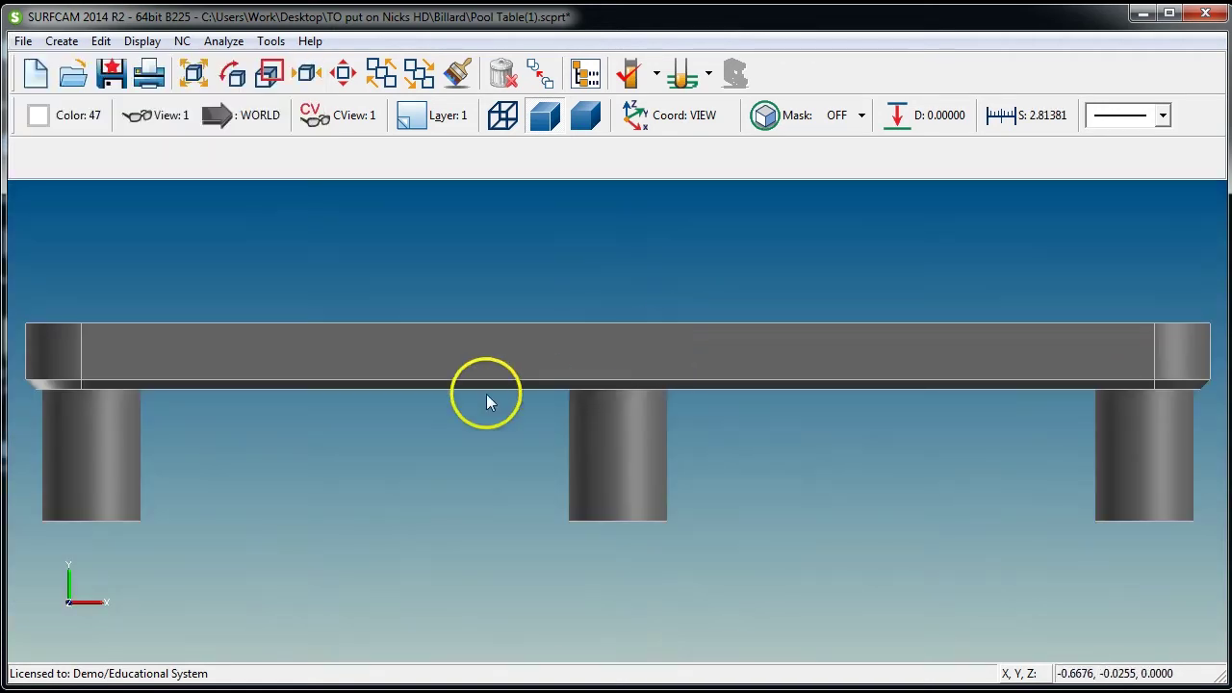
{"action": "scroll", "coordinate": [486, 394], "scroll_direction": "down", "scroll_amount": 2}
{"action": "key", "text": "alt+f"}
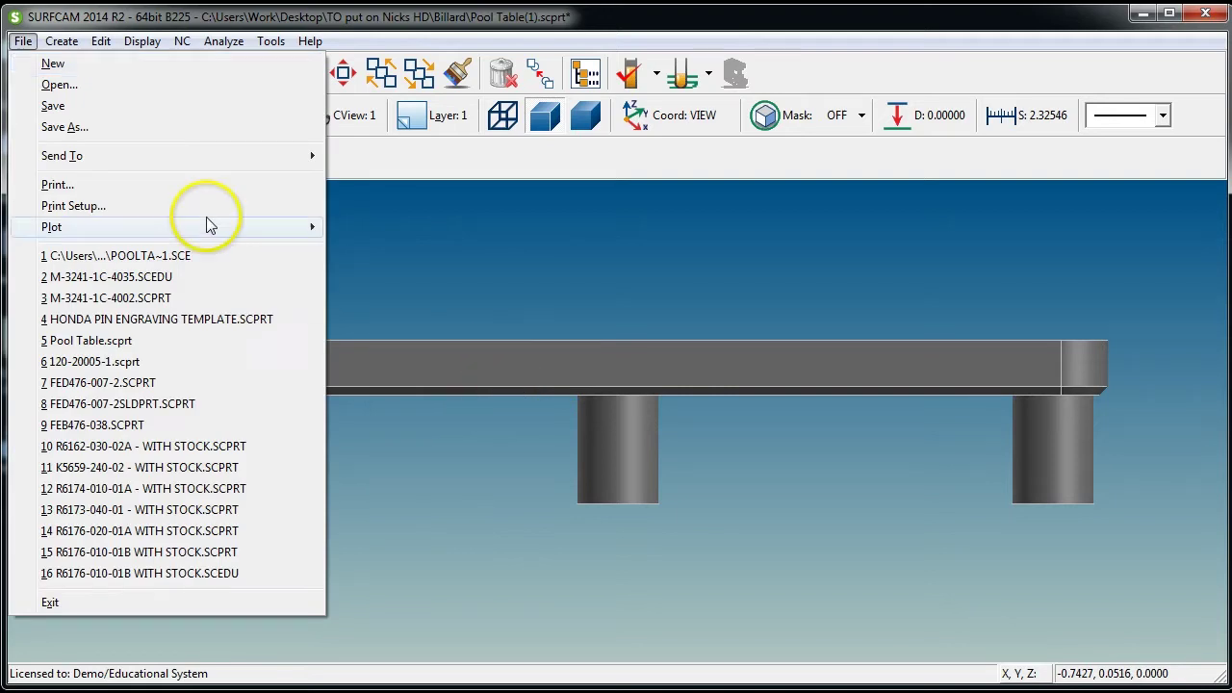
{"action": "left_click", "coordinate": [472, 241]}
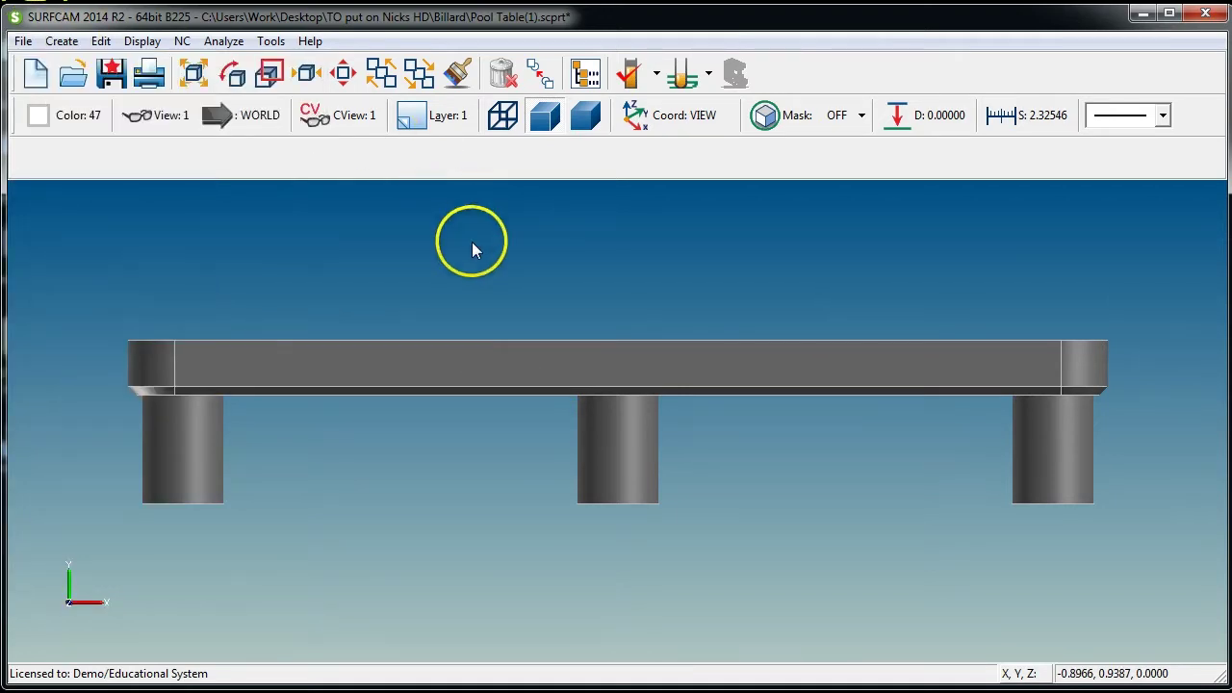
{"action": "scroll", "coordinate": [473, 253], "scroll_direction": "up", "scroll_amount": 1}
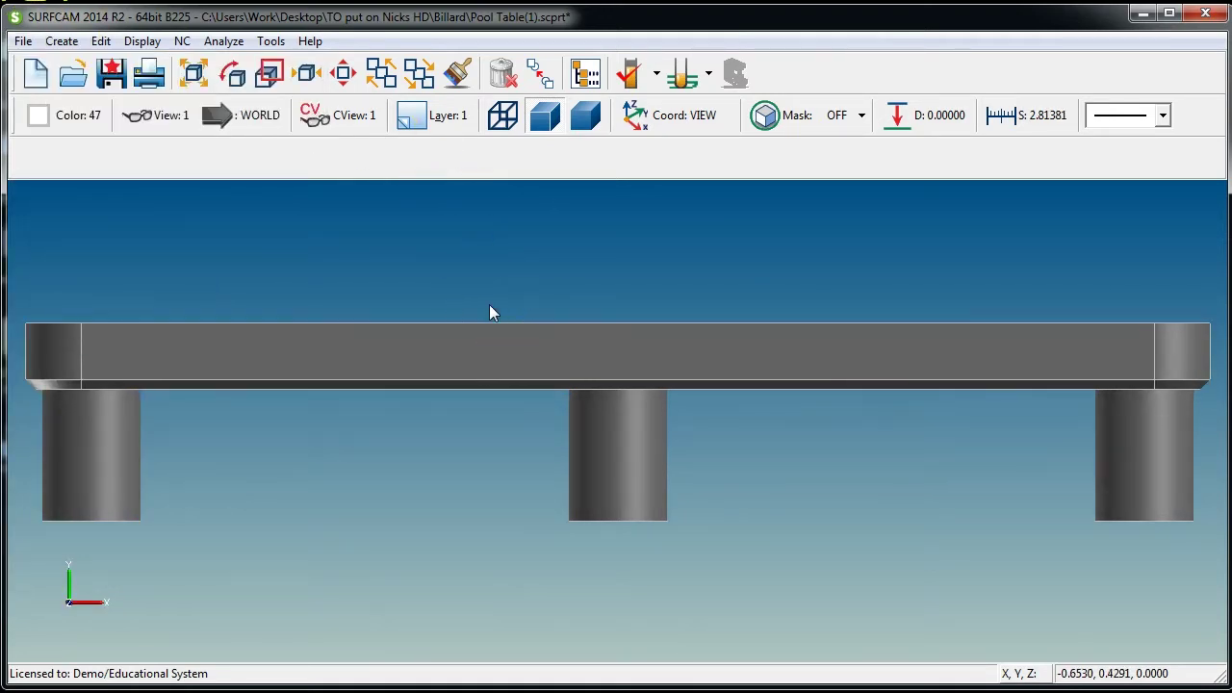
{"action": "scroll", "coordinate": [496, 347], "scroll_direction": "down", "scroll_amount": 9}
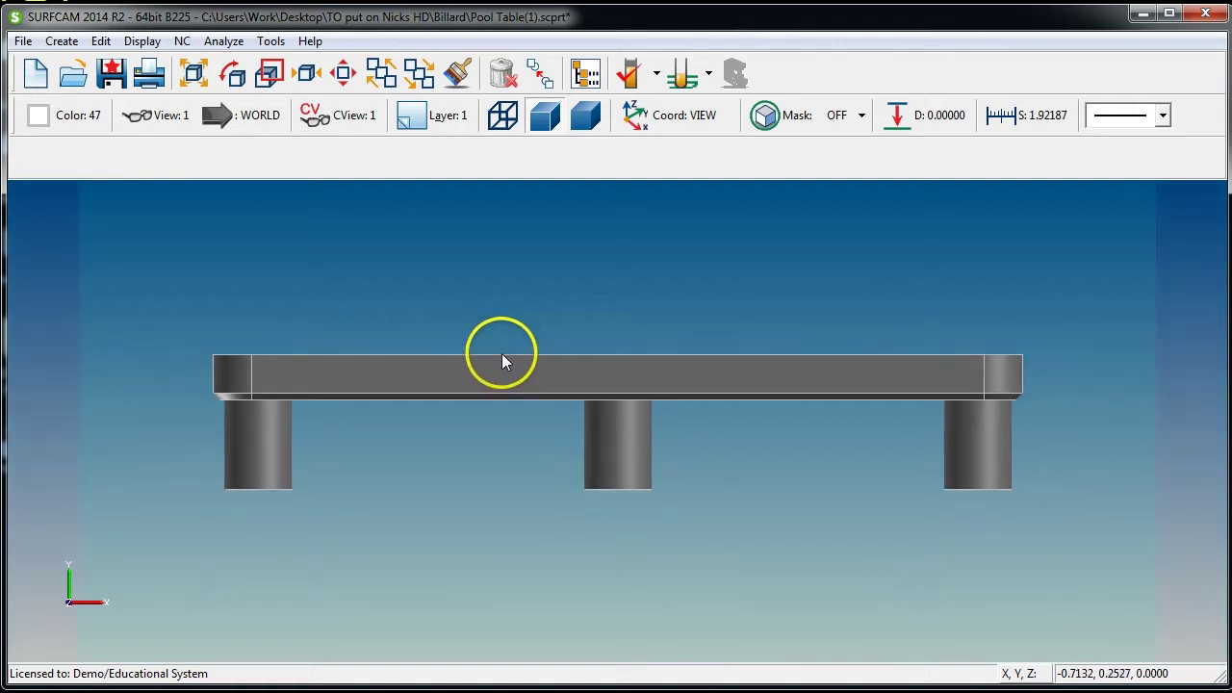
{"action": "middle_click_drag", "start_coordinate": [497, 361], "coordinate": [468, 345]}
{"action": "key", "text": "ctrl+a"}
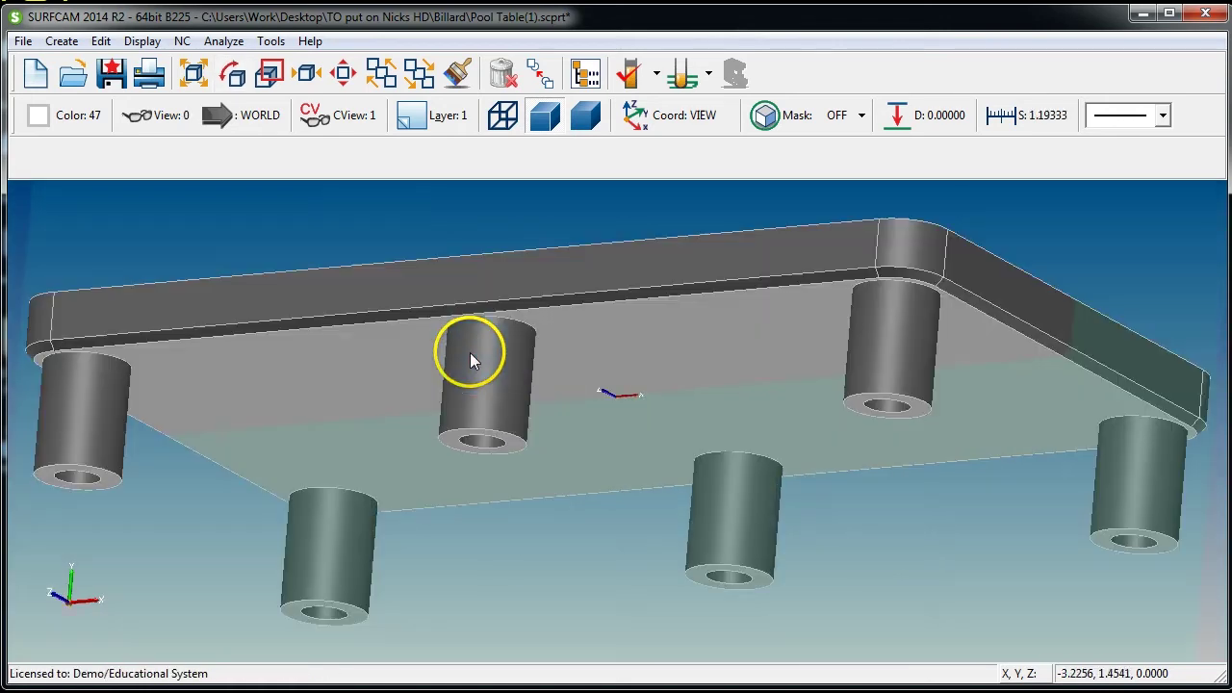
{"action": "key", "text": "1"}
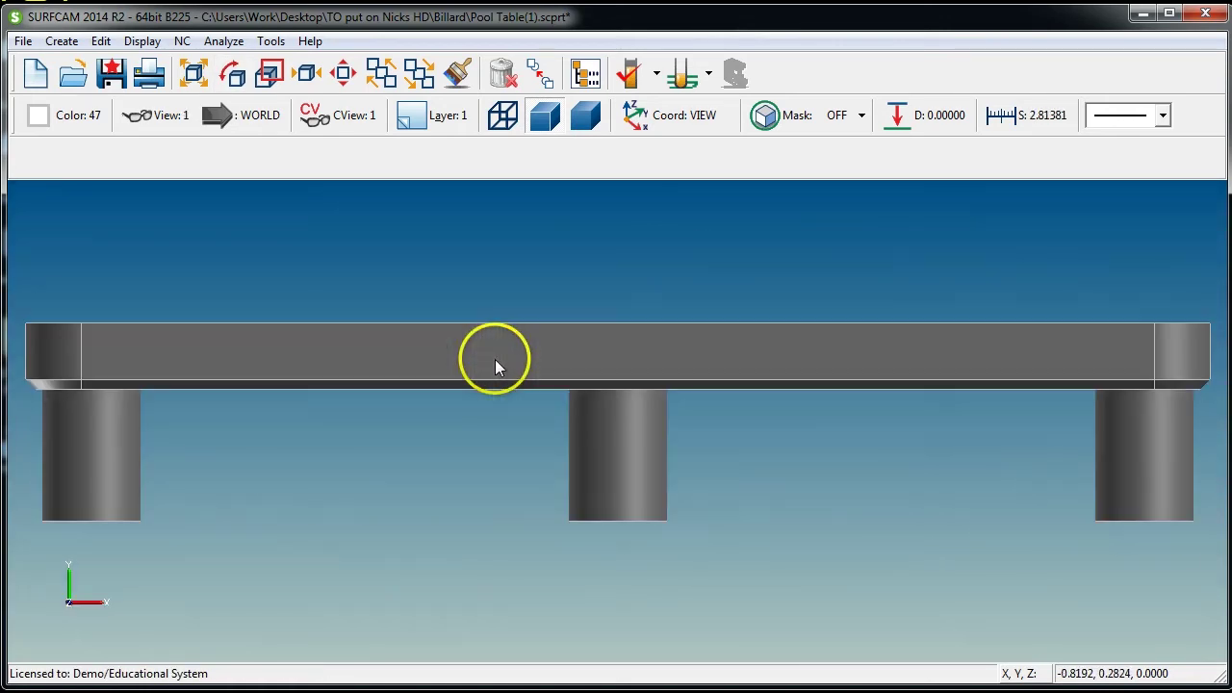
{"action": "left_click_drag", "start_coordinate": [495, 360], "coordinate": [504, 350]}
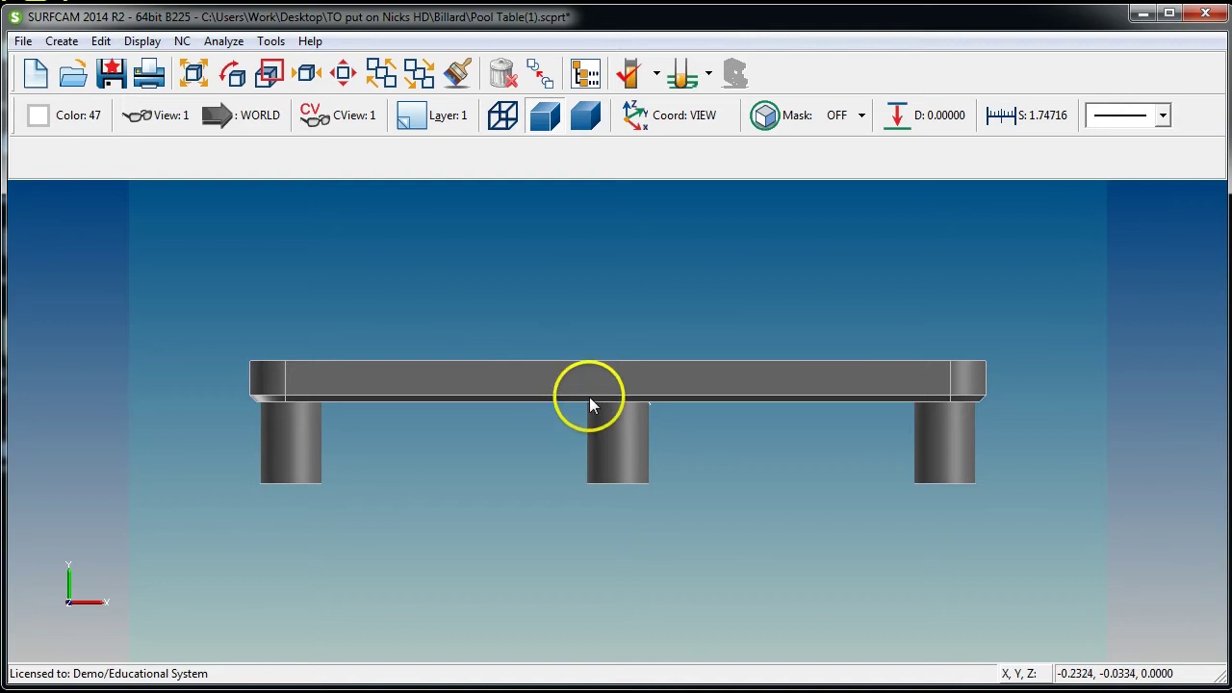
{"action": "mouse_move", "coordinate": [598, 366]}
{"action": "left_mouse_down"}
{"action": "mouse_move", "coordinate": [632, 357]}
{"action": "mouse_move", "coordinate": [604, 363]}
{"action": "left_mouse_up"}
{"action": "key", "text": "Escape"}
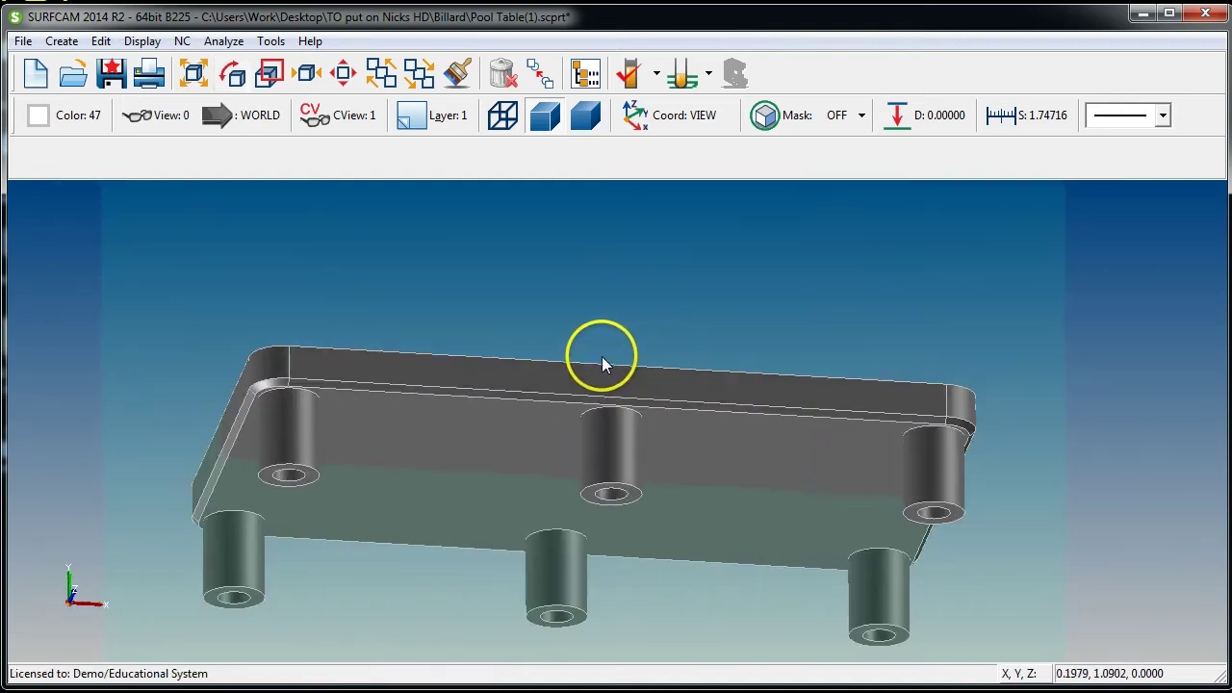
- Measure the scaled table's length between end points at its two opposite ends in view 1, and end the analysis
{"action": "key", "text": "1"}
{"action": "key", "text": "a"}
{"action": "key", "text": "d"}
{"action": "left_click", "coordinate": [27, 343]}
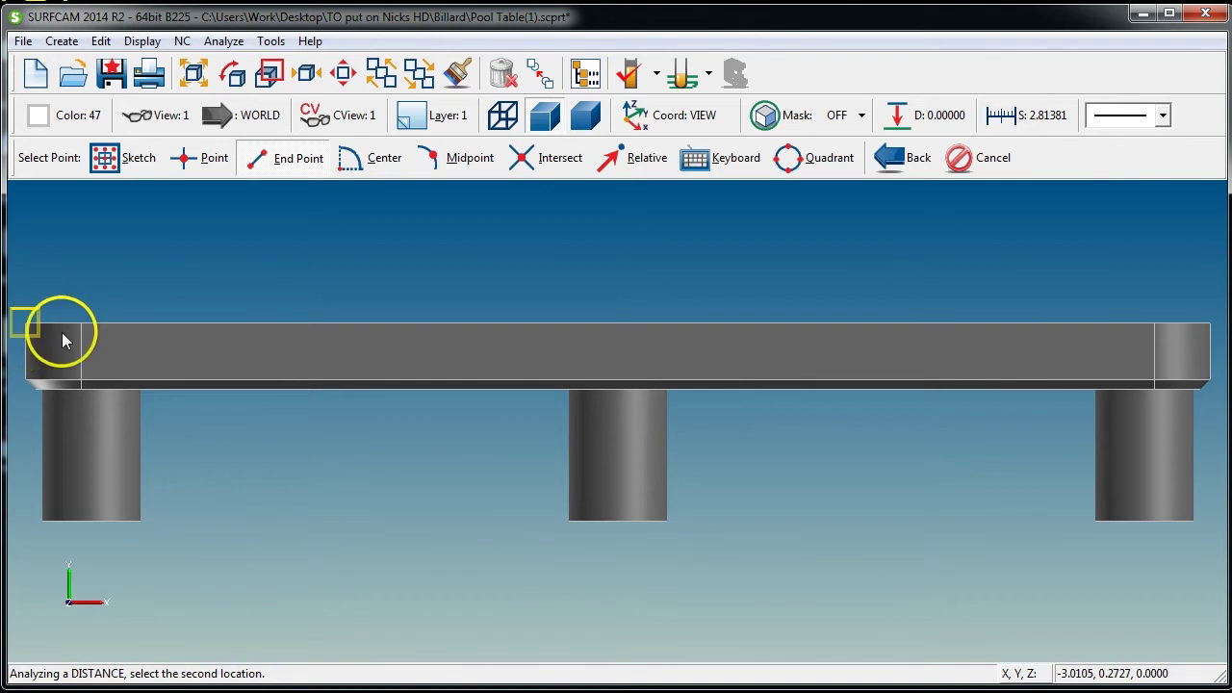
{"action": "left_click", "coordinate": [1204, 337]}
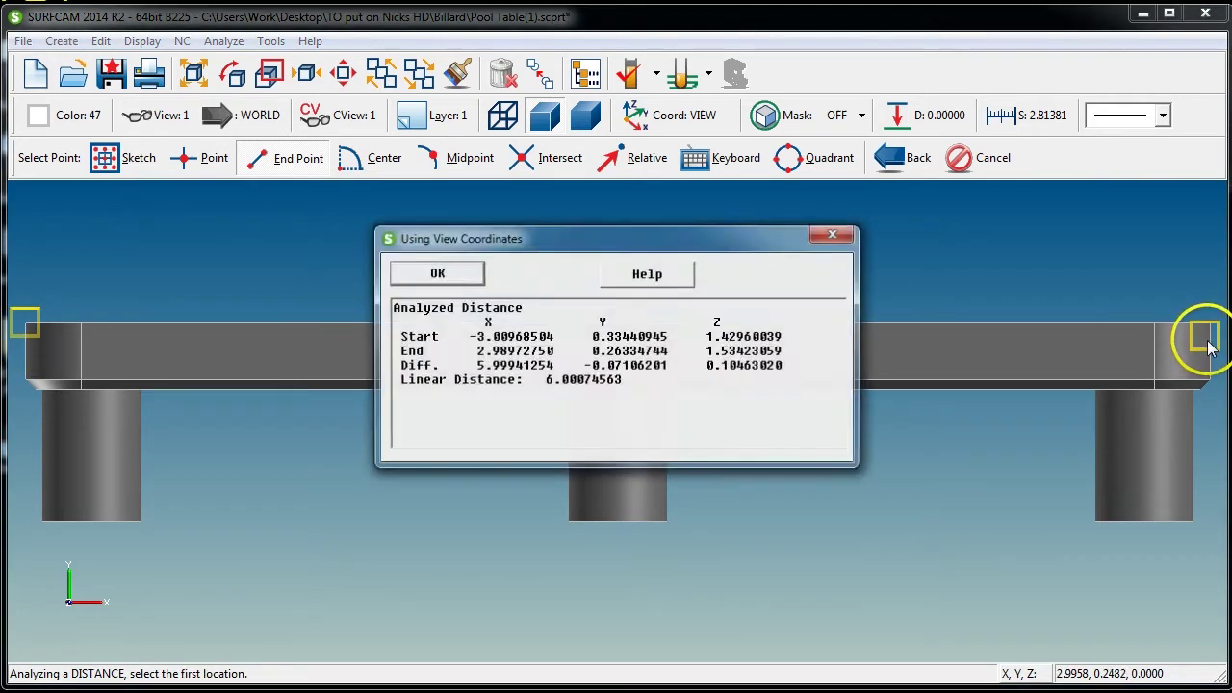
{"action": "left_click_drag", "start_coordinate": [474, 366], "coordinate": [569, 359]}
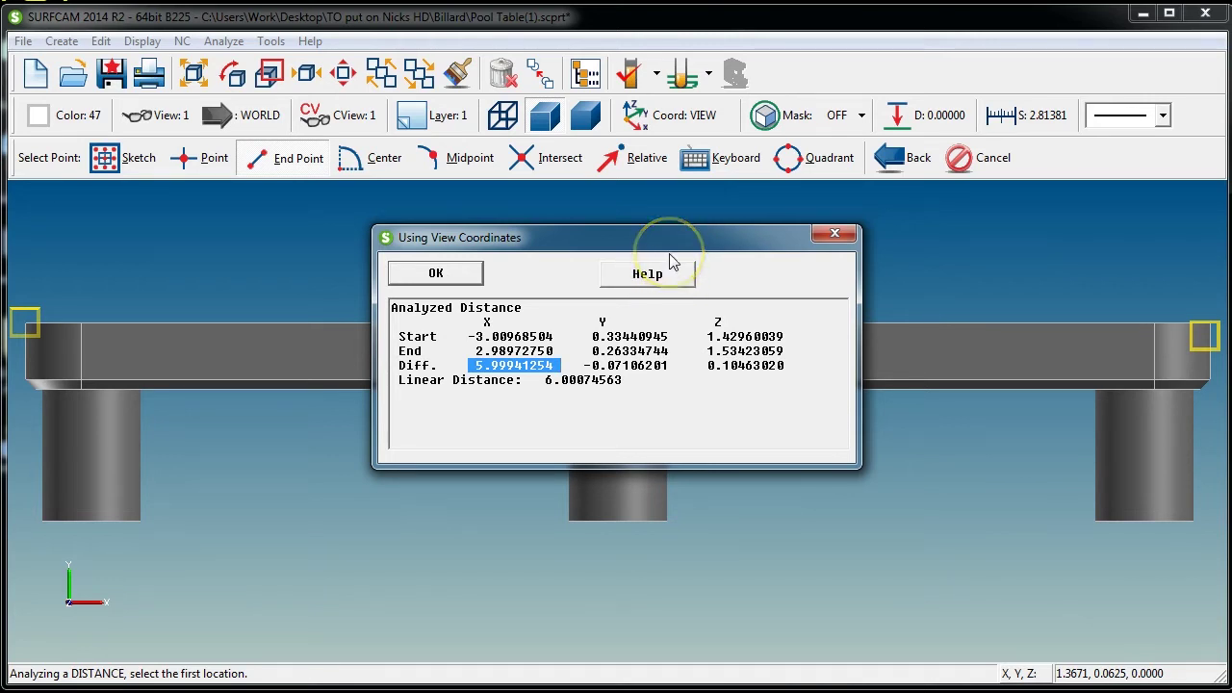
{"action": "key", "text": "Escape"}
{"action": "key", "text": "Escape"}
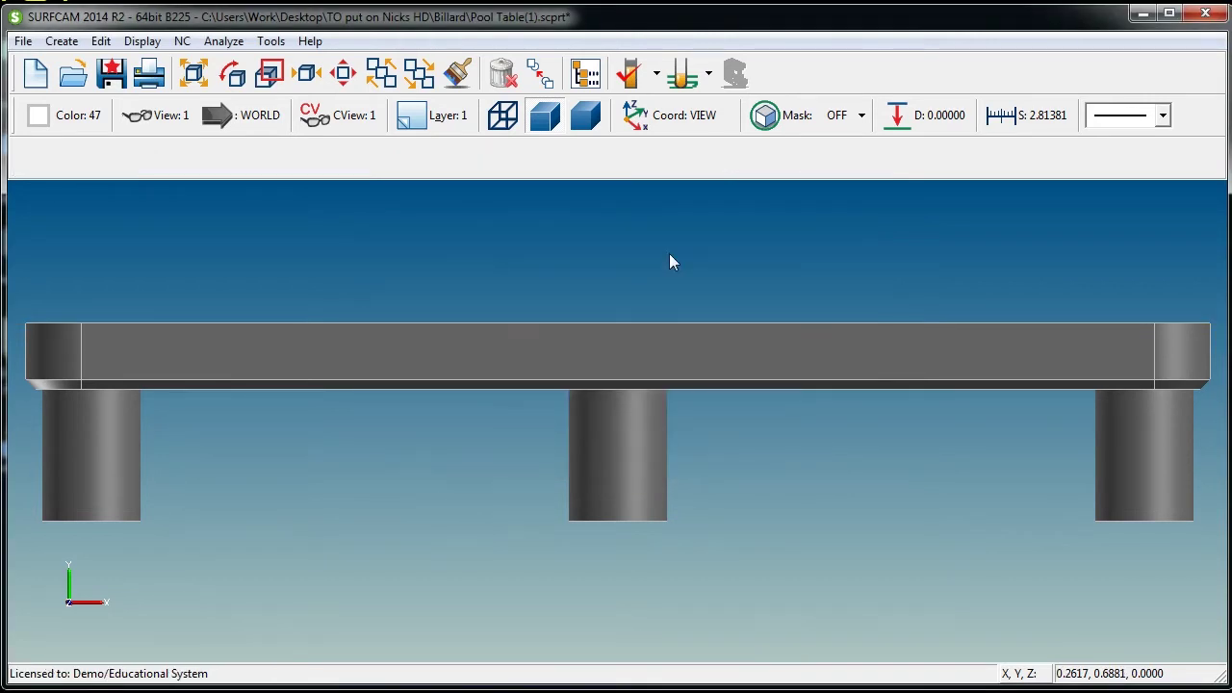
- Display the scaled table in isometric view 7 to check its orientation
{"action": "scroll", "coordinate": [686, 294], "scroll_direction": "down", "scroll_amount": 1}
{"action": "key", "text": "7"}
{"action": "scroll", "coordinate": [664, 347], "scroll_direction": "down", "scroll_amount": 1}
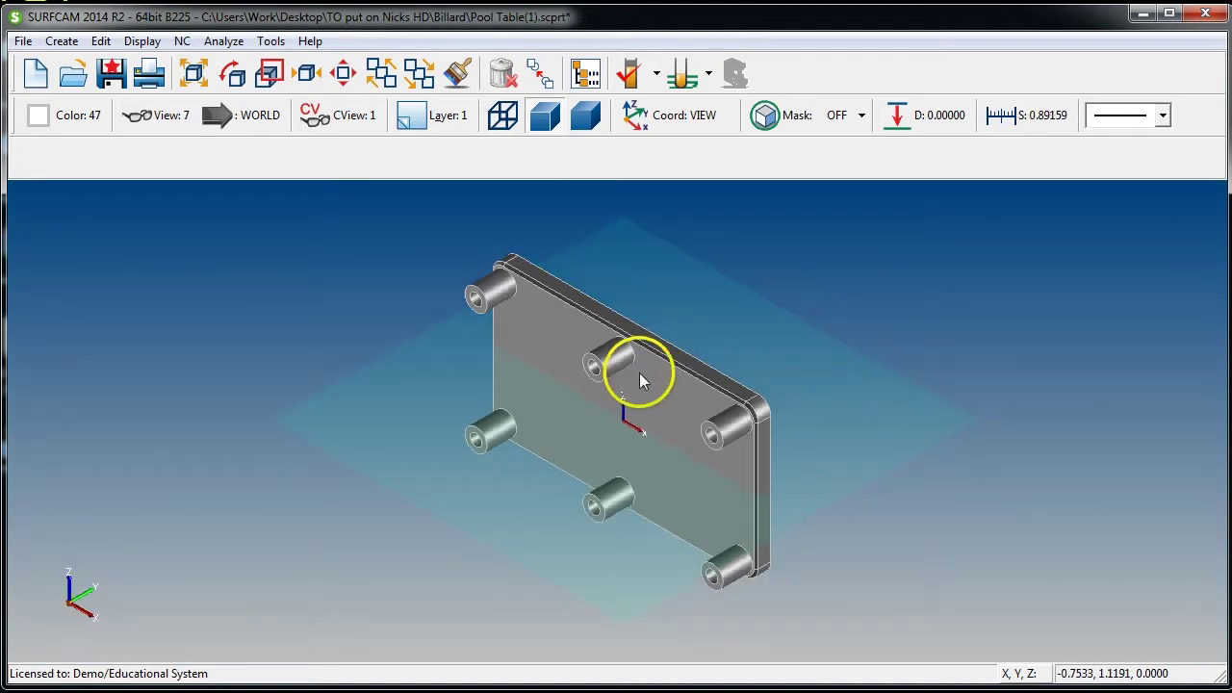
- Examine the scaled table in front view 1 and from above, checking the playing surface, cushions and six pockets
{"action": "middle_click_drag", "start_coordinate": [626, 433], "coordinate": [621, 375]}
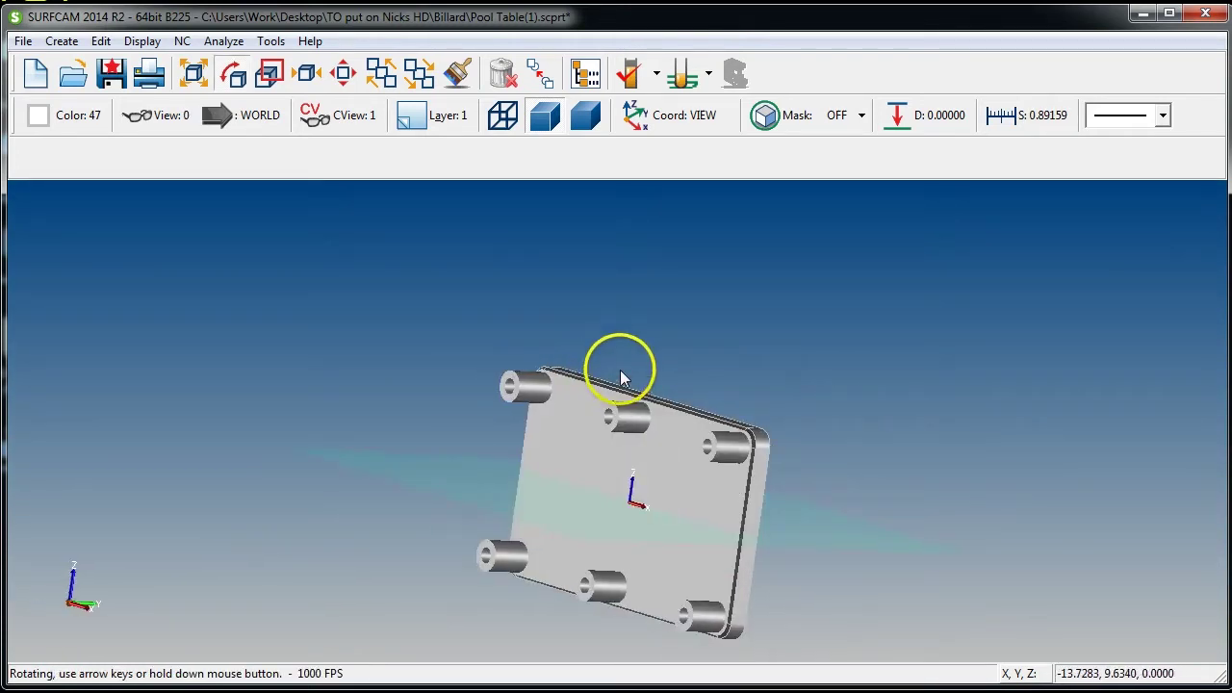
{"action": "key", "text": "1"}
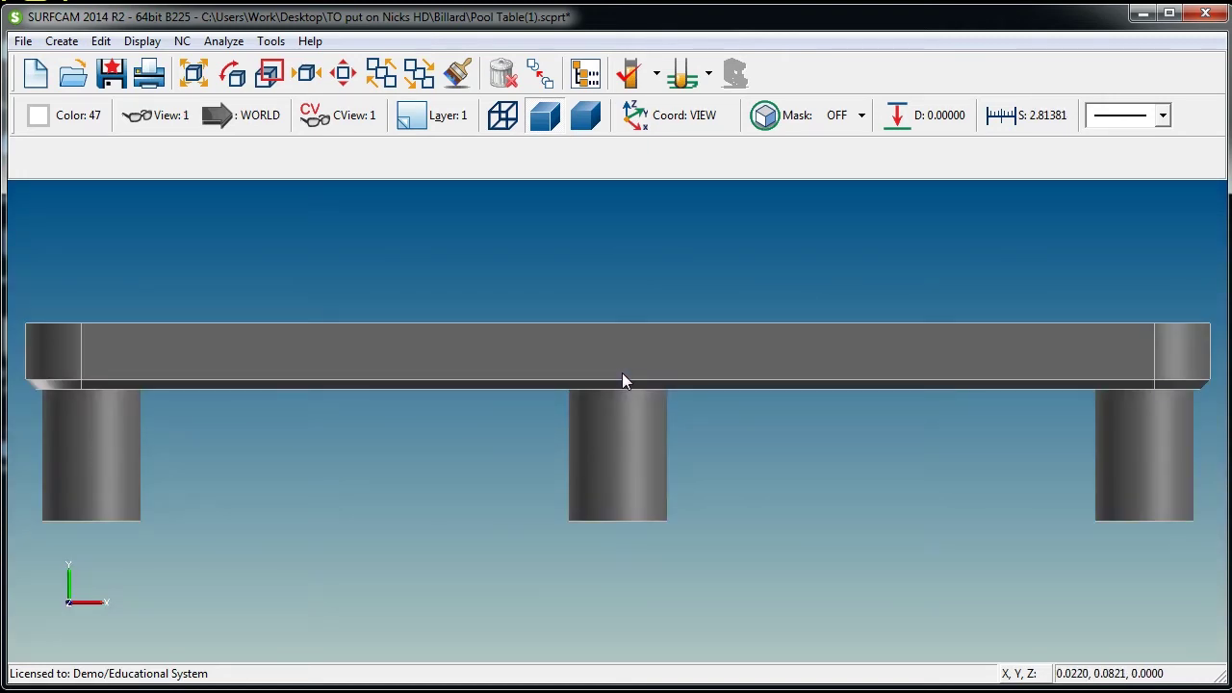
{"action": "scroll", "coordinate": [624, 369], "scroll_direction": "down", "scroll_amount": 8}
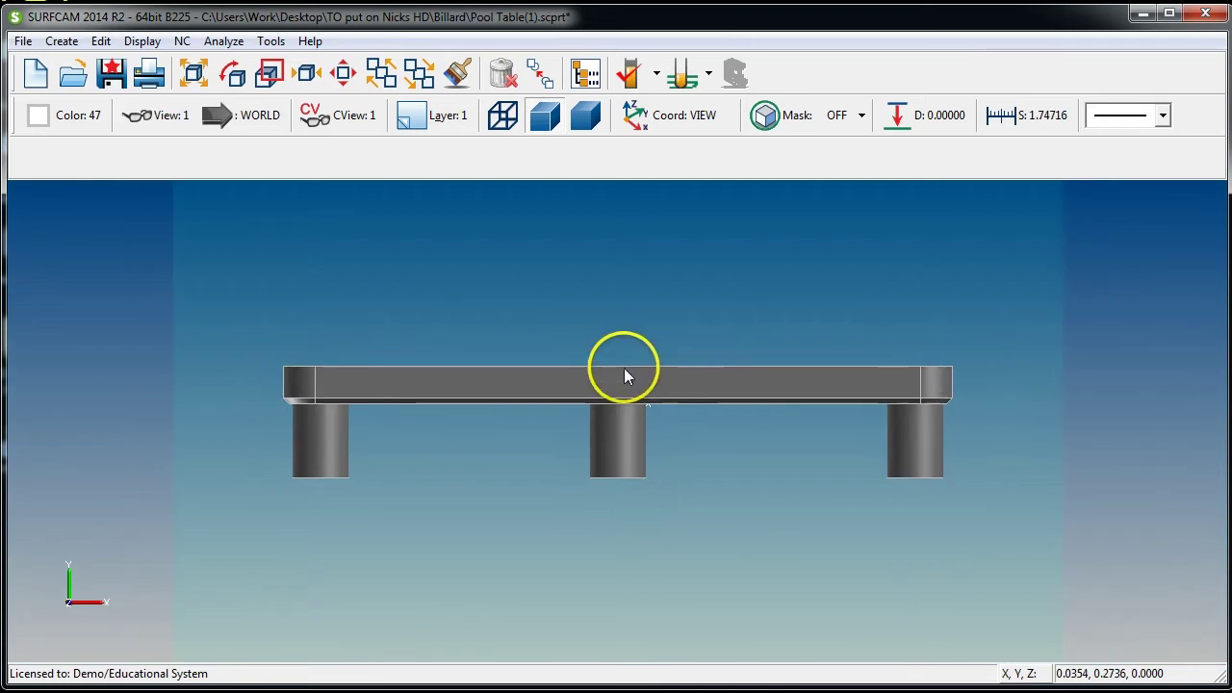
{"action": "middle_click_drag", "start_coordinate": [924, 348], "coordinate": [913, 254]}
{"action": "scroll", "coordinate": [692, 570], "scroll_direction": "down", "scroll_amount": 2}
{"action": "scroll", "coordinate": [652, 572], "scroll_direction": "up", "scroll_amount": 2}
{"action": "middle_click_drag", "start_coordinate": [696, 498], "coordinate": [466, 254]}
{"action": "scroll", "coordinate": [464, 246], "scroll_direction": "up", "scroll_amount": 2}
{"action": "middle_click_drag", "start_coordinate": [728, 487], "coordinate": [732, 480]}
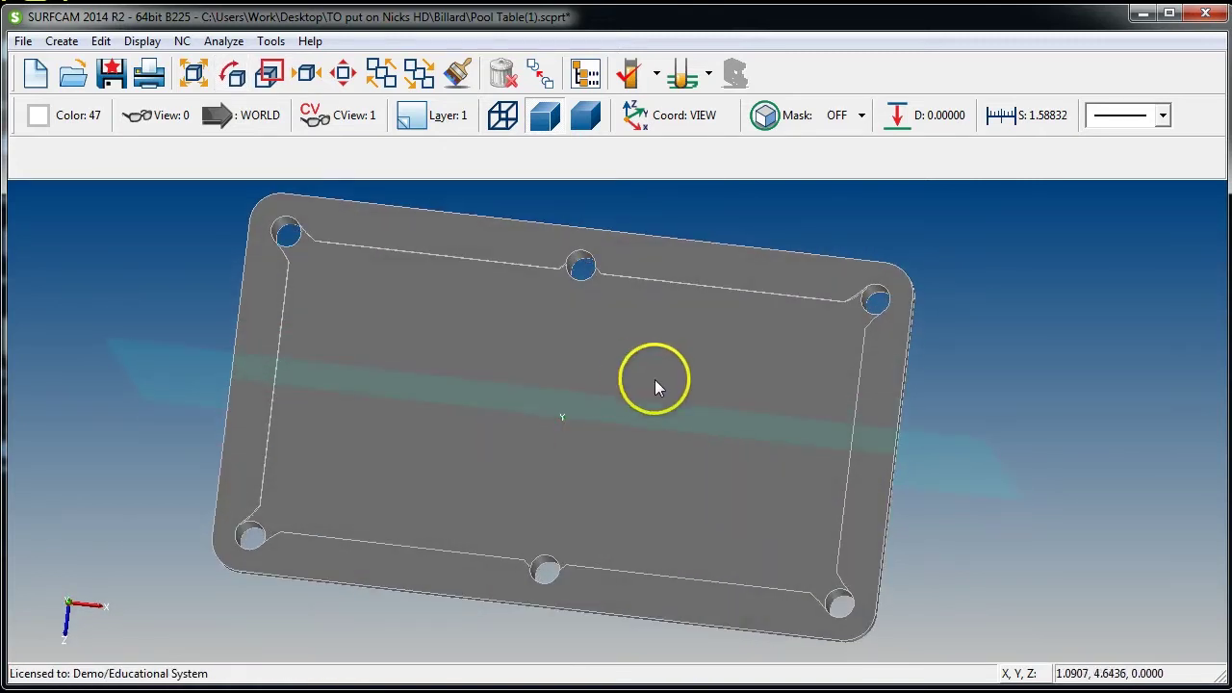
{"action": "middle_click_drag", "start_coordinate": [584, 421], "coordinate": [587, 405]}
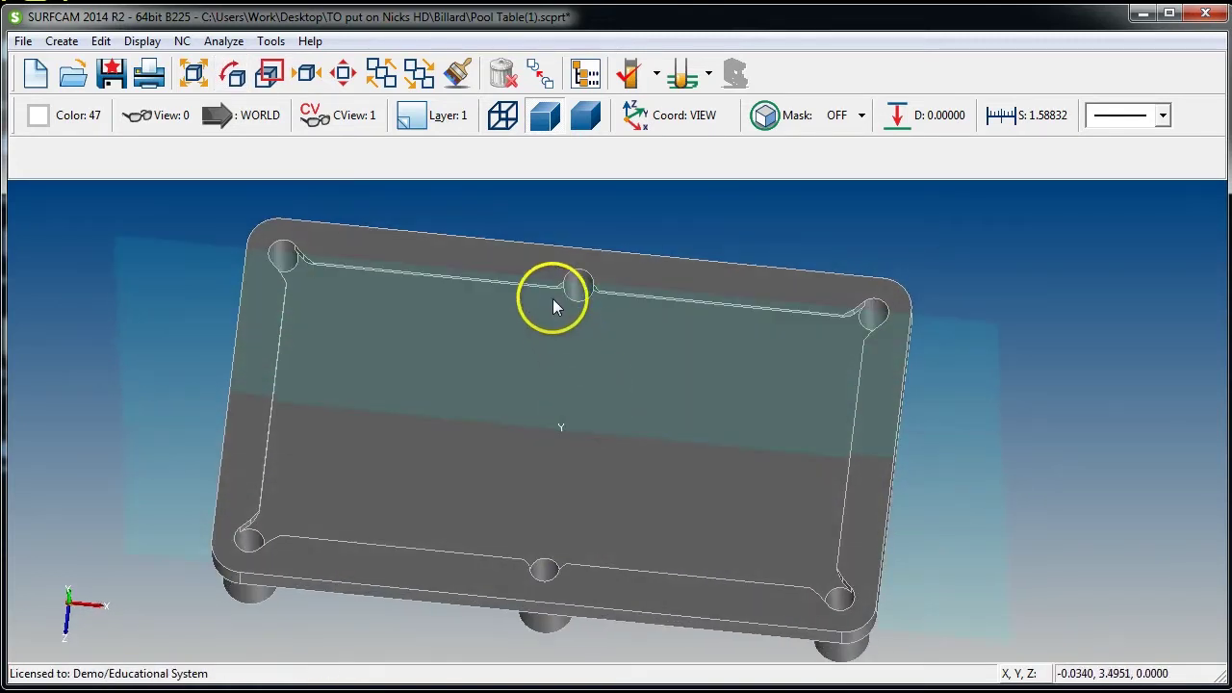
- Examine the table's underside, the six hollow legs and the chamfered edge beside the middle leg
{"action": "middle_click_drag", "start_coordinate": [624, 317], "coordinate": [526, 494]}
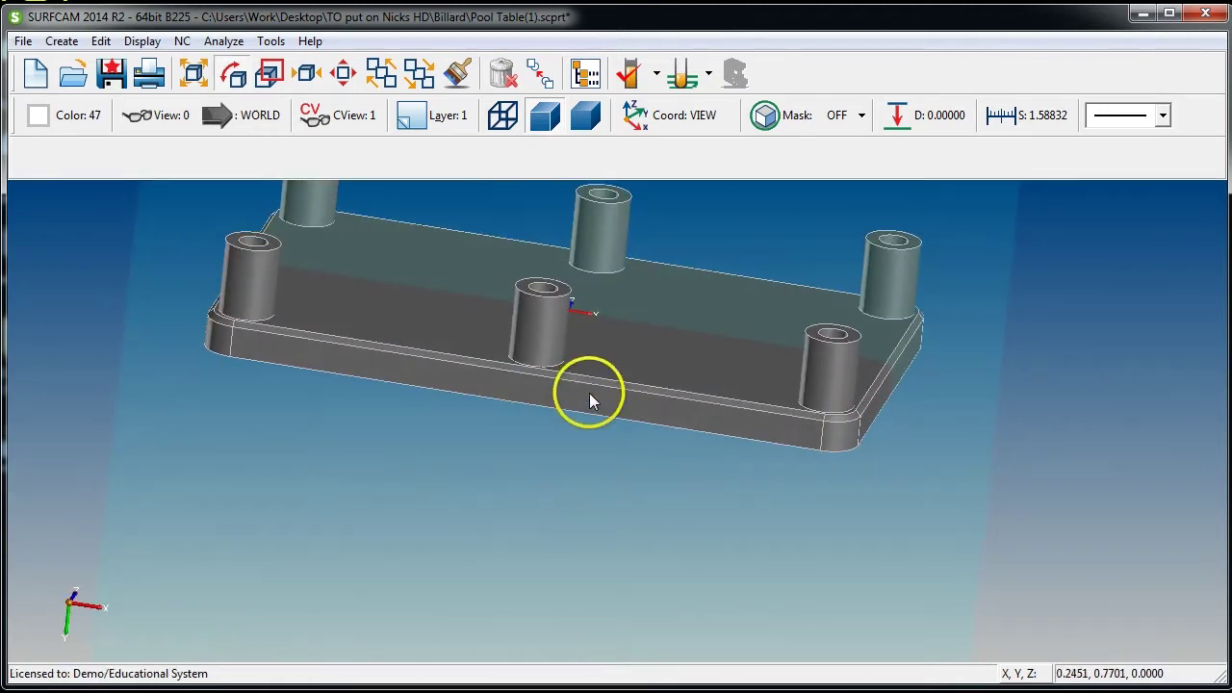
{"action": "scroll", "coordinate": [588, 393], "scroll_direction": "up", "scroll_amount": 3}
{"action": "middle_click_drag", "start_coordinate": [744, 344], "coordinate": [542, 279]}
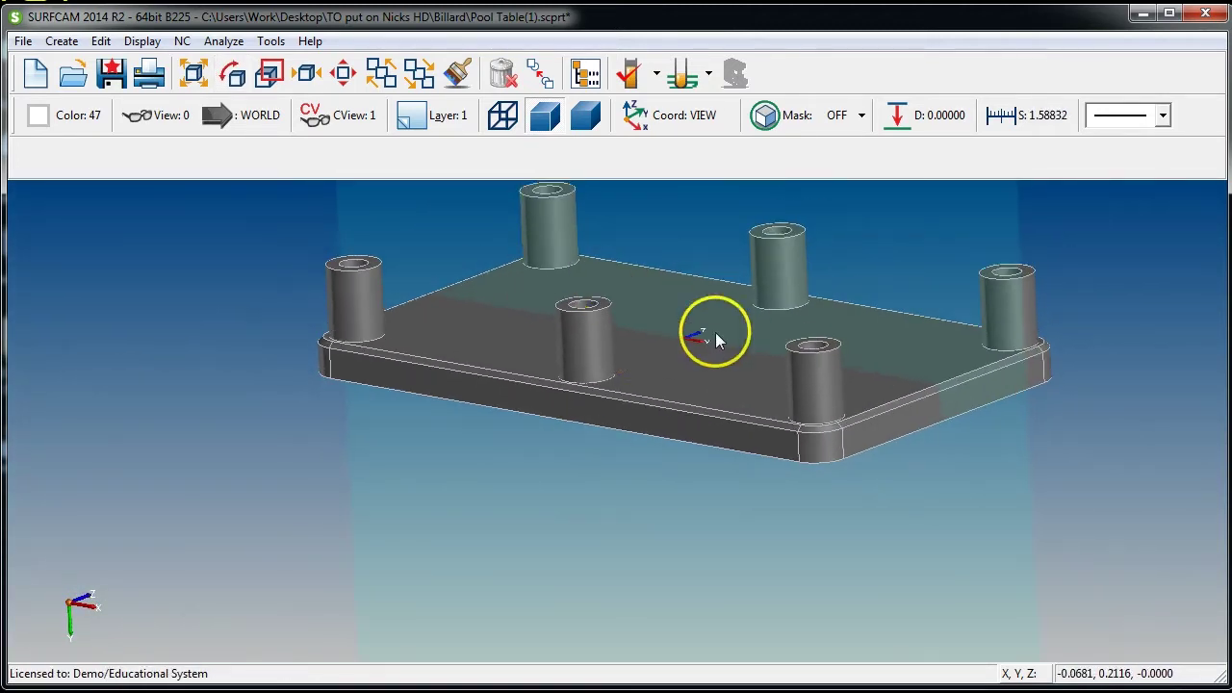
{"action": "mouse_move", "coordinate": [682, 372]}
{"action": "middle_mouse_down"}
{"action": "mouse_move", "coordinate": [702, 347]}
{"action": "mouse_move", "coordinate": [682, 377]}
{"action": "middle_mouse_up"}
{"action": "scroll", "coordinate": [602, 402], "scroll_direction": "up", "scroll_amount": 2}
{"action": "scroll", "coordinate": [602, 402], "scroll_direction": "up", "scroll_amount": 15}
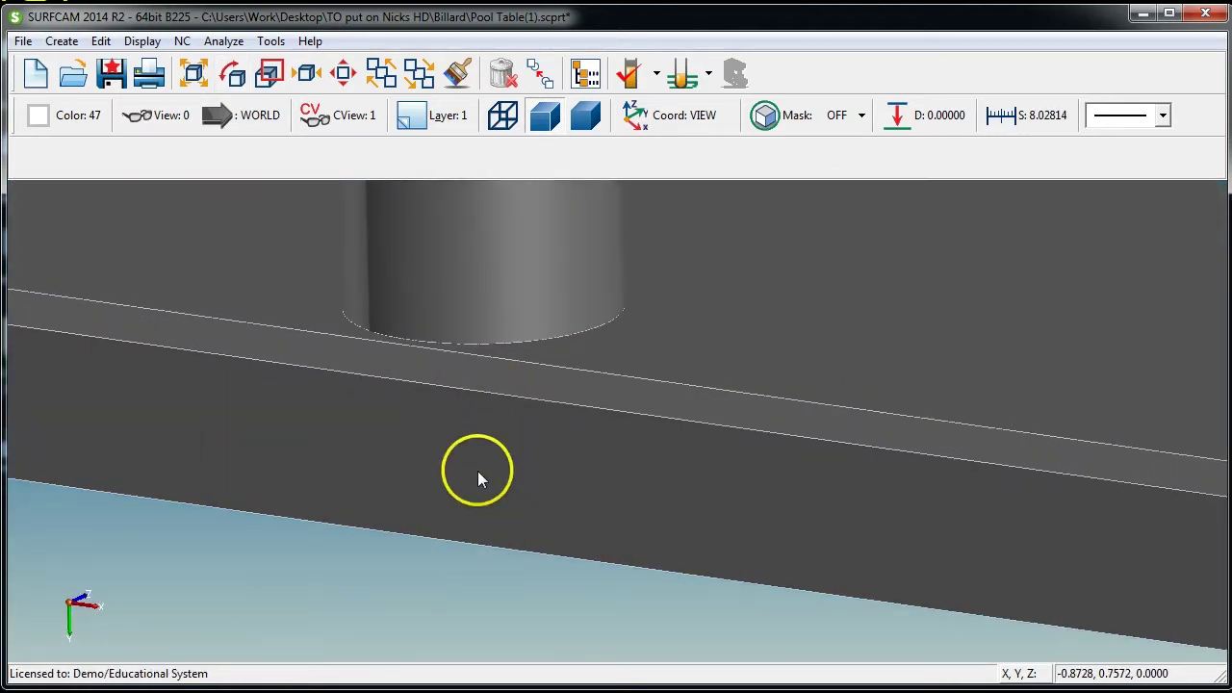
{"action": "scroll", "coordinate": [479, 392], "scroll_direction": "down", "scroll_amount": 14}
{"action": "middle_click_drag", "start_coordinate": [601, 357], "coordinate": [612, 328]}
{"action": "scroll", "coordinate": [555, 333], "scroll_direction": "down", "scroll_amount": 8}
{"action": "scroll", "coordinate": [611, 289], "scroll_direction": "up", "scroll_amount": 6}
{"action": "scroll", "coordinate": [571, 324], "scroll_direction": "down", "scroll_amount": 5}
{"action": "scroll", "coordinate": [509, 290], "scroll_direction": "up", "scroll_amount": 3}
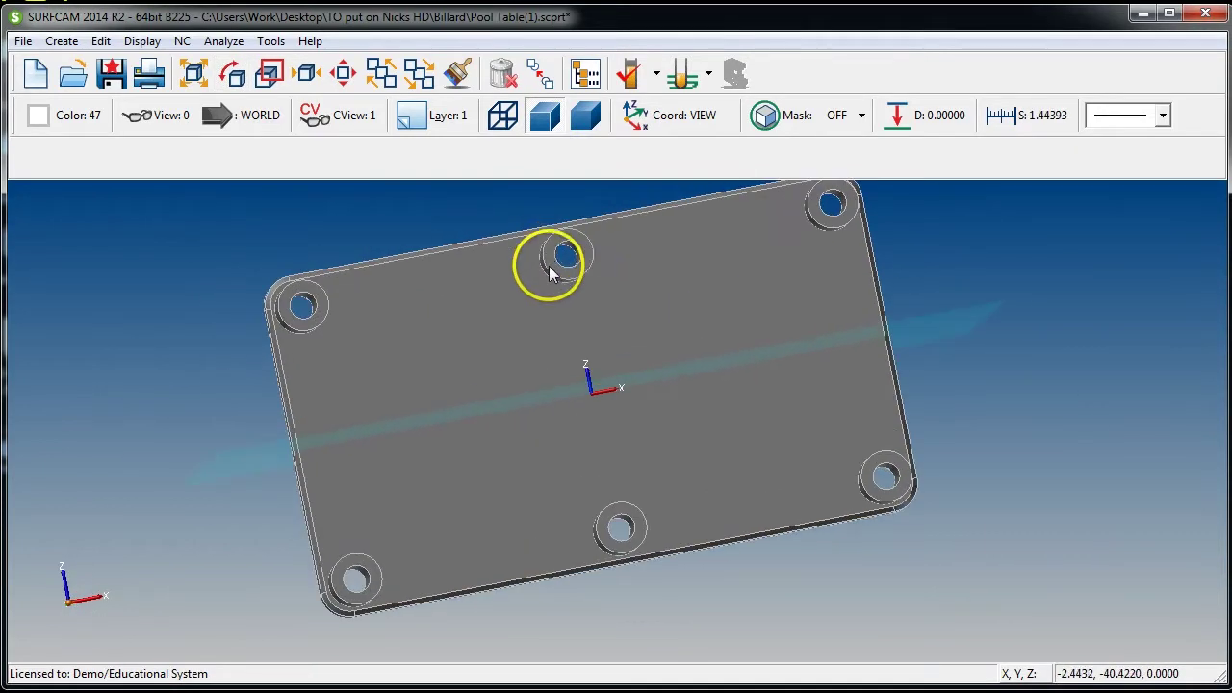
- Examine the table's outer side wall, recessed playing surface and middle pocket from above and along the long side
{"action": "middle_click_drag", "start_coordinate": [503, 366], "coordinate": [644, 410]}
{"action": "scroll", "coordinate": [579, 338], "scroll_direction": "up", "scroll_amount": 3}
{"action": "scroll", "coordinate": [578, 342], "scroll_direction": "up", "scroll_amount": 2}
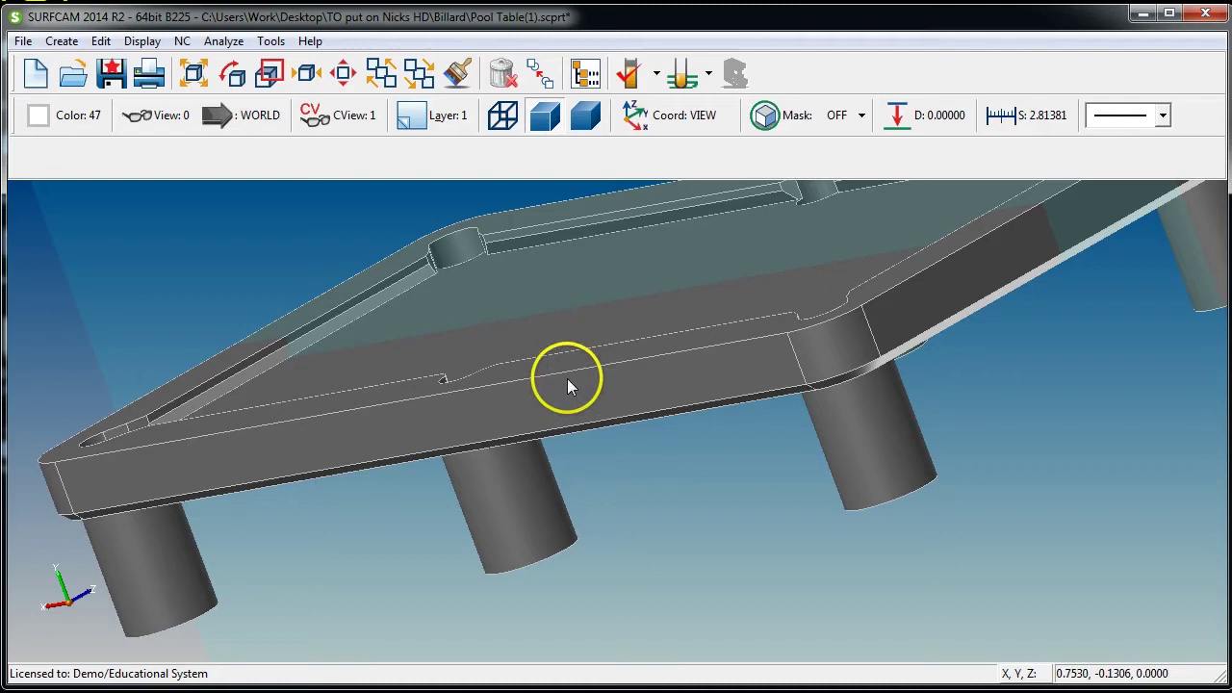
{"action": "scroll", "coordinate": [586, 424], "scroll_direction": "down", "scroll_amount": 2}
{"action": "middle_click_drag", "start_coordinate": [561, 371], "coordinate": [534, 252]}
{"action": "scroll", "coordinate": [525, 286], "scroll_direction": "down", "scroll_amount": 6}
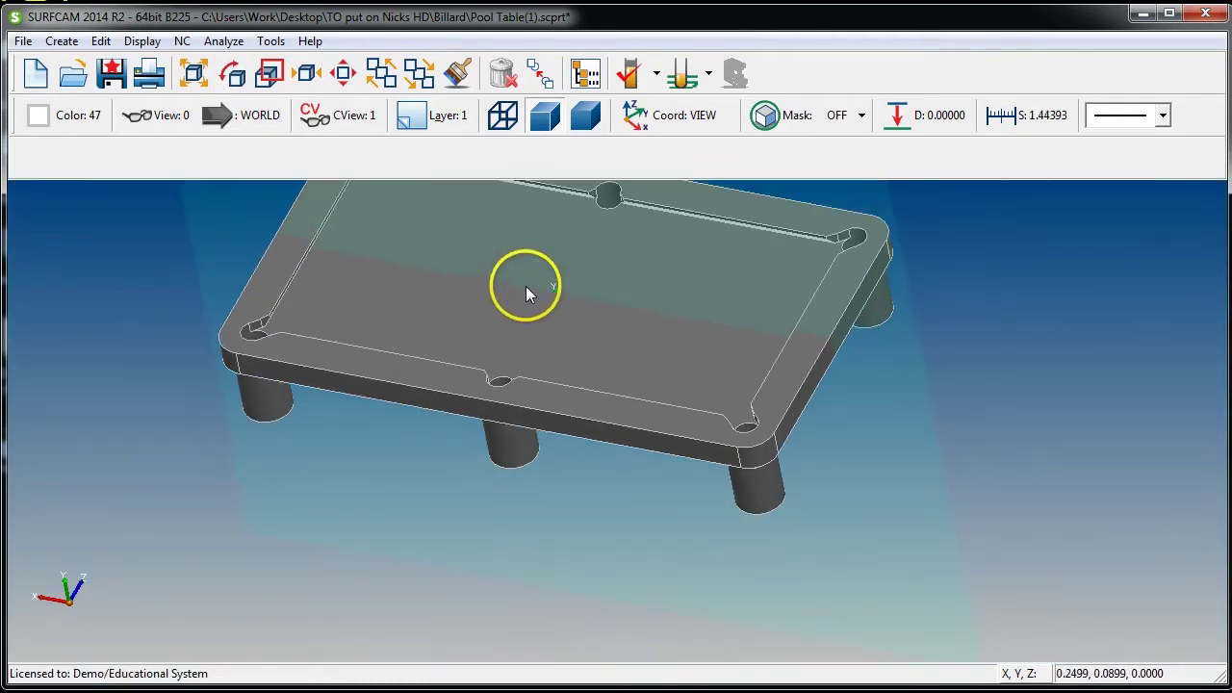
{"action": "scroll", "coordinate": [563, 359], "scroll_direction": "up", "scroll_amount": 5}
{"action": "scroll", "coordinate": [567, 362], "scroll_direction": "up", "scroll_amount": 2}
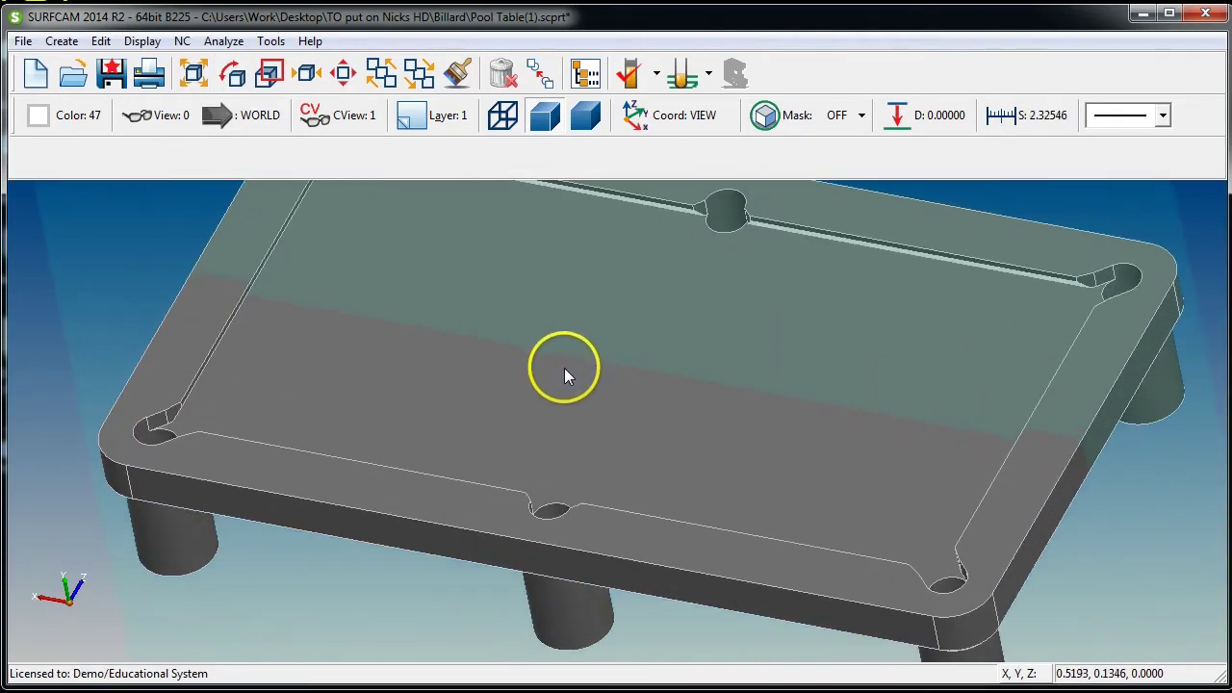
{"action": "middle_click_drag", "start_coordinate": [564, 368], "coordinate": [552, 424]}
{"action": "scroll", "coordinate": [553, 426], "scroll_direction": "down", "scroll_amount": 4}
{"action": "scroll", "coordinate": [568, 531], "scroll_direction": "up", "scroll_amount": 6}
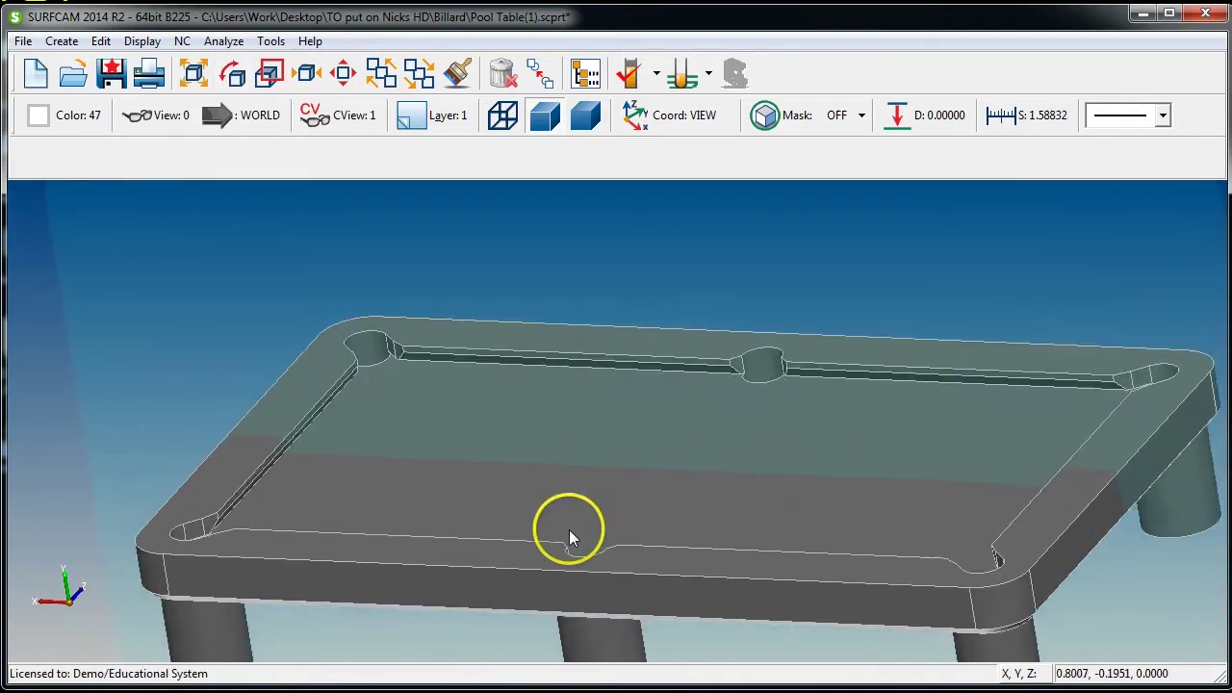
{"action": "scroll", "coordinate": [569, 530], "scroll_direction": "down", "scroll_amount": 4}
{"action": "scroll", "coordinate": [569, 535], "scroll_direction": "up", "scroll_amount": 6}
{"action": "scroll", "coordinate": [556, 551], "scroll_direction": "down", "scroll_amount": 5}
{"action": "scroll", "coordinate": [594, 491], "scroll_direction": "up", "scroll_amount": 6}
{"action": "scroll", "coordinate": [594, 498], "scroll_direction": "up", "scroll_amount": 2}
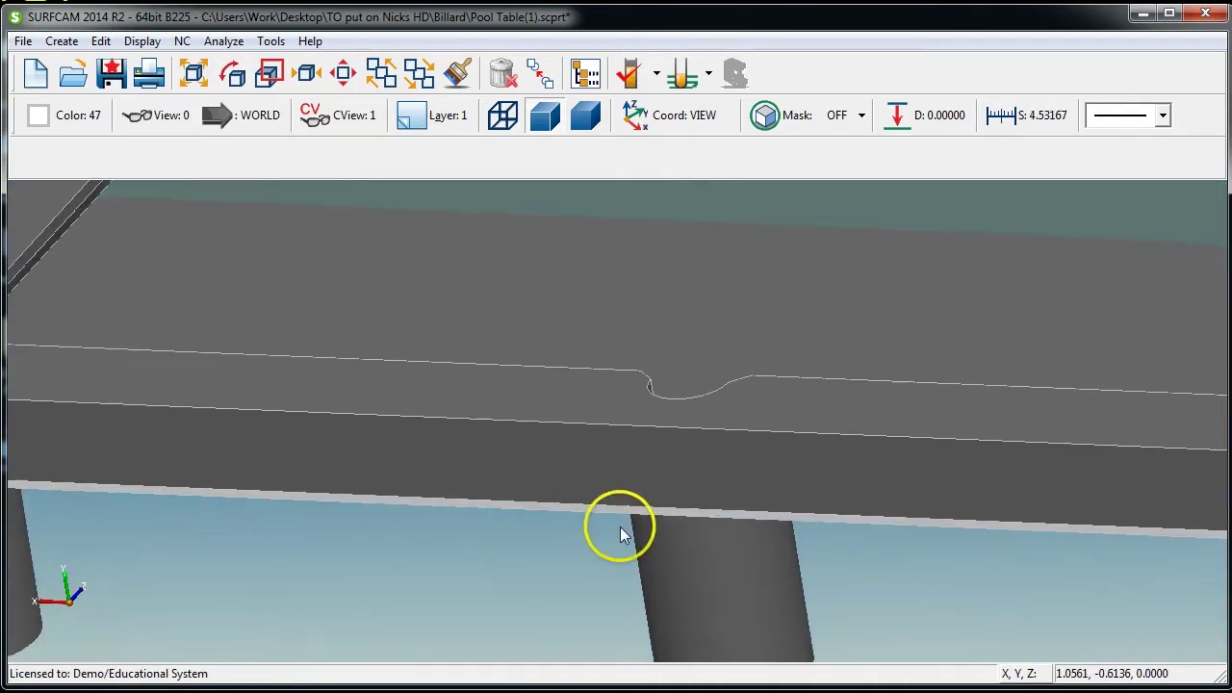
{"action": "scroll", "coordinate": [660, 449], "scroll_direction": "down", "scroll_amount": 5}
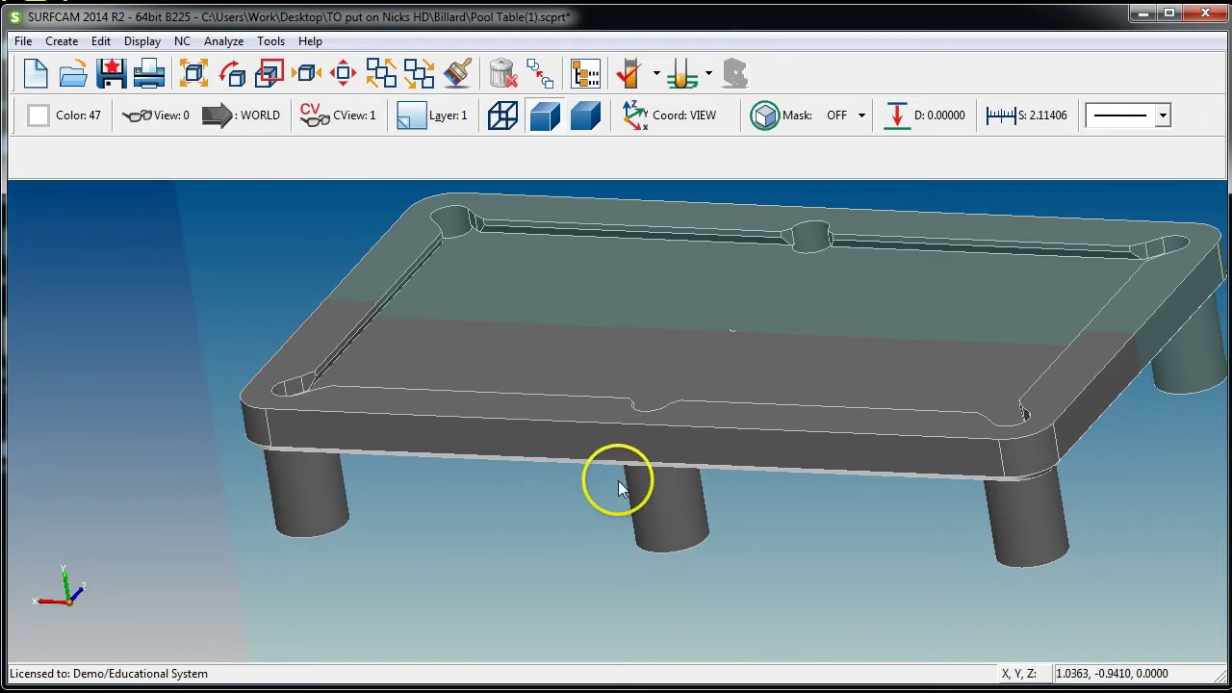
- Measure the table's overall height in view 1 between end points on its top edge and a leg's bottom
{"action": "key", "text": "1"}
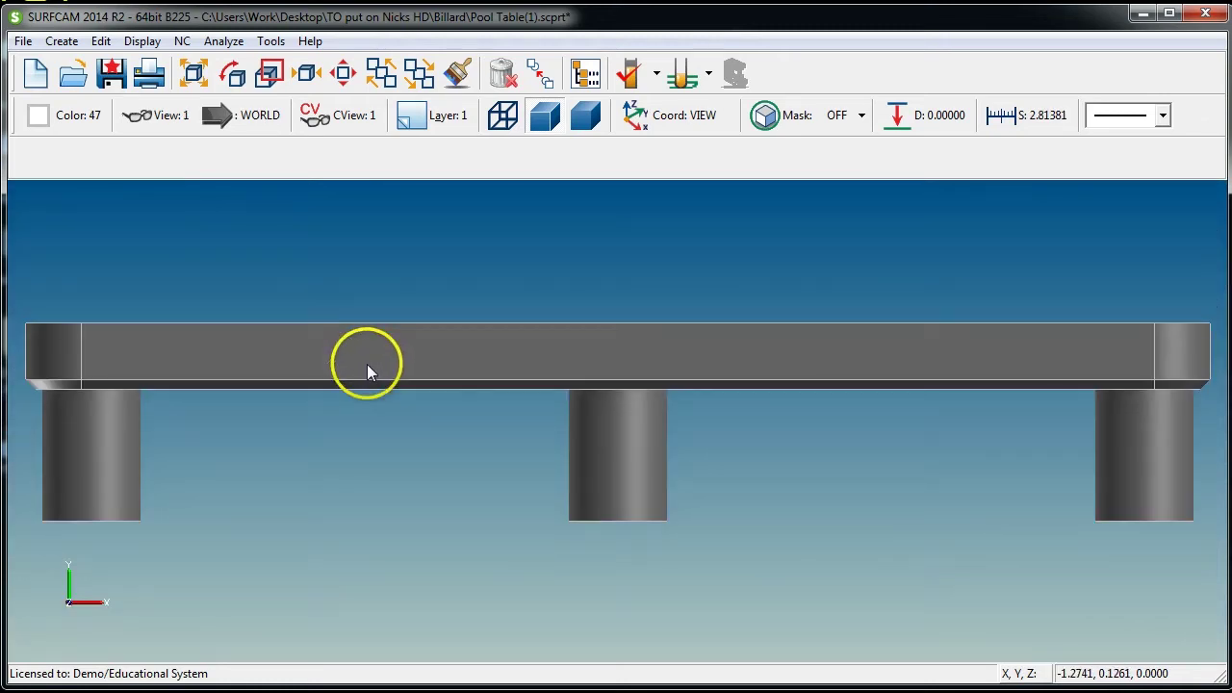
{"action": "scroll", "coordinate": [366, 364], "scroll_direction": "down", "scroll_amount": 1}
{"action": "key", "text": "d"}
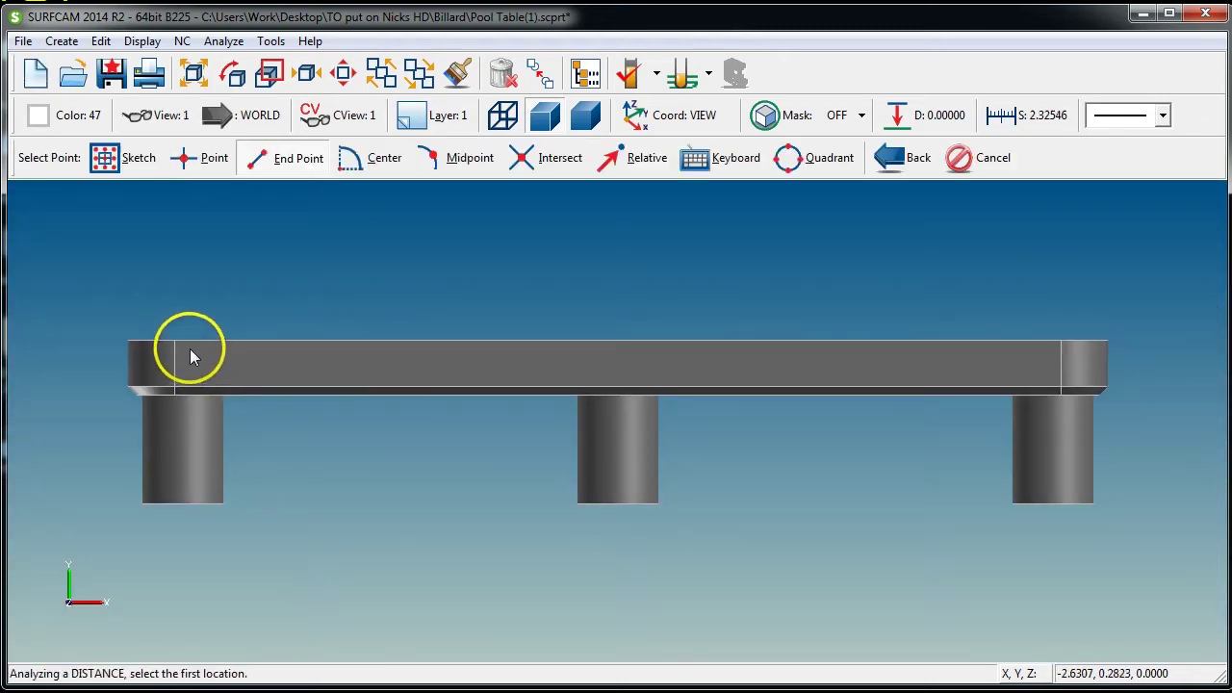
{"action": "left_click", "coordinate": [203, 503]}
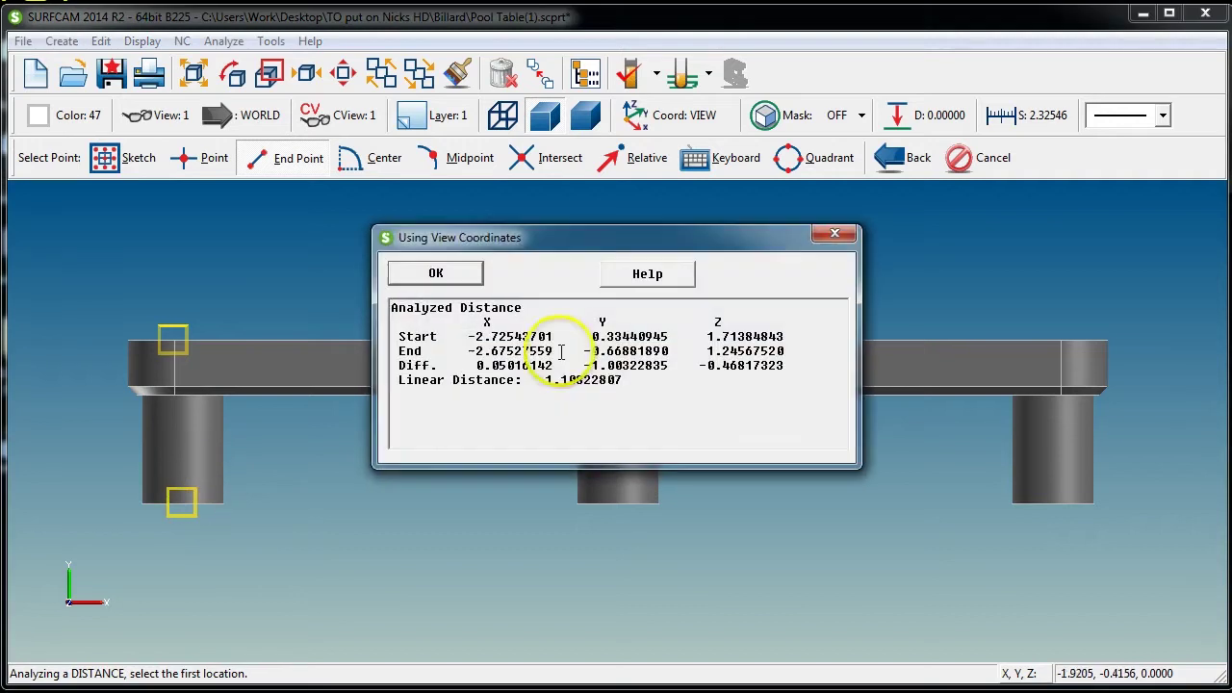
{"action": "left_click_drag", "start_coordinate": [591, 352], "coordinate": [668, 365]}
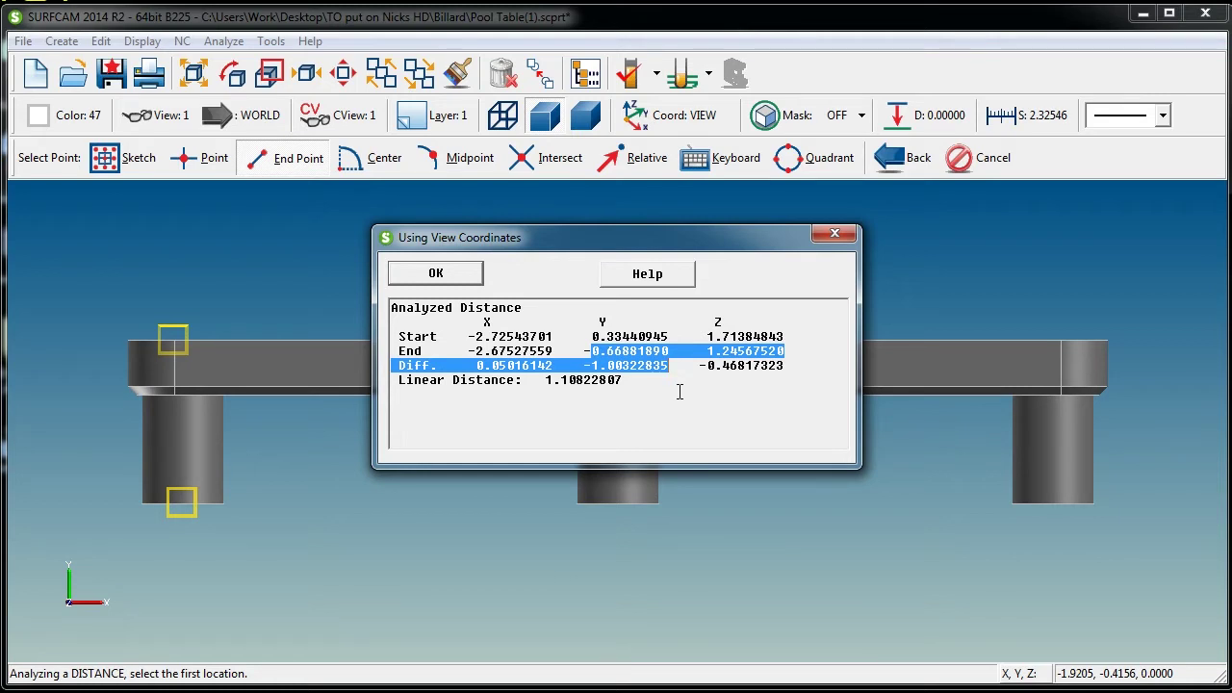
{"action": "key", "text": "Escape"}
- Examine the table's underside, the leg holes and the long side's chamfered edge
{"action": "middle_click_drag", "start_coordinate": [706, 425], "coordinate": [713, 352]}
{"action": "scroll", "coordinate": [714, 352], "scroll_direction": "down", "scroll_amount": 9}
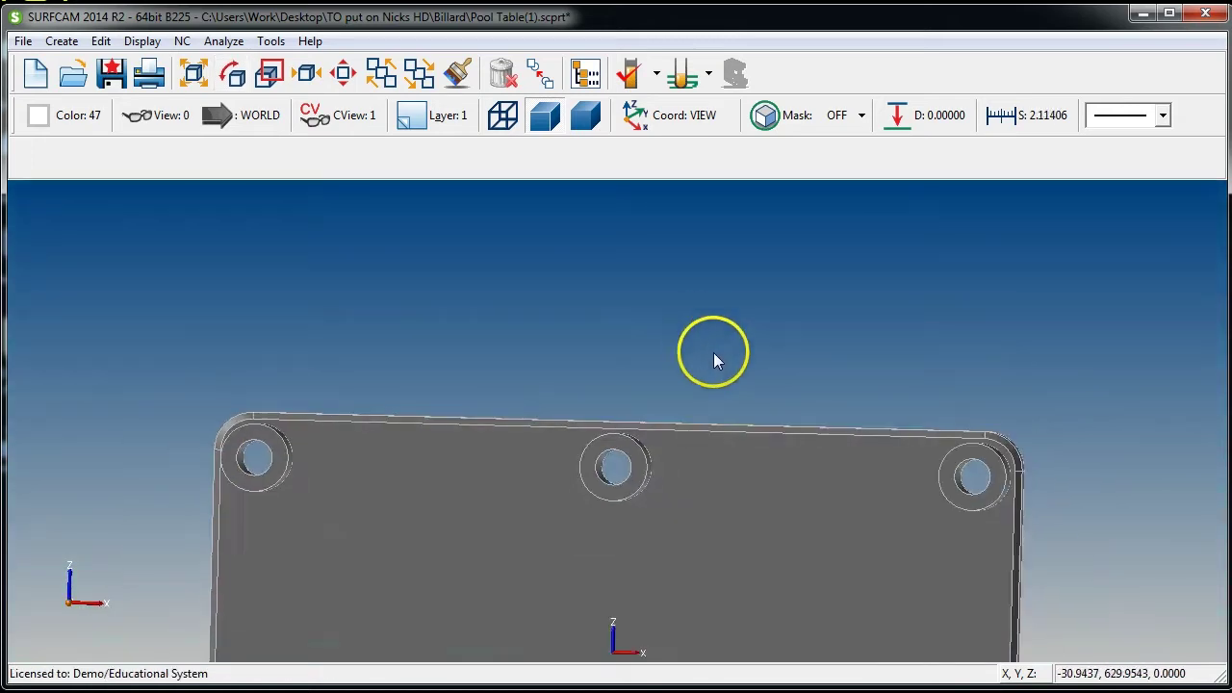
{"action": "scroll", "coordinate": [731, 573], "scroll_direction": "up", "scroll_amount": 3}
{"action": "scroll", "coordinate": [684, 565], "scroll_direction": "down", "scroll_amount": 2}
{"action": "left_click_drag", "start_coordinate": [673, 564], "coordinate": [671, 554]}
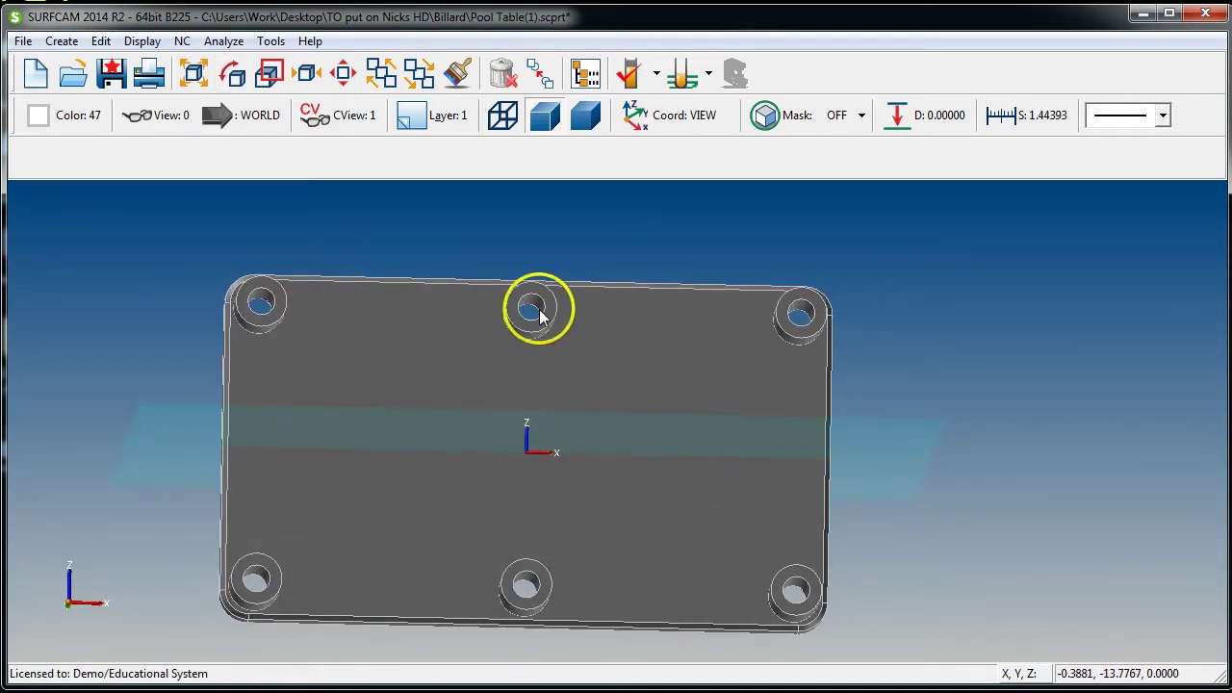
{"action": "left_click_drag", "start_coordinate": [449, 332], "coordinate": [536, 459]}
{"action": "middle_click_drag", "start_coordinate": [534, 452], "coordinate": [555, 343]}
{"action": "scroll", "coordinate": [542, 421], "scroll_direction": "up", "scroll_amount": 7}
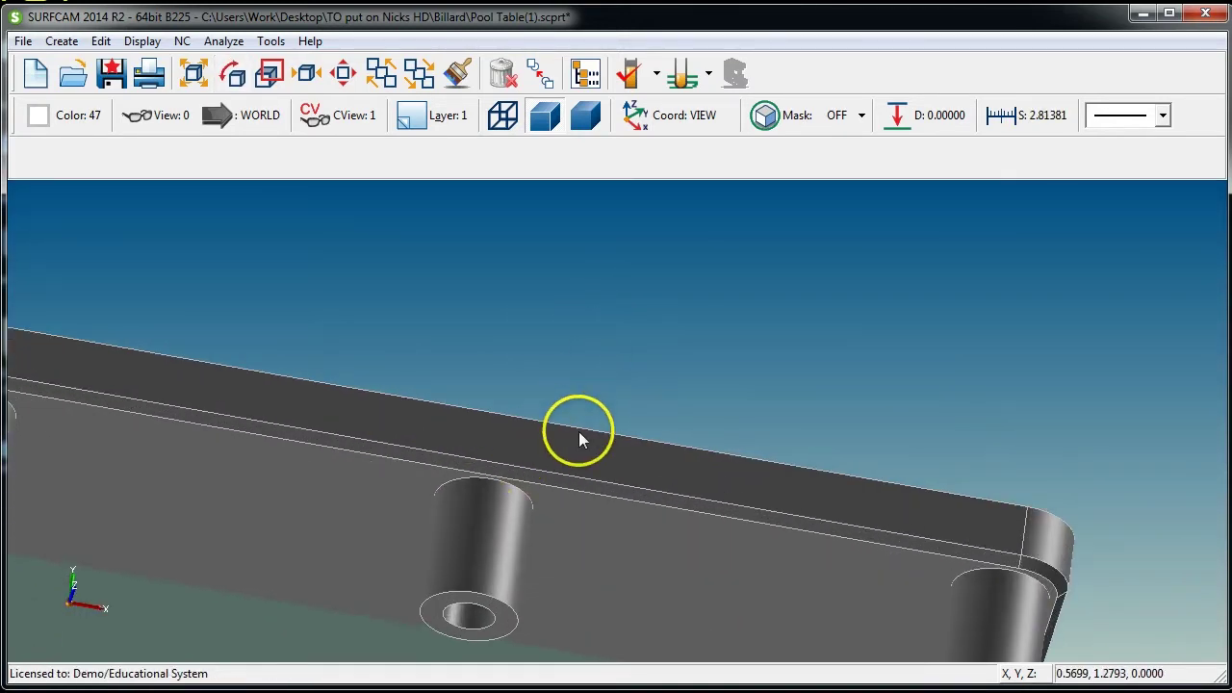
- Measure the vertical side wall's height in view 1 between end points at the chamfer's upper edge and the table's top edge
{"action": "key", "text": "1"}
{"action": "key", "text": "a"}
{"action": "key", "text": "d"}
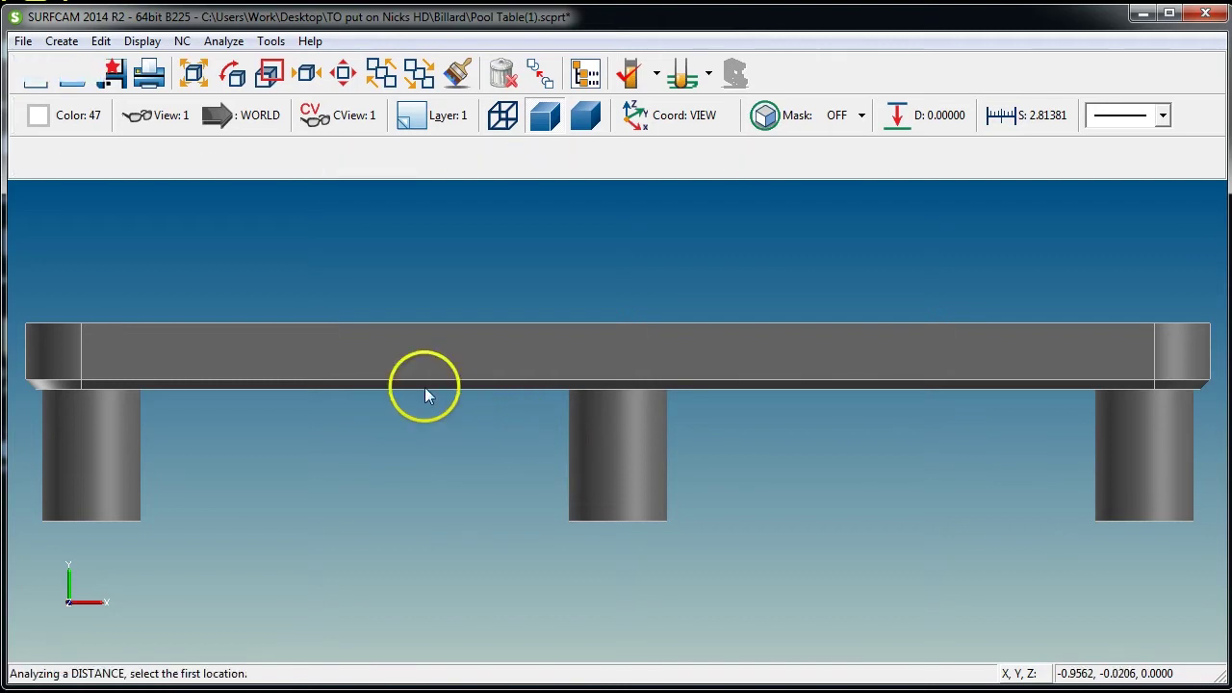
{"action": "left_click", "coordinate": [423, 381]}
{"action": "scroll", "coordinate": [59, 392], "scroll_direction": "up", "scroll_amount": 4}
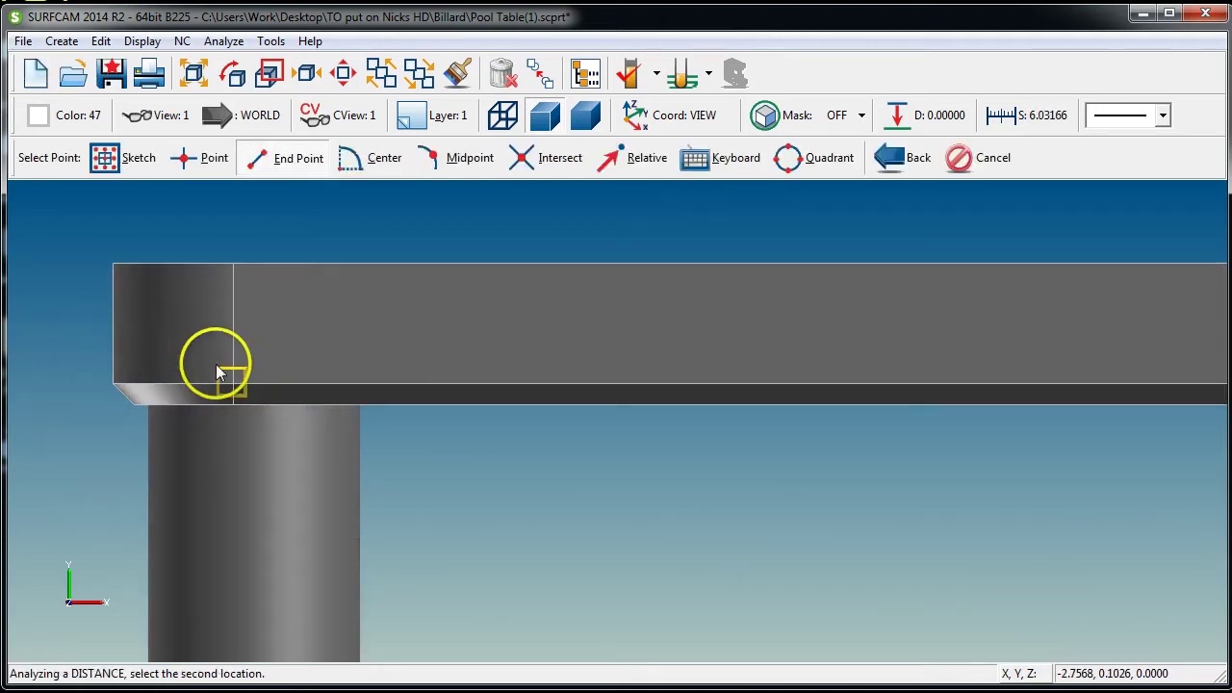
{"action": "left_click", "coordinate": [282, 262]}
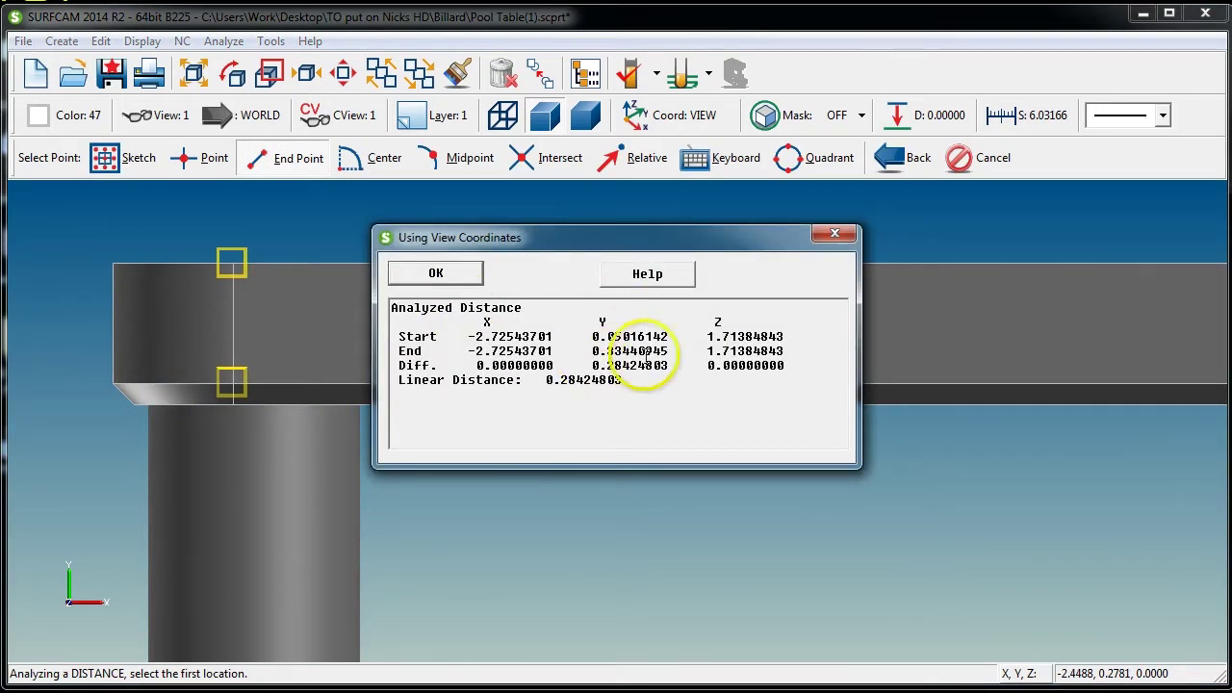
{"action": "key", "text": "Return"}
- Examine the corner pocket and the cushion edges along the table's short side from above
{"action": "scroll", "coordinate": [644, 355], "scroll_direction": "down", "scroll_amount": 6}
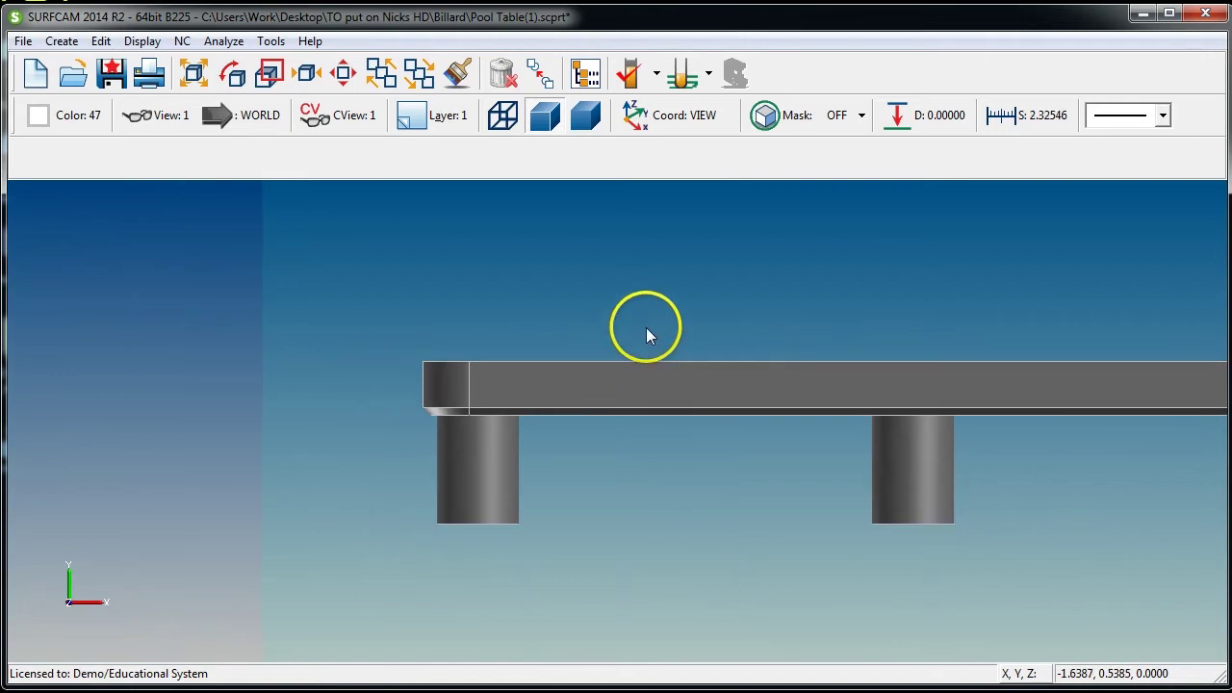
{"action": "middle_click_drag", "start_coordinate": [848, 317], "coordinate": [748, 401]}
{"action": "scroll", "coordinate": [720, 393], "scroll_direction": "up", "scroll_amount": 4}
{"action": "mouse_move", "coordinate": [626, 393]}
{"action": "middle_mouse_down"}
{"action": "mouse_move", "coordinate": [616, 389]}
{"action": "mouse_move", "coordinate": [624, 376]}
{"action": "middle_mouse_up"}
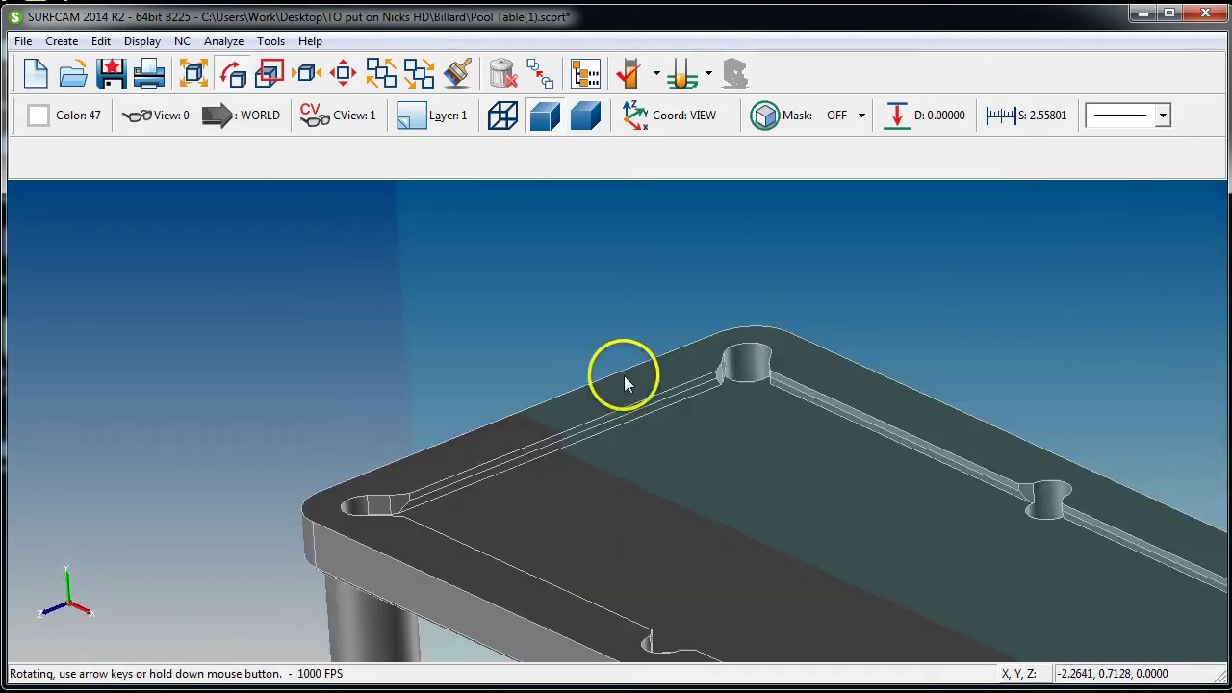
{"action": "scroll", "coordinate": [422, 519], "scroll_direction": "up", "scroll_amount": 2}
{"action": "scroll", "coordinate": [323, 505], "scroll_direction": "up", "scroll_amount": 3}
{"action": "scroll", "coordinate": [564, 421], "scroll_direction": "down", "scroll_amount": 4}
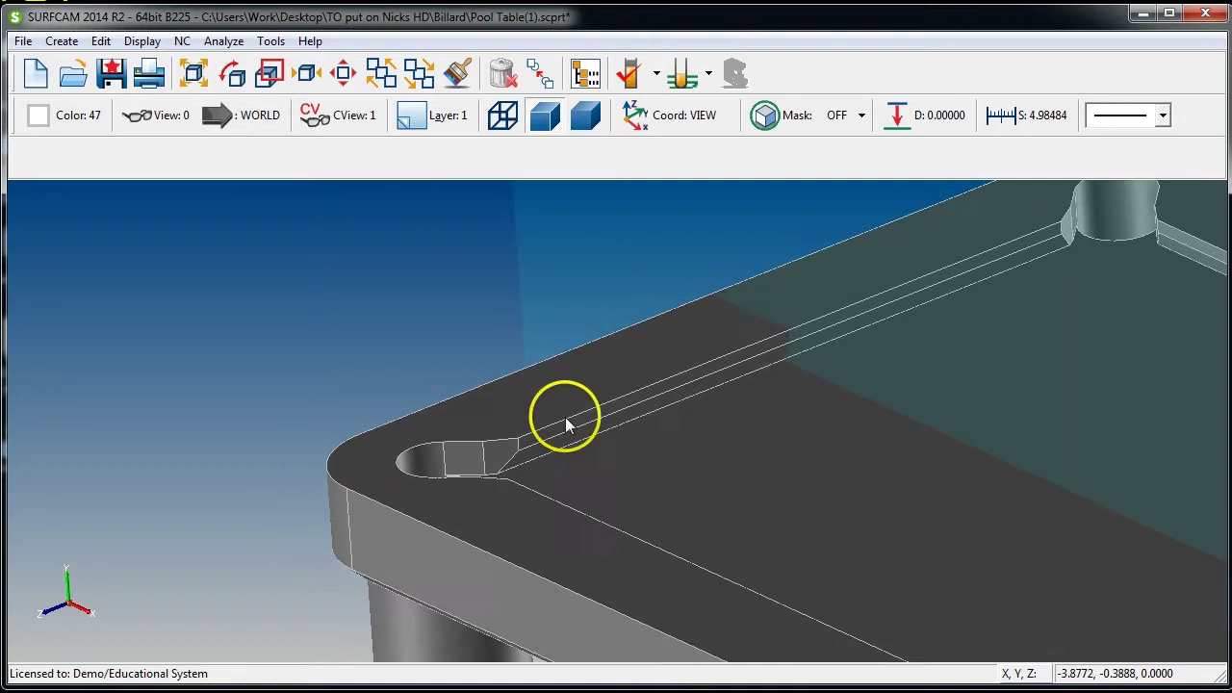
{"action": "scroll", "coordinate": [678, 381], "scroll_direction": "down", "scroll_amount": 4}
- Examine the table from below, focusing on the legs and chamfered rim along one long side
{"action": "middle_click_drag", "start_coordinate": [686, 372], "coordinate": [591, 525]}
{"action": "scroll", "coordinate": [615, 443], "scroll_direction": "up", "scroll_amount": 3}
{"action": "scroll", "coordinate": [650, 462], "scroll_direction": "down", "scroll_amount": 3}
{"action": "scroll", "coordinate": [653, 473], "scroll_direction": "down", "scroll_amount": 2}
{"action": "scroll", "coordinate": [584, 523], "scroll_direction": "up", "scroll_amount": 3}
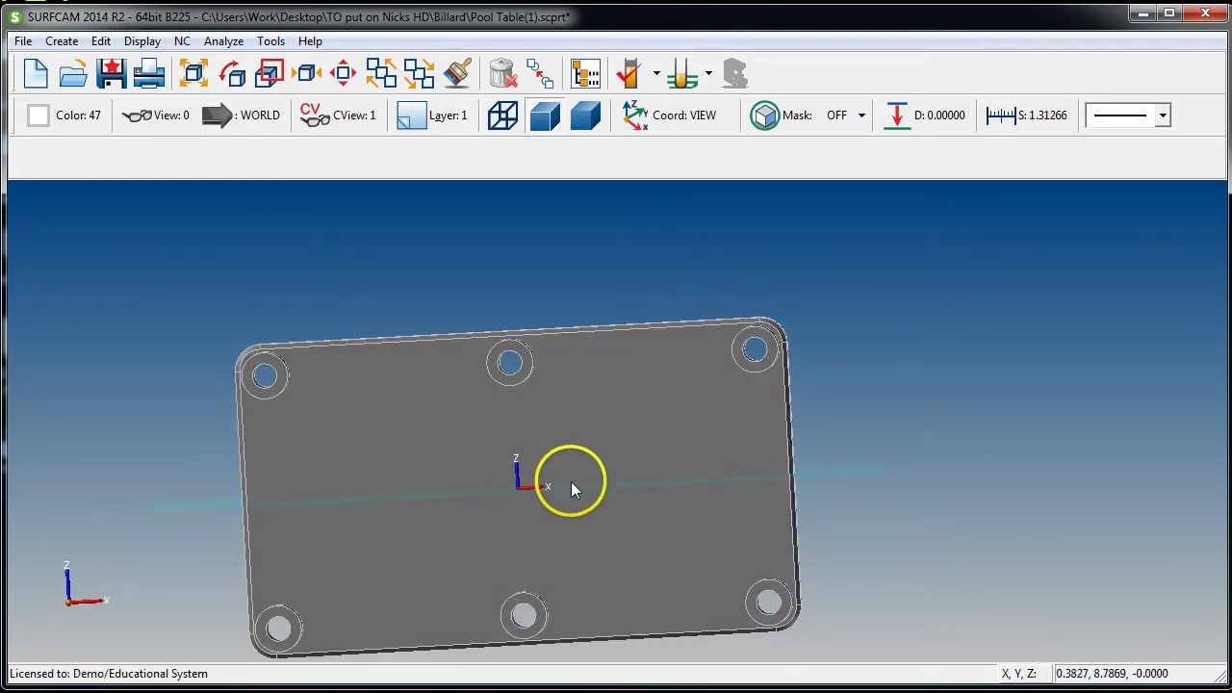
{"action": "scroll", "coordinate": [579, 544], "scroll_direction": "down", "scroll_amount": 4}
{"action": "scroll", "coordinate": [604, 548], "scroll_direction": "up", "scroll_amount": 5}
{"action": "middle_click_drag", "start_coordinate": [605, 524], "coordinate": [583, 503]}
{"action": "scroll", "coordinate": [542, 428], "scroll_direction": "down", "scroll_amount": 1}
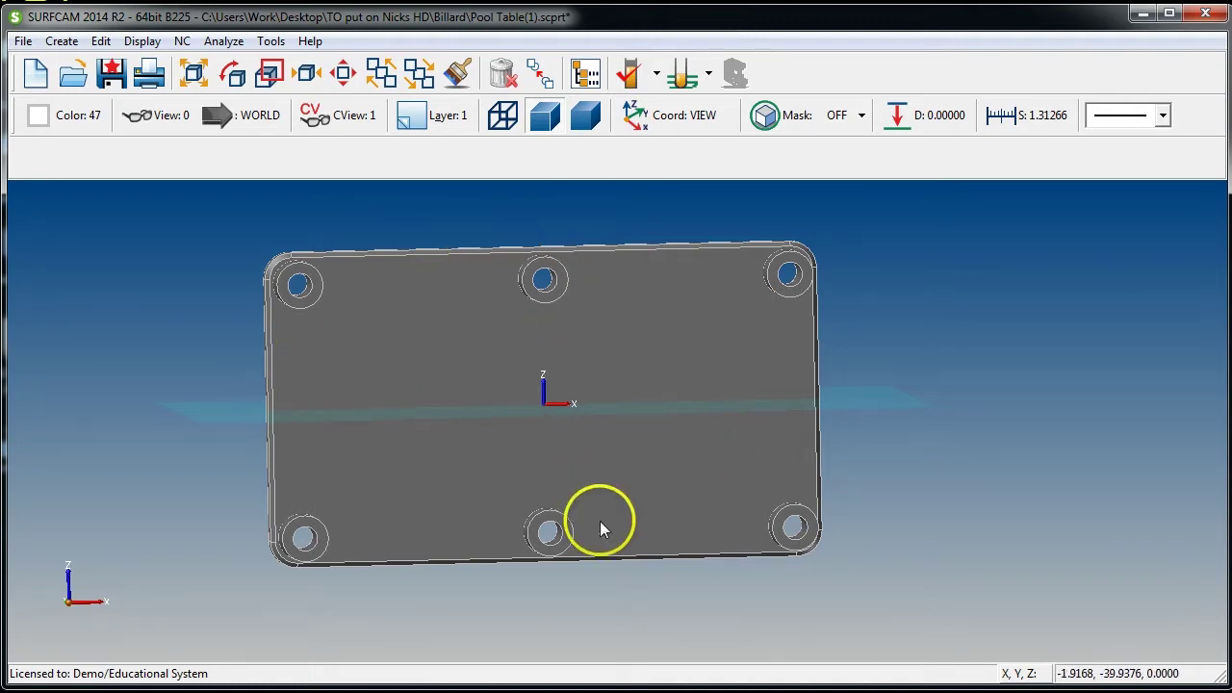
{"action": "middle_click_drag", "start_coordinate": [600, 521], "coordinate": [593, 502]}
{"action": "scroll", "coordinate": [565, 560], "scroll_direction": "up", "scroll_amount": 7}
{"action": "scroll", "coordinate": [569, 530], "scroll_direction": "down", "scroll_amount": 3}
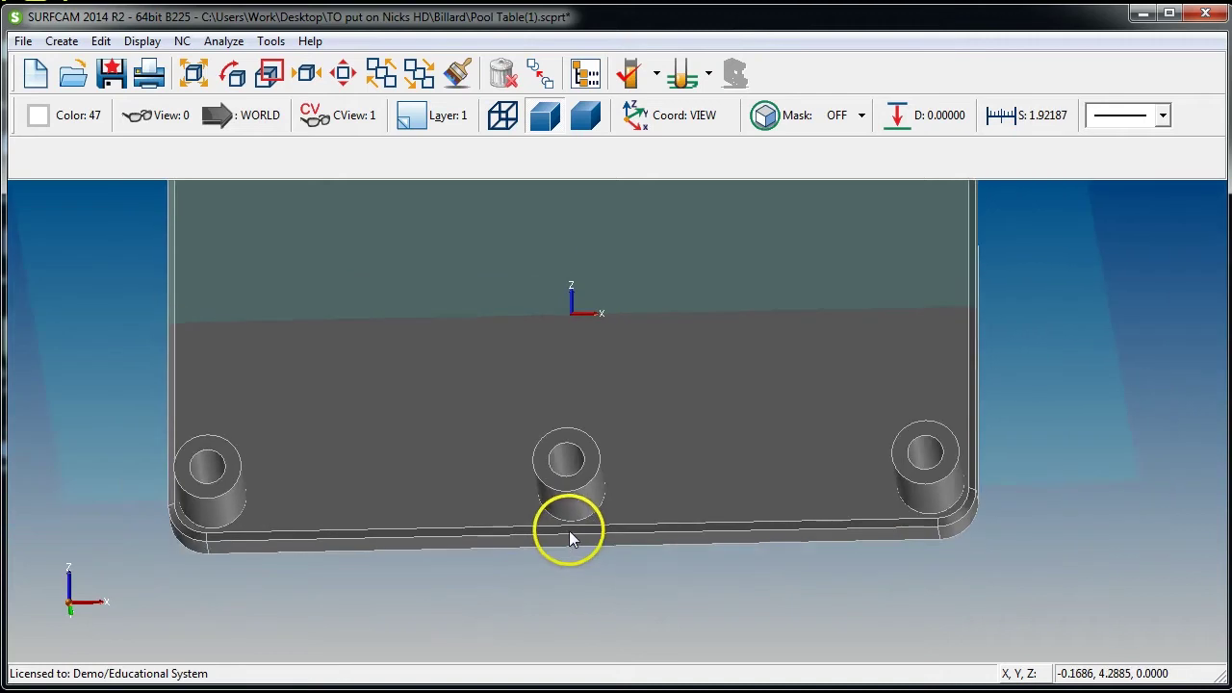
{"action": "scroll", "coordinate": [569, 531], "scroll_direction": "down", "scroll_amount": 2}
{"action": "scroll", "coordinate": [444, 519], "scroll_direction": "up", "scroll_amount": 3}
{"action": "scroll", "coordinate": [321, 516], "scroll_direction": "up", "scroll_amount": 2}
{"action": "scroll", "coordinate": [321, 516], "scroll_direction": "down", "scroll_amount": 2}
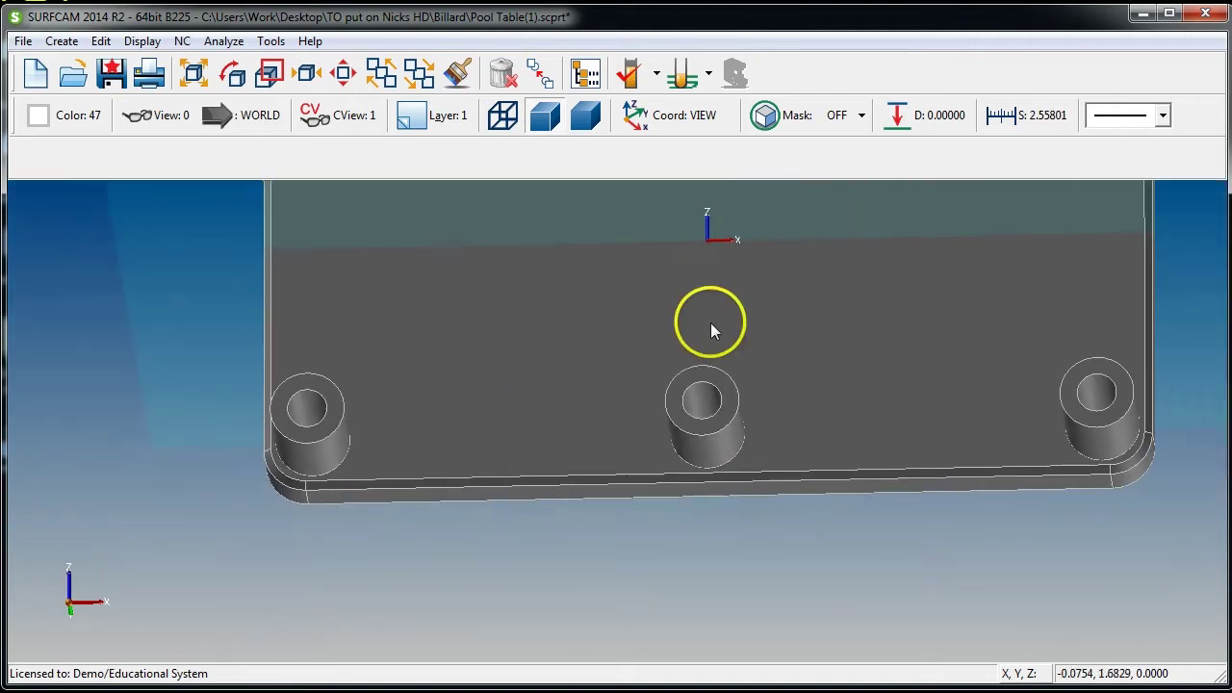
{"action": "scroll", "coordinate": [733, 364], "scroll_direction": "down", "scroll_amount": 7}
- Examine the whole underside with all six legs from the opposite orientation, with the X axis reversed
{"action": "middle_click_drag", "start_coordinate": [717, 371], "coordinate": [871, 278]}
{"action": "middle_click_drag", "start_coordinate": [612, 437], "coordinate": [554, 325]}
{"action": "scroll", "coordinate": [665, 534], "scroll_direction": "down", "scroll_amount": 6}
{"action": "scroll", "coordinate": [765, 558], "scroll_direction": "up", "scroll_amount": 3}
{"action": "middle_click_drag", "start_coordinate": [765, 557], "coordinate": [743, 552]}
{"action": "scroll", "coordinate": [701, 590], "scroll_direction": "down", "scroll_amount": 2}
{"action": "scroll", "coordinate": [701, 590], "scroll_direction": "up", "scroll_amount": 6}
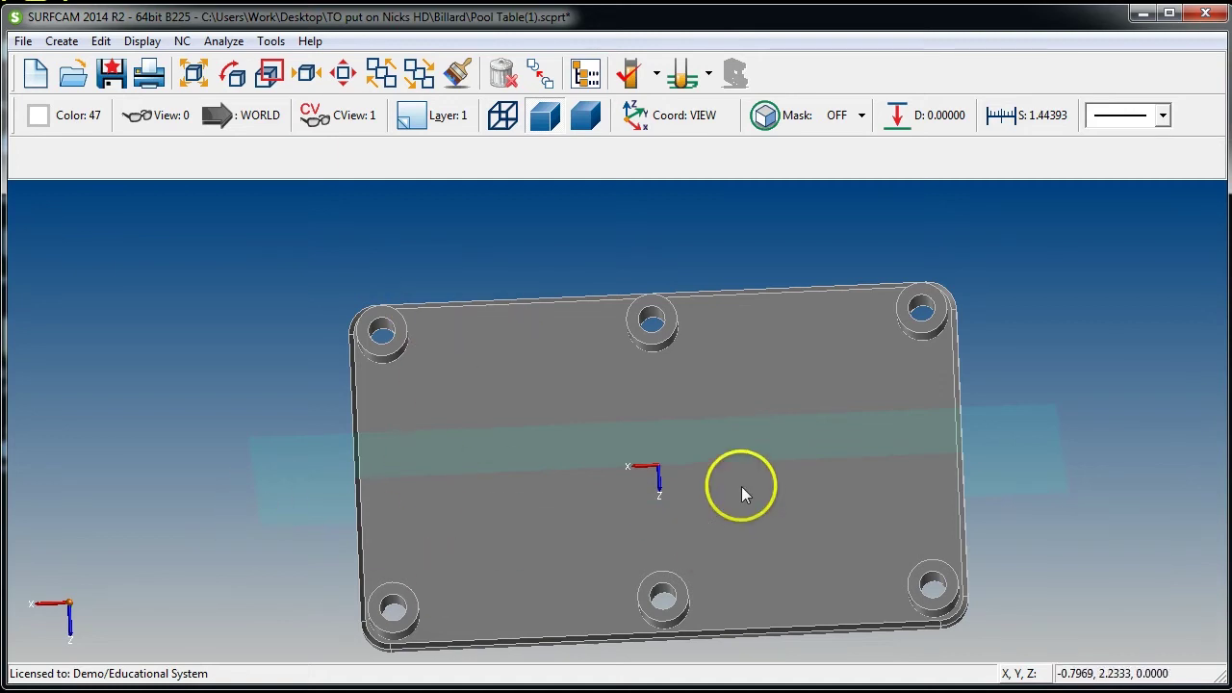
{"action": "scroll", "coordinate": [720, 589], "scroll_direction": "down", "scroll_amount": 2}
{"action": "scroll", "coordinate": [719, 589], "scroll_direction": "up", "scroll_amount": 2}
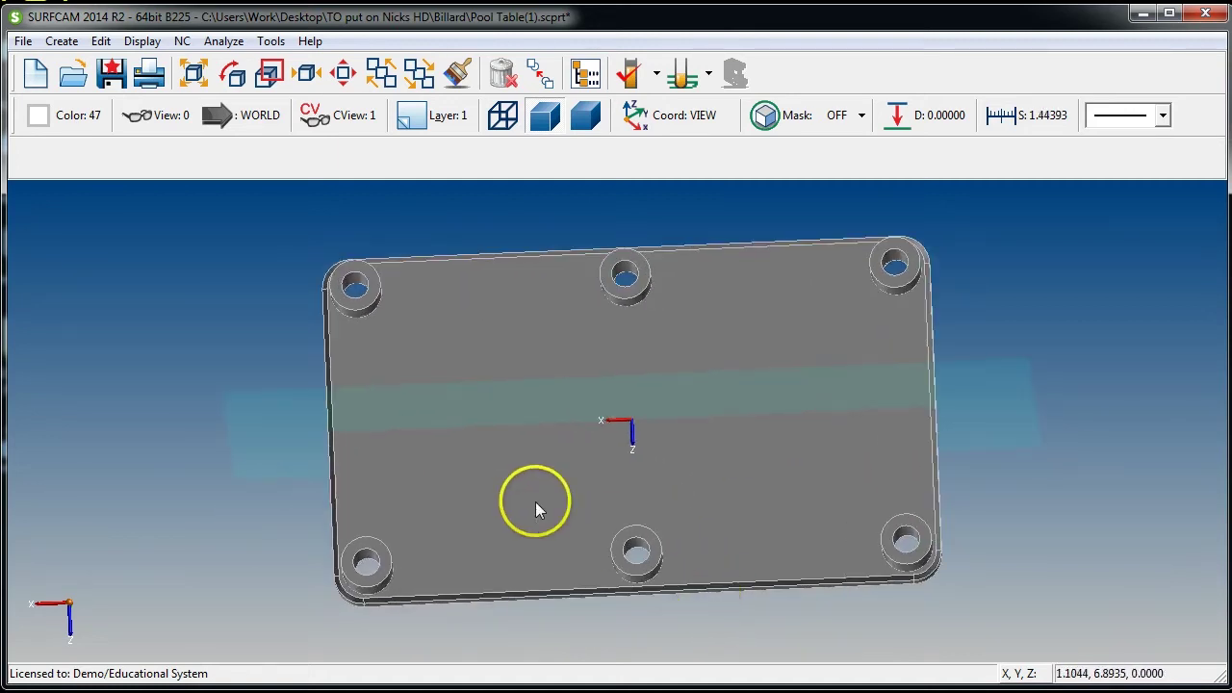
{"action": "scroll", "coordinate": [535, 502], "scroll_direction": "down", "scroll_amount": 3}
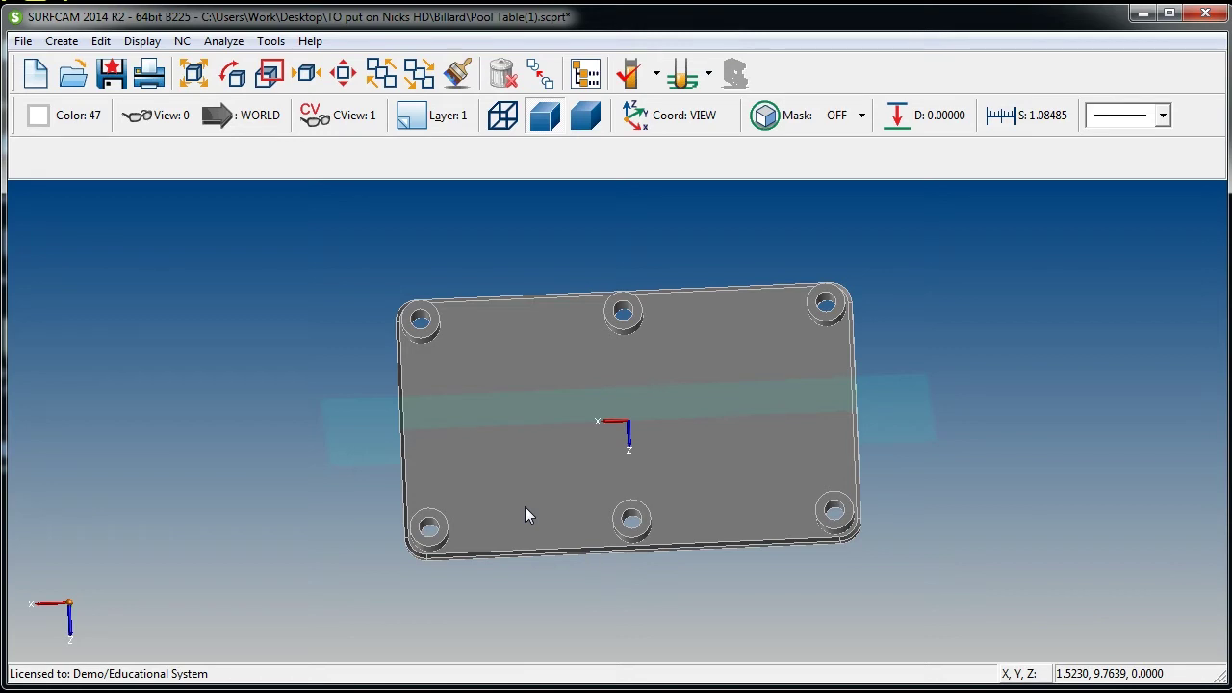
- Set the construction view to the right side view and display the table in view 5
{"action": "key", "text": "1"}
{"action": "scroll", "coordinate": [509, 489], "scroll_direction": "down", "scroll_amount": 8}
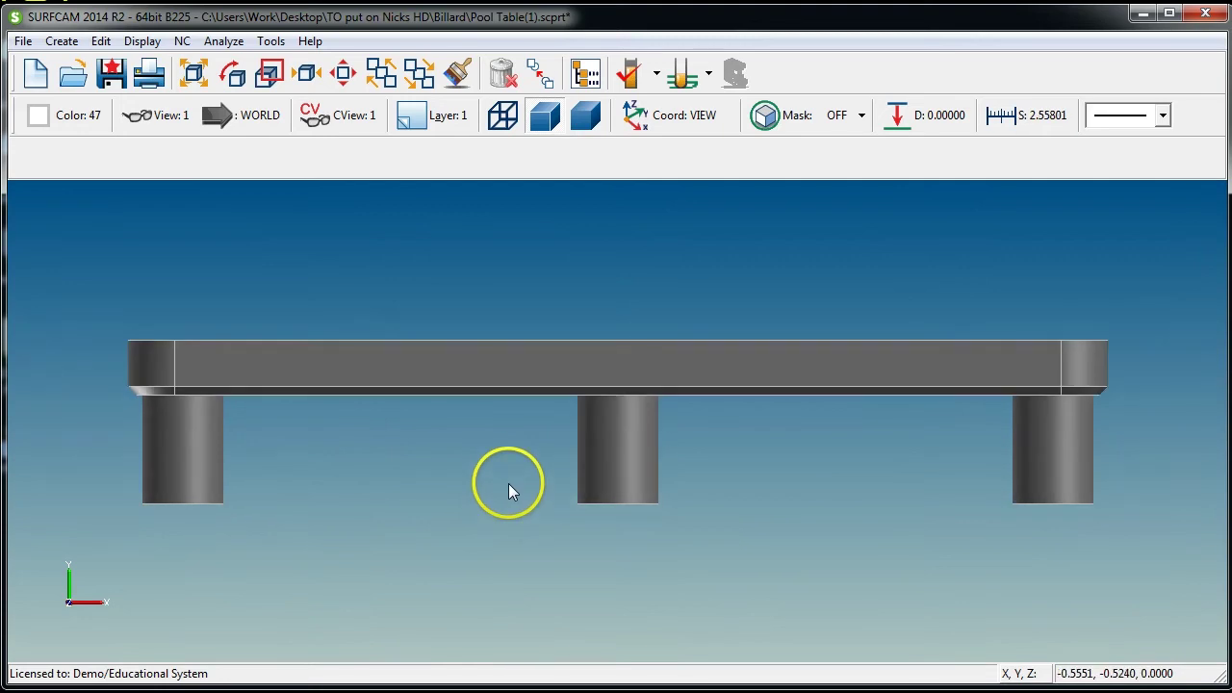
{"action": "scroll", "coordinate": [410, 395], "scroll_direction": "down", "scroll_amount": 1}
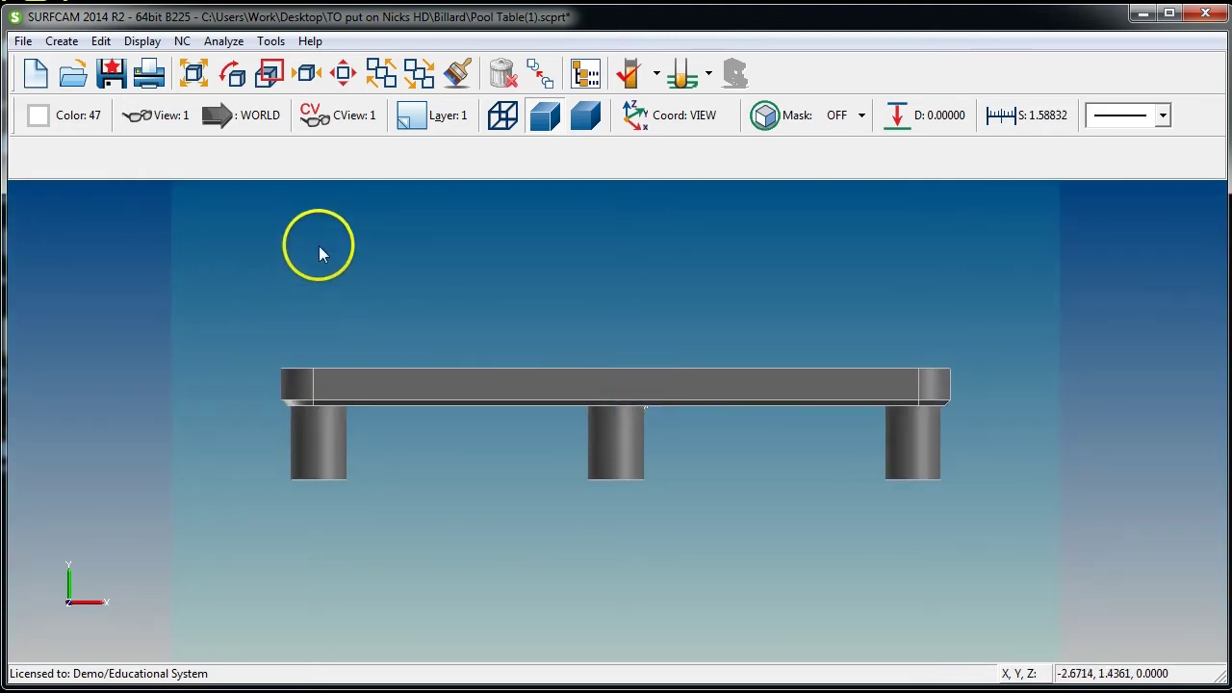
{"action": "left_click", "coordinate": [343, 115]}
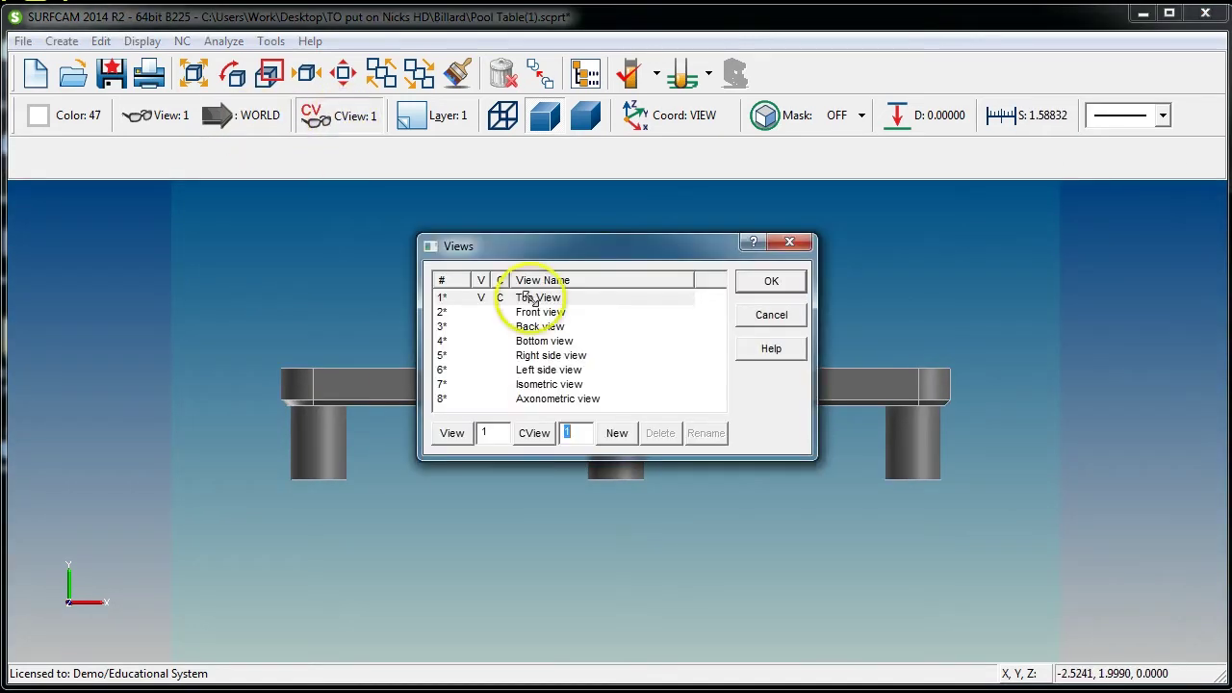
{"action": "left_click_drag", "start_coordinate": [811, 460], "coordinate": [888, 535]}
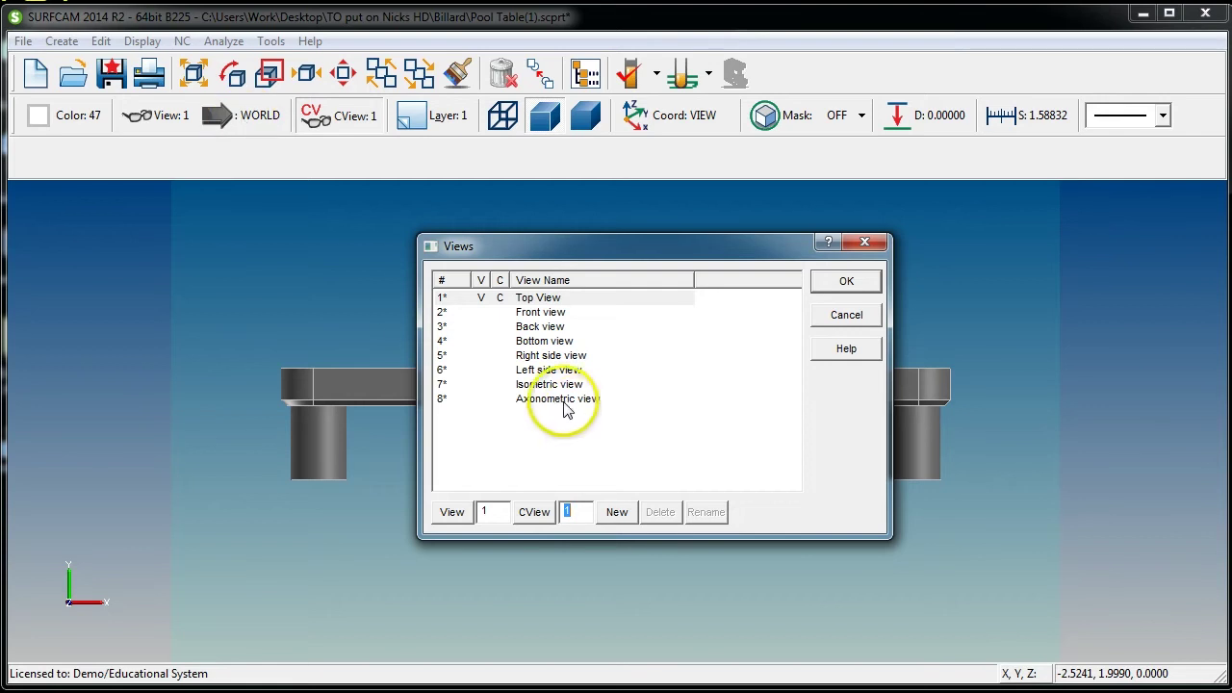
{"action": "double_click", "coordinate": [504, 355]}
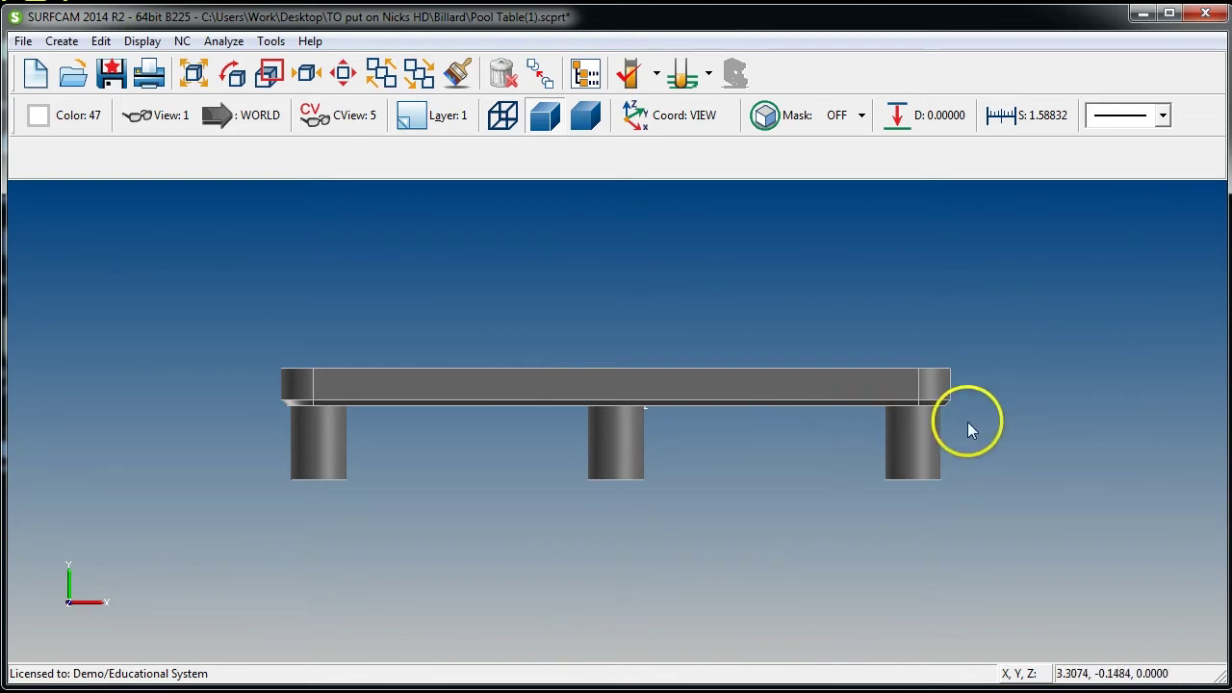
{"action": "key", "text": "5"}
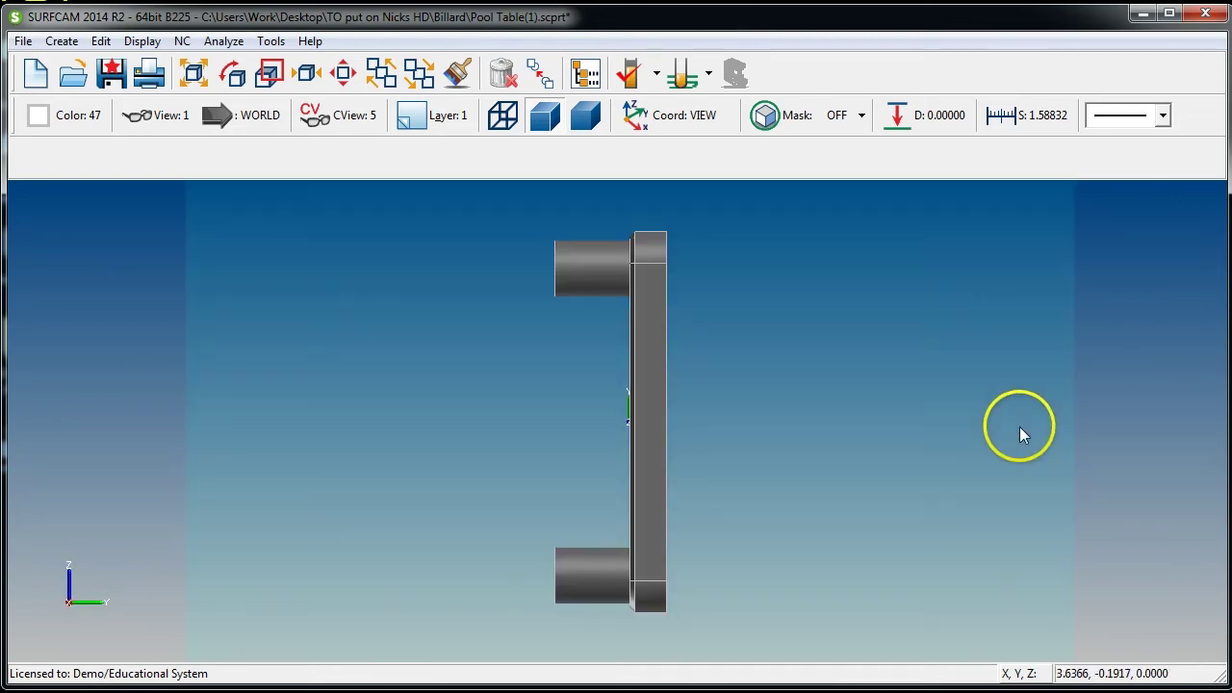
{"action": "scroll", "coordinate": [653, 510], "scroll_direction": "down", "scroll_amount": 2}
{"action": "scroll", "coordinate": [640, 496], "scroll_direction": "down", "scroll_amount": 4}
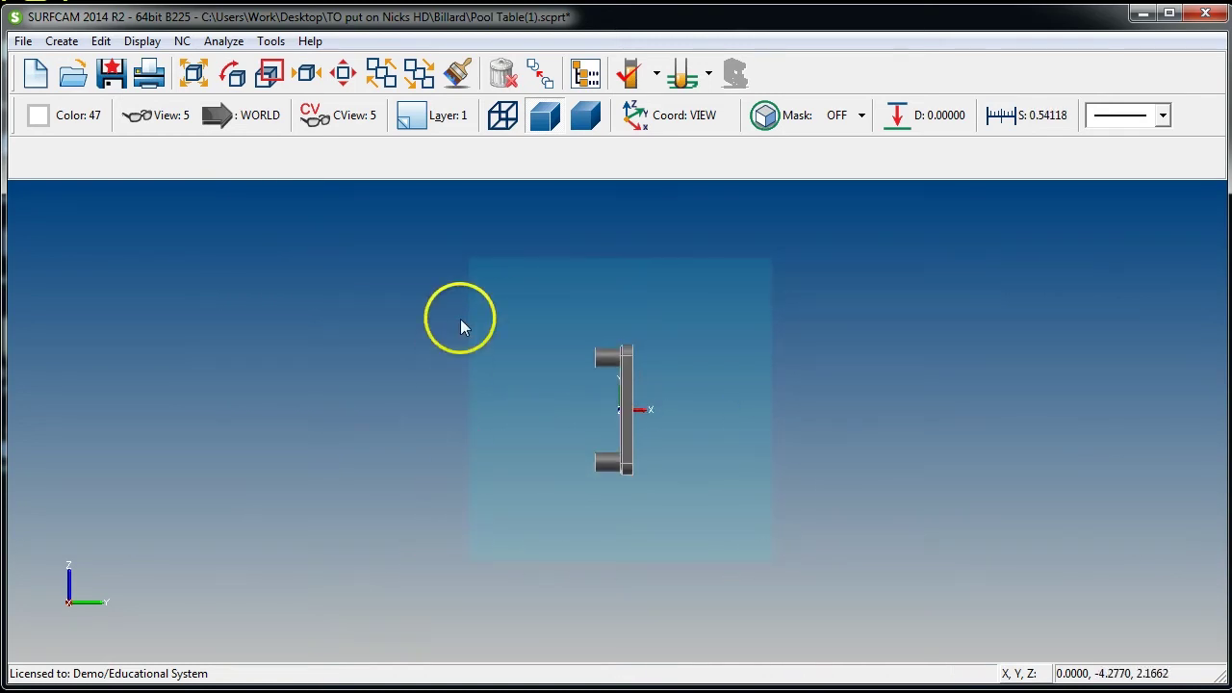
{"action": "scroll", "coordinate": [600, 409], "scroll_direction": "up", "scroll_amount": 5}
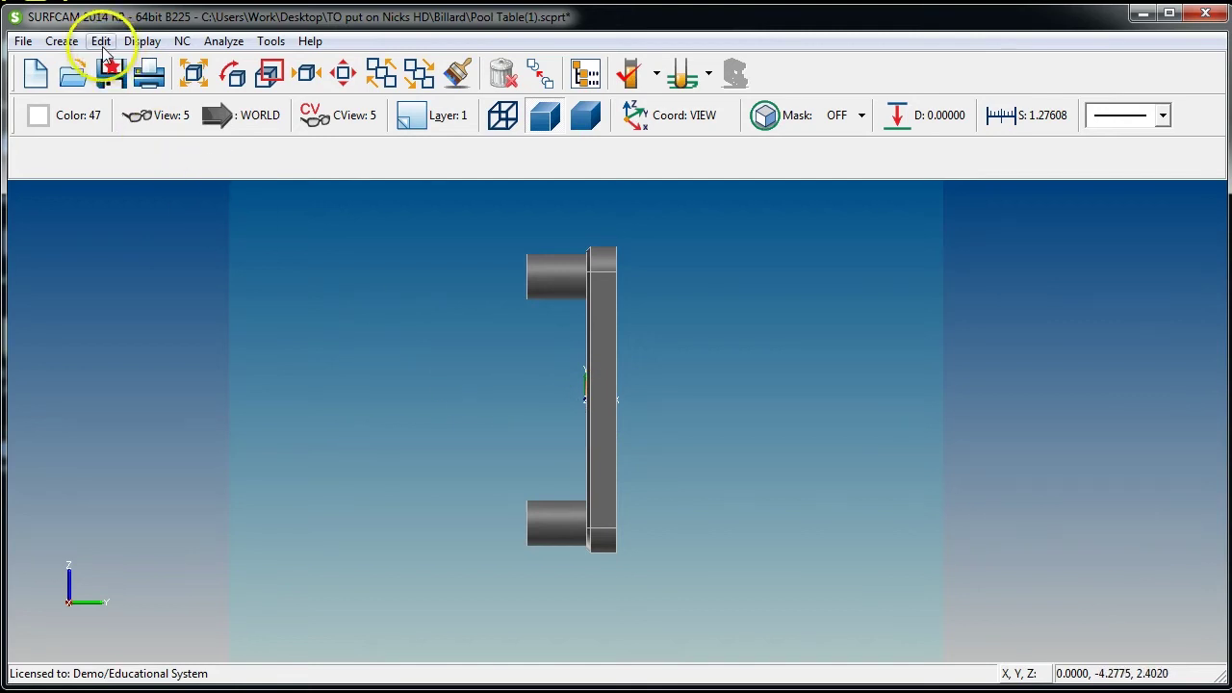
- Rotate all visible table geometry by -90 degrees about the construction view's origin, moving the original rather than copying it
{"action": "key", "text": "alt+e"}
{"action": "key", "text": "r"}
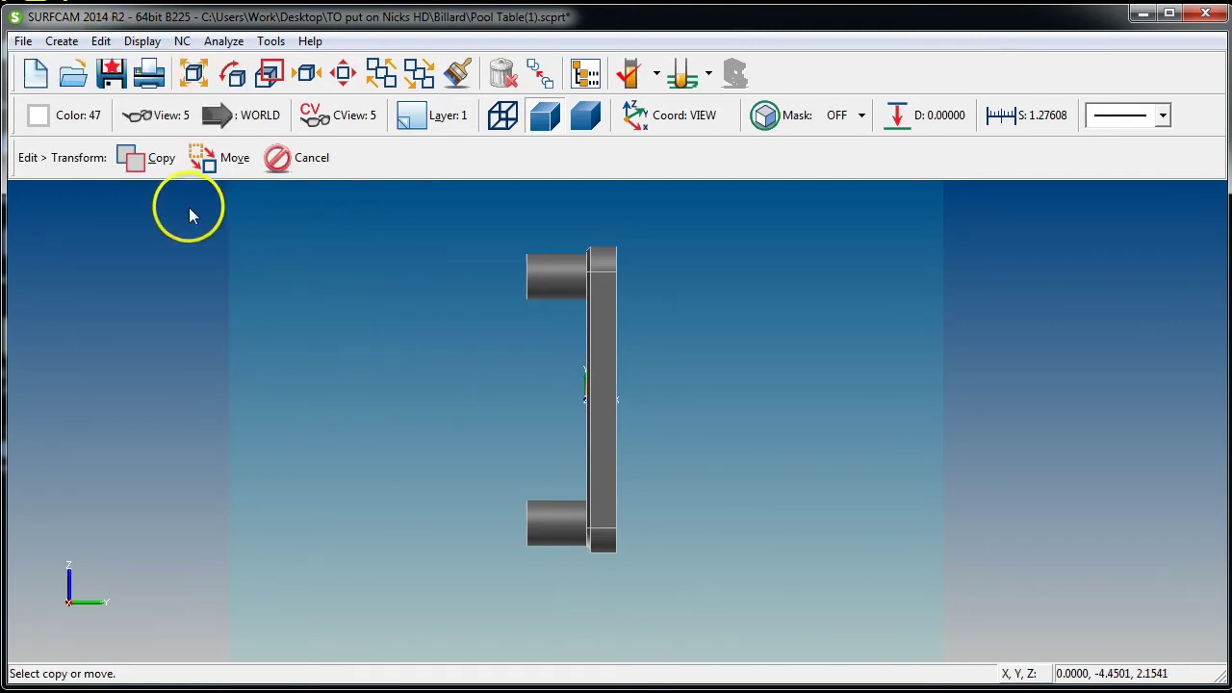
{"action": "left_click", "coordinate": [221, 164]}
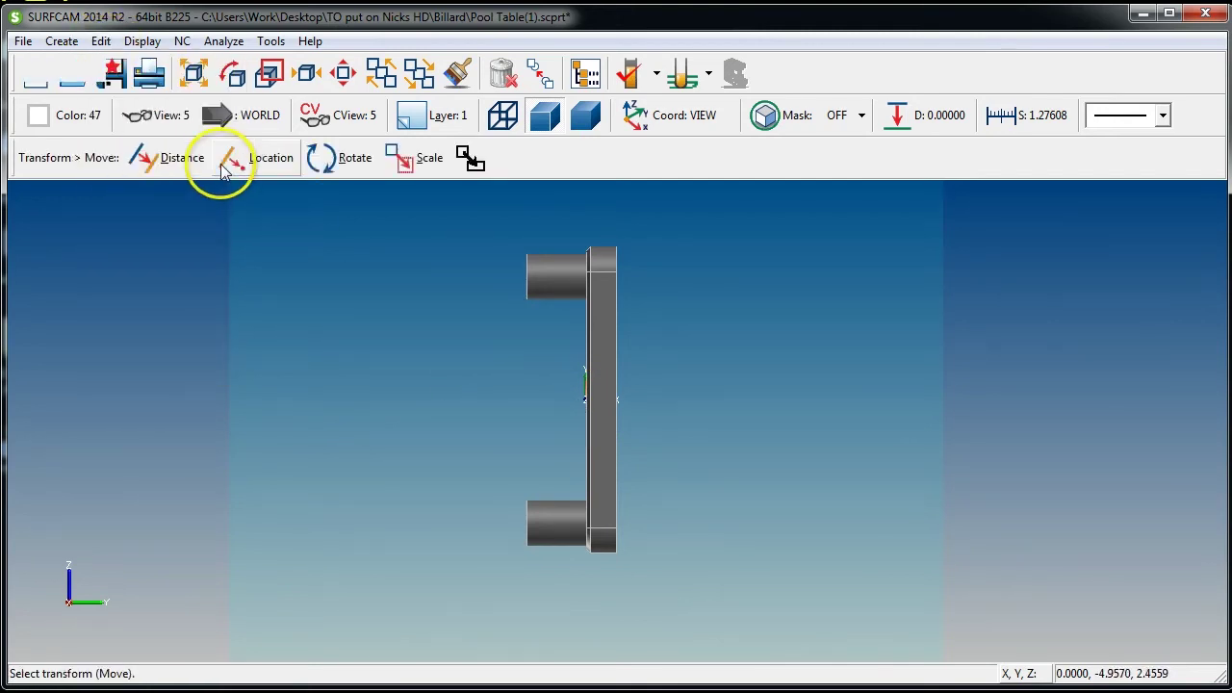
{"action": "left_click", "coordinate": [346, 162]}
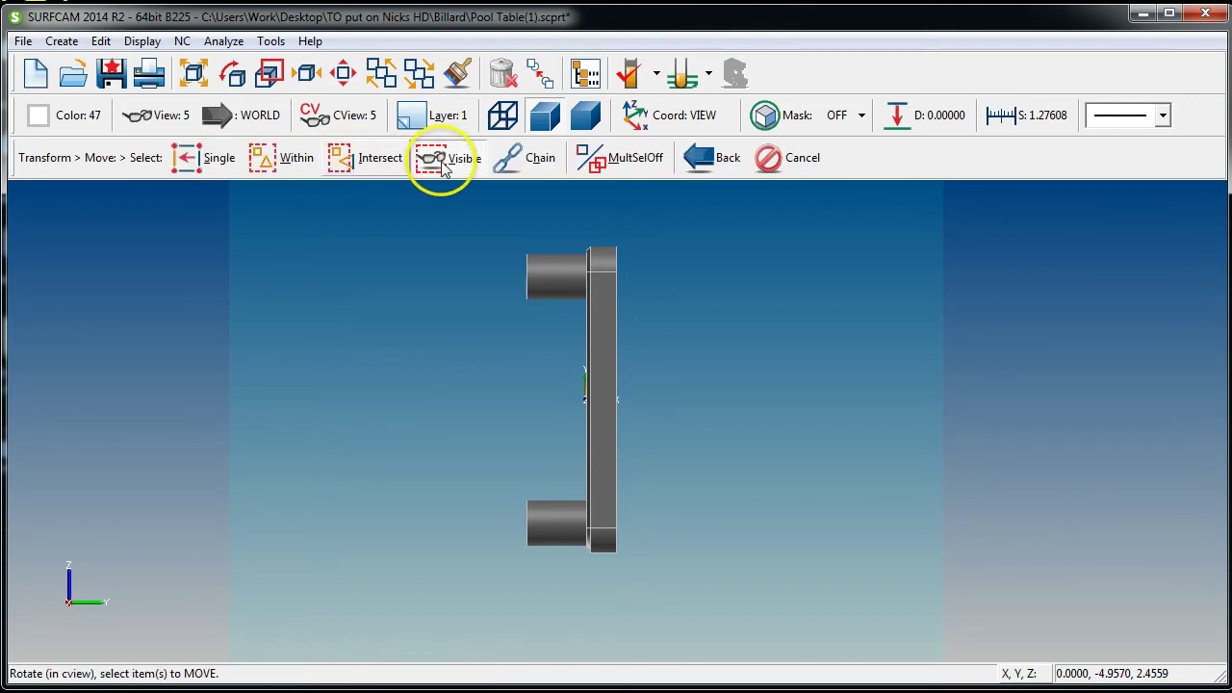
{"action": "left_click", "coordinate": [439, 160]}
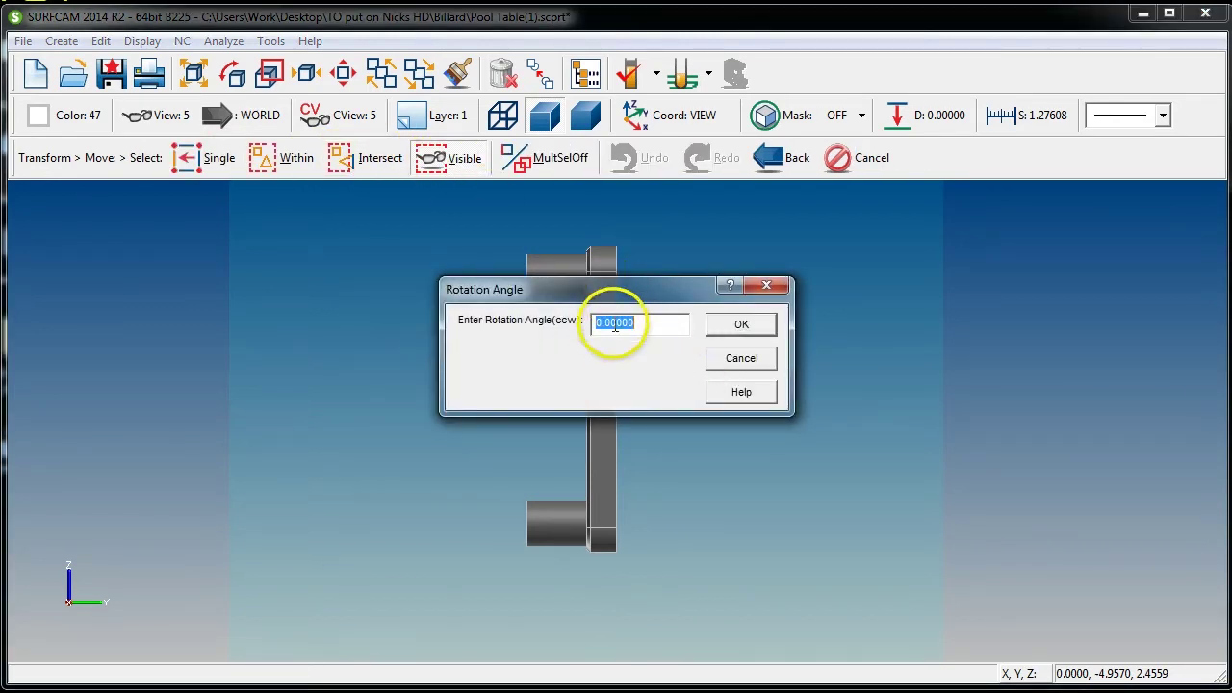
{"action": "left_click_drag", "start_coordinate": [616, 289], "coordinate": [301, 320]}
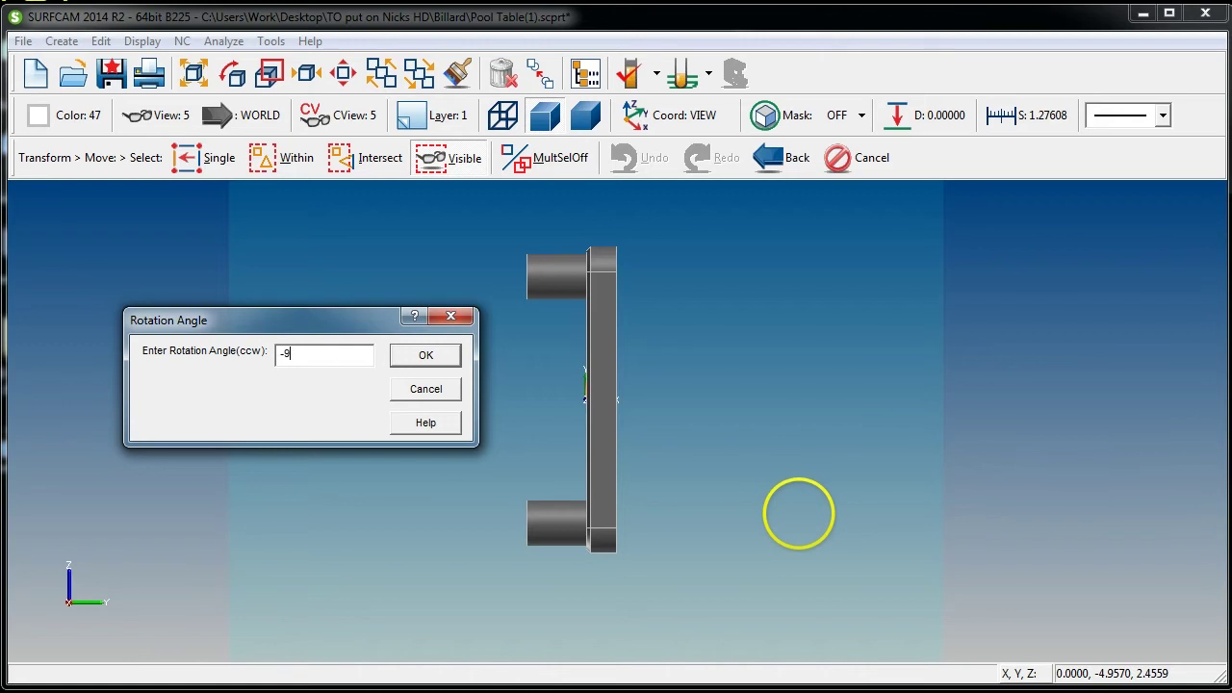
{"action": "key", "text": "Return"}
{"action": "key", "text": "k"}
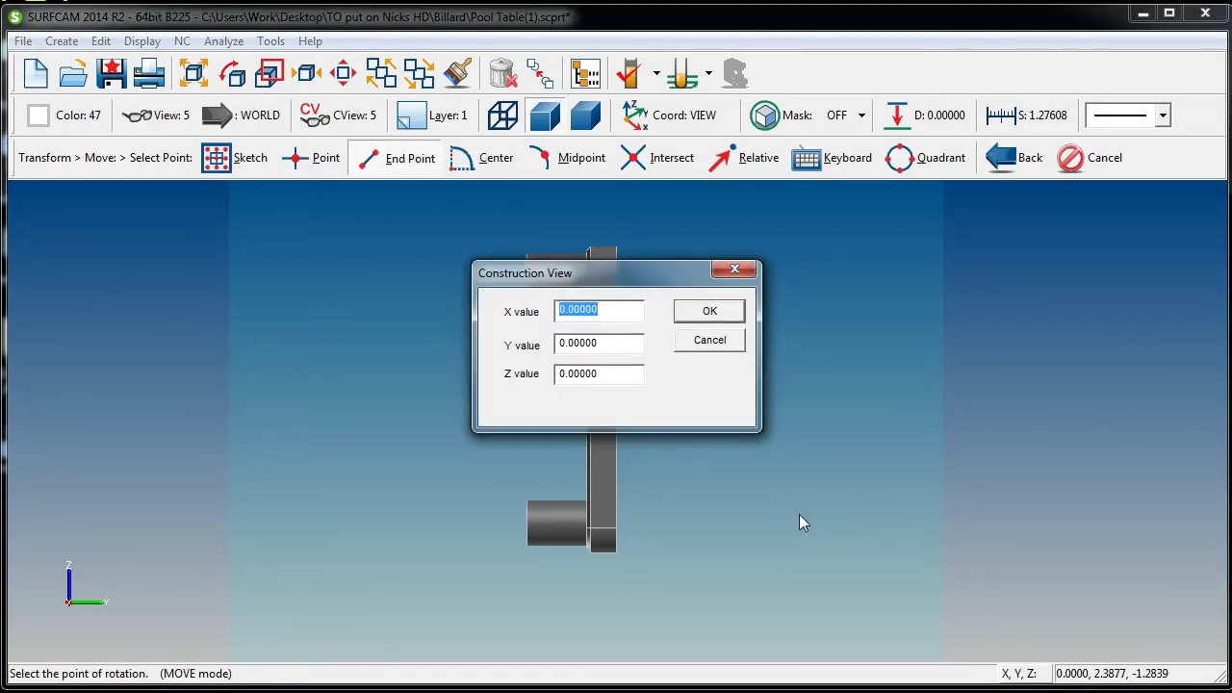
{"action": "key", "text": "Return"}
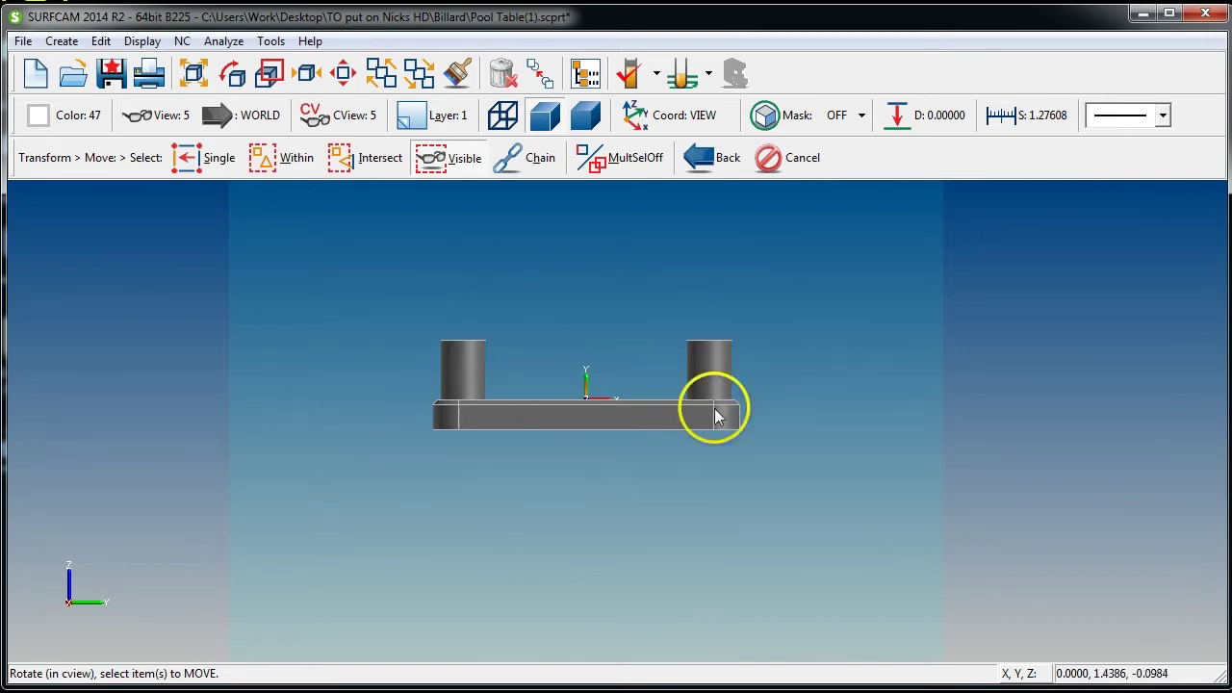
{"action": "key", "text": "Escape"}
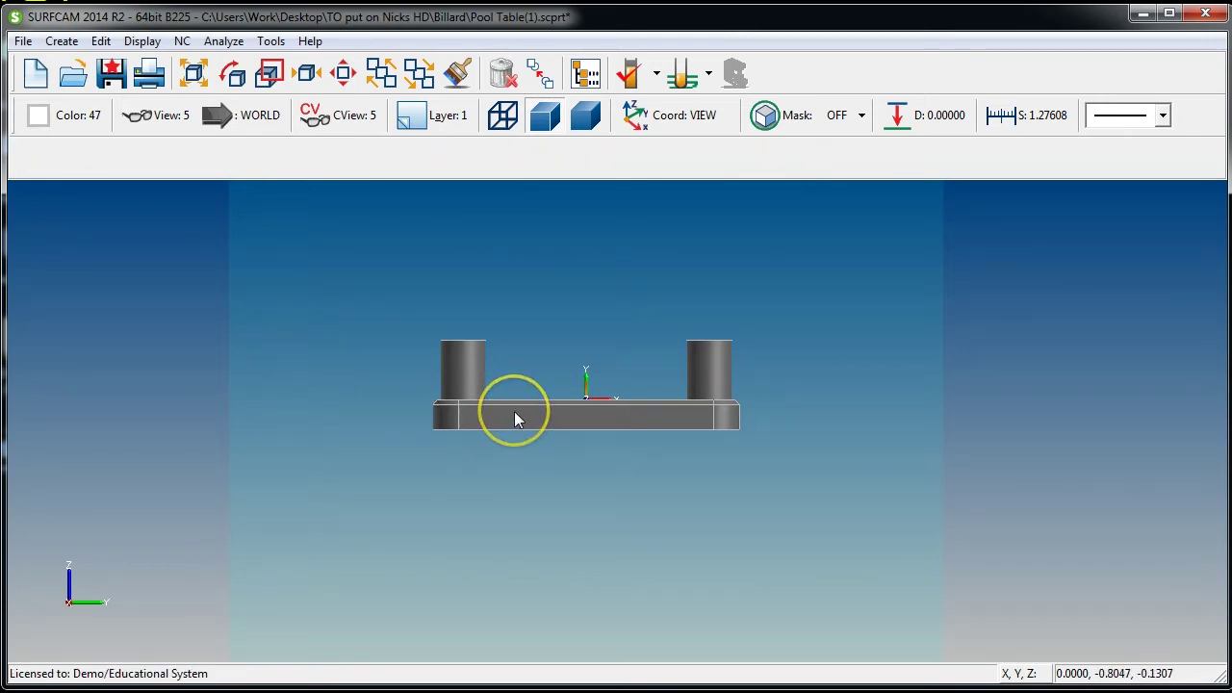
- Set the construction view back to the top view and display the rotated table in view 1
{"action": "key", "text": "1"}
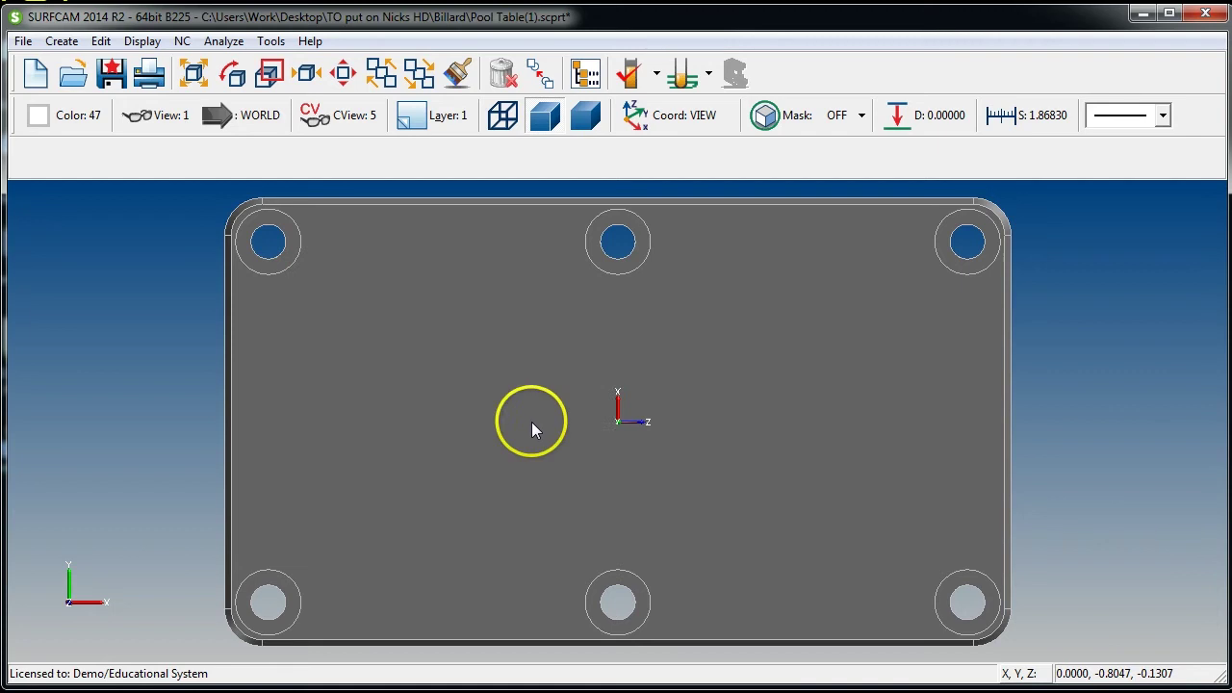
{"action": "scroll", "coordinate": [647, 471], "scroll_direction": "down", "scroll_amount": 4}
{"action": "scroll", "coordinate": [643, 412], "scroll_direction": "down", "scroll_amount": 4}
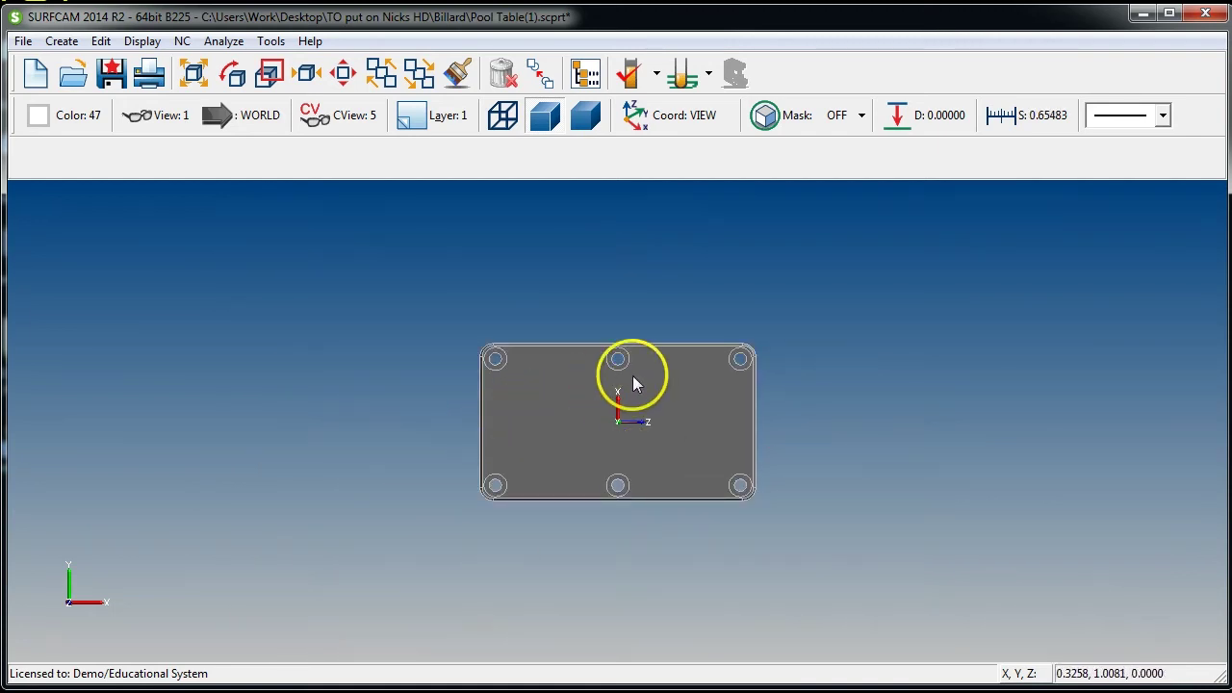
{"action": "key", "text": "ctrl+5"}
{"action": "scroll", "coordinate": [612, 398], "scroll_direction": "down", "scroll_amount": 6}
{"action": "scroll", "coordinate": [605, 399], "scroll_direction": "down", "scroll_amount": 5}
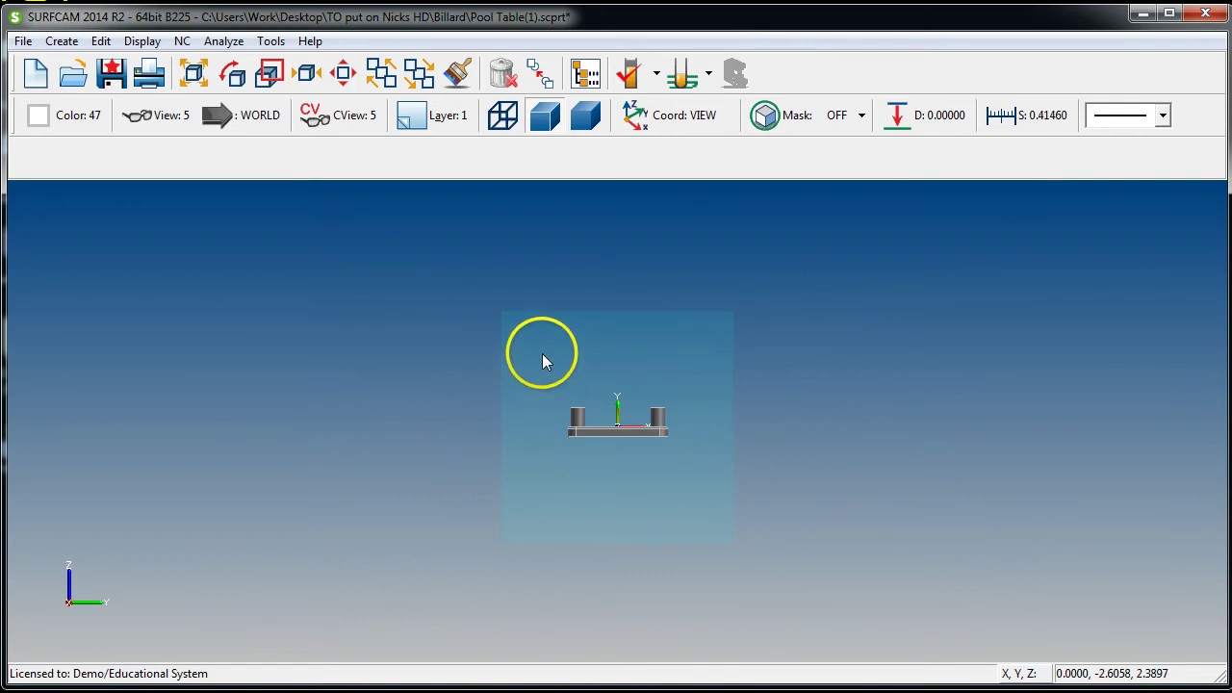
{"action": "left_click", "coordinate": [327, 116]}
{"action": "double_click", "coordinate": [525, 297]}
{"action": "scroll", "coordinate": [621, 383], "scroll_direction": "down", "scroll_amount": 5}
{"action": "scroll", "coordinate": [621, 432], "scroll_direction": "up", "scroll_amount": 12}
{"action": "key", "text": "ctrl+1"}
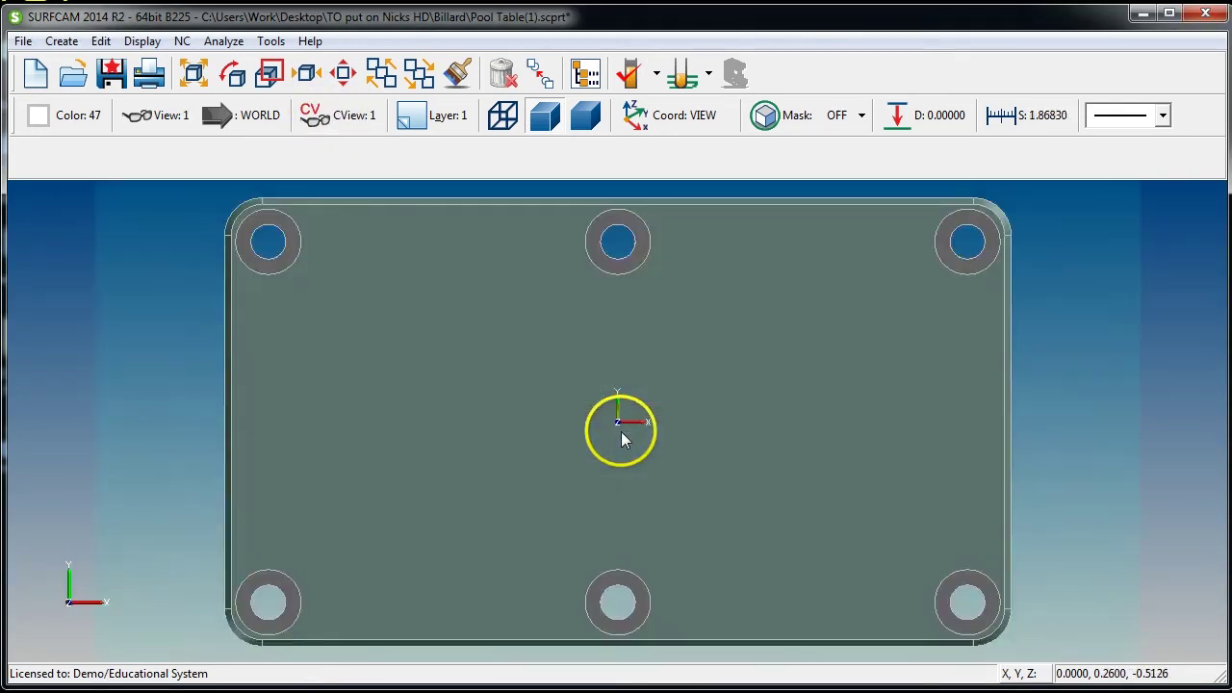
{"action": "scroll", "coordinate": [621, 431], "scroll_direction": "down", "scroll_amount": 12}
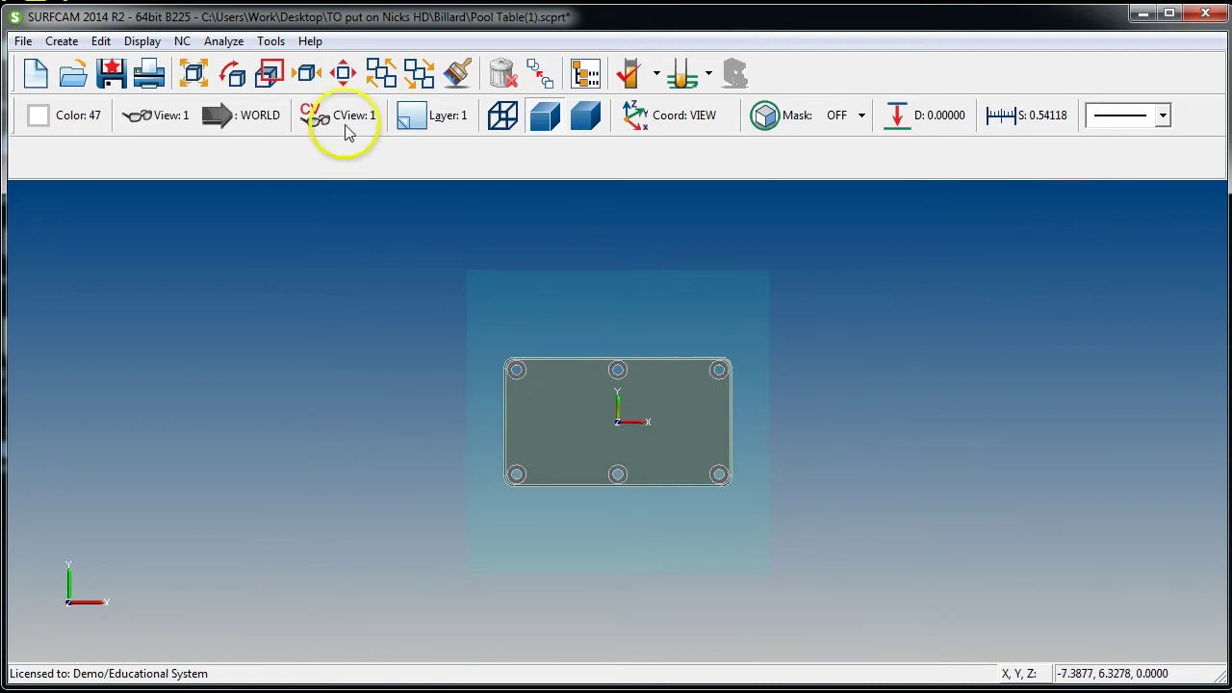
- Examine the flipped table at an angle, checking the six legs, the underside and the coordinate axes
{"action": "scroll", "coordinate": [542, 434], "scroll_direction": "up", "scroll_amount": 8}
{"action": "scroll", "coordinate": [732, 444], "scroll_direction": "up", "scroll_amount": 4}
{"action": "middle_click_drag", "start_coordinate": [571, 483], "coordinate": [596, 422]}
{"action": "scroll", "coordinate": [596, 492], "scroll_direction": "up", "scroll_amount": 2}
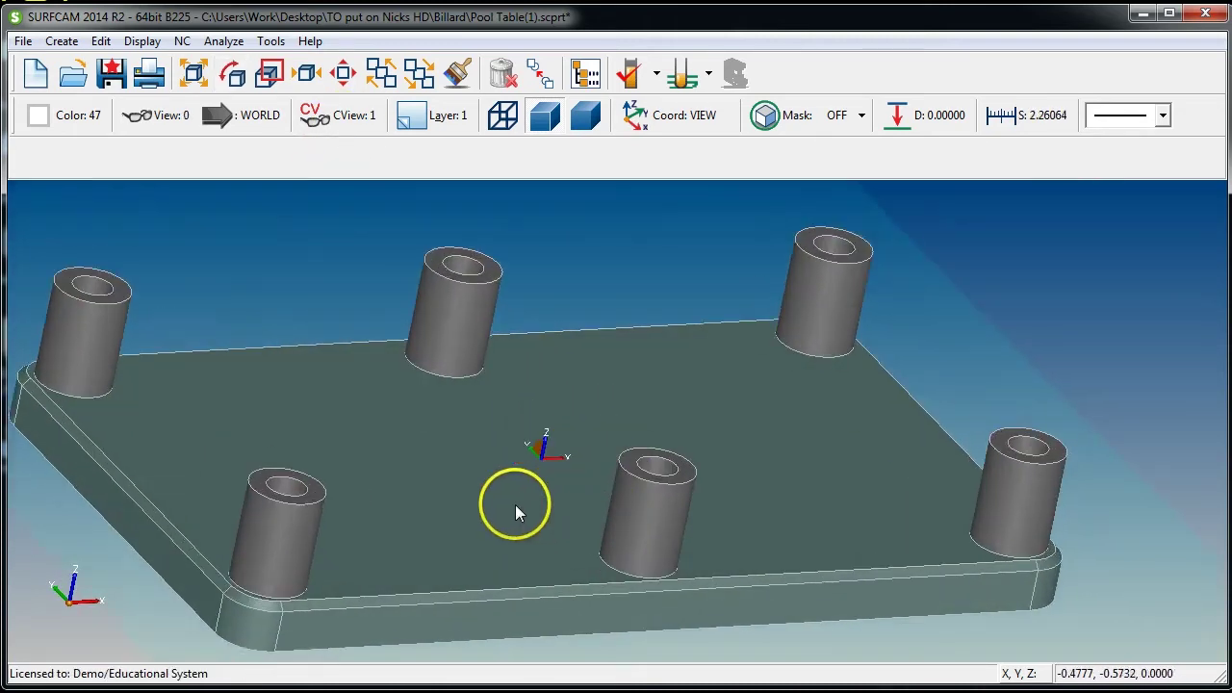
{"action": "scroll", "coordinate": [515, 505], "scroll_direction": "down", "scroll_amount": 2}
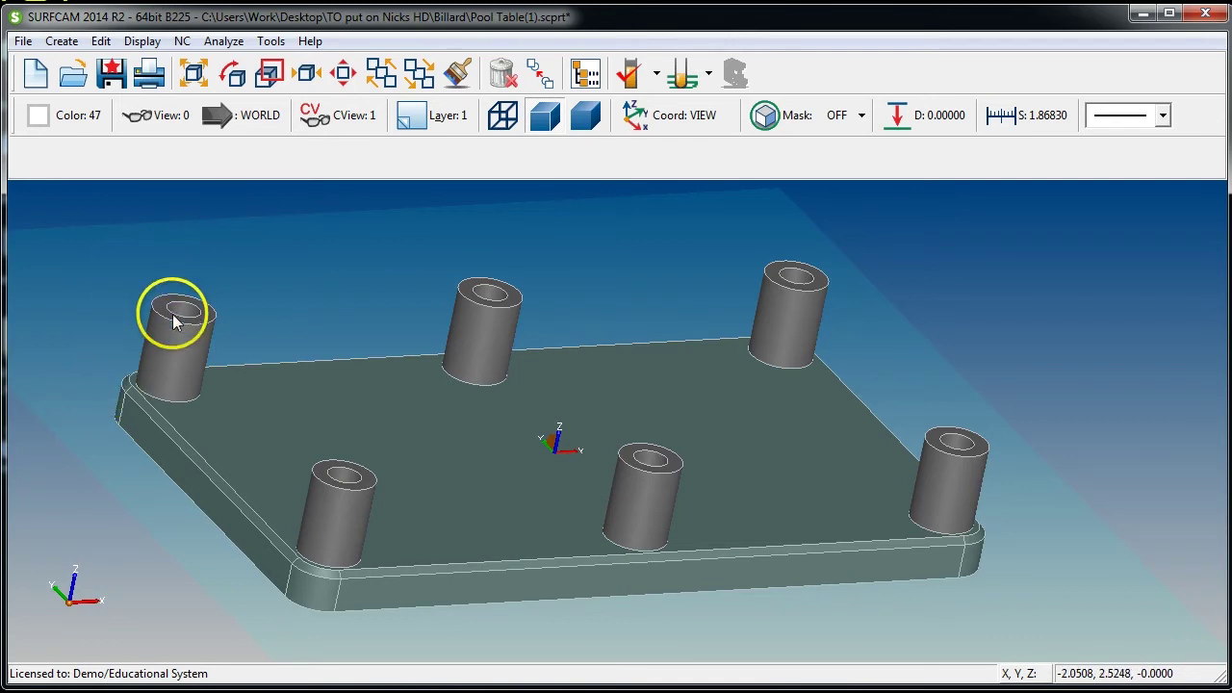
{"action": "scroll", "coordinate": [579, 418], "scroll_direction": "down", "scroll_amount": 5}
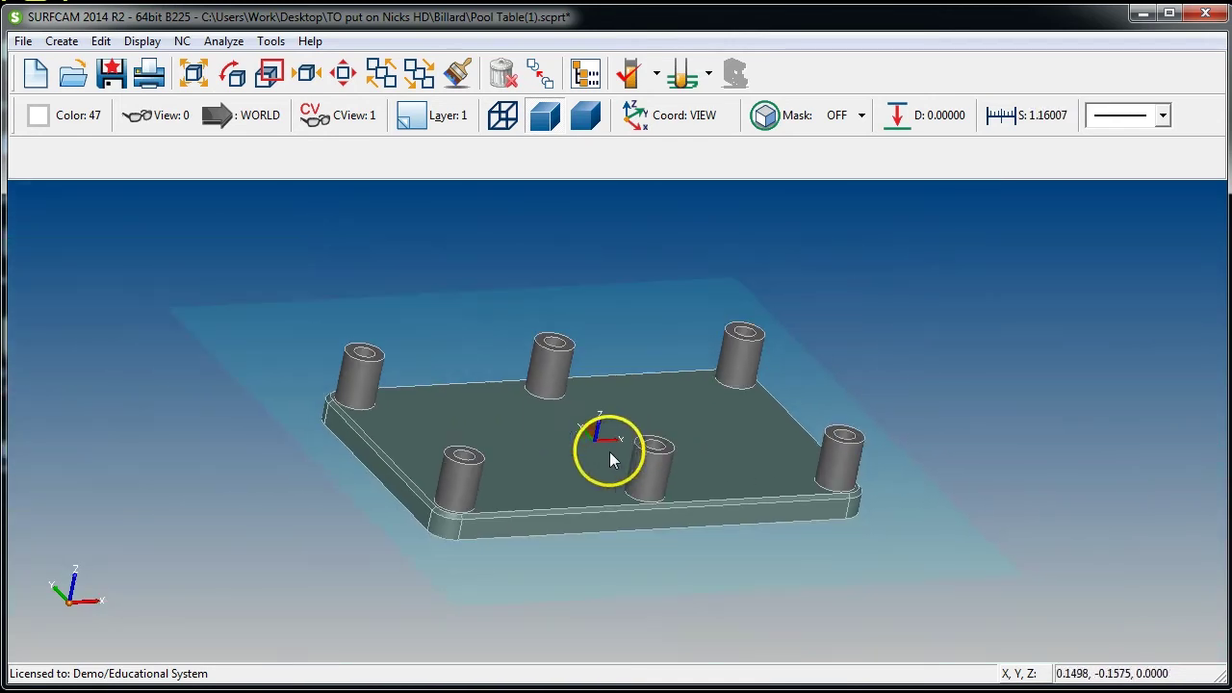
{"action": "key", "text": "1"}
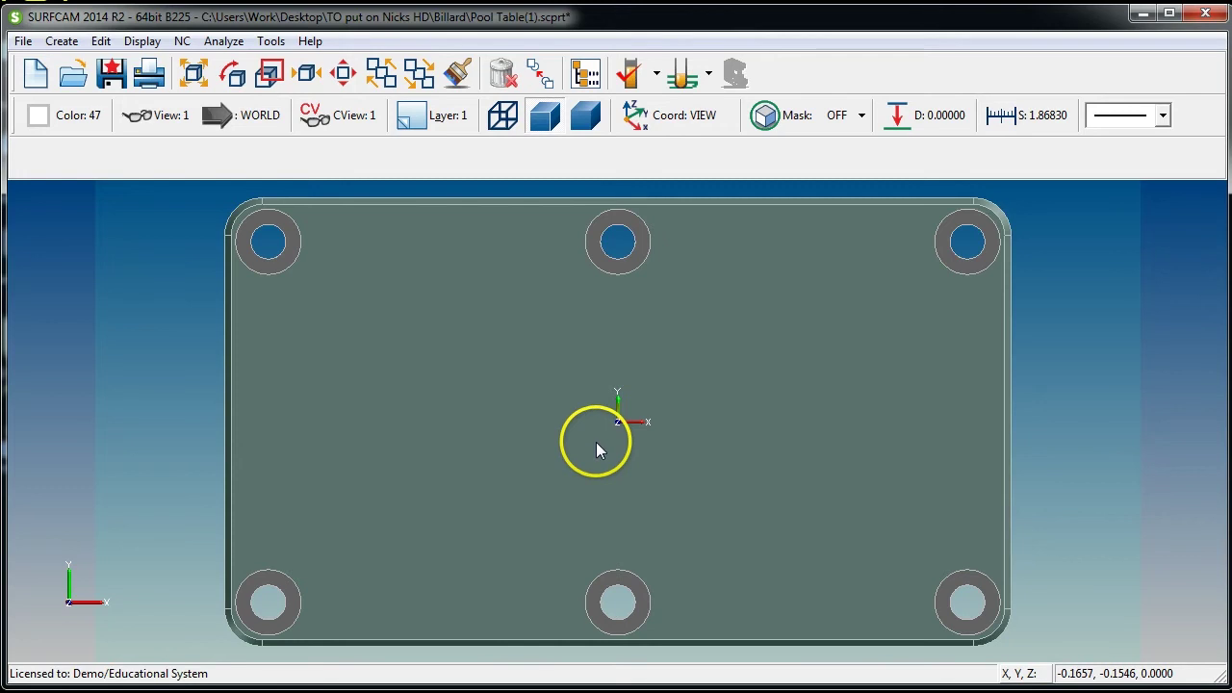
{"action": "scroll", "coordinate": [596, 441], "scroll_direction": "down", "scroll_amount": 2}
{"action": "key", "text": "alt+e"}
{"action": "key", "text": "r"}
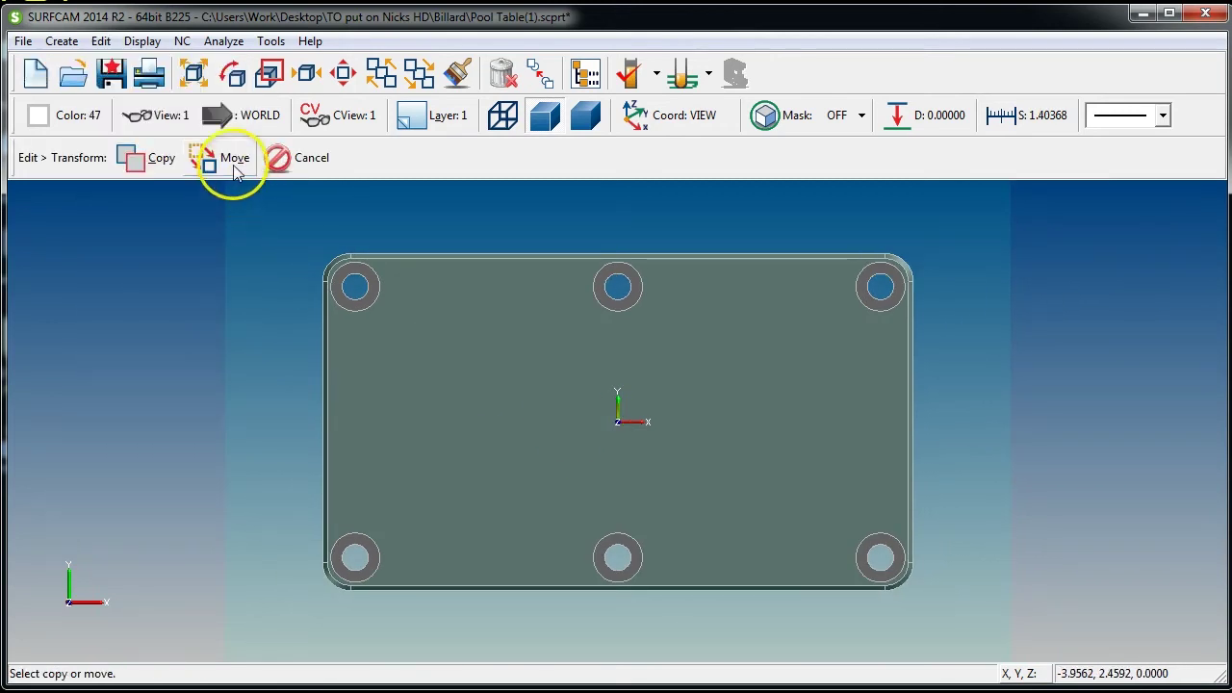
{"action": "left_click", "coordinate": [236, 161]}
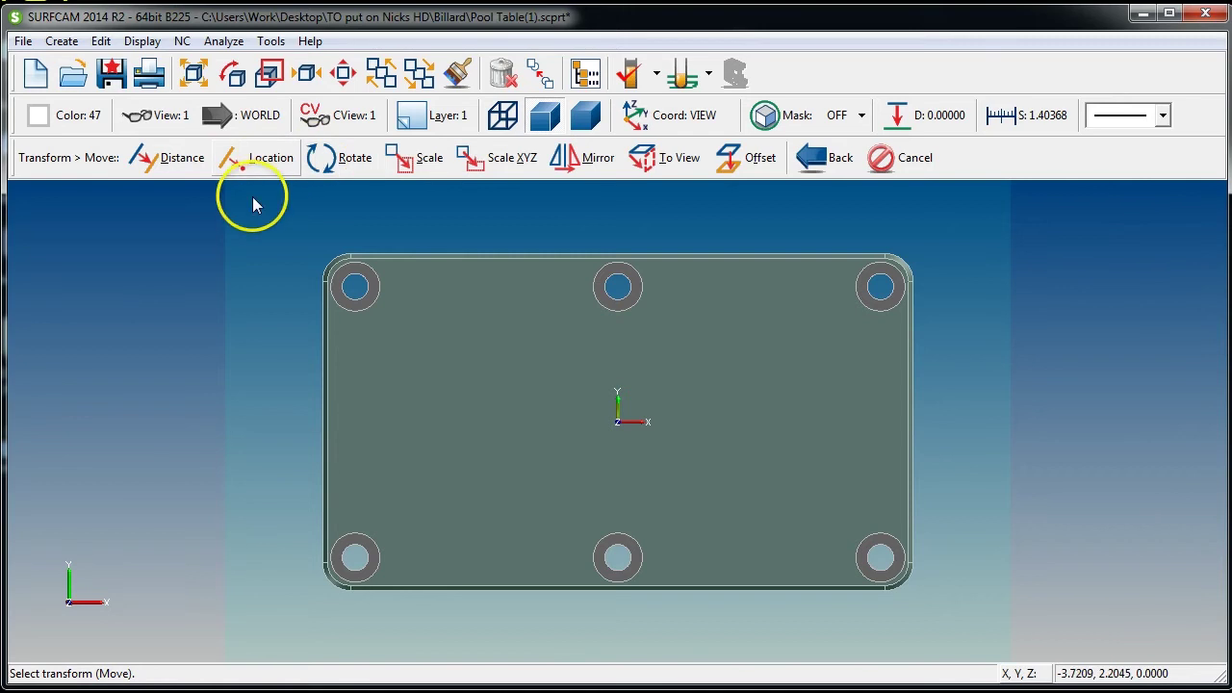
{"action": "left_click", "coordinate": [268, 165]}
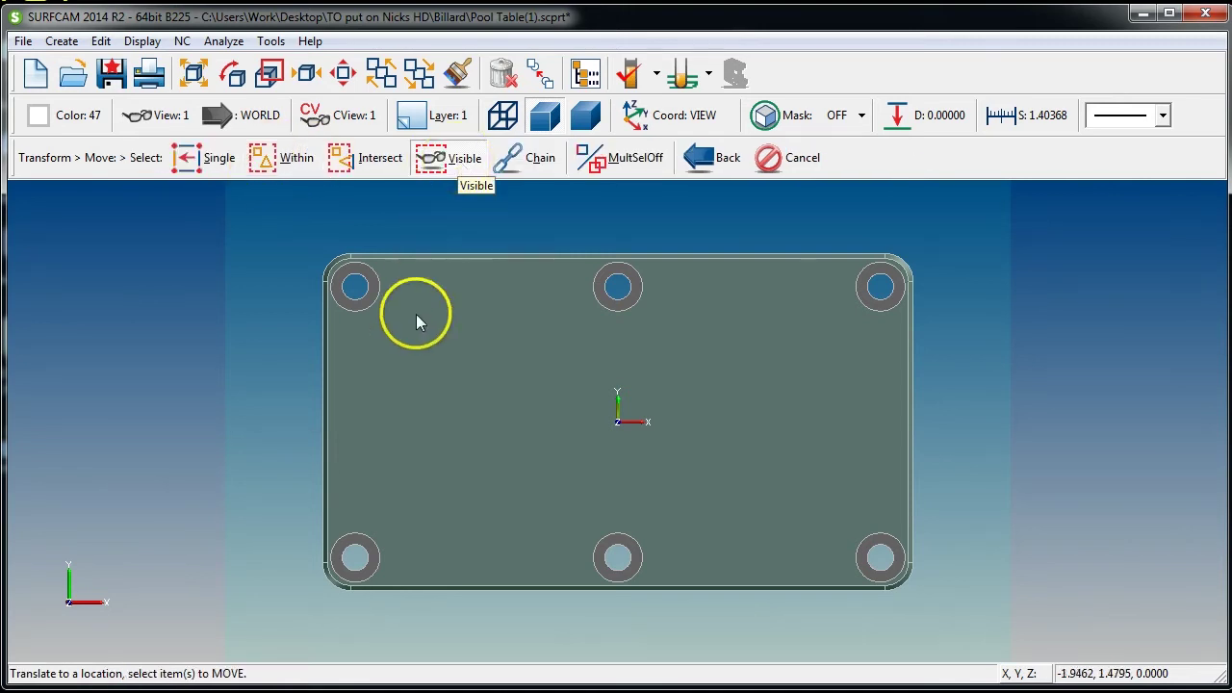
{"action": "scroll", "coordinate": [385, 289], "scroll_direction": "up", "scroll_amount": 5}
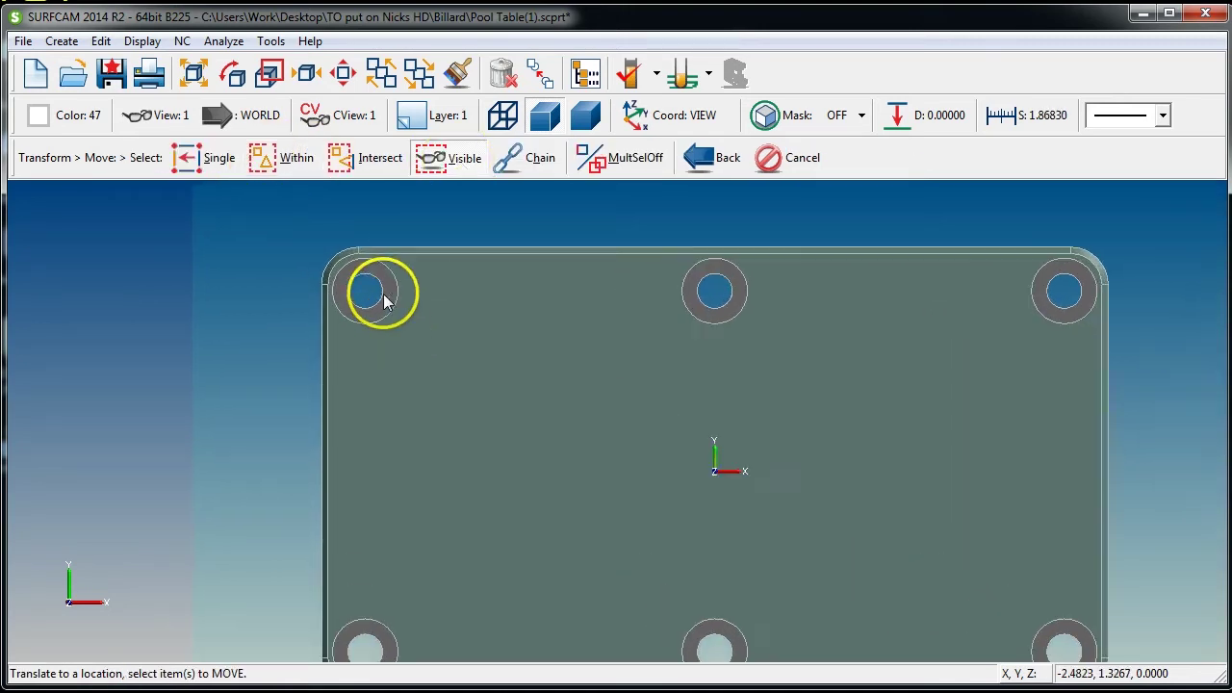
{"action": "left_click", "coordinate": [460, 159]}
{"action": "scroll", "coordinate": [584, 336], "scroll_direction": "down", "scroll_amount": 7}
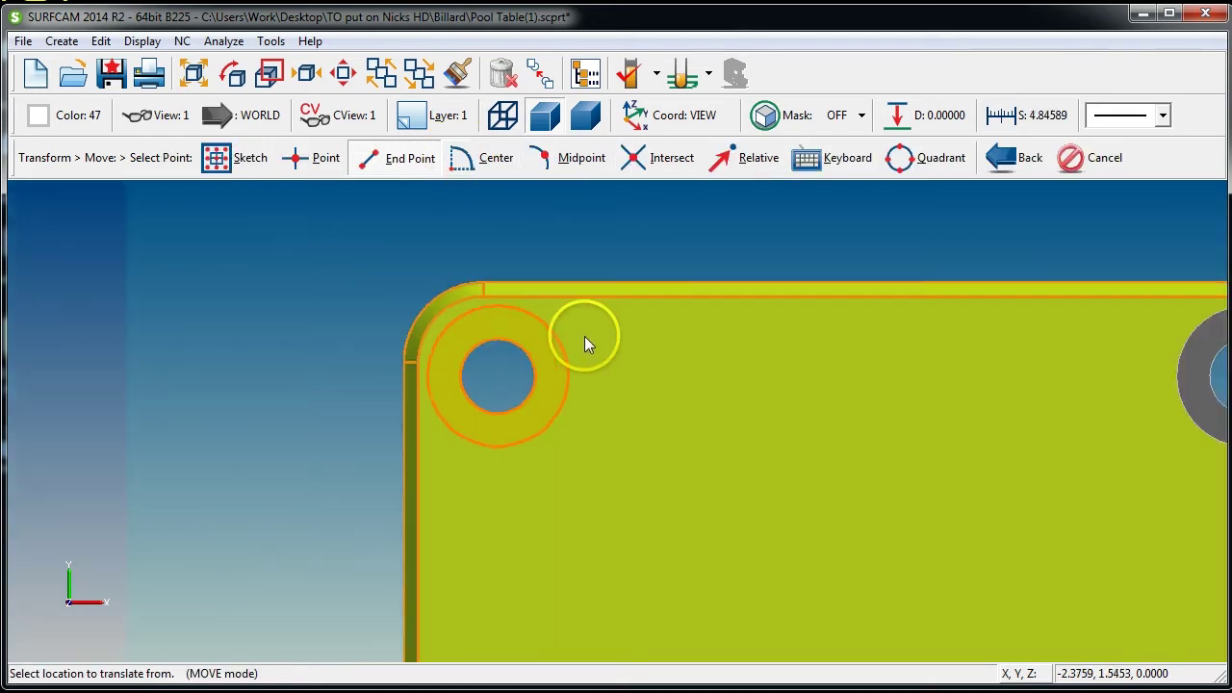
{"action": "scroll", "coordinate": [699, 511], "scroll_direction": "up", "scroll_amount": 3}
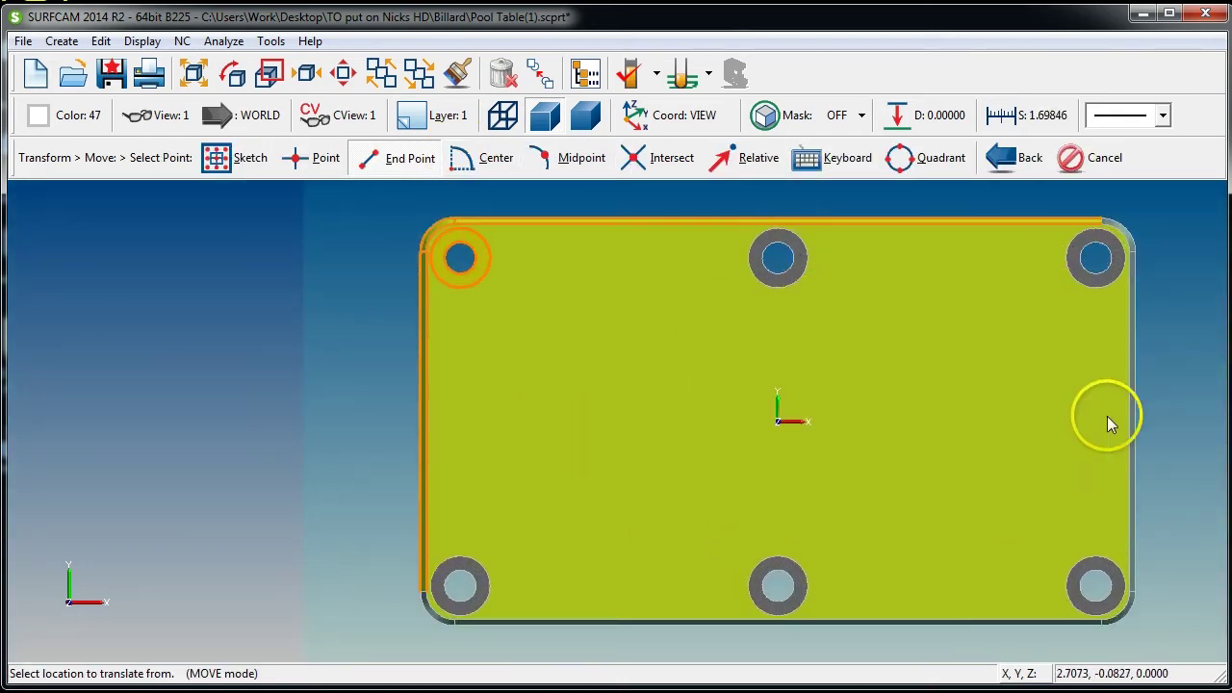
{"action": "key", "text": "Escape"}
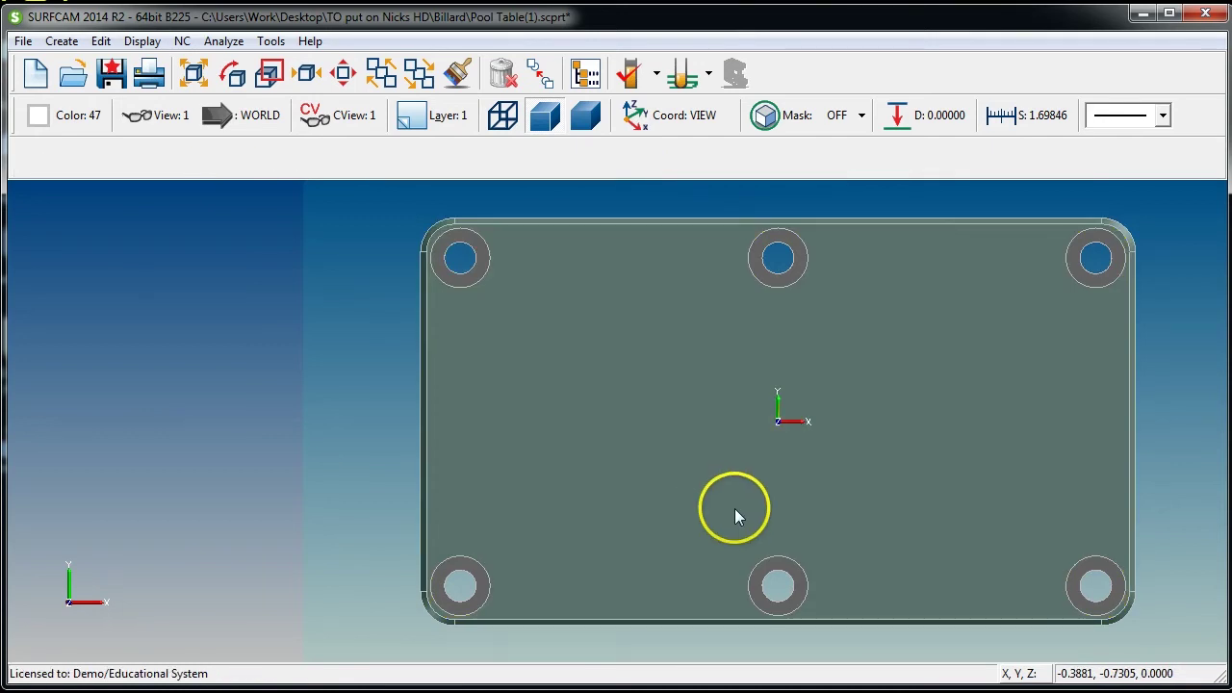
- Begin moving the original table geometry to a new location, selecting everything visible for the move
{"action": "key", "text": "ctrl+a"}
{"action": "scroll", "coordinate": [742, 511], "scroll_direction": "down", "scroll_amount": 2}
{"action": "left_click", "coordinate": [100, 40]}
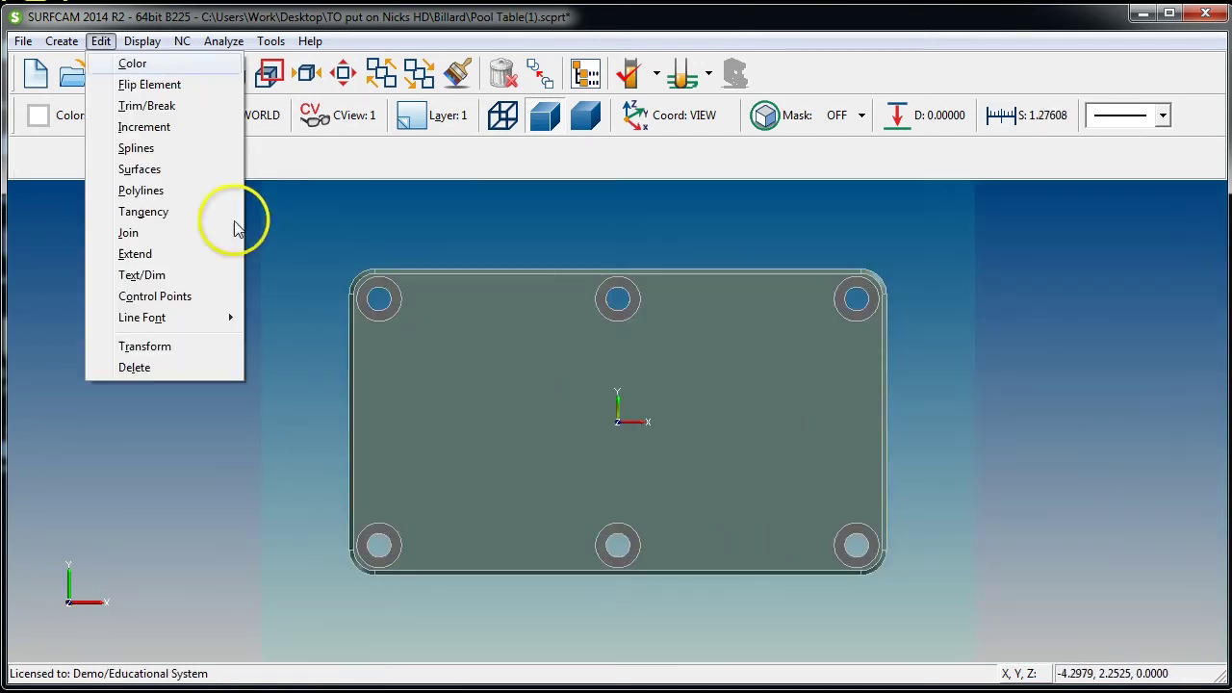
{"action": "left_click", "coordinate": [160, 349]}
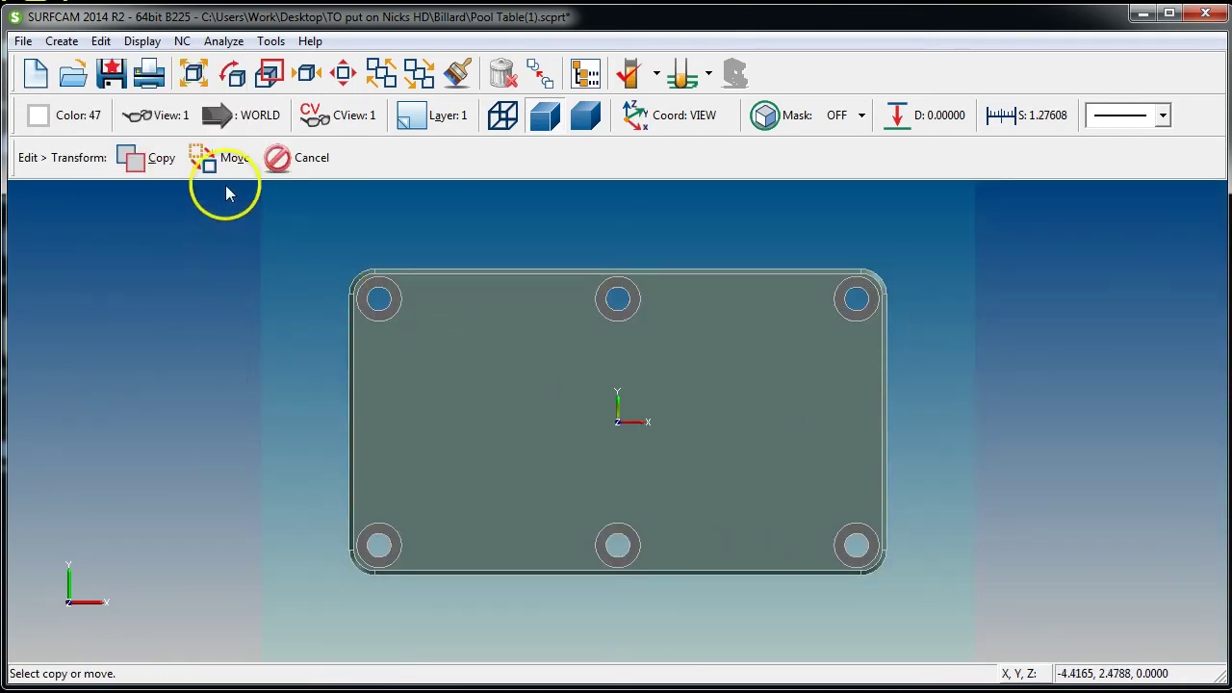
{"action": "left_click", "coordinate": [221, 158]}
{"action": "left_click", "coordinate": [262, 158]}
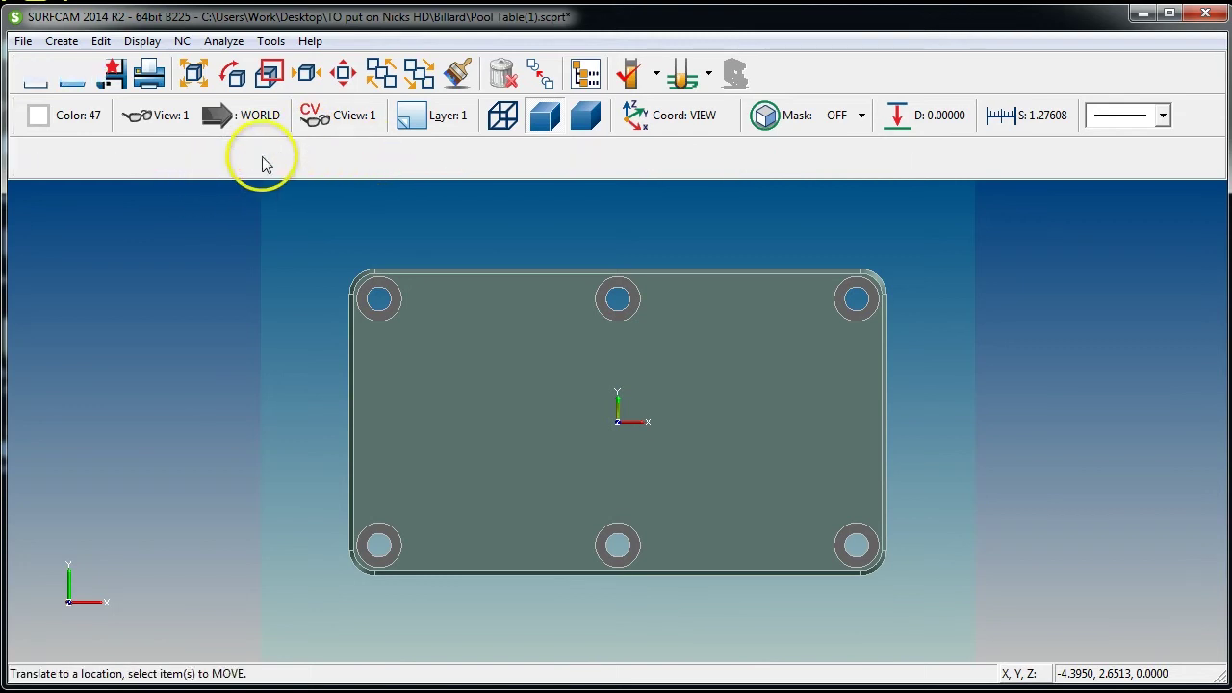
{"action": "left_click", "coordinate": [435, 160]}
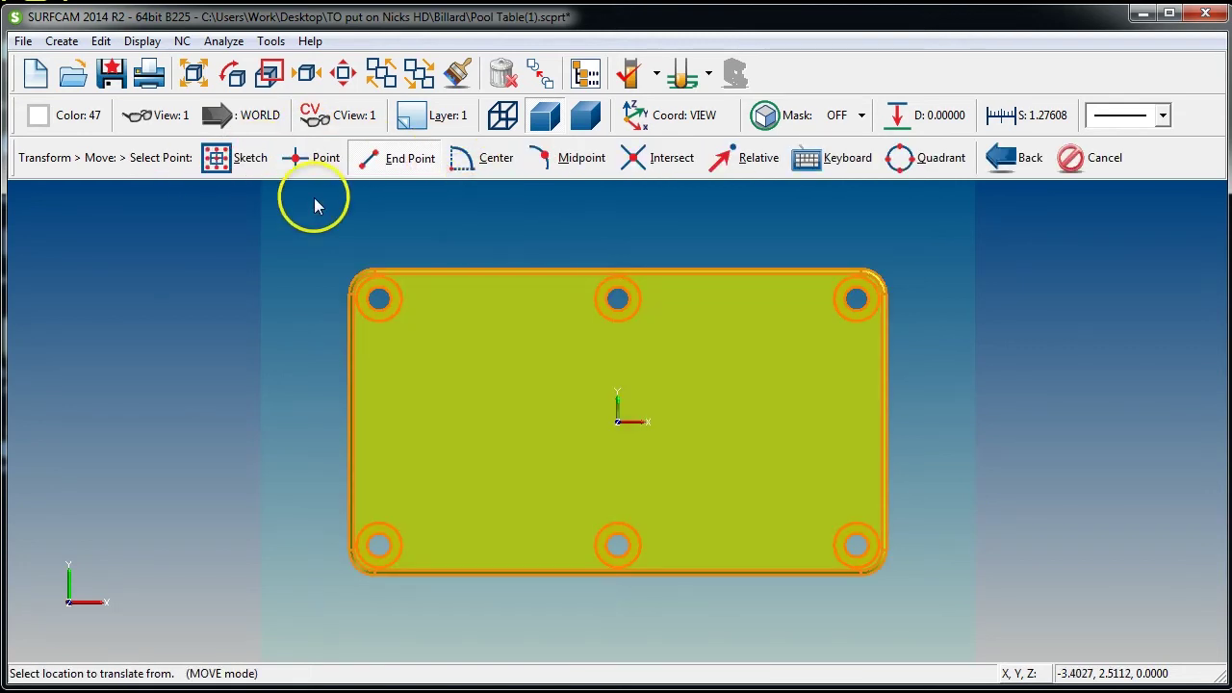
- Set the move's base point at the intersection of the table's outer upper and left straight edges beside the upper-left rounded corner
{"action": "left_click", "coordinate": [653, 159]}
{"action": "scroll", "coordinate": [447, 320], "scroll_direction": "up", "scroll_amount": 5}
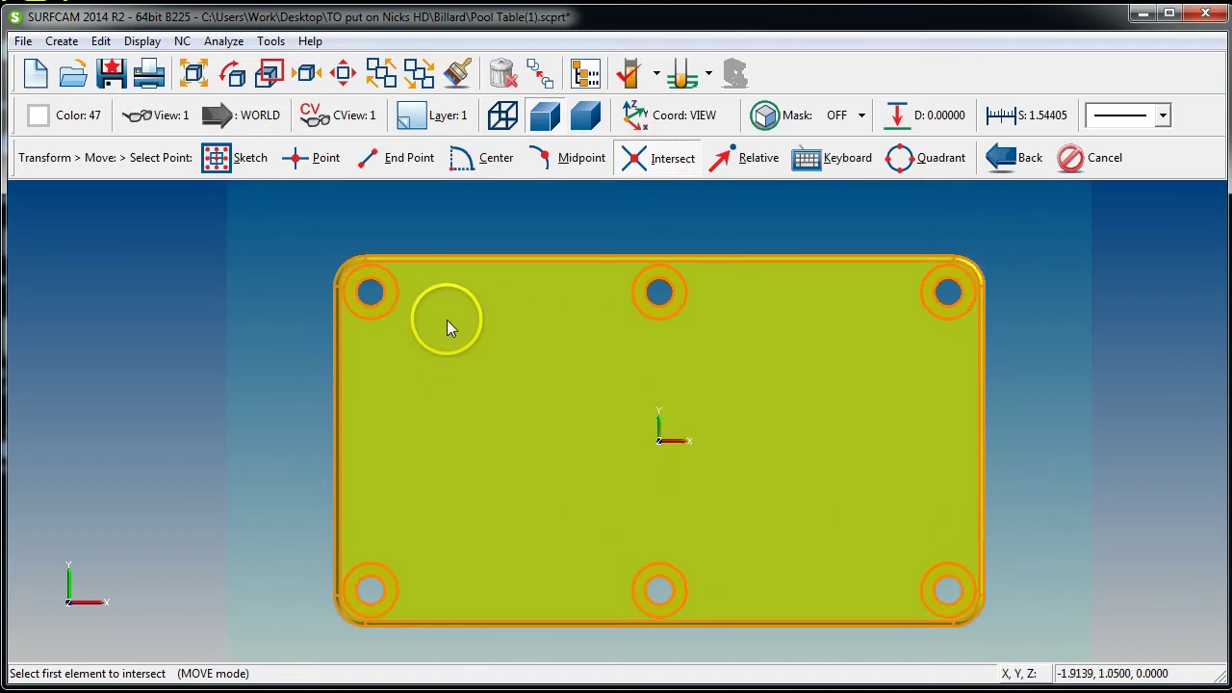
{"action": "scroll", "coordinate": [390, 303], "scroll_direction": "up", "scroll_amount": 5}
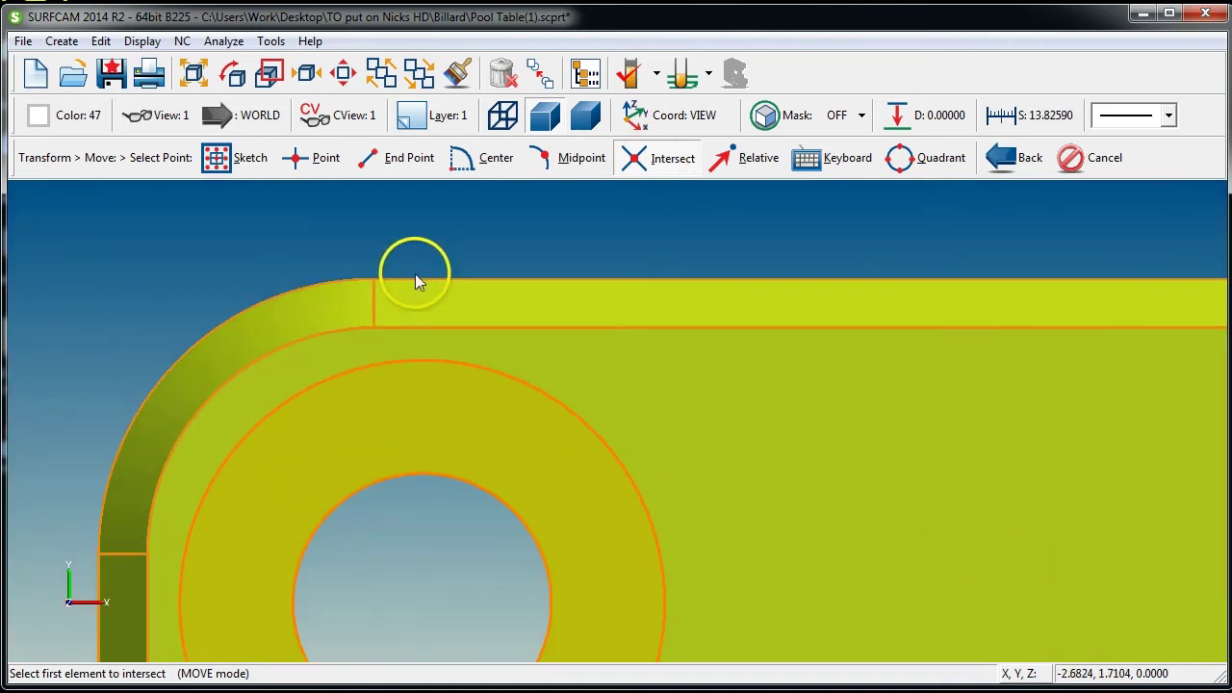
{"action": "scroll", "coordinate": [418, 308], "scroll_direction": "down", "scroll_amount": 8}
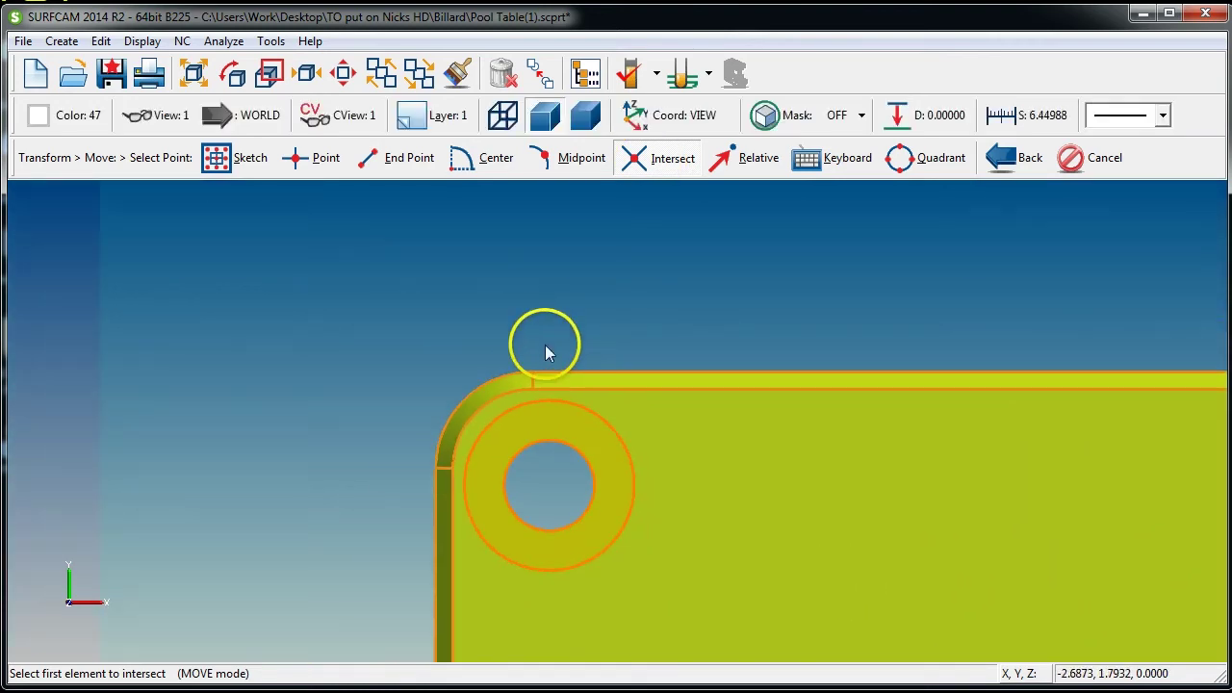
{"action": "scroll", "coordinate": [627, 400], "scroll_direction": "down", "scroll_amount": 2}
{"action": "scroll", "coordinate": [626, 407], "scroll_direction": "up", "scroll_amount": 7}
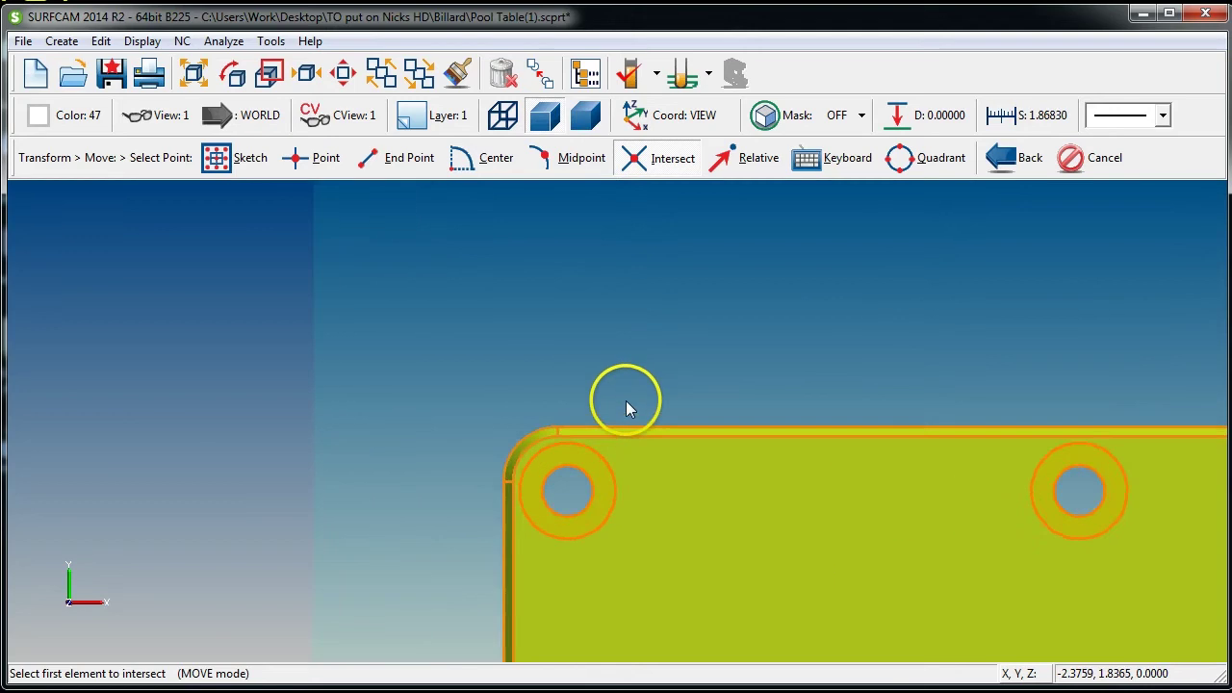
{"action": "scroll", "coordinate": [582, 460], "scroll_direction": "up", "scroll_amount": 3}
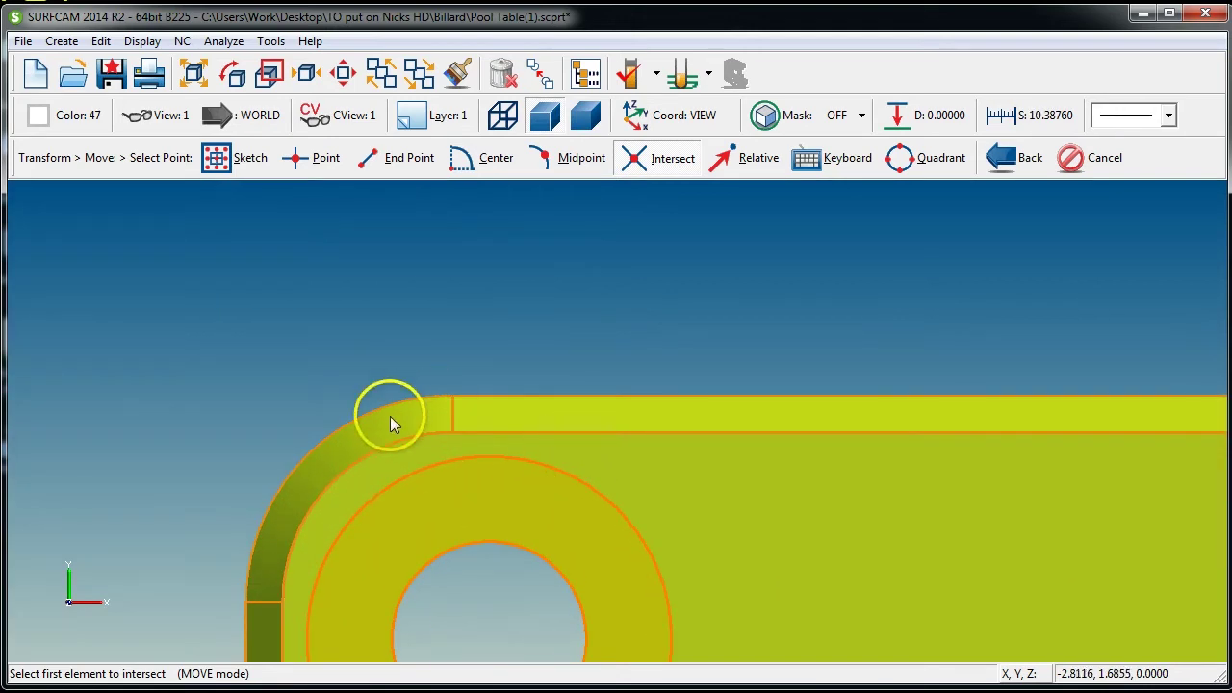
{"action": "scroll", "coordinate": [447, 492], "scroll_direction": "down", "scroll_amount": 2}
{"action": "scroll", "coordinate": [496, 502], "scroll_direction": "up", "scroll_amount": 3}
{"action": "scroll", "coordinate": [496, 501], "scroll_direction": "up", "scroll_amount": 1}
{"action": "left_click", "coordinate": [544, 276]}
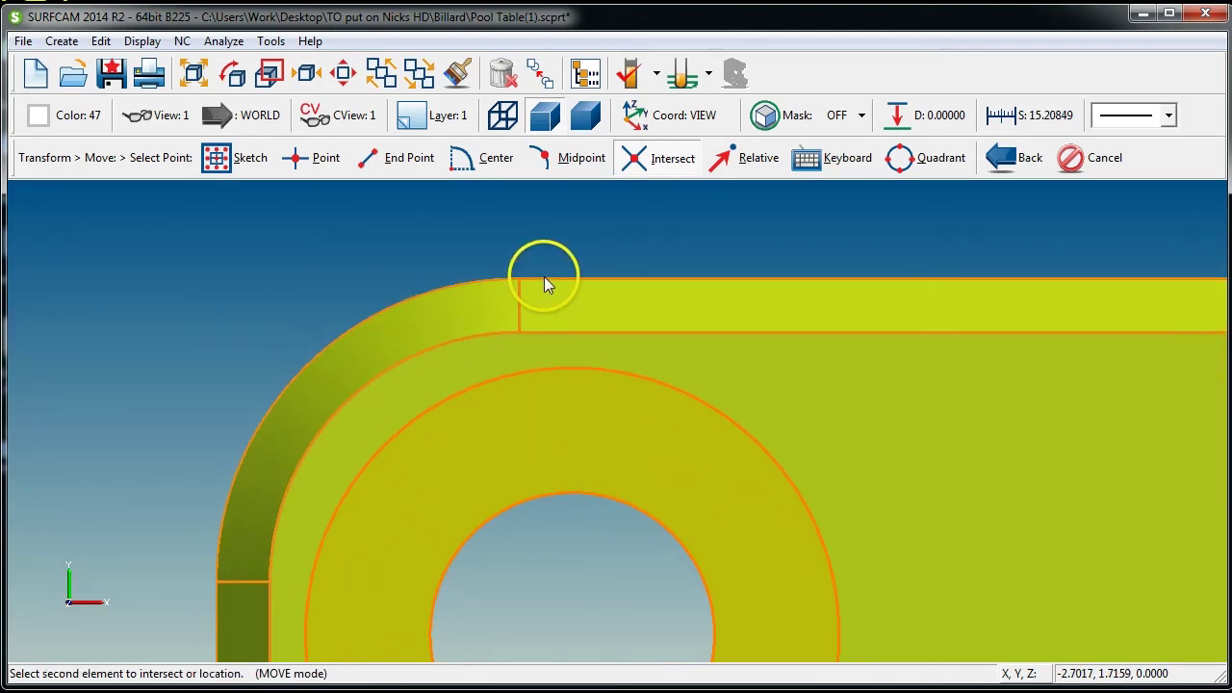
{"action": "scroll", "coordinate": [347, 592], "scroll_direction": "up", "scroll_amount": 1}
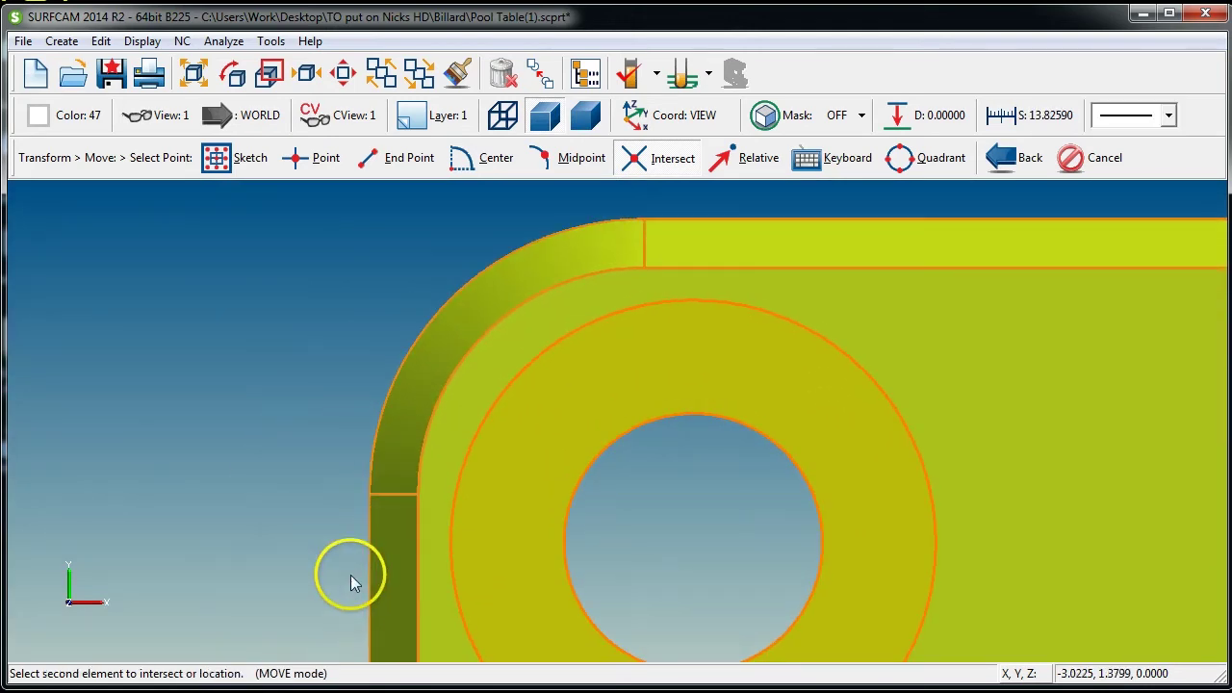
{"action": "left_click", "coordinate": [367, 520]}
- Place the table's base point at X 0, Y 0, Z 0 in the construction view
{"action": "scroll", "coordinate": [495, 390], "scroll_direction": "down", "scroll_amount": 3}
{"action": "scroll", "coordinate": [621, 440], "scroll_direction": "down", "scroll_amount": 3}
{"action": "middle_click_drag", "start_coordinate": [627, 440], "coordinate": [654, 374]}
{"action": "scroll", "coordinate": [585, 520], "scroll_direction": "down", "scroll_amount": 1}
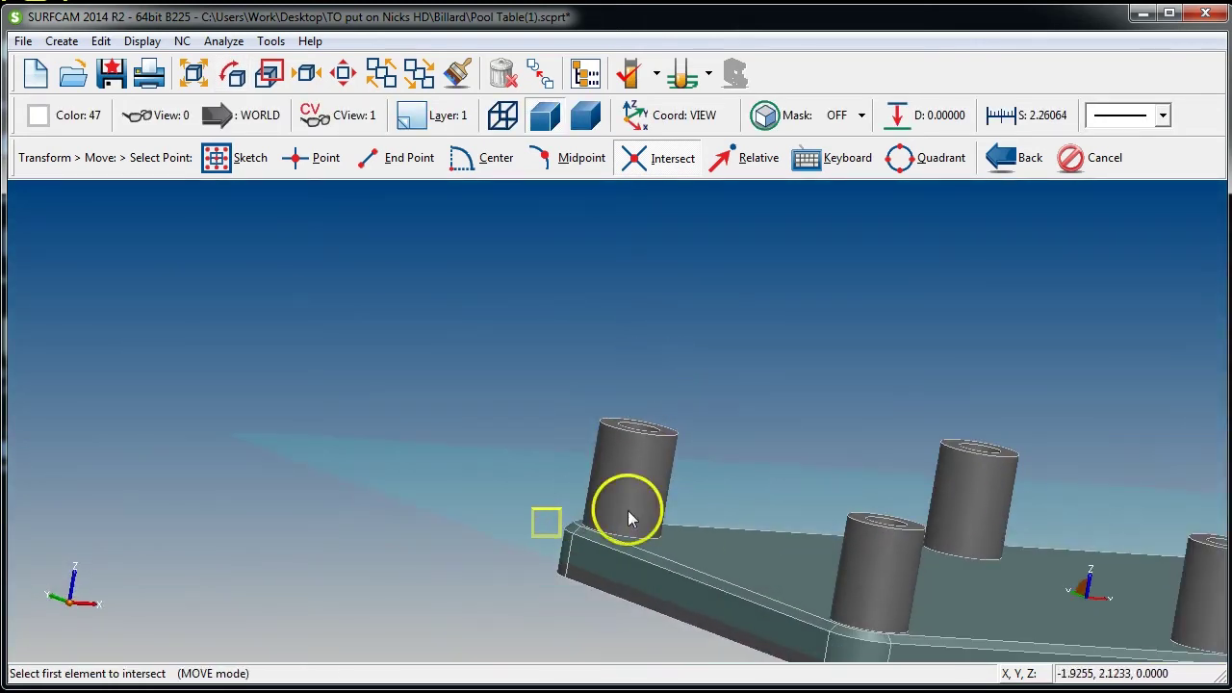
{"action": "scroll", "coordinate": [602, 414], "scroll_direction": "down", "scroll_amount": 3}
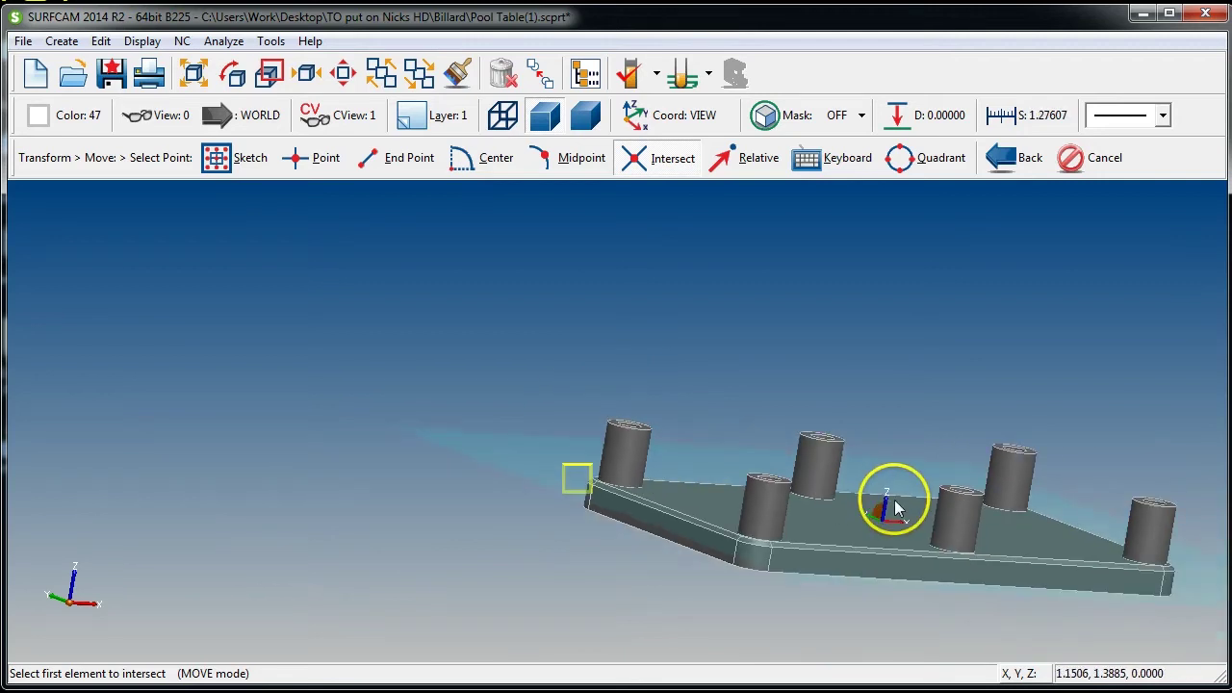
{"action": "scroll", "coordinate": [894, 502], "scroll_direction": "up", "scroll_amount": 2}
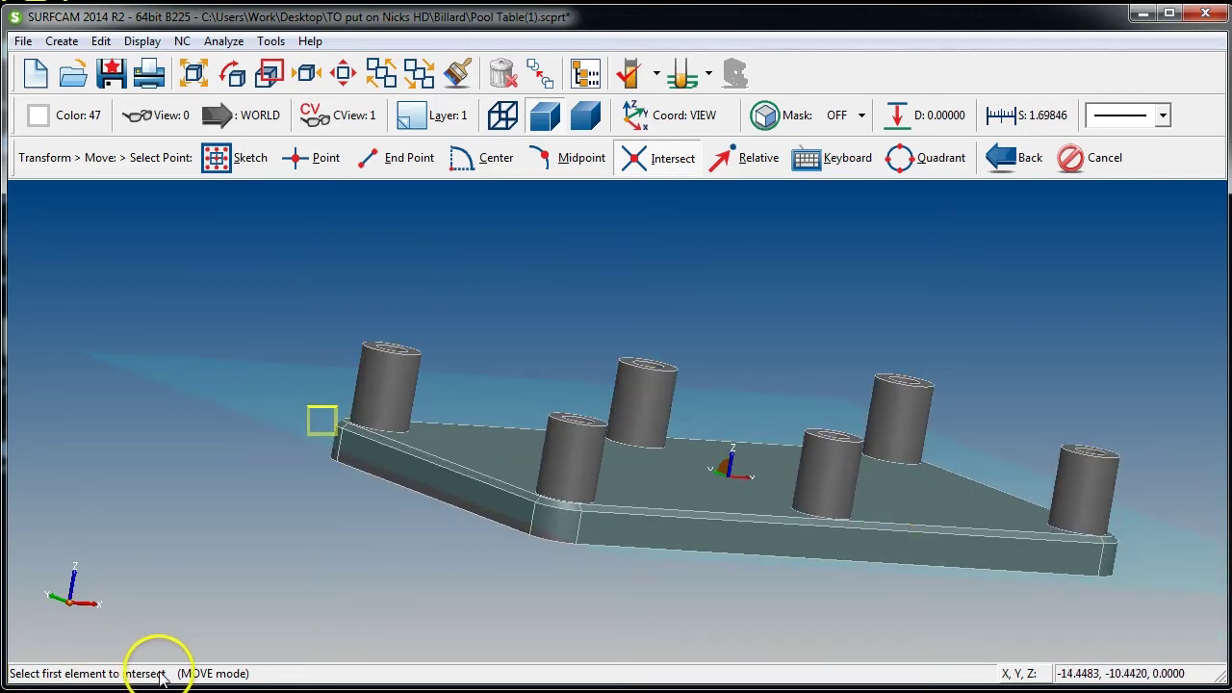
{"action": "left_click", "coordinate": [835, 160]}
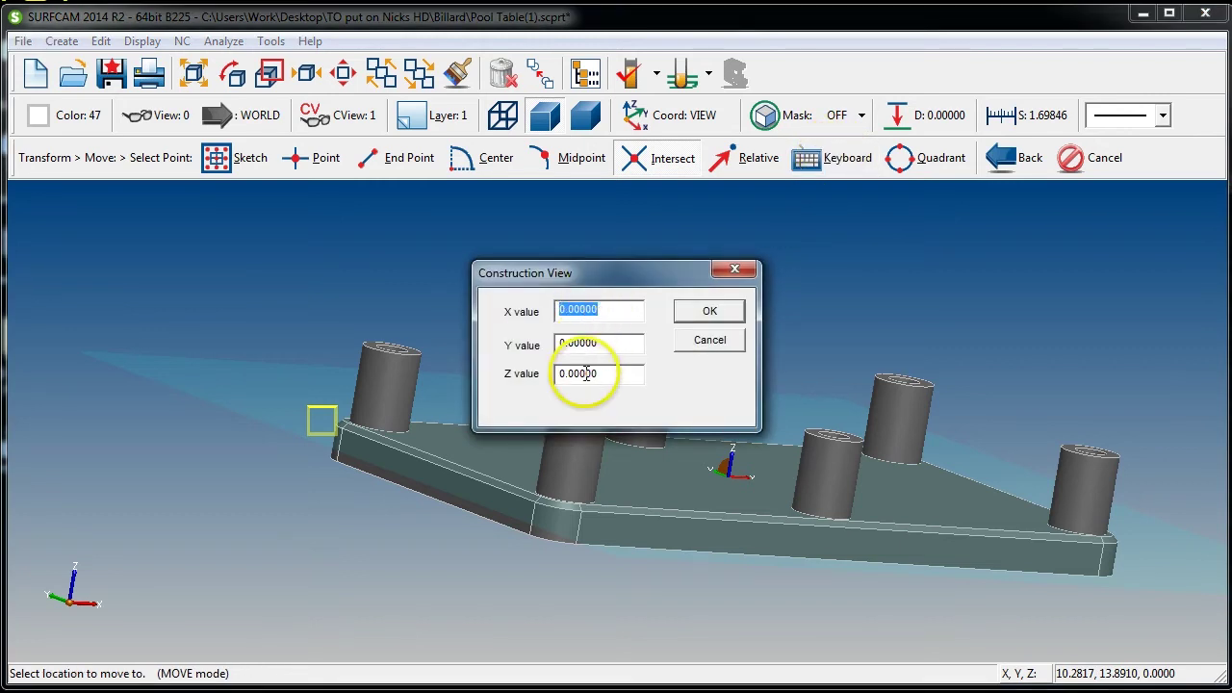
{"action": "left_click", "coordinate": [703, 312]}
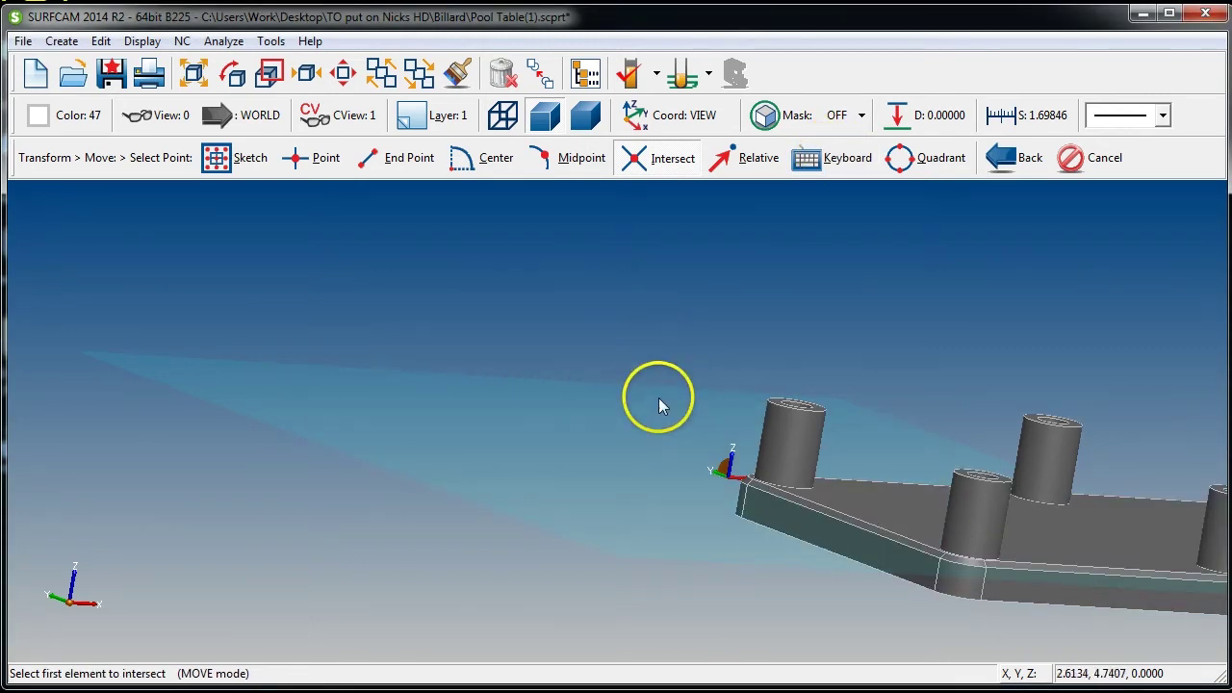
- Examine the moved table in view 1 and at an angle, checking its corner against the origin axes
{"action": "key", "text": "1"}
{"action": "key", "text": "Escape"}
{"action": "scroll", "coordinate": [588, 409], "scroll_direction": "down", "scroll_amount": 3}
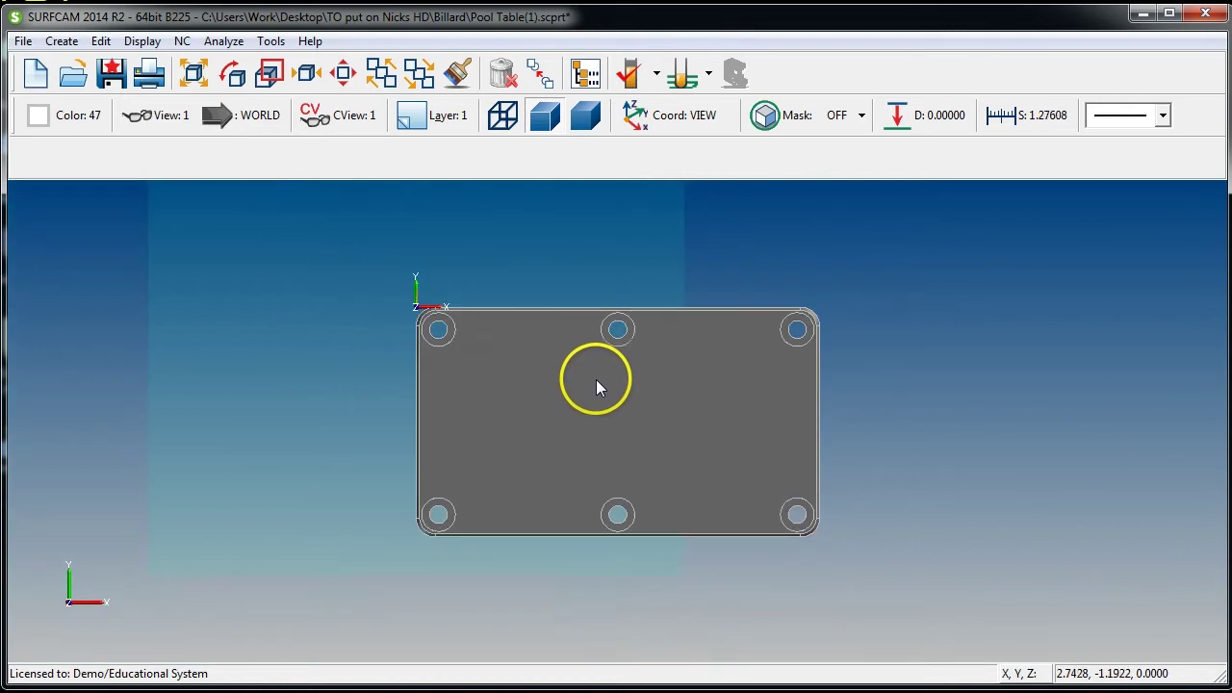
{"action": "middle_click_drag", "start_coordinate": [608, 405], "coordinate": [615, 416]}
{"action": "left_click_drag", "start_coordinate": [615, 418], "coordinate": [657, 350]}
{"action": "scroll", "coordinate": [492, 439], "scroll_direction": "up", "scroll_amount": 6}
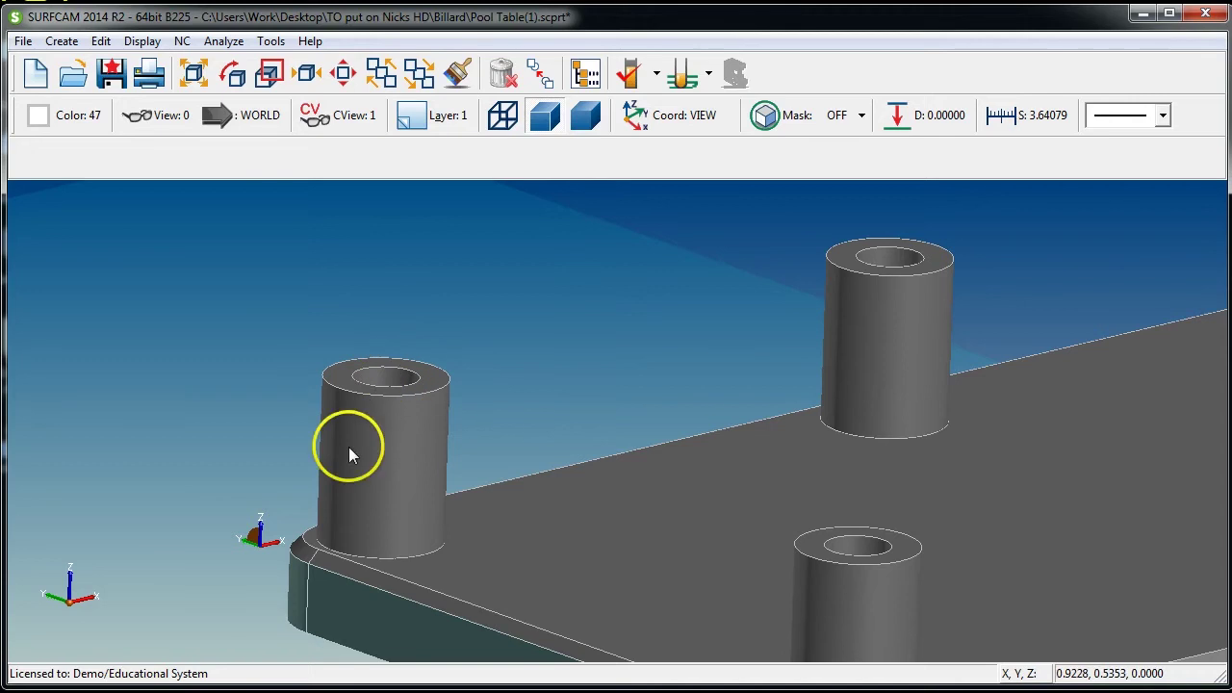
{"action": "scroll", "coordinate": [453, 461], "scroll_direction": "down", "scroll_amount": 2}
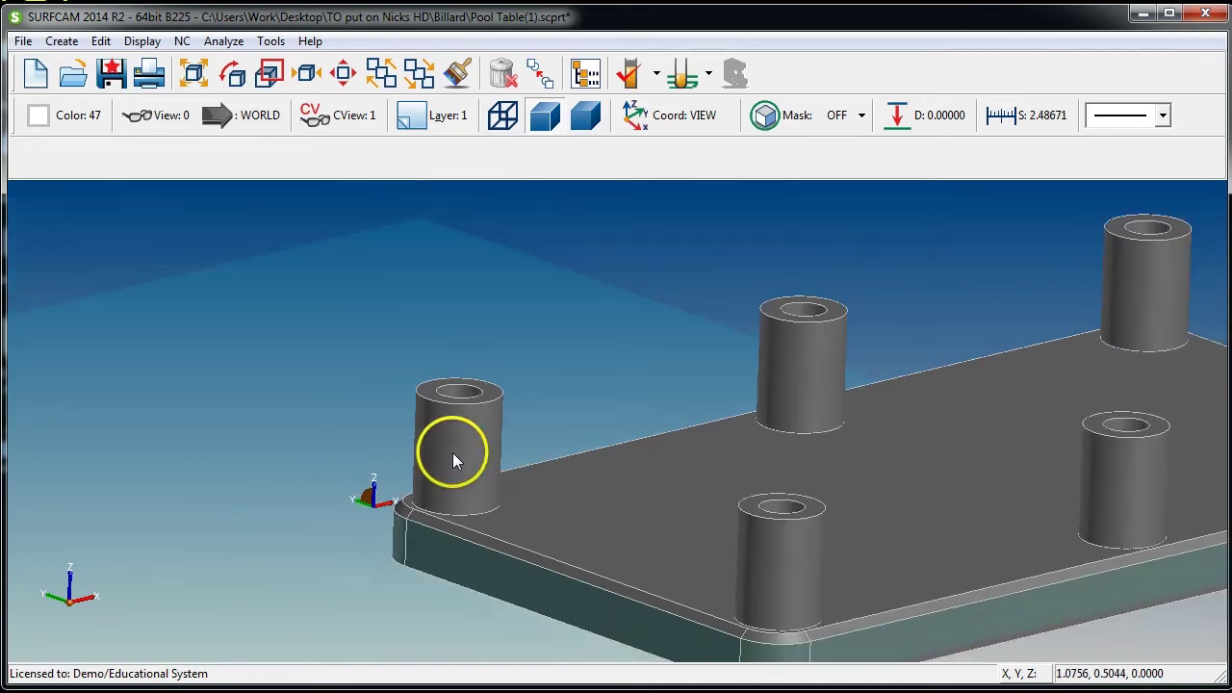
- Measure the distance from the center of the corner leg's top circle to the origin and copy the Z difference
{"action": "key", "text": "a"}
{"action": "key", "text": "i"}
{"action": "key", "text": "Escape"}
{"action": "key", "text": "d"}
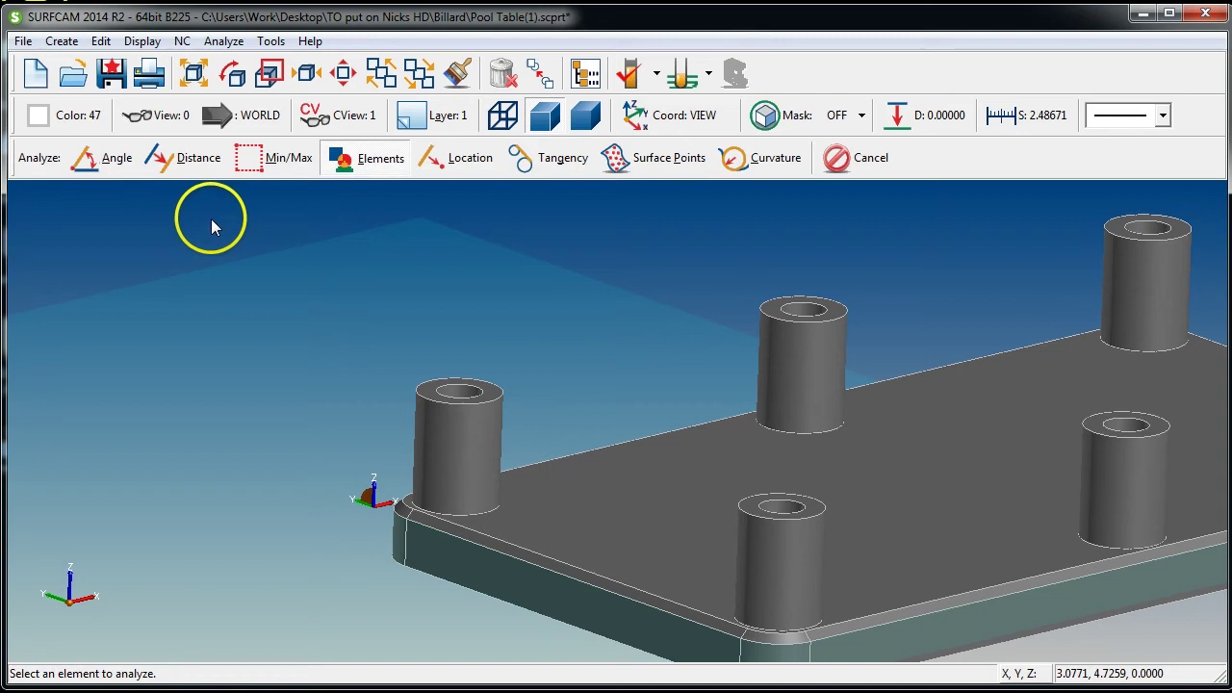
{"action": "left_click", "coordinate": [199, 164]}
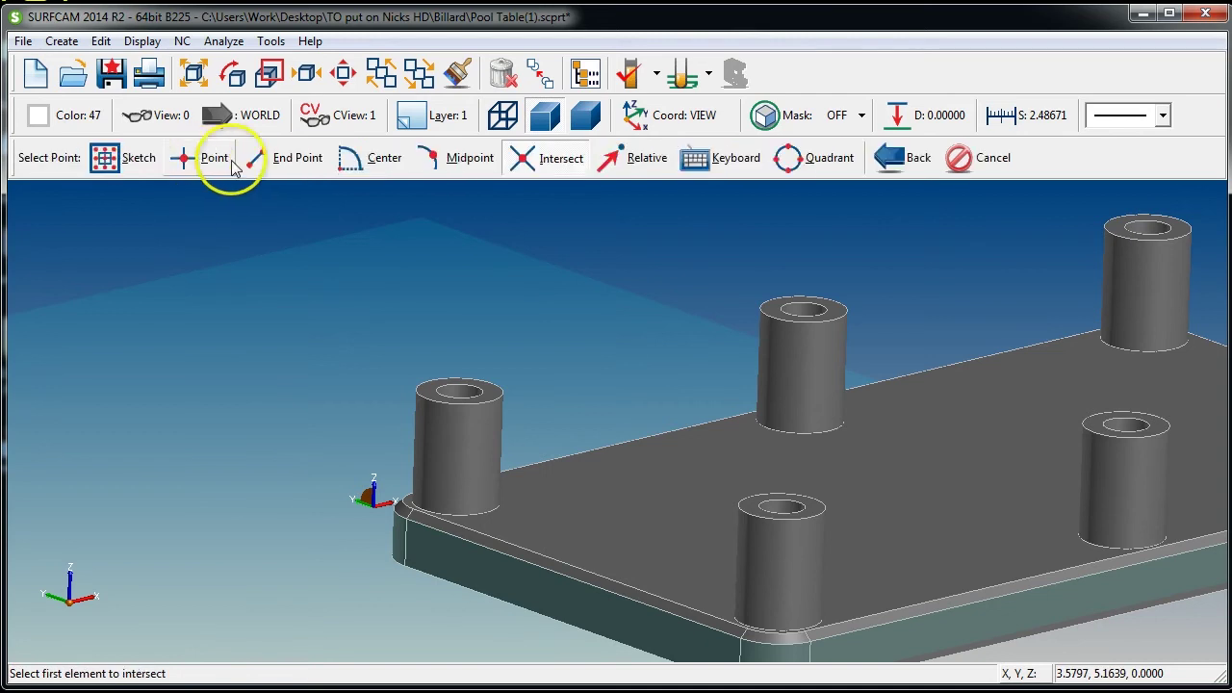
{"action": "left_click", "coordinate": [389, 164]}
{"action": "scroll", "coordinate": [522, 440], "scroll_direction": "up", "scroll_amount": 3}
{"action": "left_click", "coordinate": [491, 362]}
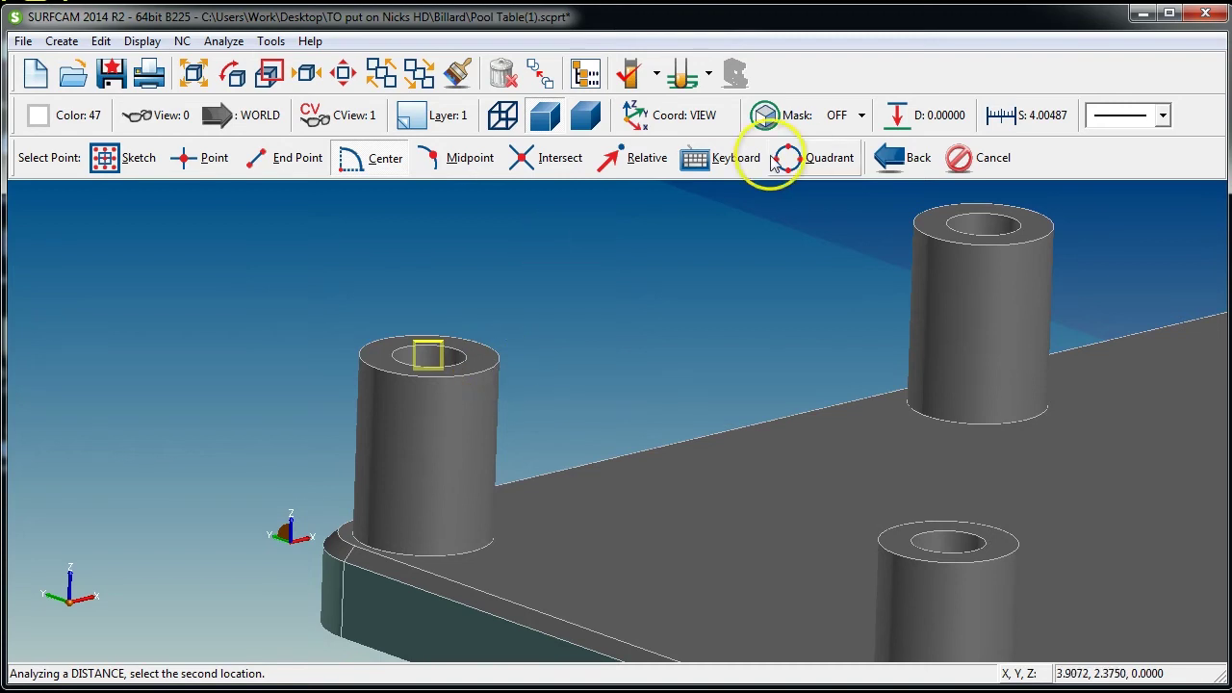
{"action": "left_click", "coordinate": [724, 157]}
{"action": "left_click", "coordinate": [702, 309]}
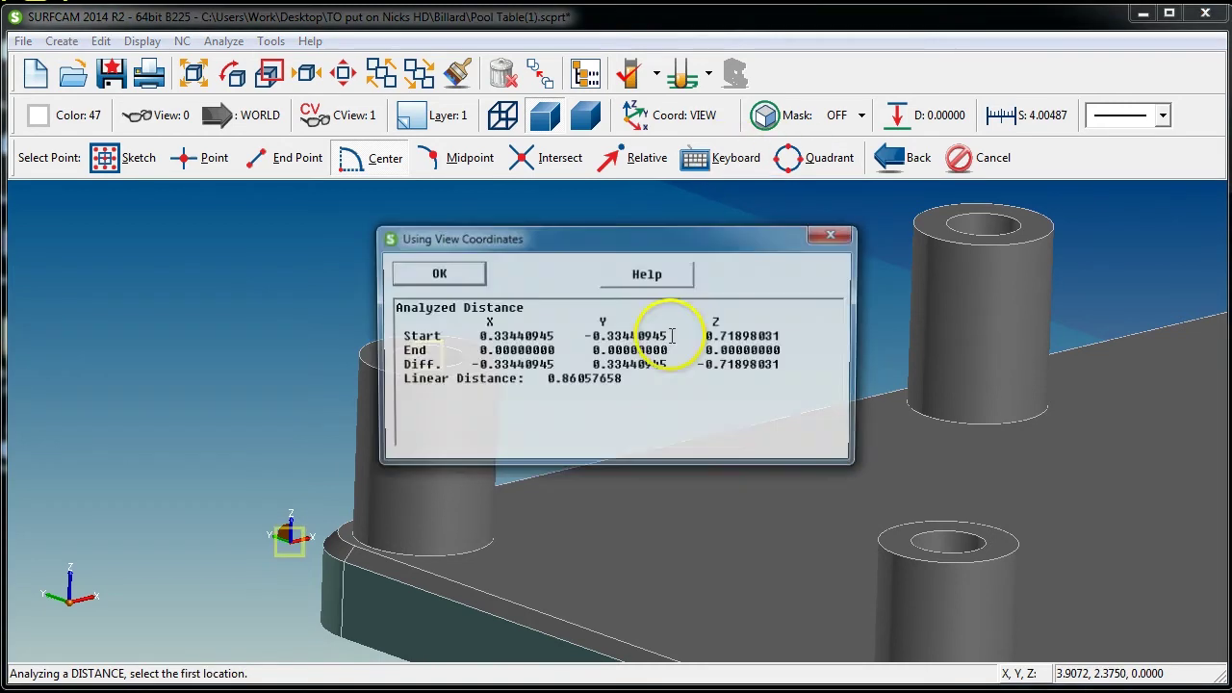
{"action": "left_click_drag", "start_coordinate": [690, 365], "coordinate": [778, 365]}
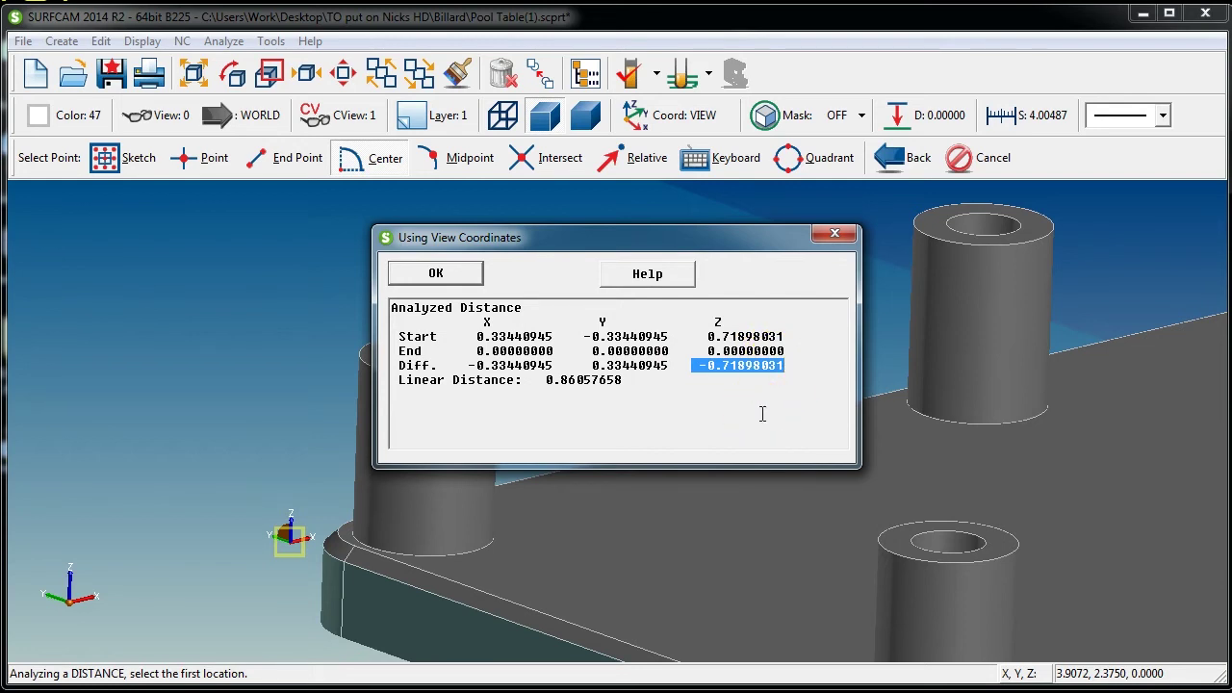
{"action": "key", "text": "Return"}
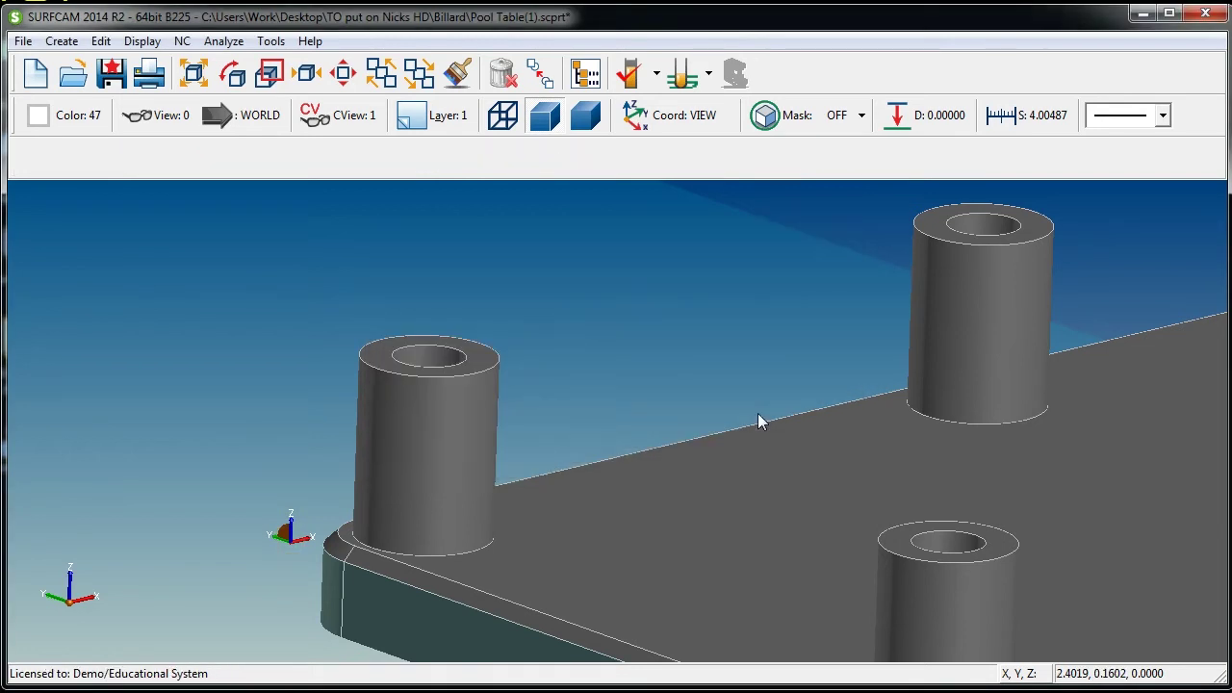
- Display view 1 and move all visible table geometry by a distance of X 0, Y 0, Z -0.71898031
{"action": "key", "text": "1"}
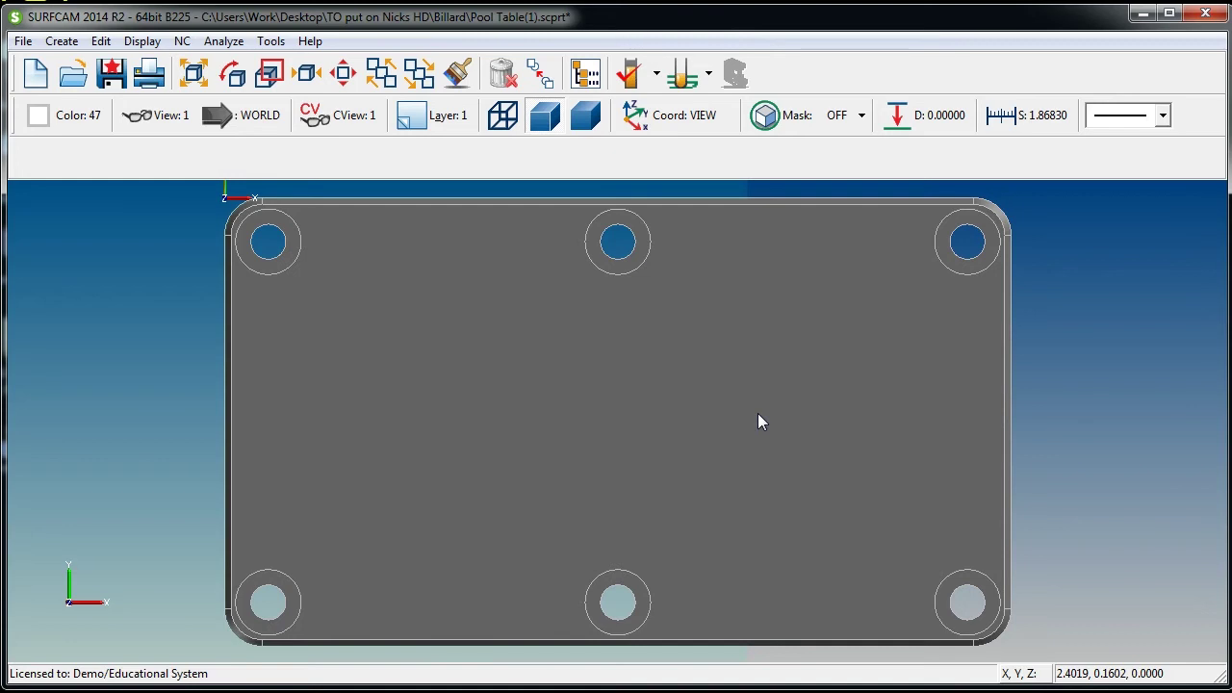
{"action": "scroll", "coordinate": [757, 421], "scroll_direction": "down", "scroll_amount": 2}
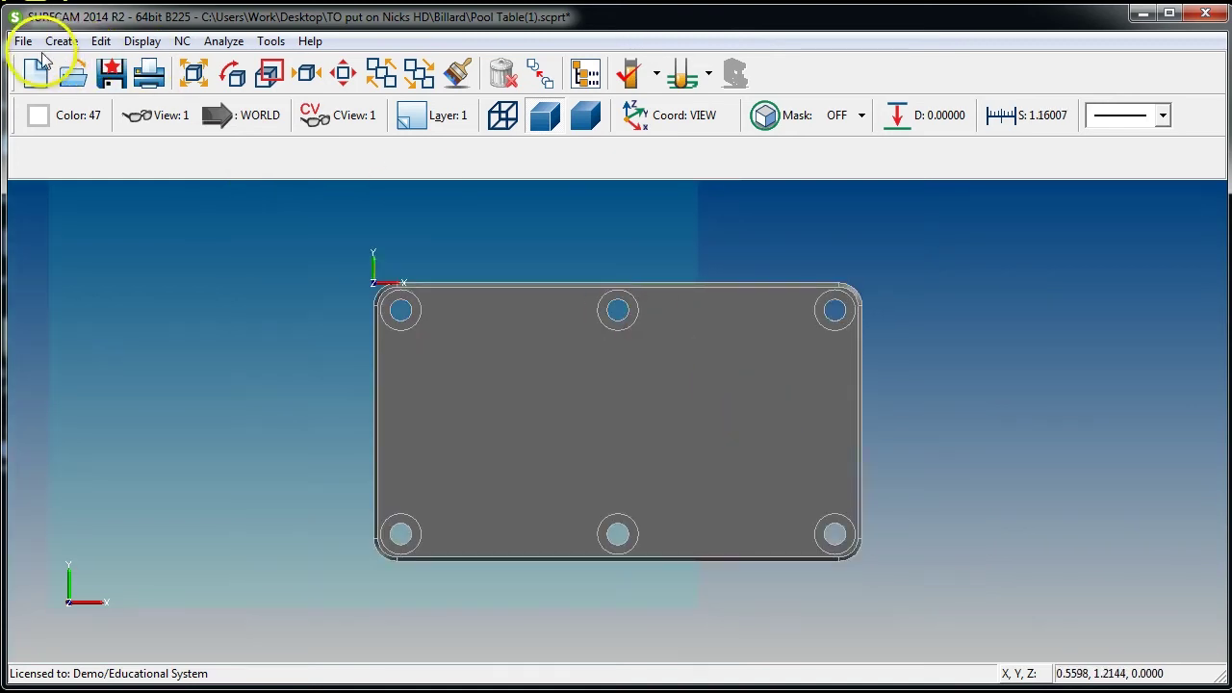
{"action": "left_click", "coordinate": [99, 42]}
{"action": "left_click", "coordinate": [154, 344]}
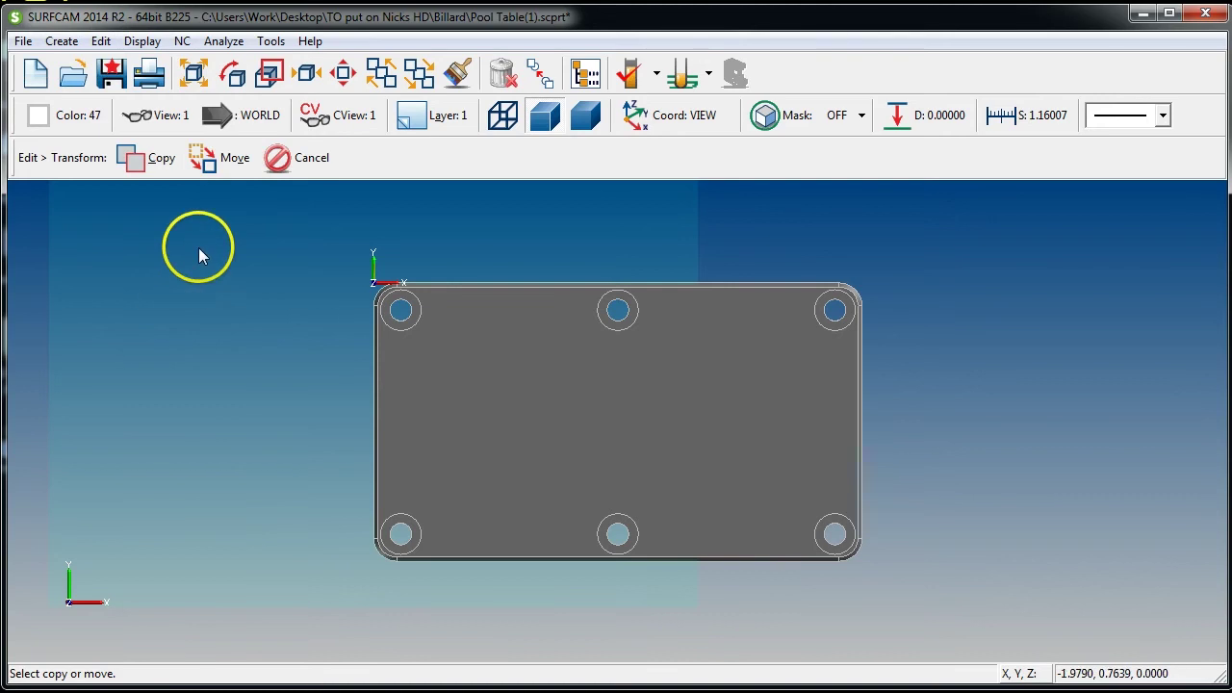
{"action": "left_click", "coordinate": [229, 160]}
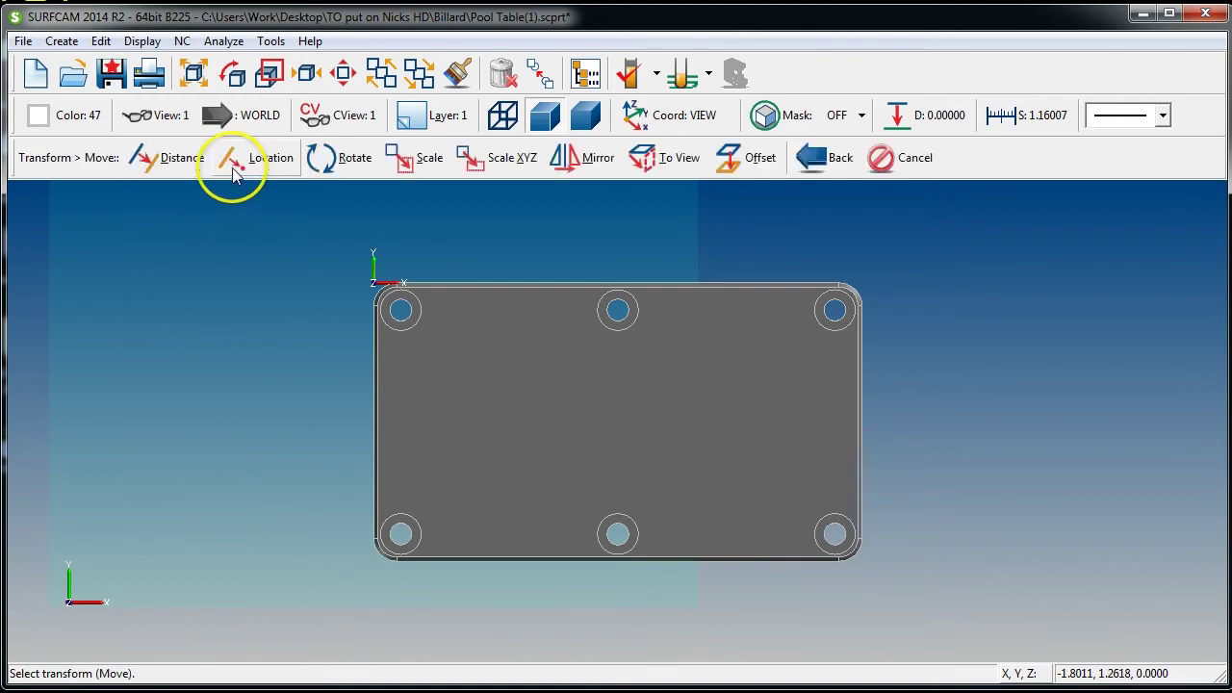
{"action": "left_click", "coordinate": [179, 162]}
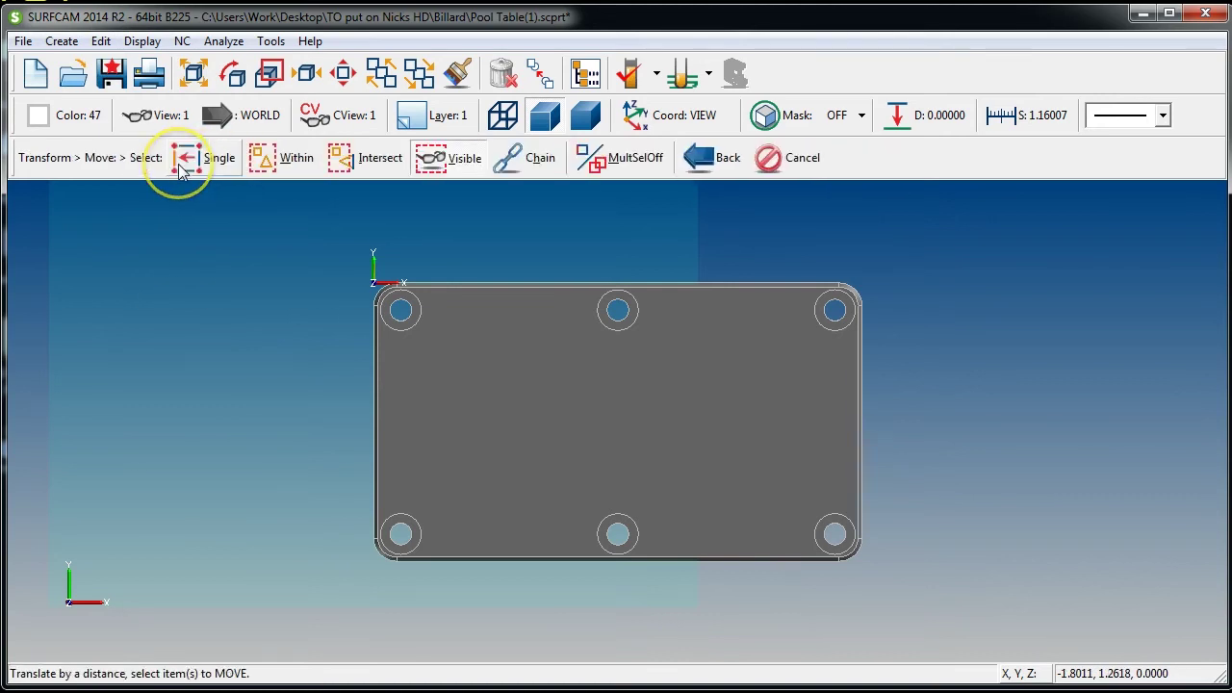
{"action": "left_click", "coordinate": [462, 160]}
{"action": "left_click", "coordinate": [626, 374]}
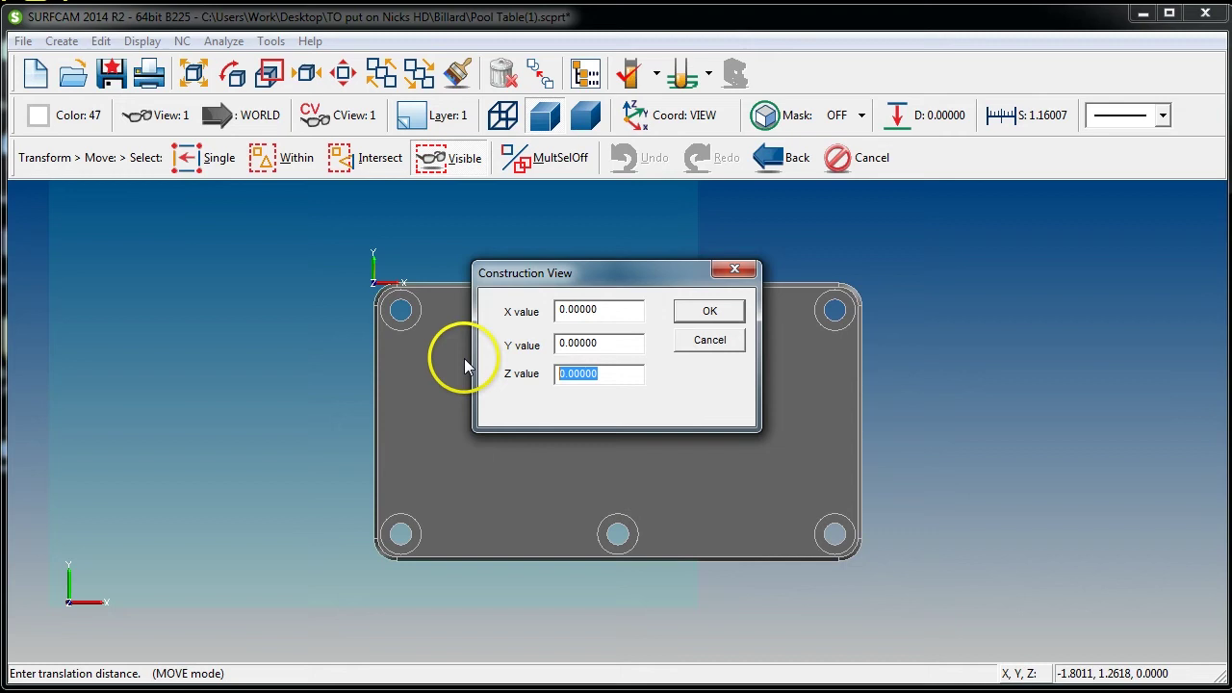
{"action": "type", "text": "-0.71898031"}
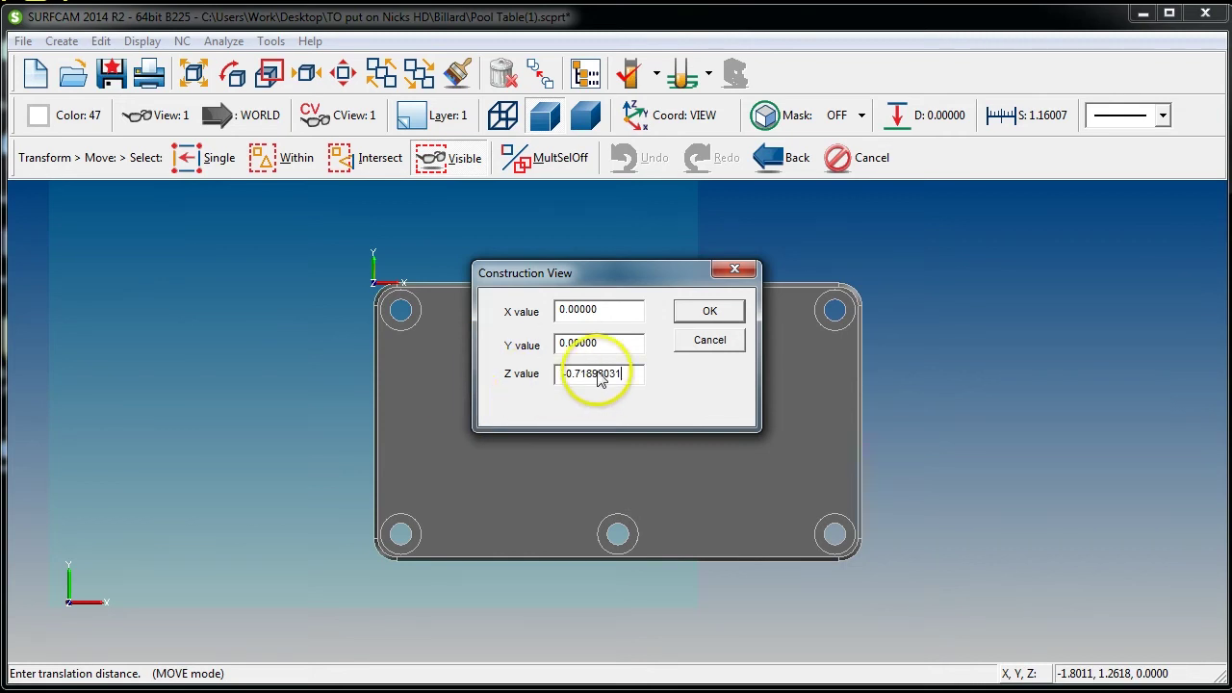
{"action": "left_click", "coordinate": [707, 311]}
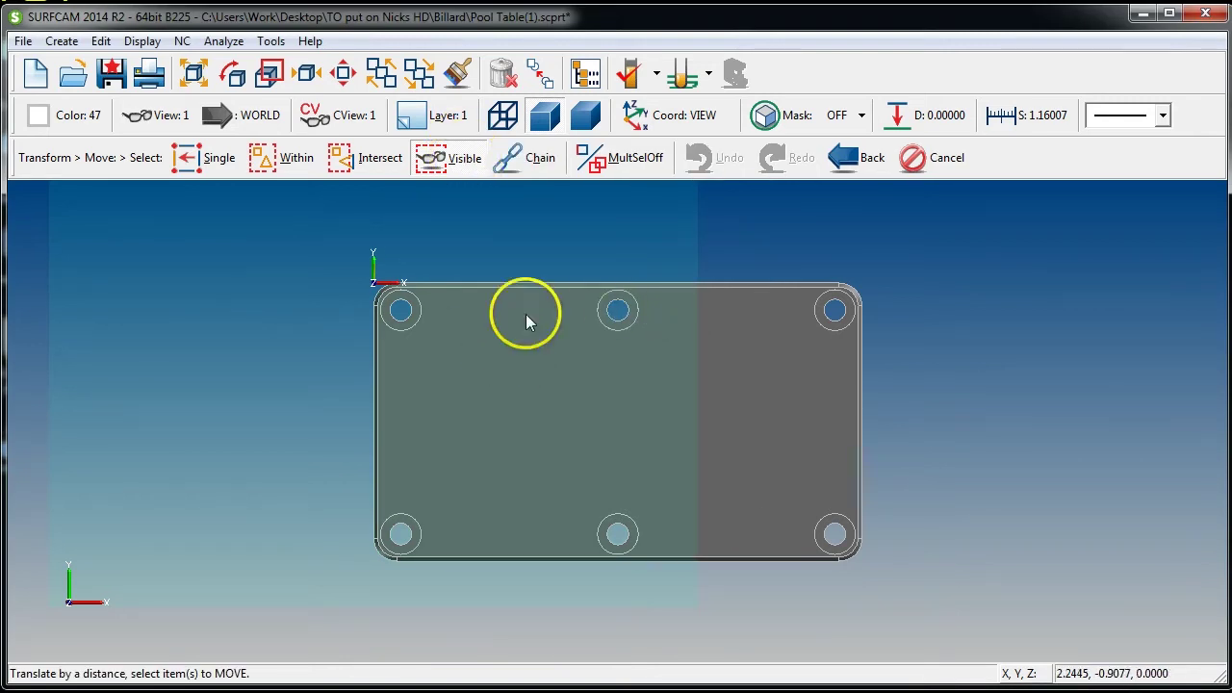
{"action": "middle_click_drag", "start_coordinate": [610, 394], "coordinate": [611, 326]}
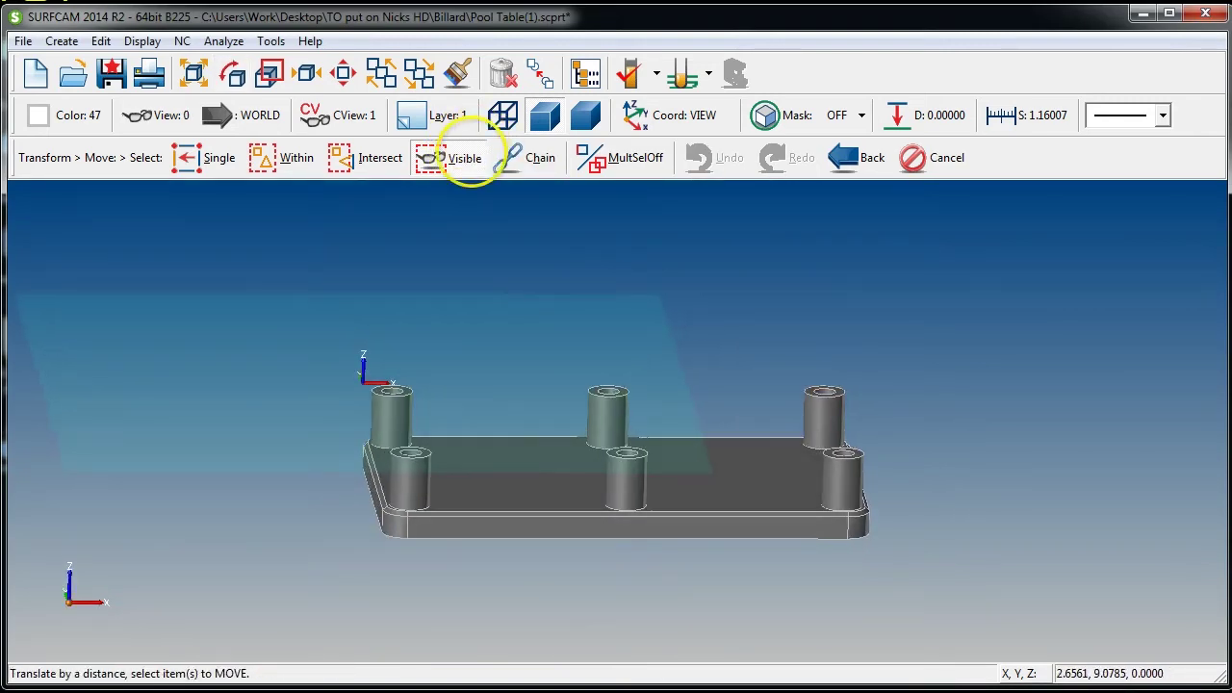
{"action": "left_click", "coordinate": [467, 157]}
{"action": "left_click_drag", "start_coordinate": [609, 381], "coordinate": [510, 377]}
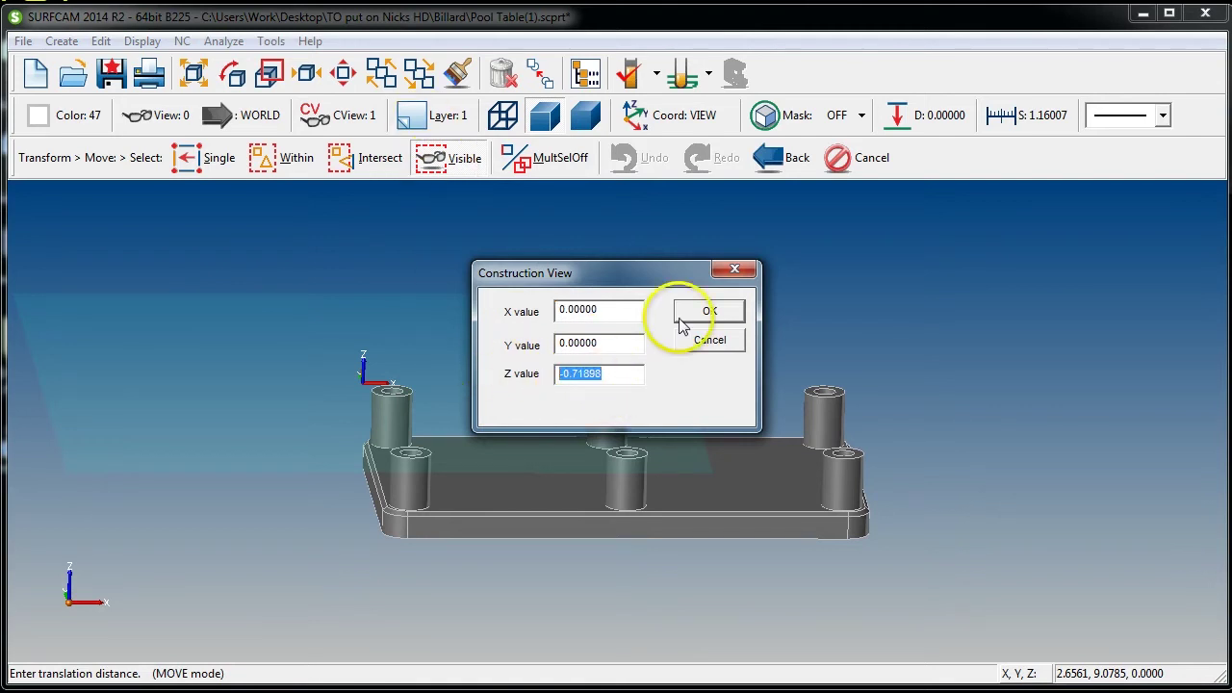
{"action": "left_click", "coordinate": [709, 346]}
{"action": "scroll", "coordinate": [593, 449], "scroll_direction": "up", "scroll_amount": 4}
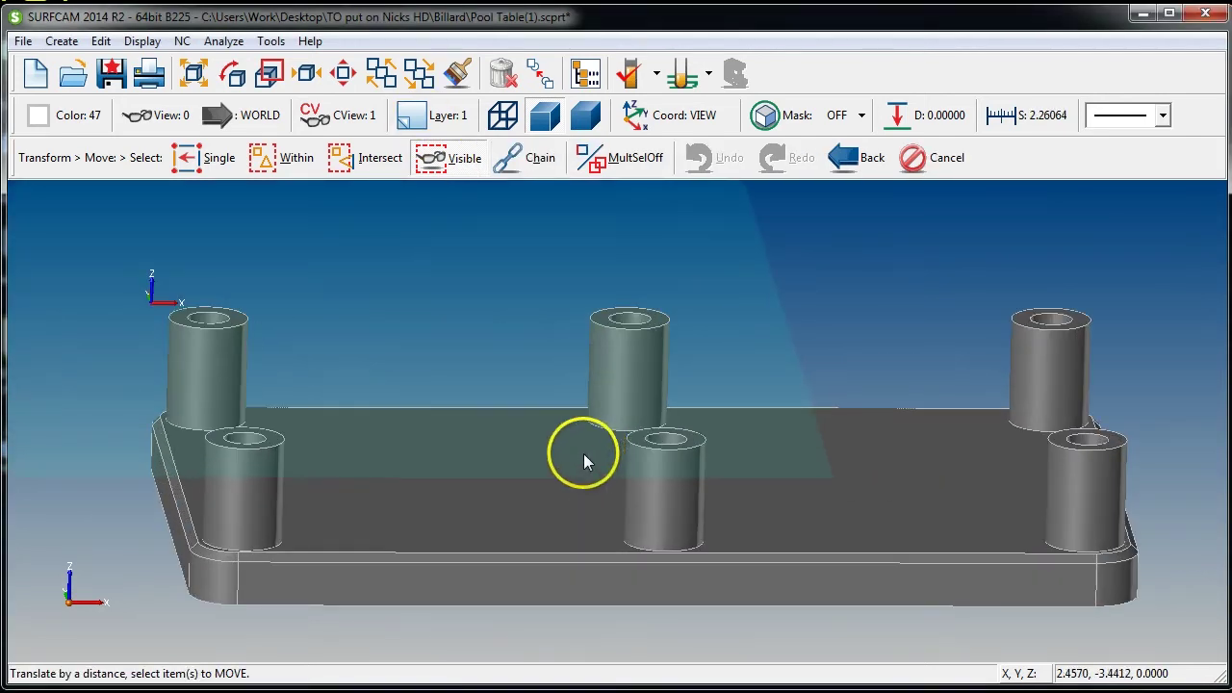
{"action": "key", "text": "Escape"}
{"action": "scroll", "coordinate": [549, 463], "scroll_direction": "down", "scroll_amount": 2}
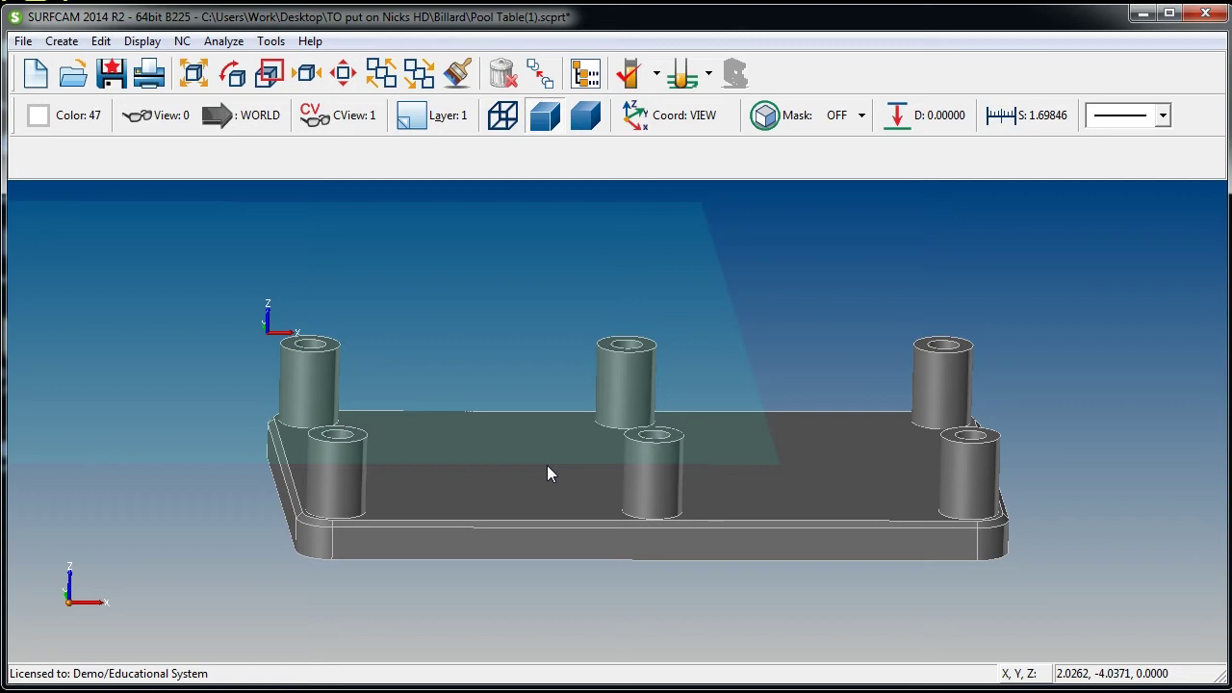
{"action": "left_click", "coordinate": [100, 41]}
{"action": "left_click", "coordinate": [146, 346]}
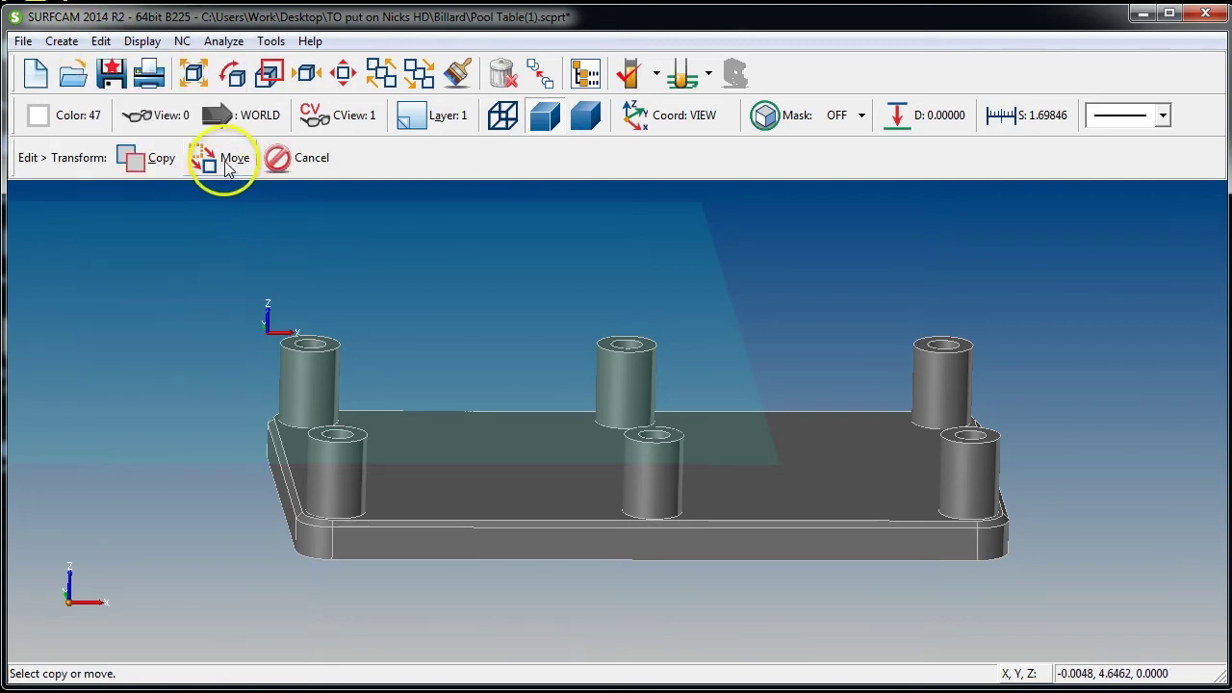
{"action": "left_click", "coordinate": [223, 160]}
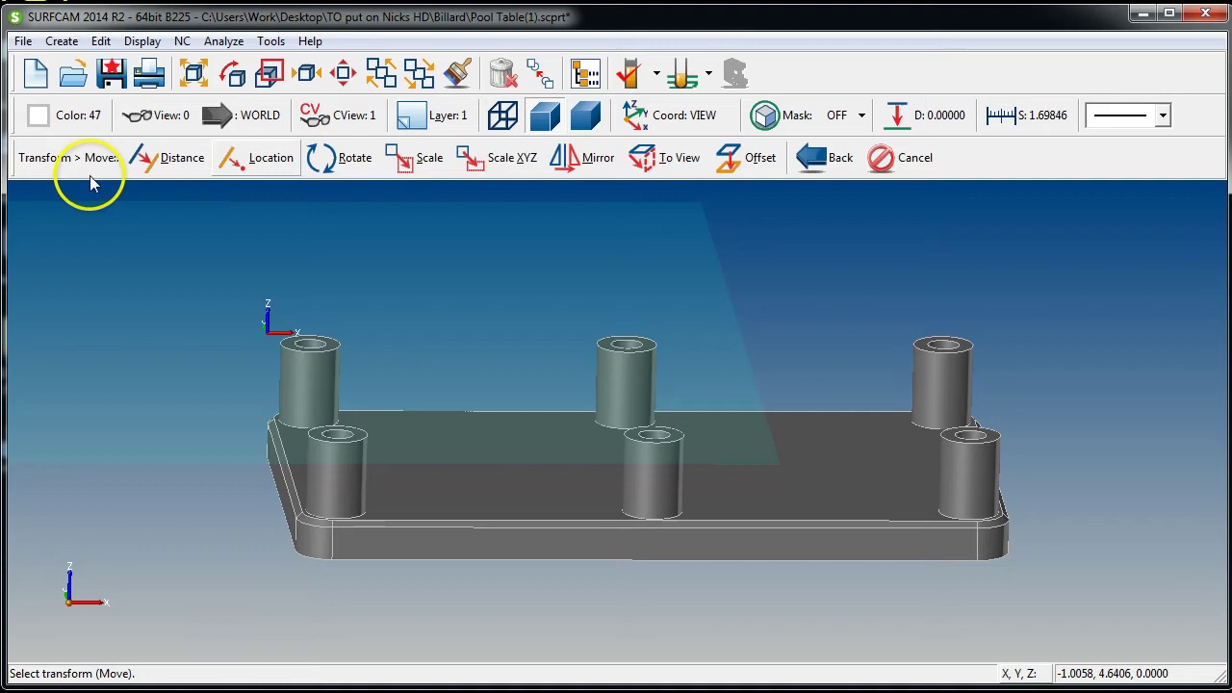
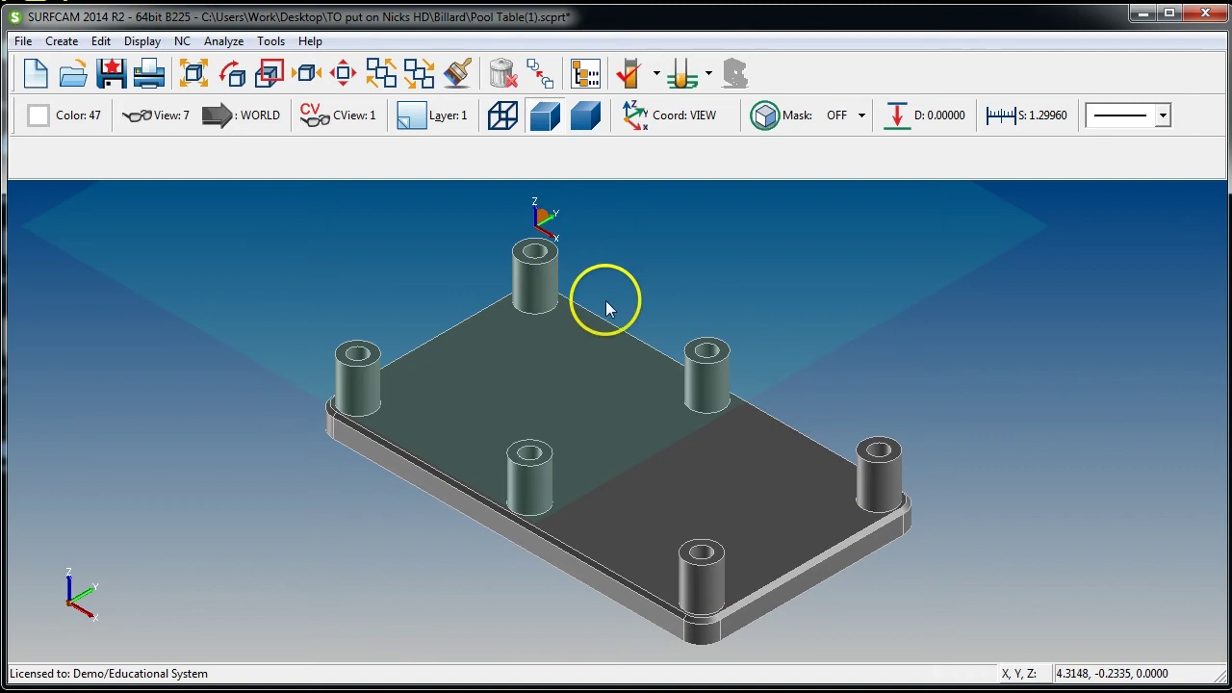
- Examine the legs-up table from several angles and in view 1, checking the leg tops and table corner against the origin axes
{"action": "scroll", "coordinate": [446, 321], "scroll_direction": "up", "scroll_amount": 6}
{"action": "middle_click_drag", "start_coordinate": [454, 390], "coordinate": [494, 386]}
{"action": "scroll", "coordinate": [1088, 440], "scroll_direction": "down", "scroll_amount": 3}
{"action": "scroll", "coordinate": [416, 473], "scroll_direction": "up", "scroll_amount": 4}
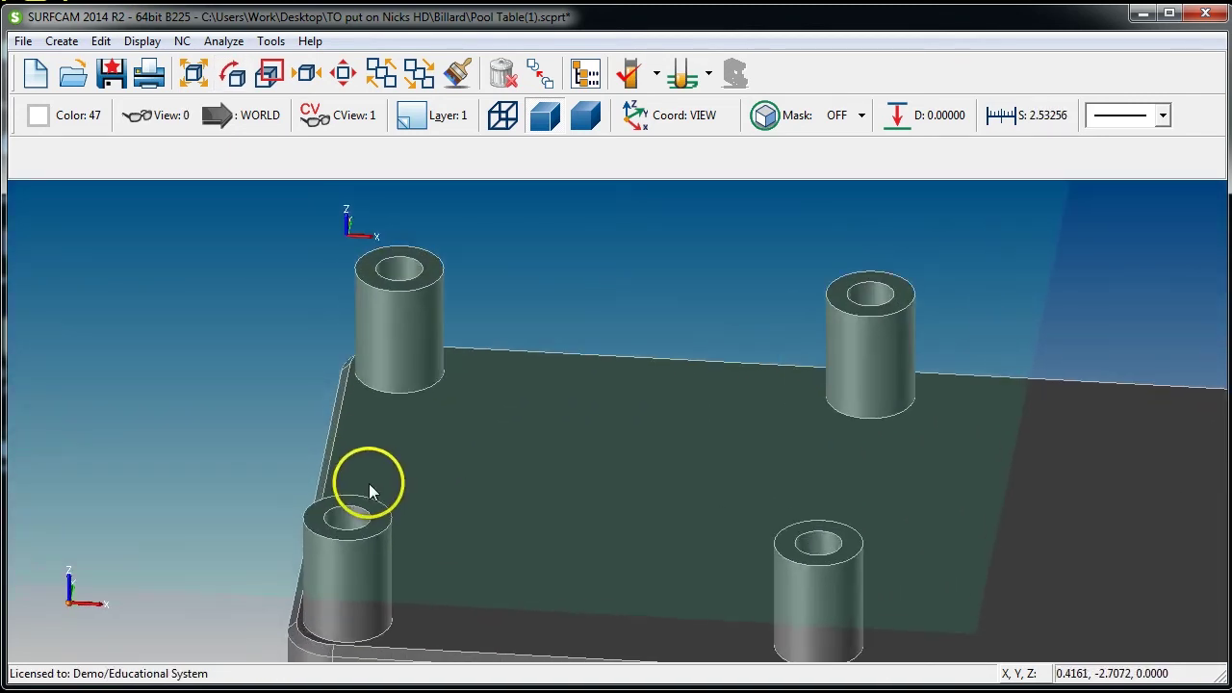
{"action": "scroll", "coordinate": [344, 487], "scroll_direction": "down", "scroll_amount": 3}
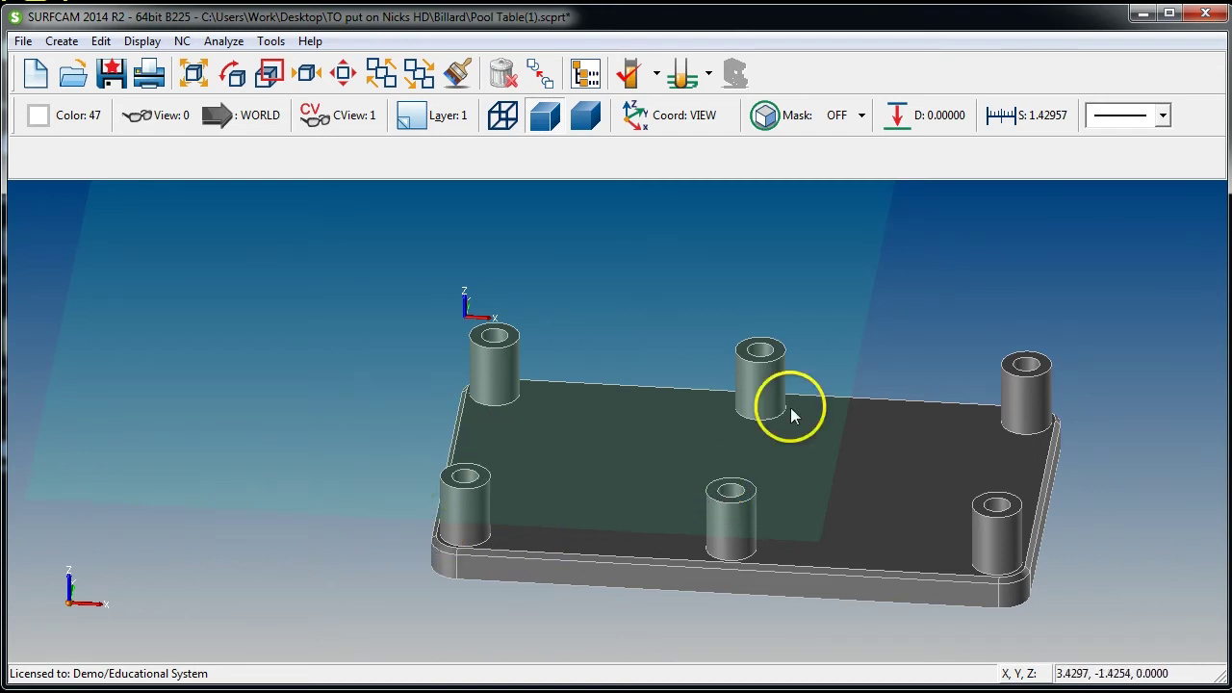
{"action": "scroll", "coordinate": [794, 399], "scroll_direction": "down", "scroll_amount": 1}
{"action": "scroll", "coordinate": [791, 397], "scroll_direction": "up", "scroll_amount": 1}
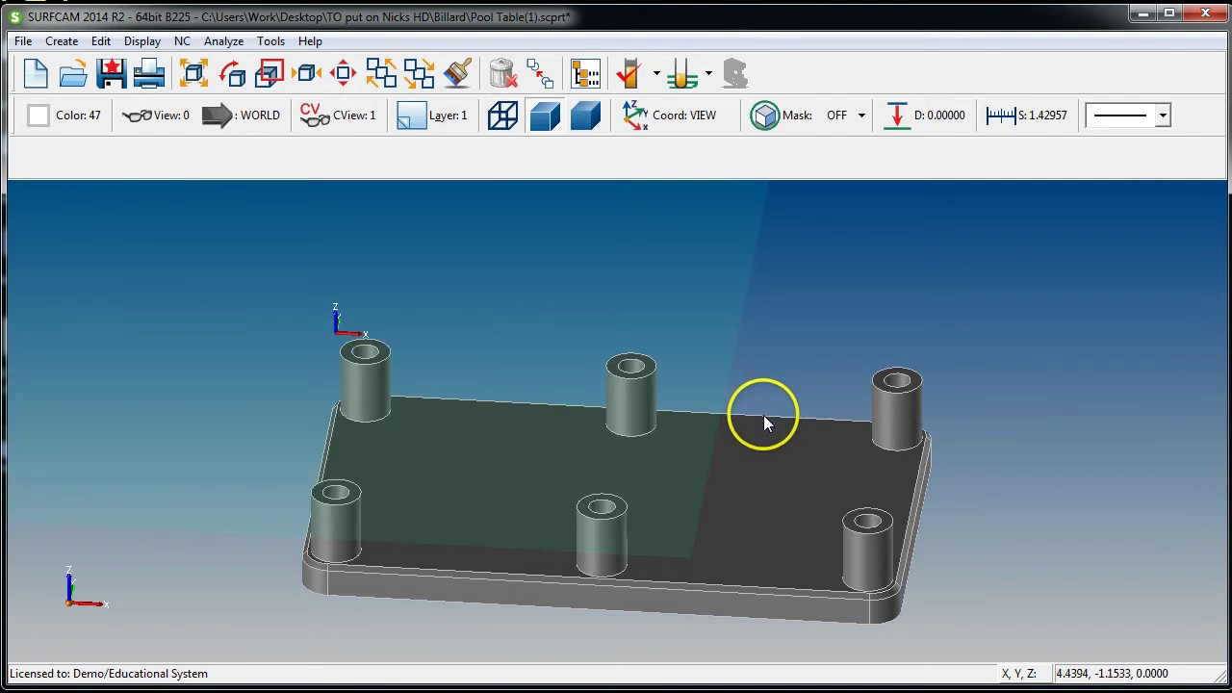
{"action": "middle_click_drag", "start_coordinate": [755, 422], "coordinate": [708, 434]}
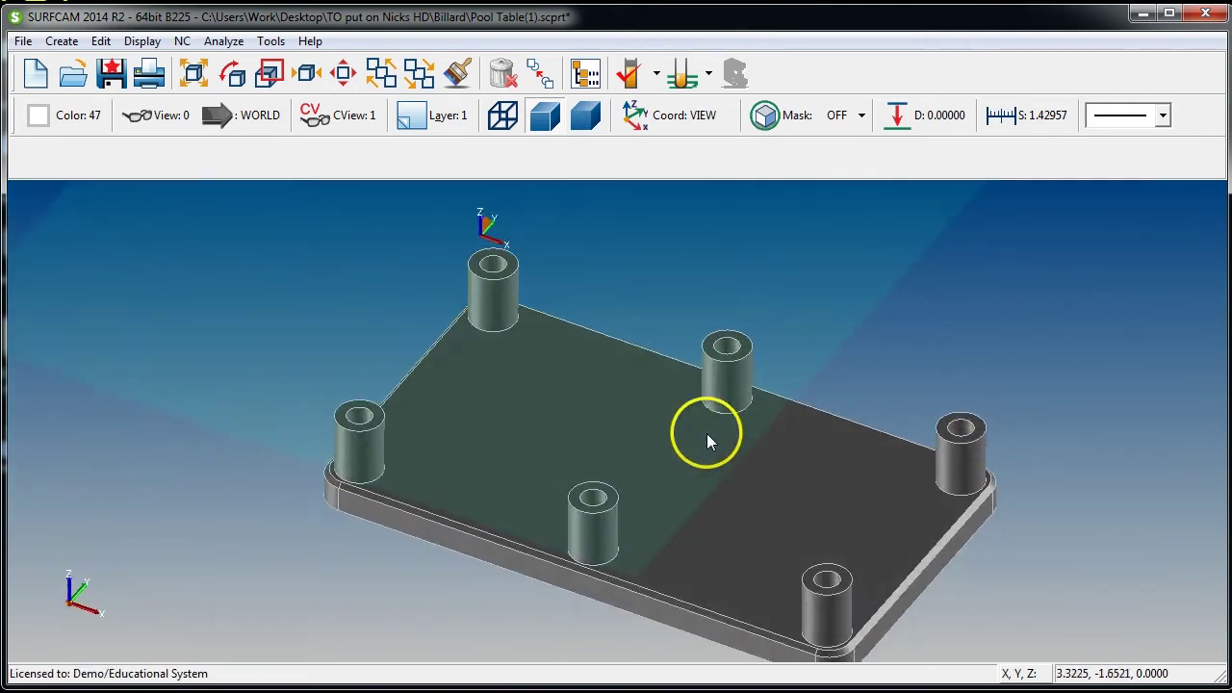
{"action": "scroll", "coordinate": [547, 267], "scroll_direction": "up", "scroll_amount": 2}
{"action": "scroll", "coordinate": [546, 265], "scroll_direction": "down", "scroll_amount": 2}
{"action": "middle_click_drag", "start_coordinate": [509, 307], "coordinate": [502, 322]}
{"action": "key", "text": "1"}
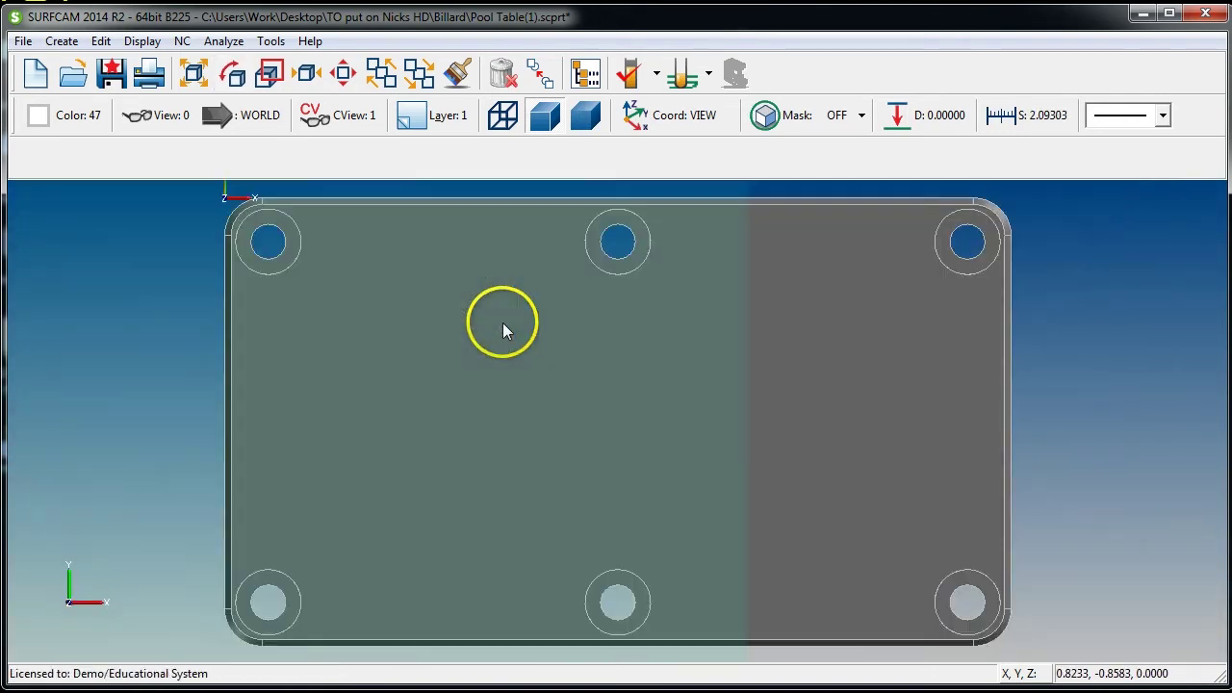
{"action": "scroll", "coordinate": [376, 353], "scroll_direction": "down", "scroll_amount": 1}
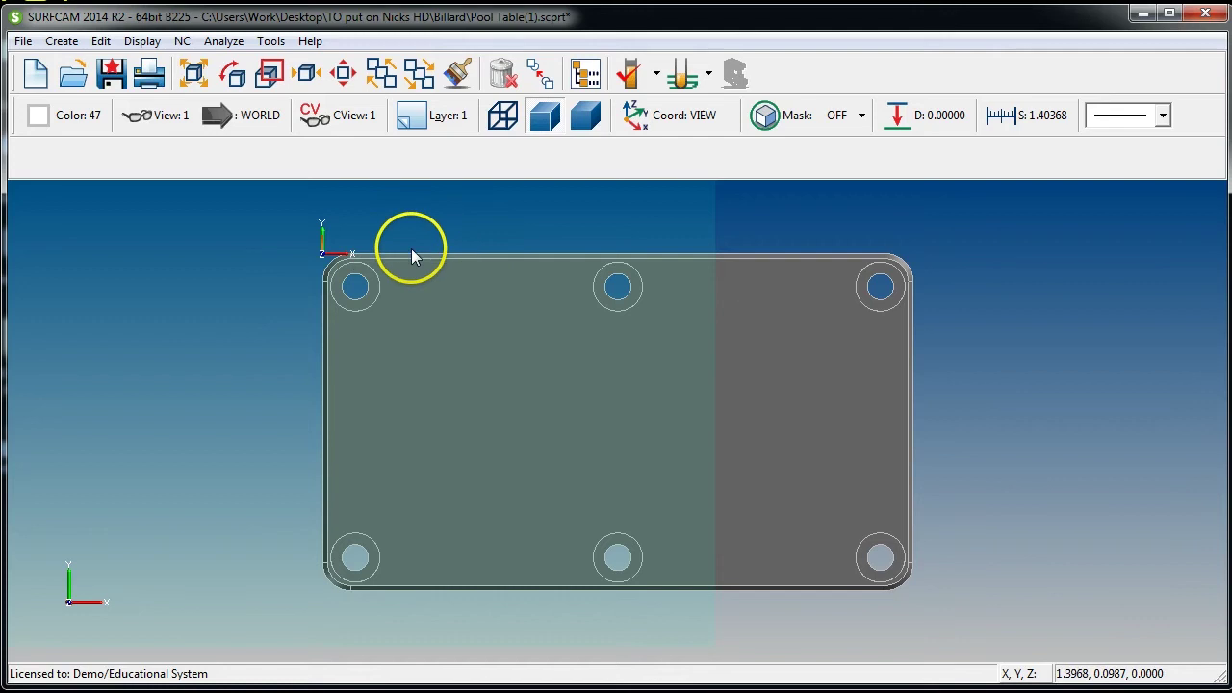
{"action": "middle_click_drag", "start_coordinate": [432, 390], "coordinate": [432, 311]}
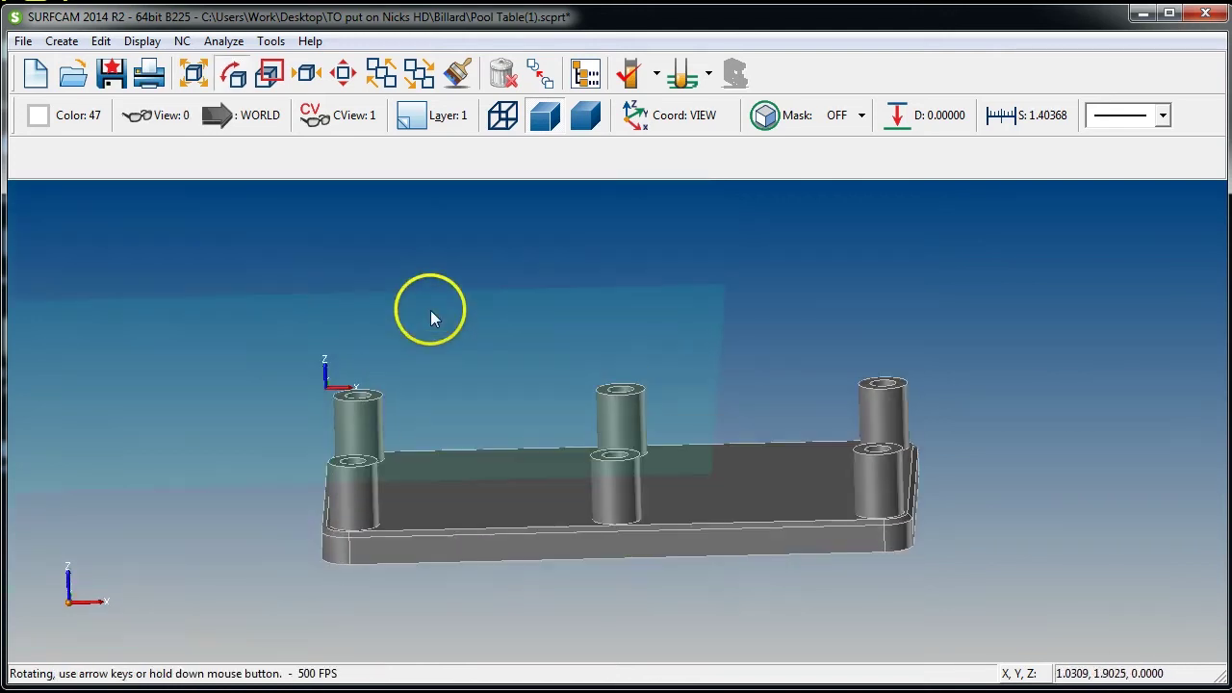
{"action": "middle_click_drag", "start_coordinate": [534, 399], "coordinate": [512, 413]}
{"action": "key", "text": "1"}
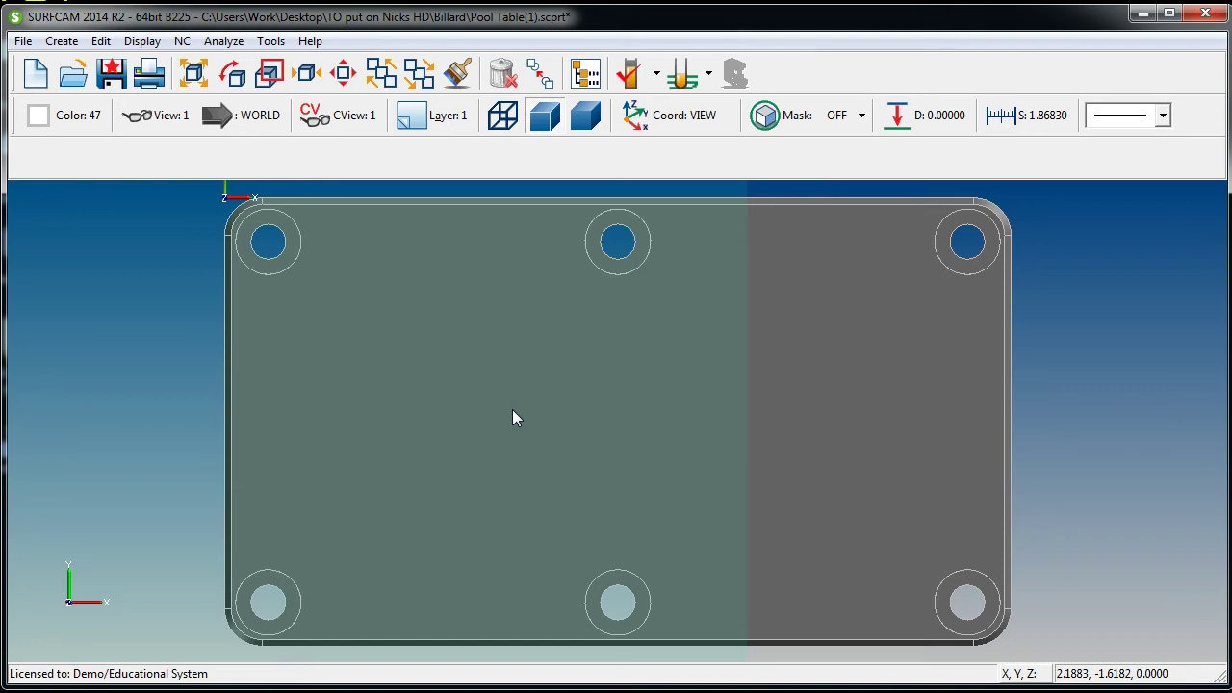
{"action": "left_click_drag", "start_coordinate": [512, 412], "coordinate": [382, 284]}
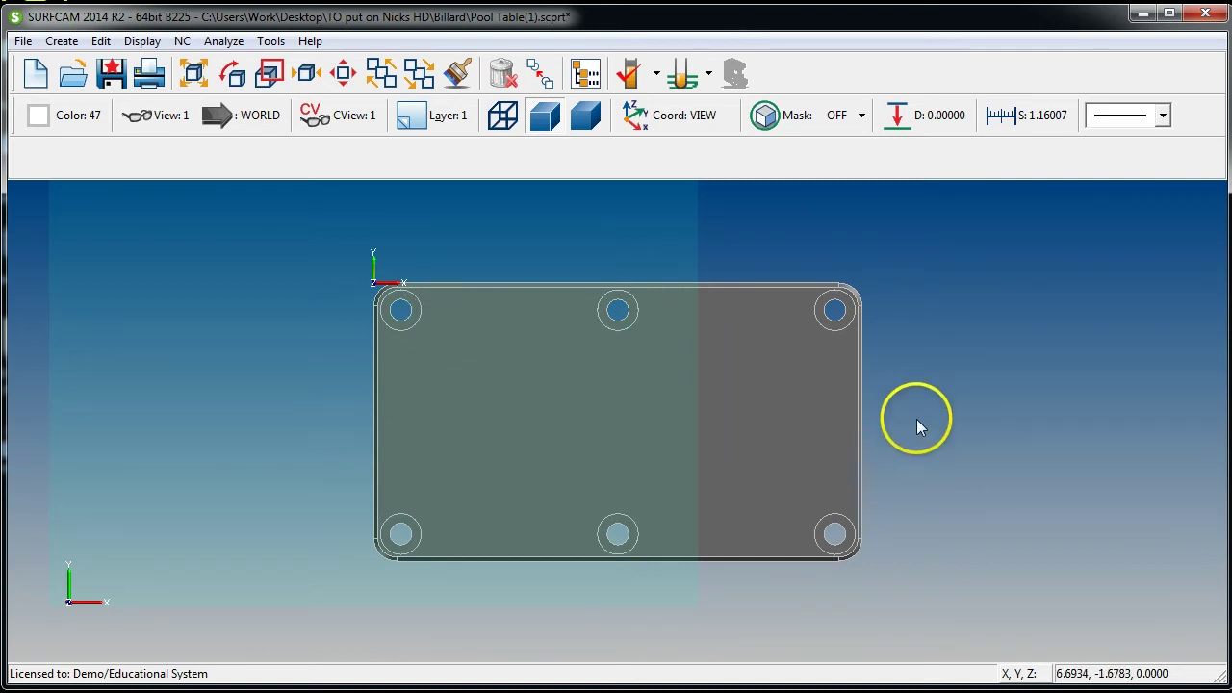
{"action": "scroll", "coordinate": [635, 456], "scroll_direction": "down", "scroll_amount": 2}
{"action": "scroll", "coordinate": [632, 453], "scroll_direction": "up", "scroll_amount": 4}
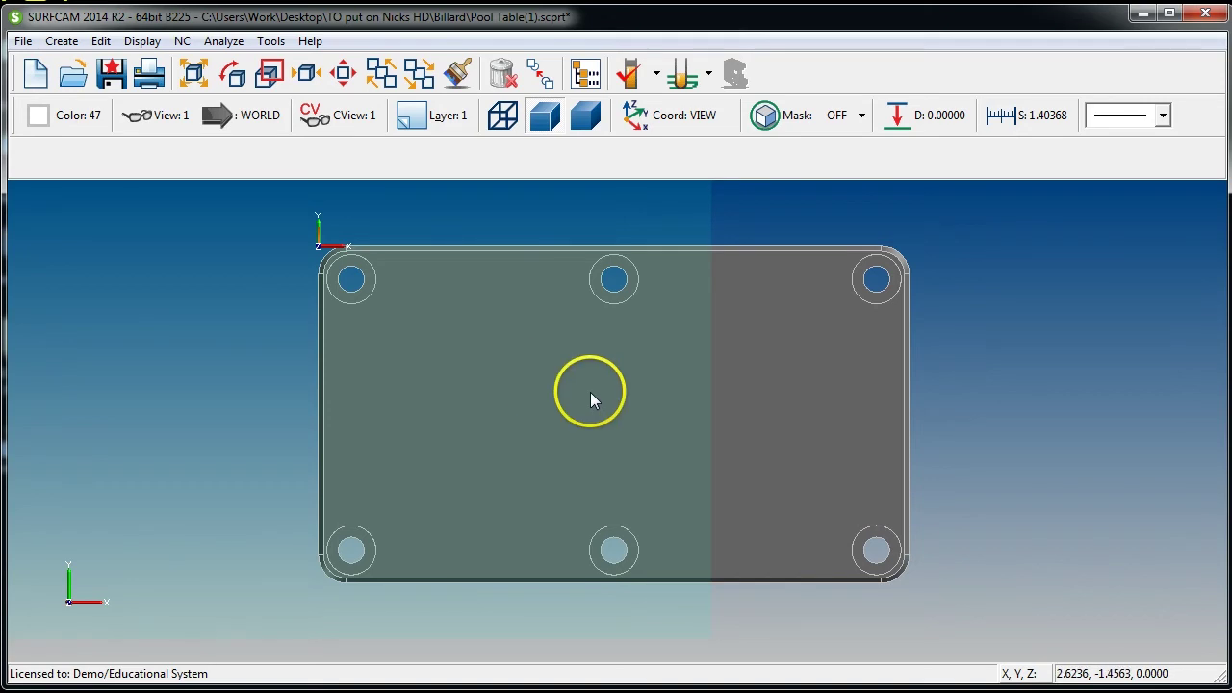
{"action": "middle_click_drag", "start_coordinate": [720, 438], "coordinate": [671, 394]}
{"action": "scroll", "coordinate": [647, 409], "scroll_direction": "up", "scroll_amount": 4}
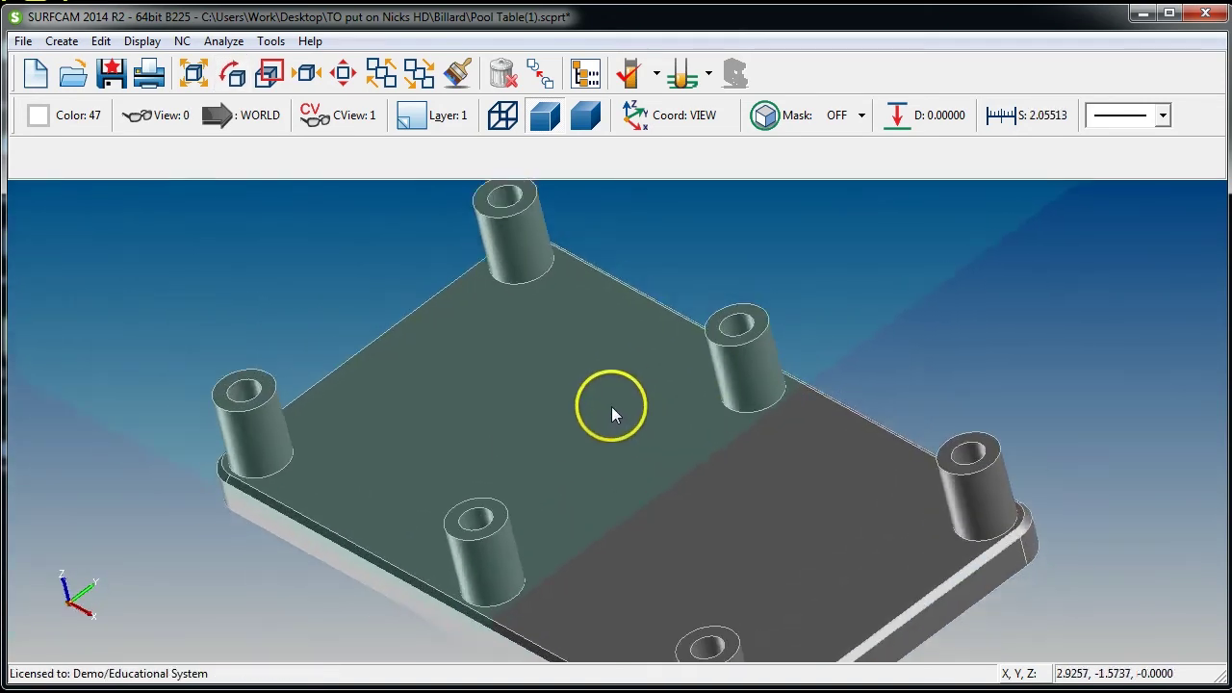
{"action": "scroll", "coordinate": [606, 404], "scroll_direction": "down", "scroll_amount": 6}
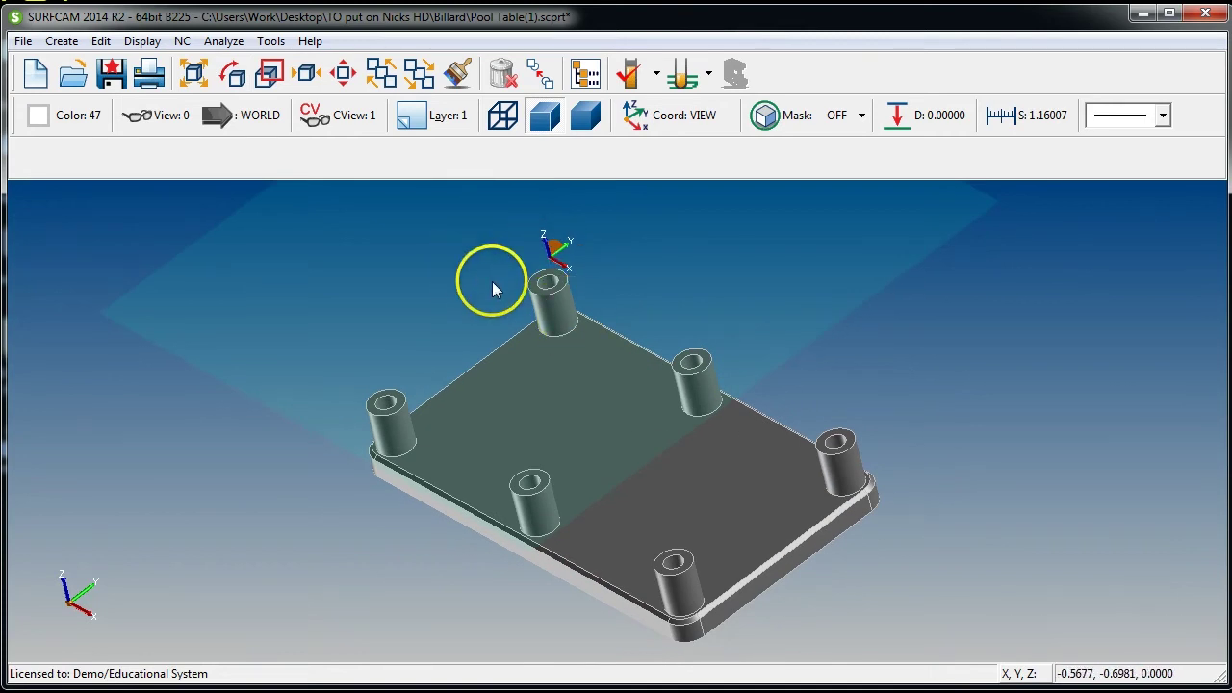
{"action": "key", "text": "1"}
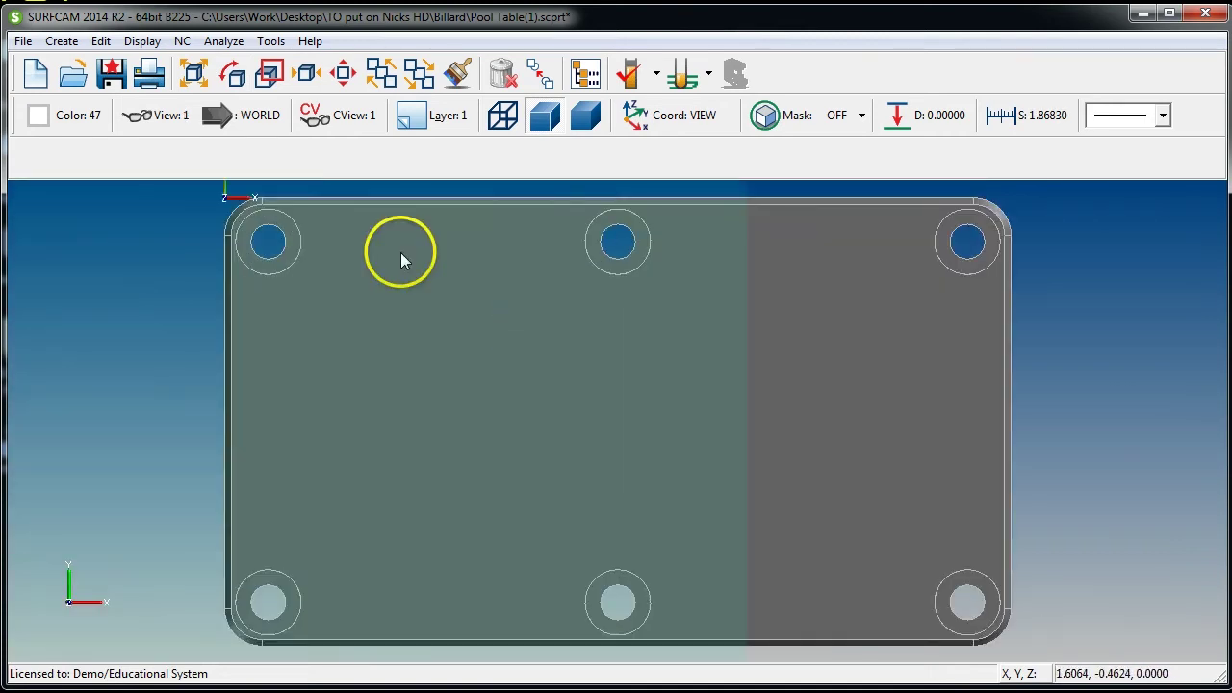
{"action": "scroll", "coordinate": [319, 269], "scroll_direction": "down", "scroll_amount": 3}
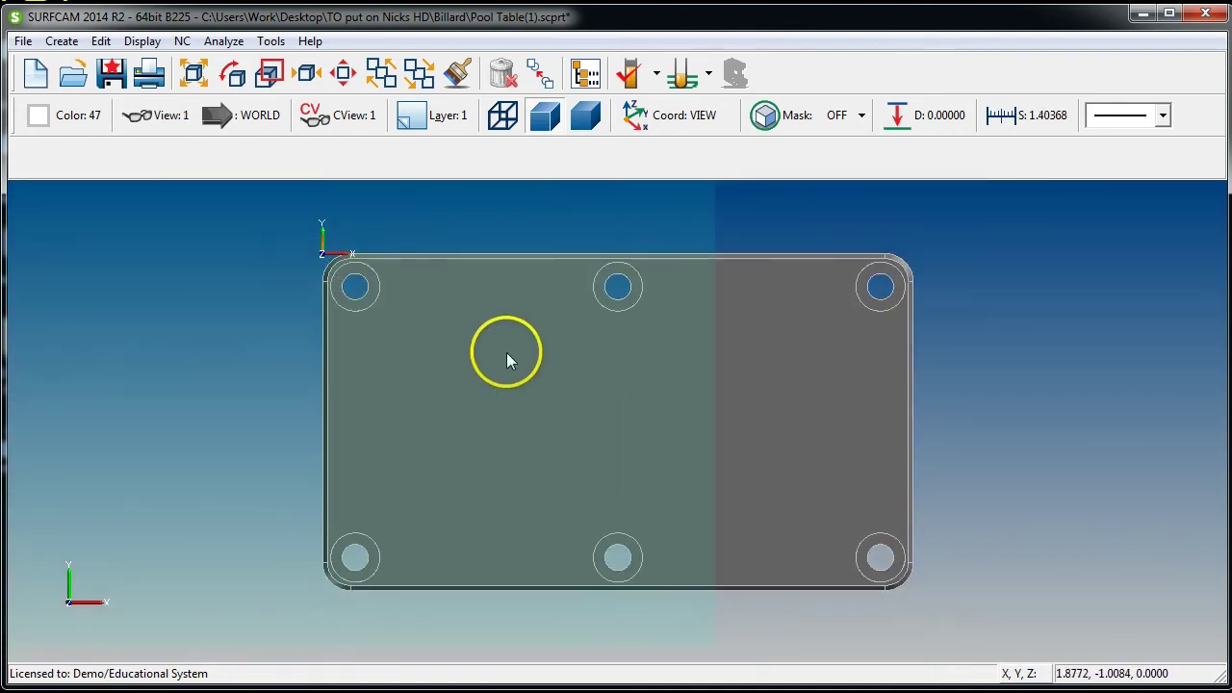
{"action": "middle_click_drag", "start_coordinate": [506, 352], "coordinate": [486, 279]}
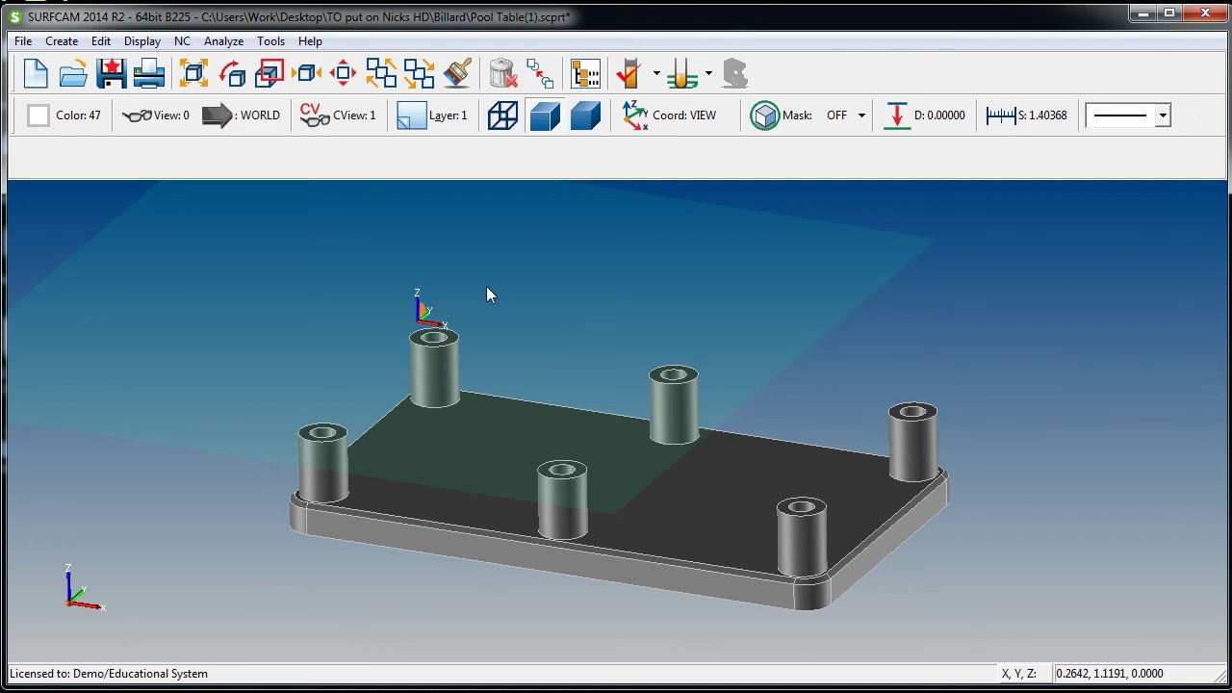
- In view 1, create an end-point line between the centers of the two middle leg holes
{"action": "key", "text": "1"}
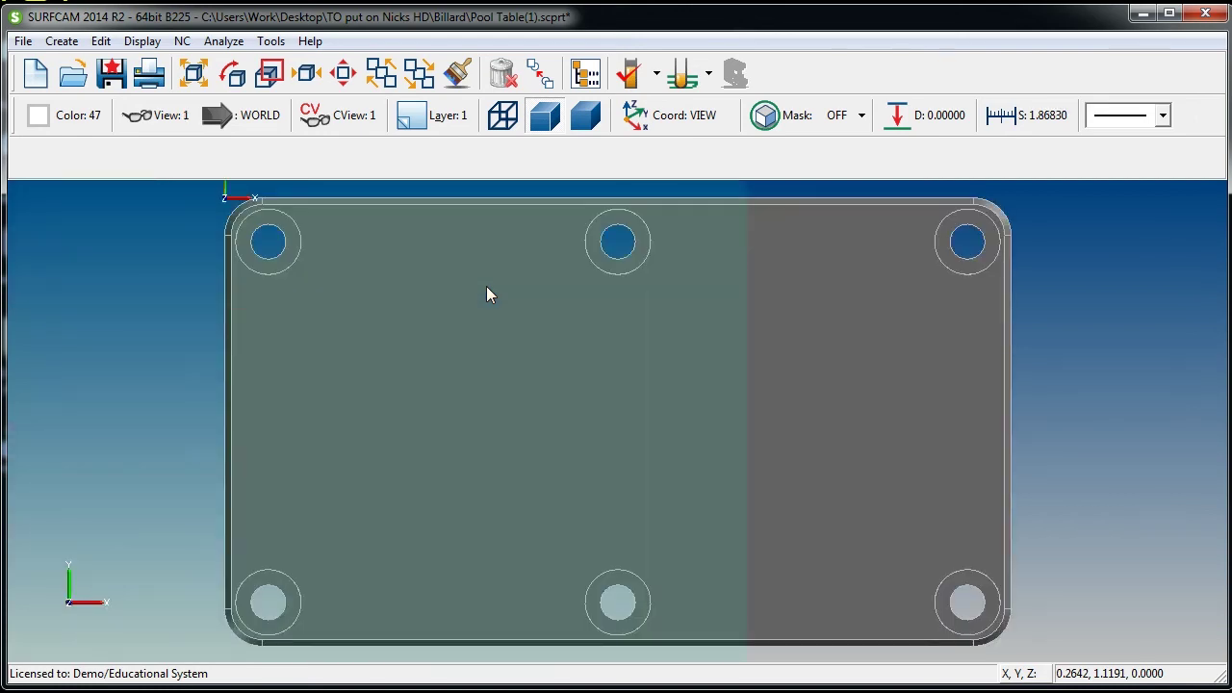
{"action": "scroll", "coordinate": [508, 304], "scroll_direction": "down", "scroll_amount": 4}
{"action": "scroll", "coordinate": [693, 435], "scroll_direction": "up", "scroll_amount": 1}
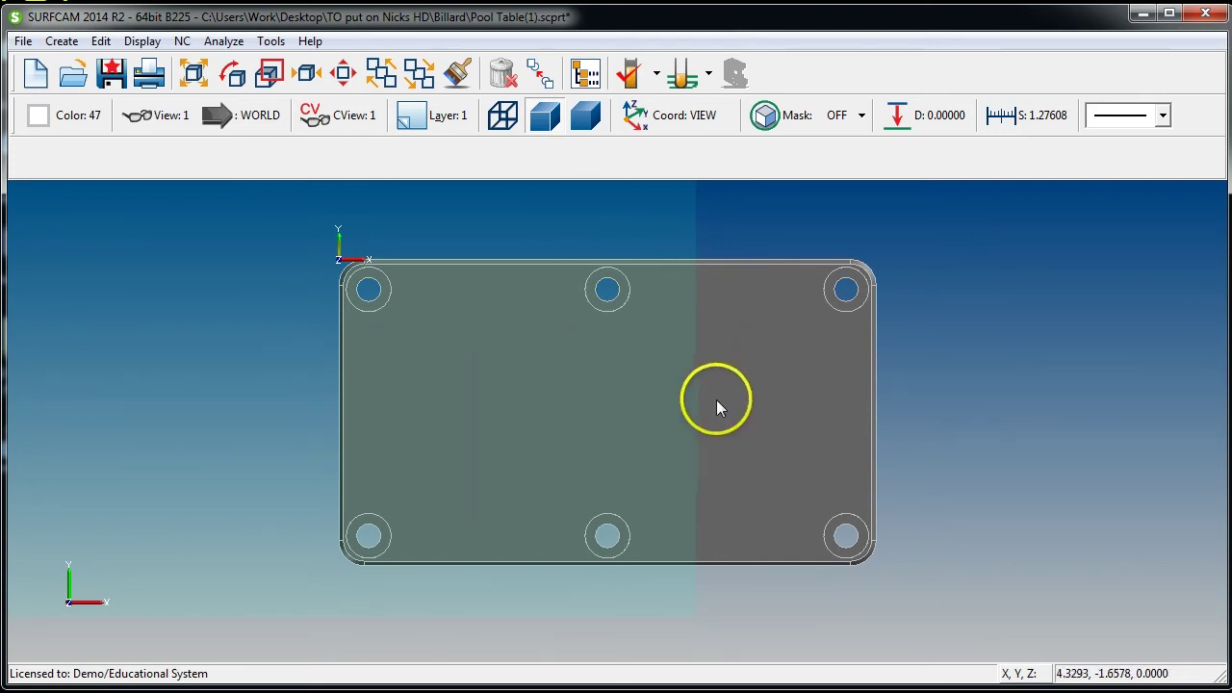
{"action": "scroll", "coordinate": [713, 414], "scroll_direction": "down", "scroll_amount": 2}
{"action": "scroll", "coordinate": [665, 435], "scroll_direction": "up", "scroll_amount": 3}
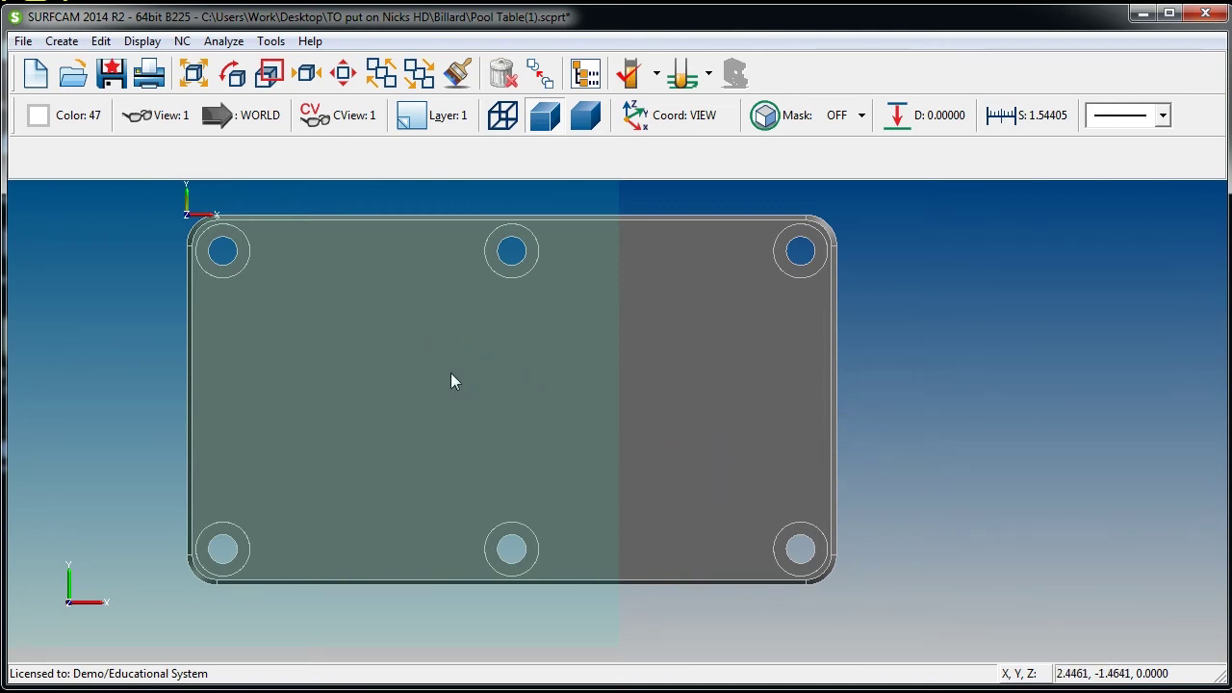
{"action": "key", "text": "alt+c"}
{"action": "key", "text": "l"}
{"action": "key", "text": "e"}
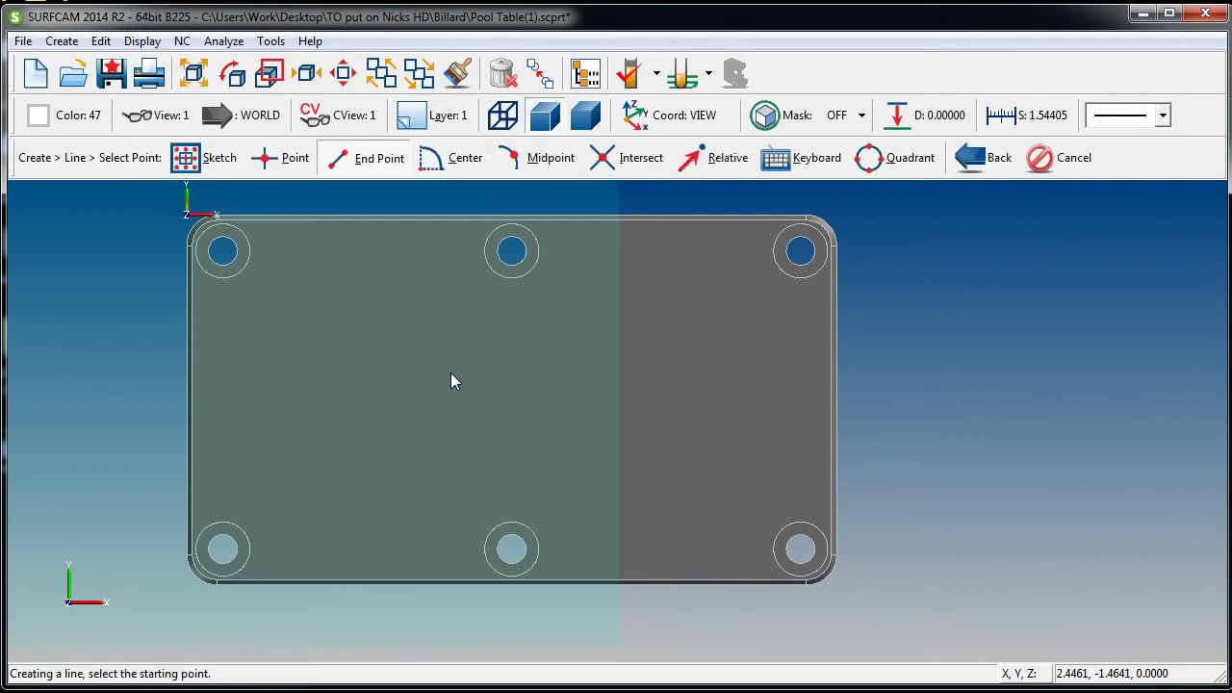
{"action": "left_click", "coordinate": [452, 162]}
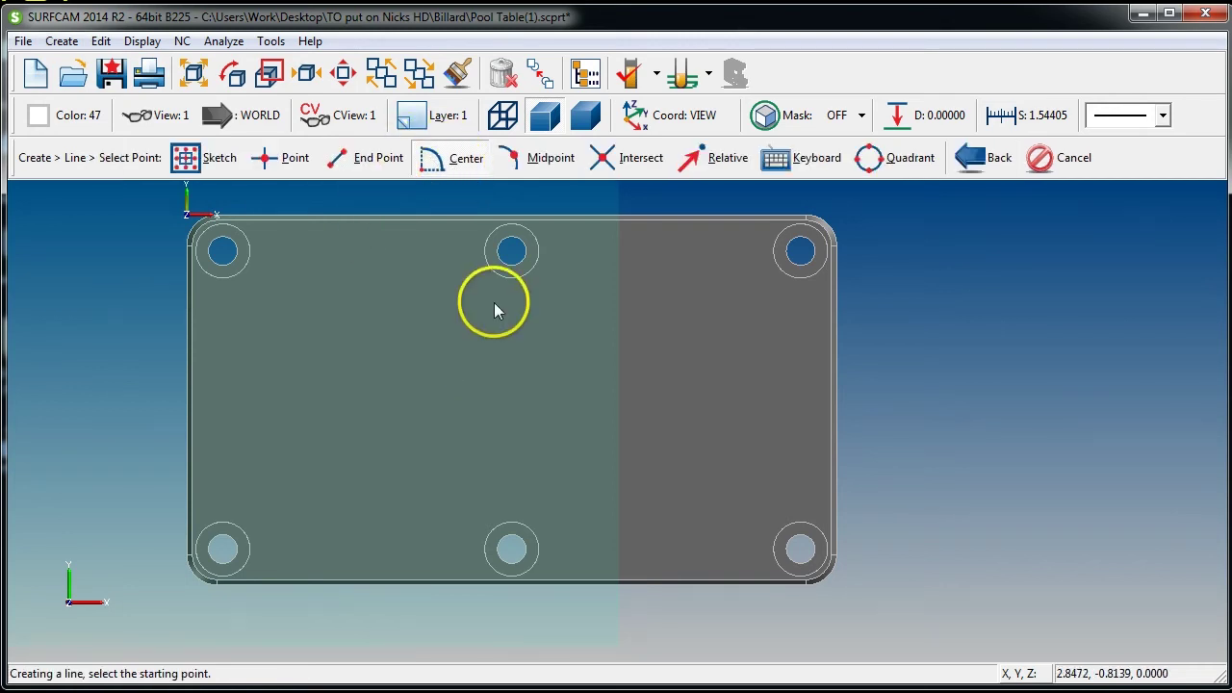
{"action": "scroll", "coordinate": [494, 303], "scroll_direction": "up", "scroll_amount": 3}
{"action": "left_click", "coordinate": [568, 284]}
{"action": "scroll", "coordinate": [585, 493], "scroll_direction": "down", "scroll_amount": 2}
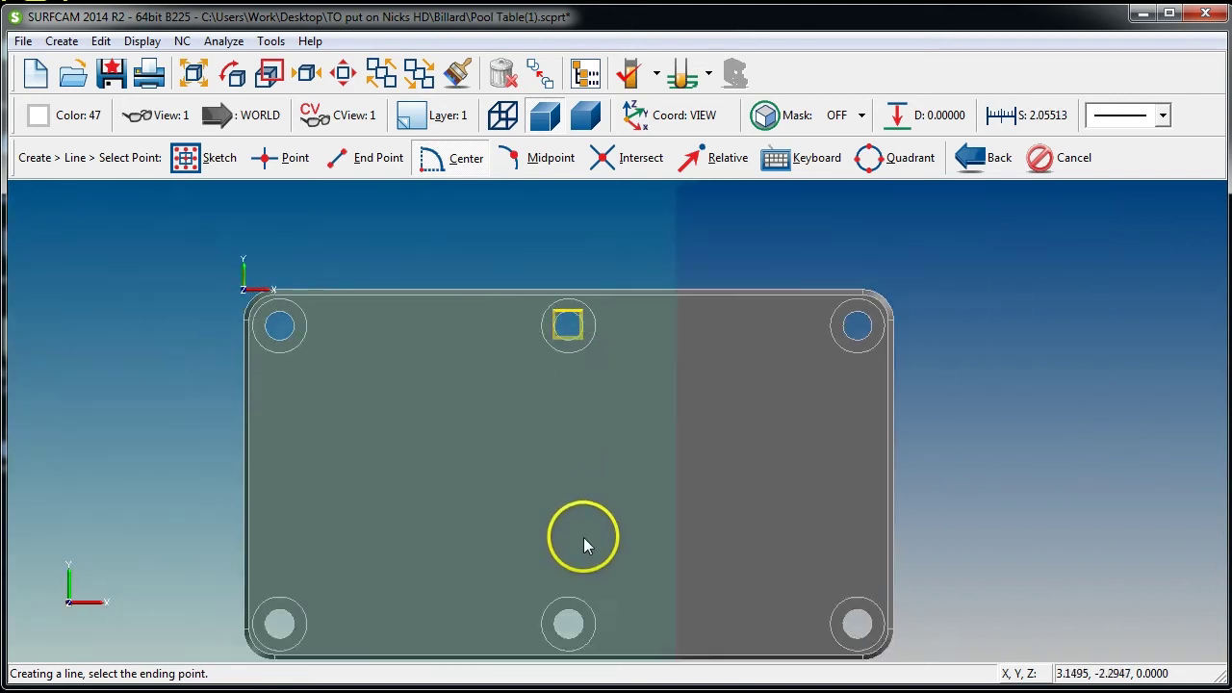
{"action": "left_click", "coordinate": [590, 626]}
{"action": "scroll", "coordinate": [579, 500], "scroll_direction": "down", "scroll_amount": 3}
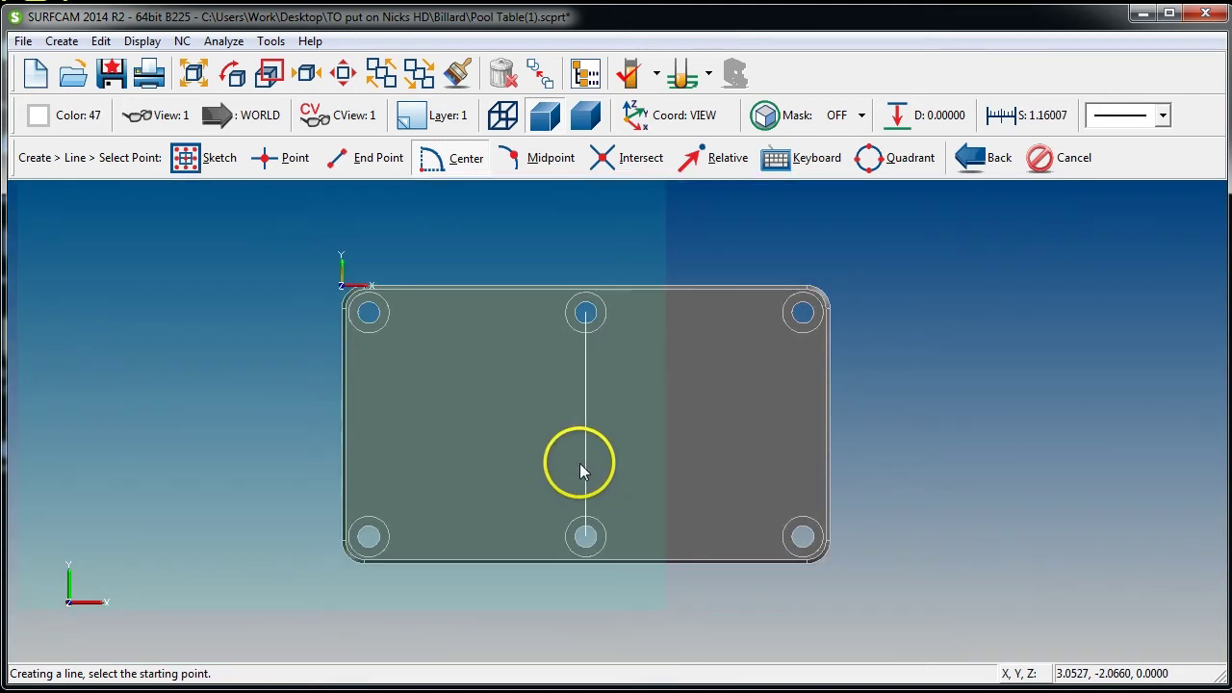
{"action": "key", "text": "Escape"}
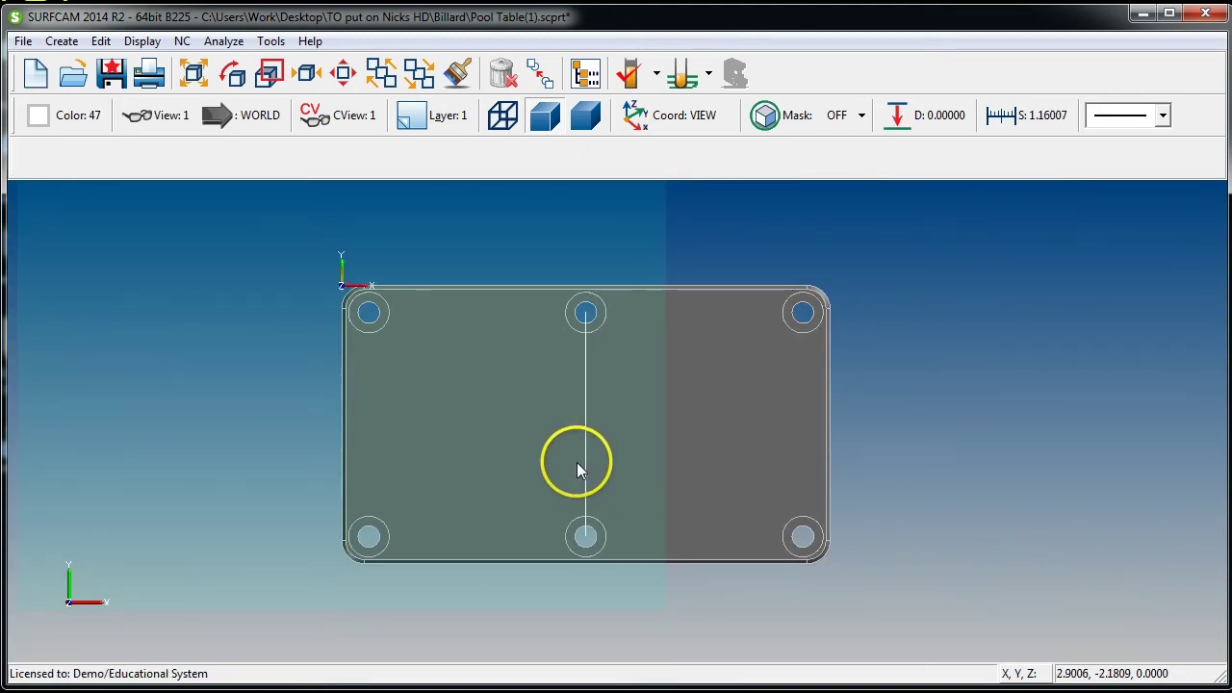
- Create a horizontal line through the midpoint of the line joining the middle legs, and check it at an angle and in view 1
{"action": "key", "text": "alt+c"}
{"action": "key", "text": "l"}
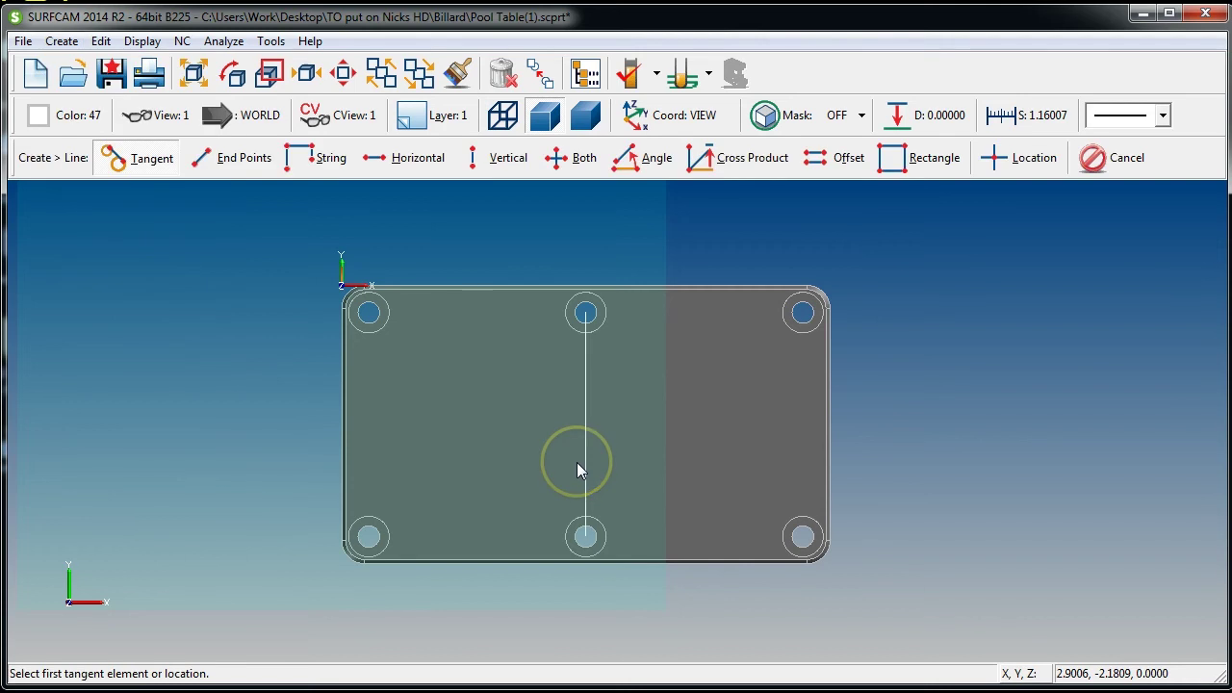
{"action": "key", "text": "e"}
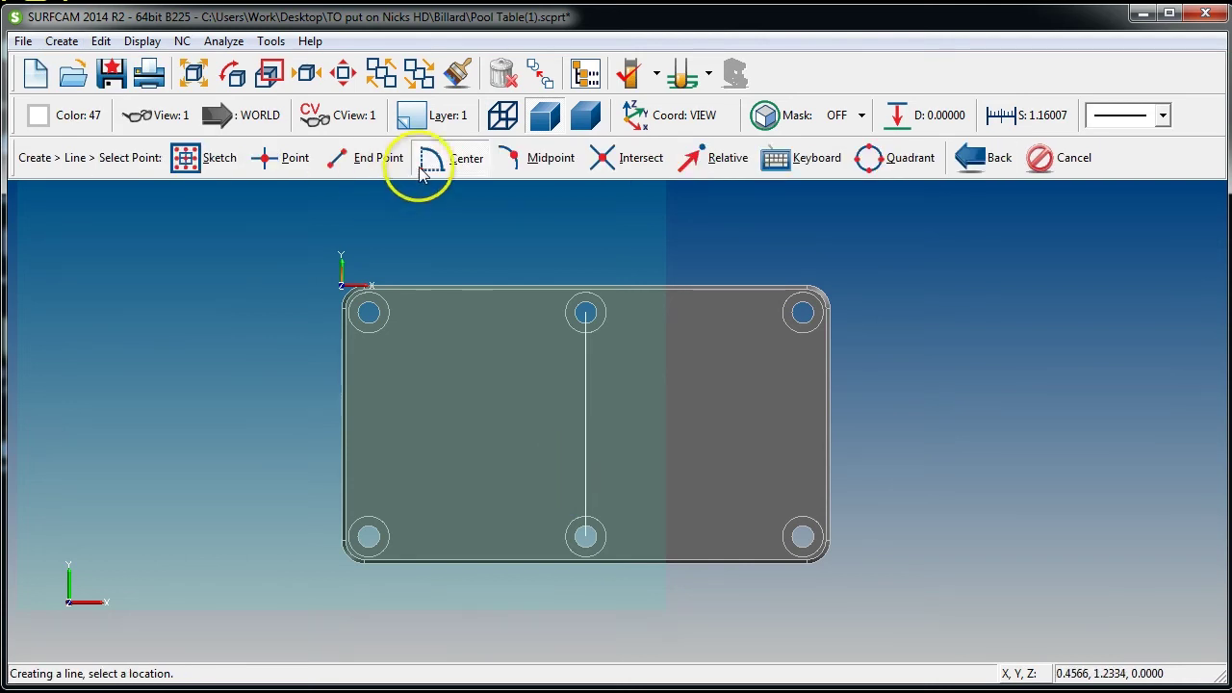
{"action": "left_click", "coordinate": [584, 410]}
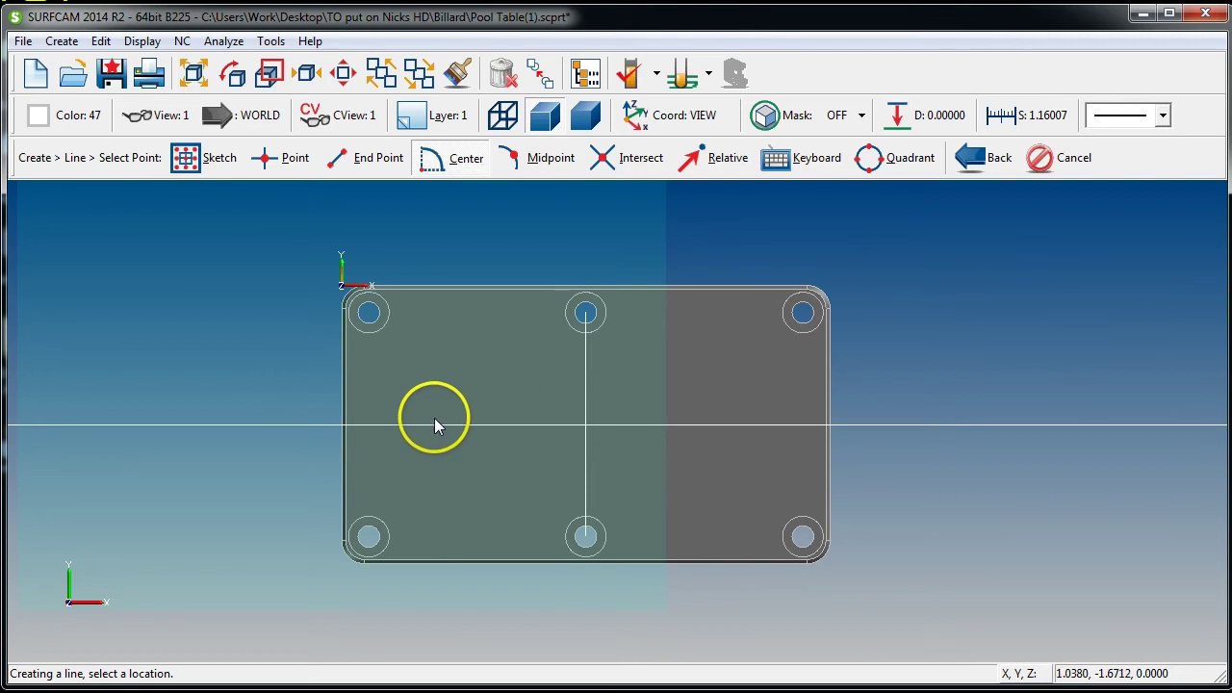
{"action": "key", "text": "Escape"}
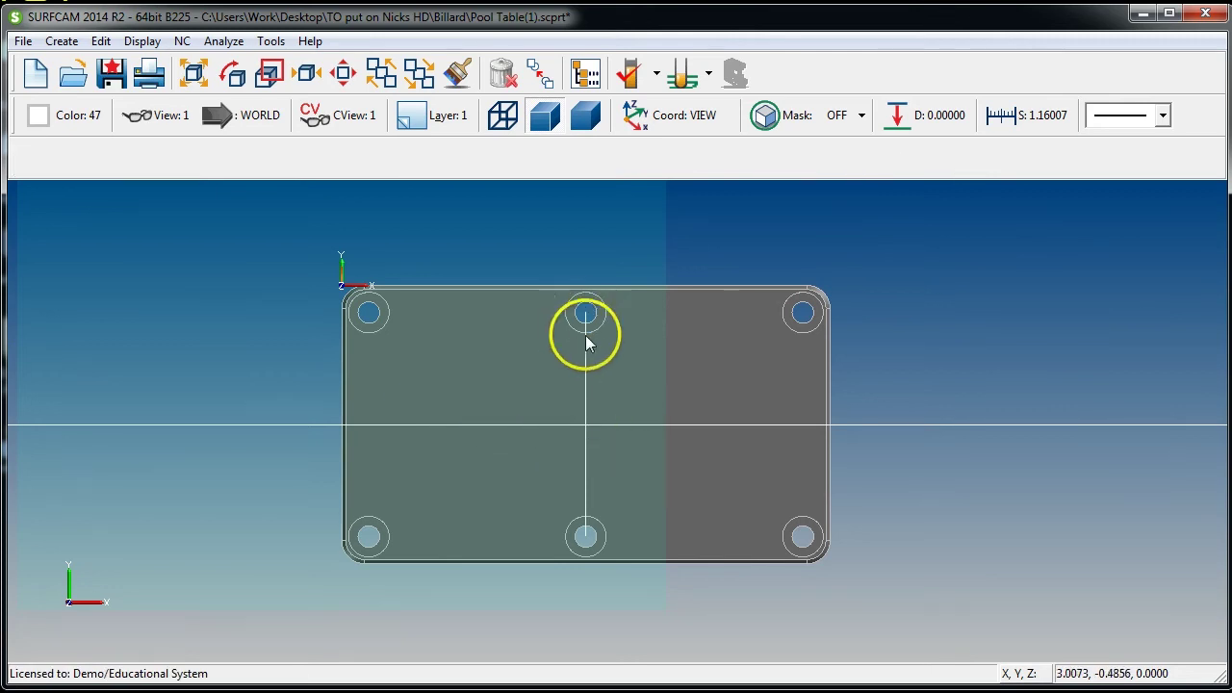
{"action": "scroll", "coordinate": [590, 489], "scroll_direction": "down", "scroll_amount": 1}
{"action": "middle_click_drag", "start_coordinate": [621, 455], "coordinate": [653, 402]}
{"action": "scroll", "coordinate": [653, 405], "scroll_direction": "up", "scroll_amount": 6}
{"action": "key", "text": "1"}
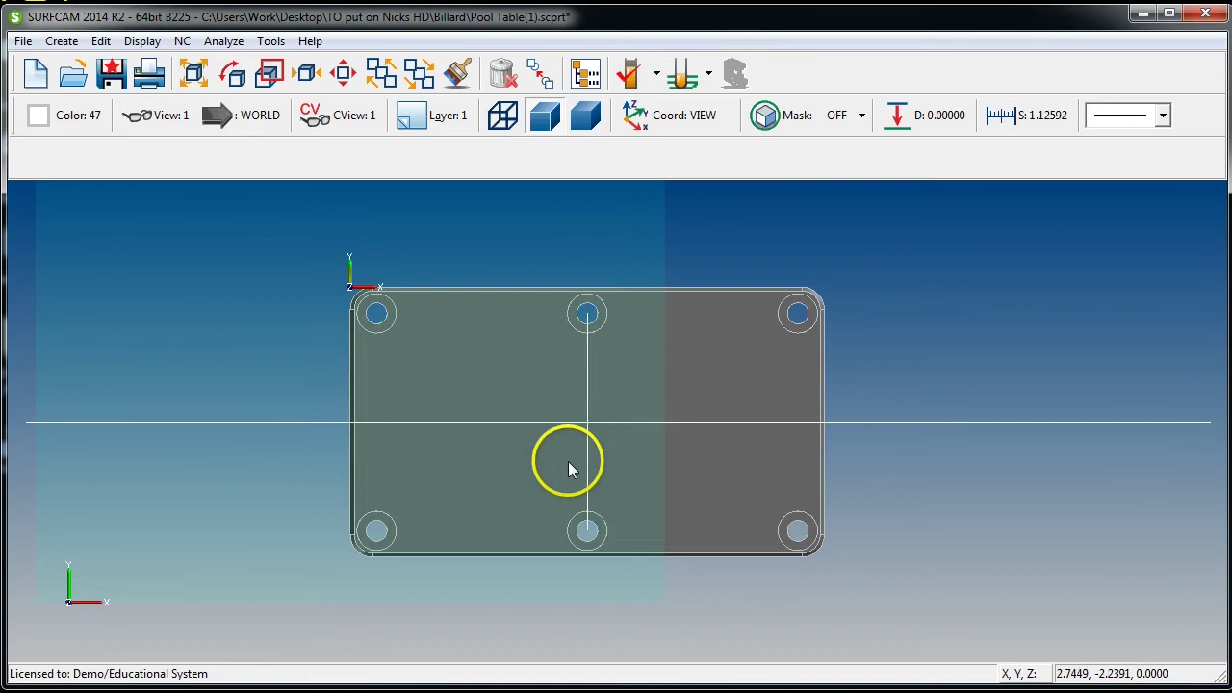
- Measure the end-point distance between the table's upper and lower long edges across its width
{"action": "scroll", "coordinate": [597, 426], "scroll_direction": "up", "scroll_amount": 3}
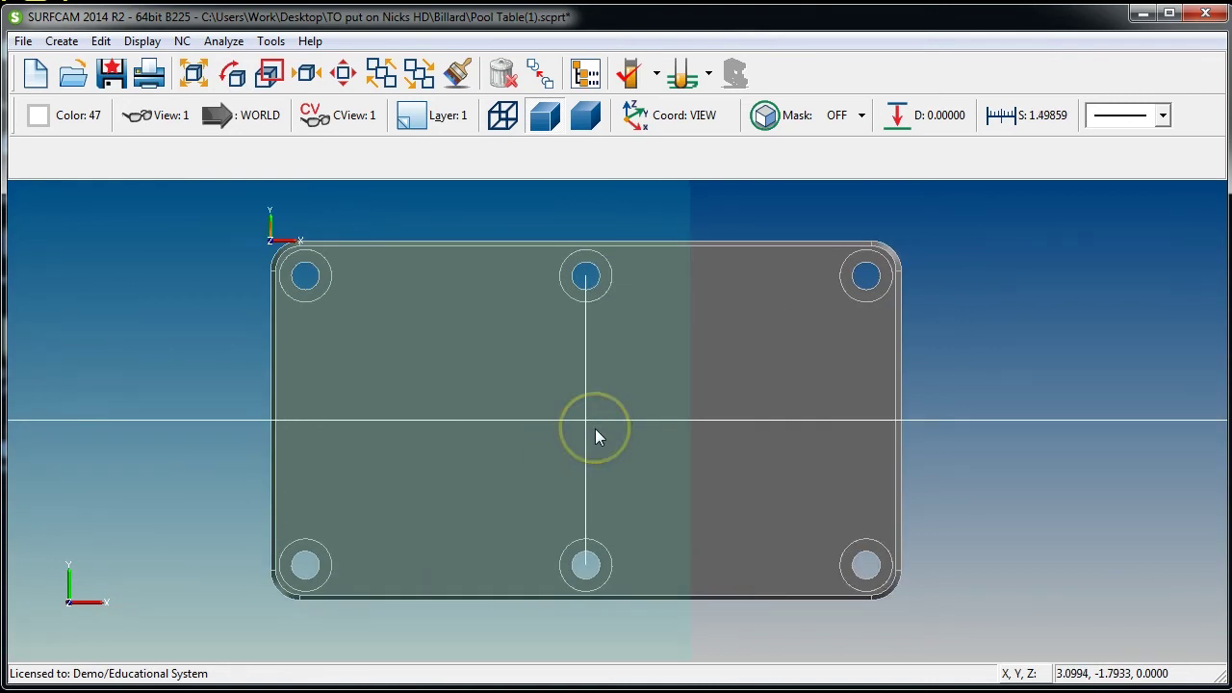
{"action": "key", "text": "a"}
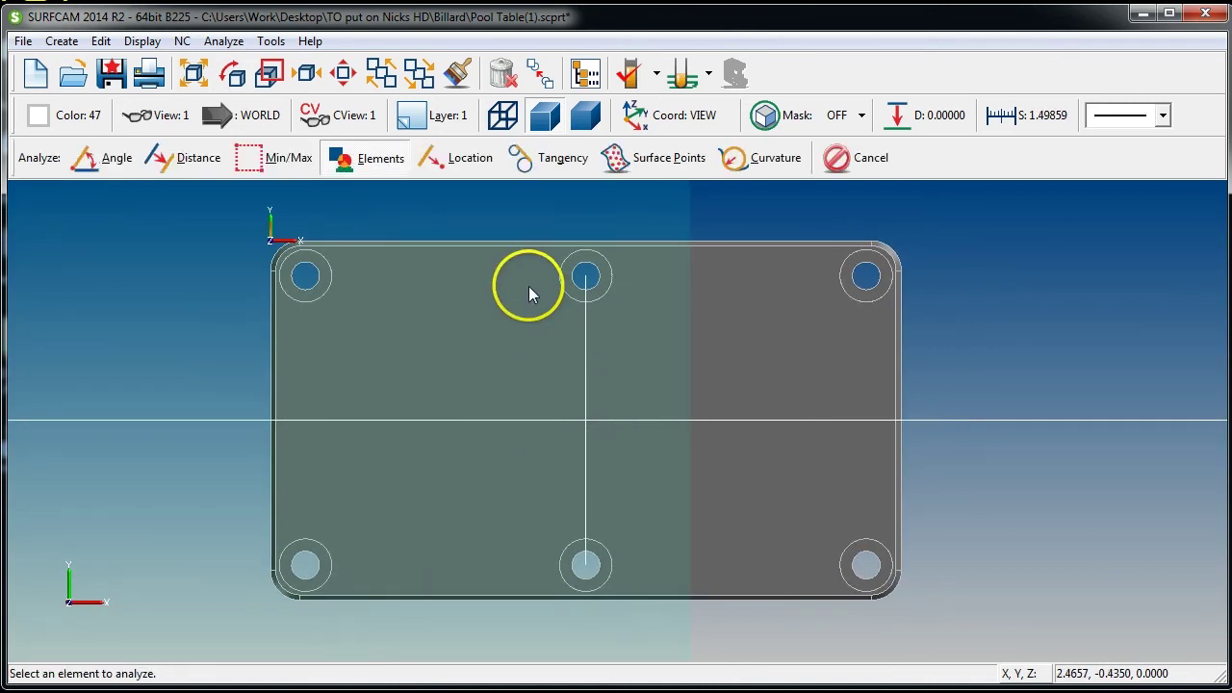
{"action": "key", "text": "d"}
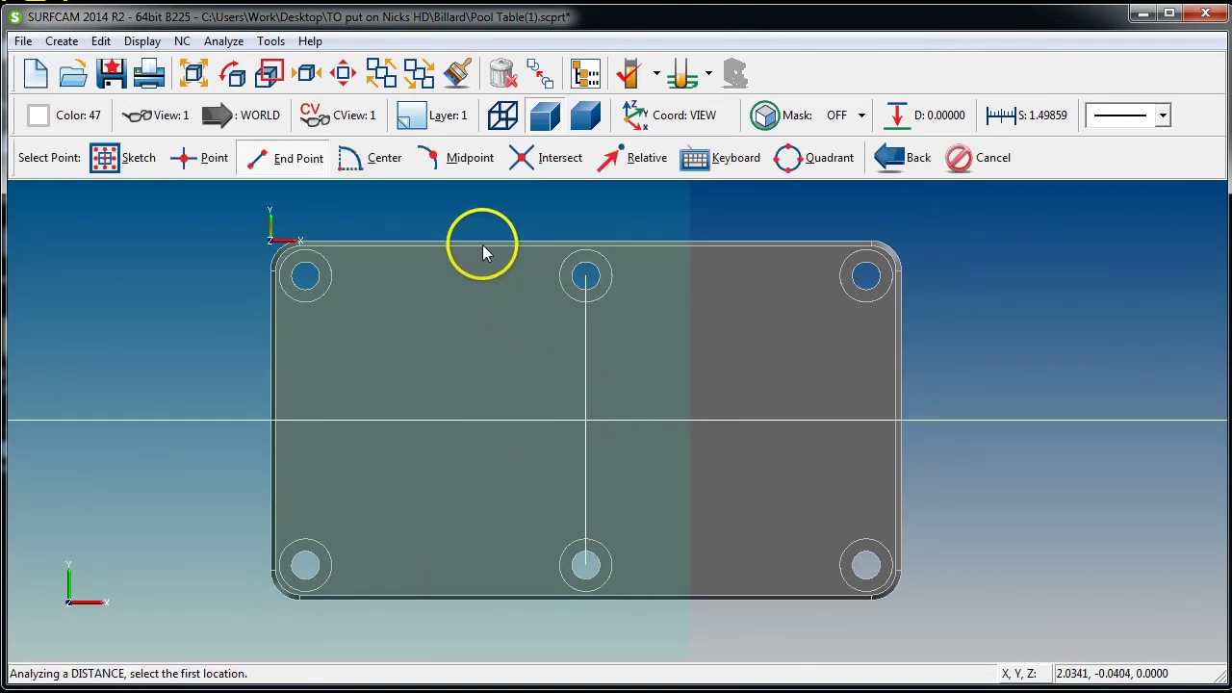
{"action": "scroll", "coordinate": [482, 247], "scroll_direction": "up", "scroll_amount": 1}
{"action": "scroll", "coordinate": [568, 256], "scroll_direction": "up", "scroll_amount": 1}
{"action": "left_click", "coordinate": [588, 268]}
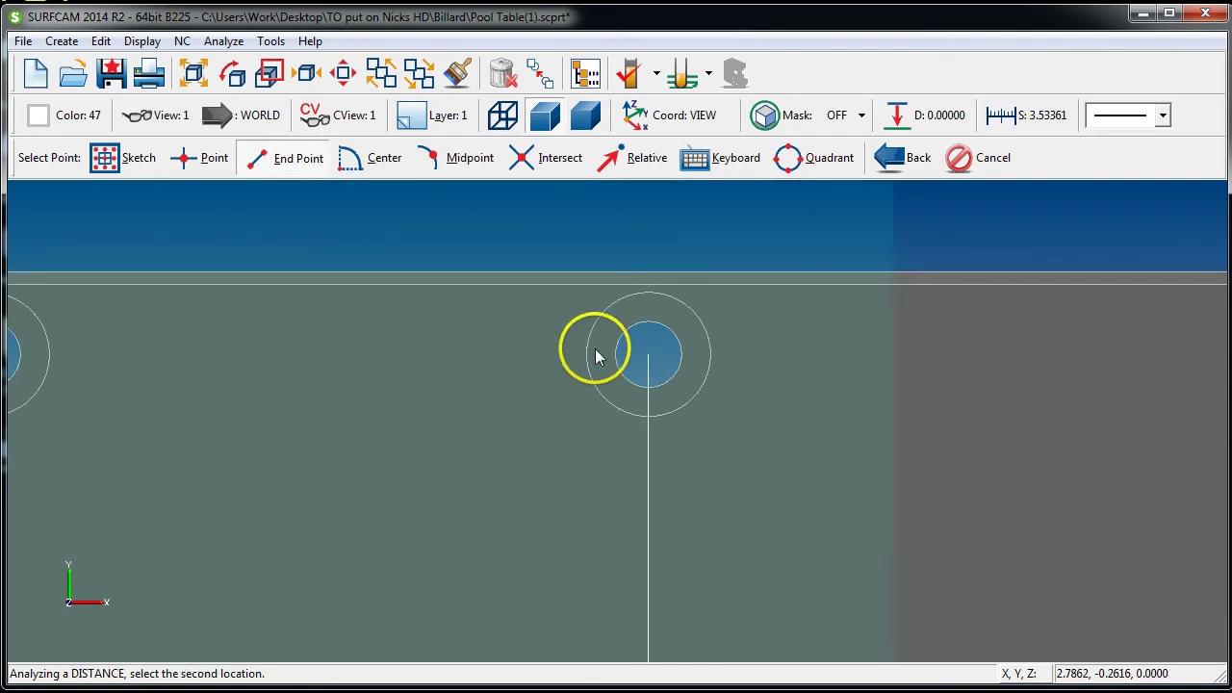
{"action": "scroll", "coordinate": [602, 385], "scroll_direction": "down", "scroll_amount": 1}
{"action": "scroll", "coordinate": [607, 520], "scroll_direction": "down", "scroll_amount": 5}
{"action": "scroll", "coordinate": [603, 544], "scroll_direction": "up", "scroll_amount": 8}
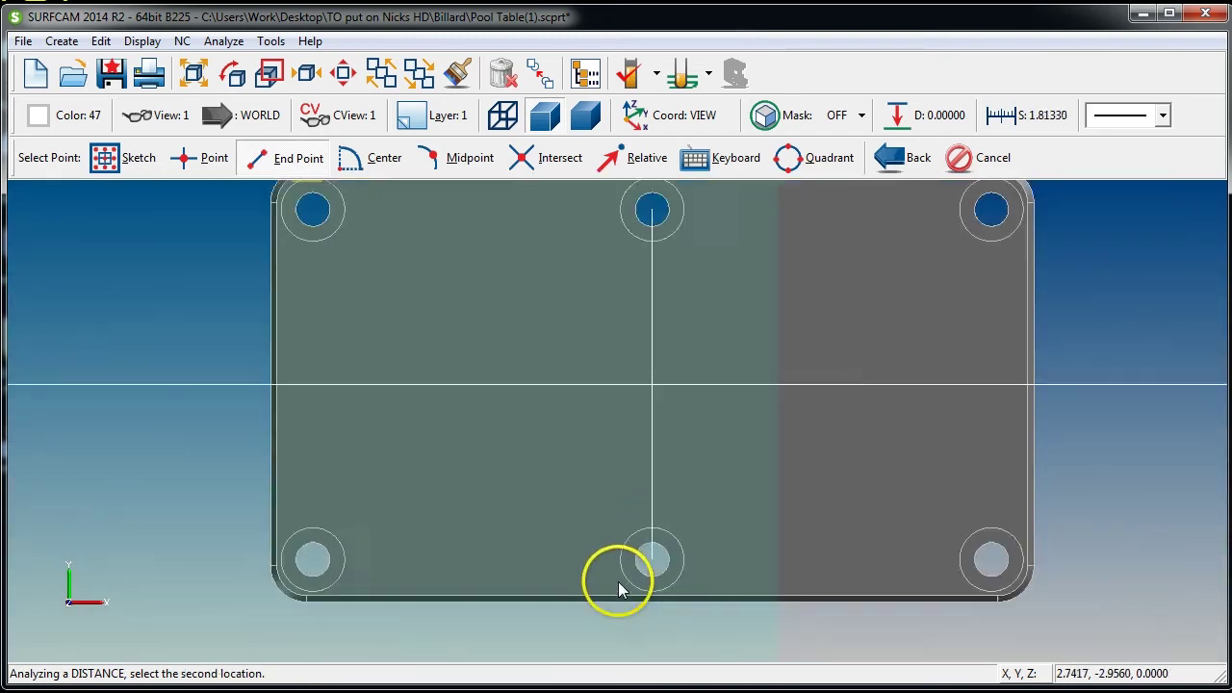
{"action": "scroll", "coordinate": [629, 558], "scroll_direction": "up", "scroll_amount": 2}
{"action": "left_click", "coordinate": [634, 542]}
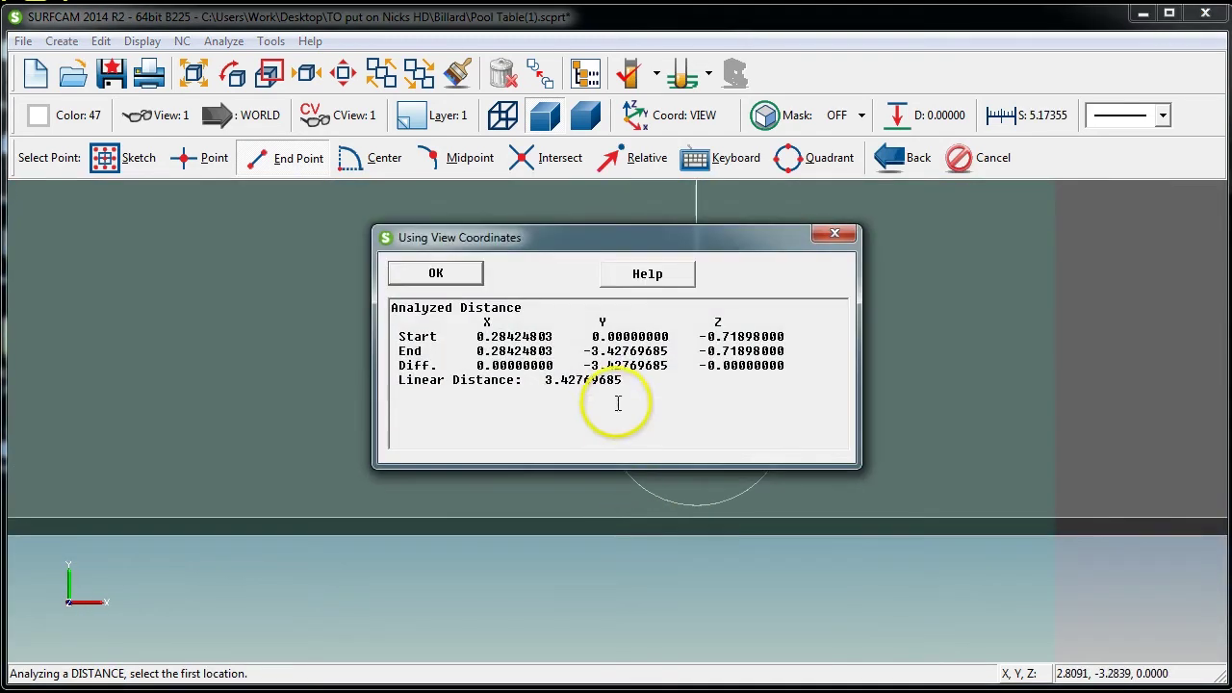
{"action": "left_click_drag", "start_coordinate": [590, 366], "coordinate": [676, 366]}
{"action": "key", "text": "Return"}
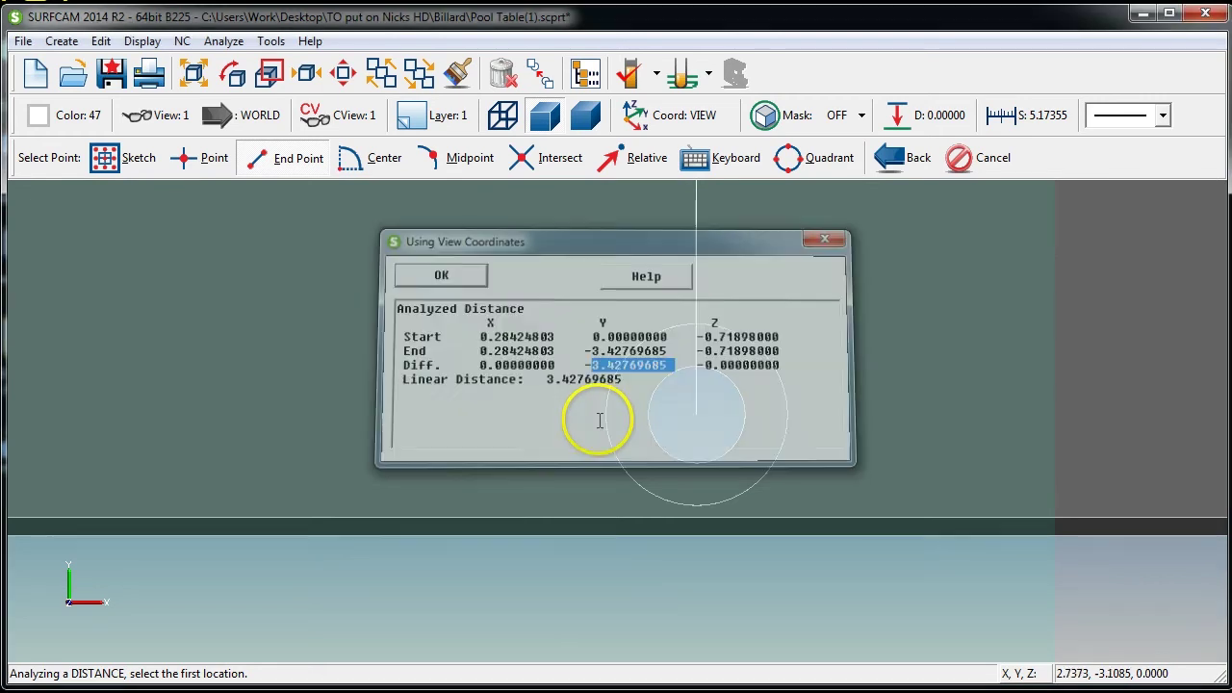
{"action": "key", "text": "ctrl+a"}
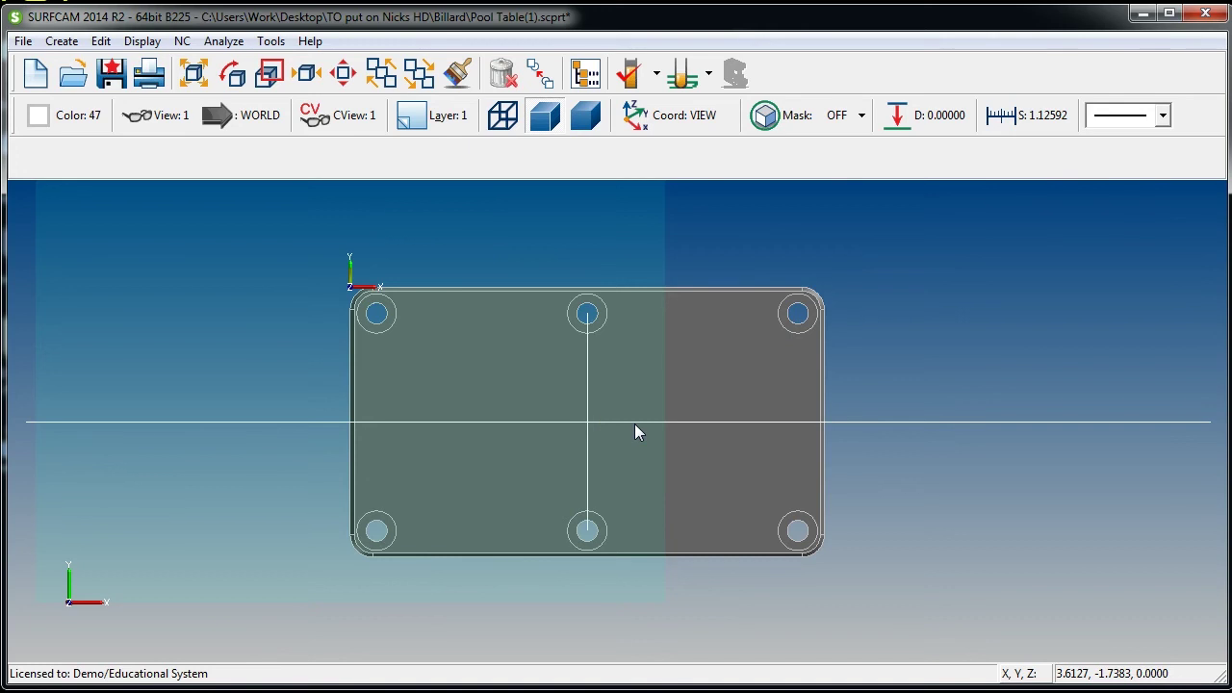
{"action": "key", "text": "alt+e"}
{"action": "key", "text": "r"}
{"action": "key", "text": "c"}
{"action": "key", "text": "o"}
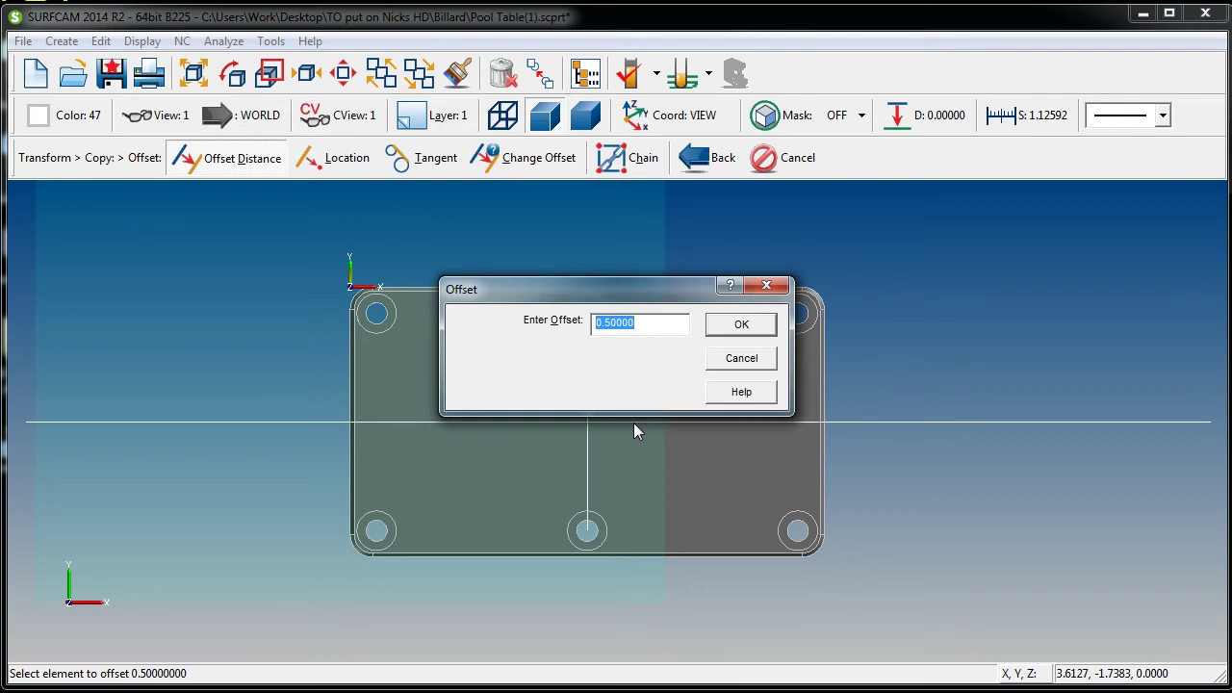
{"action": "left_click", "coordinate": [739, 358]}
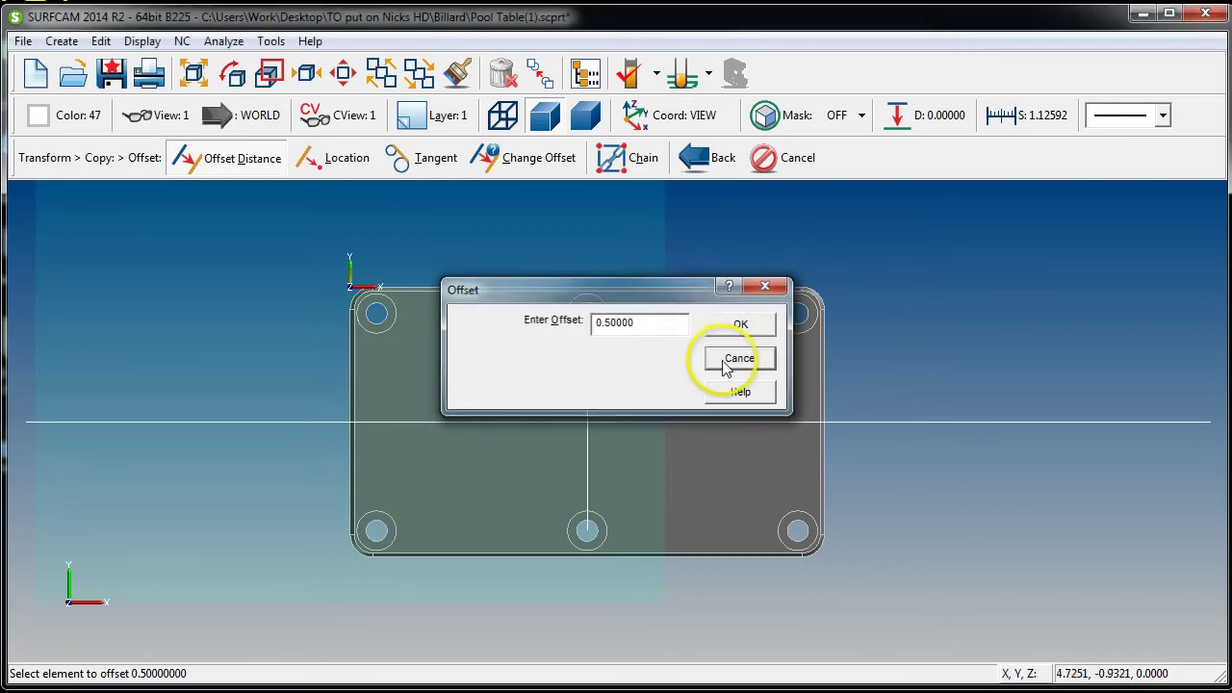
- Offset copies of the horizontal center line by 3.65/2, one above and one below it
{"action": "left_click", "coordinate": [100, 40]}
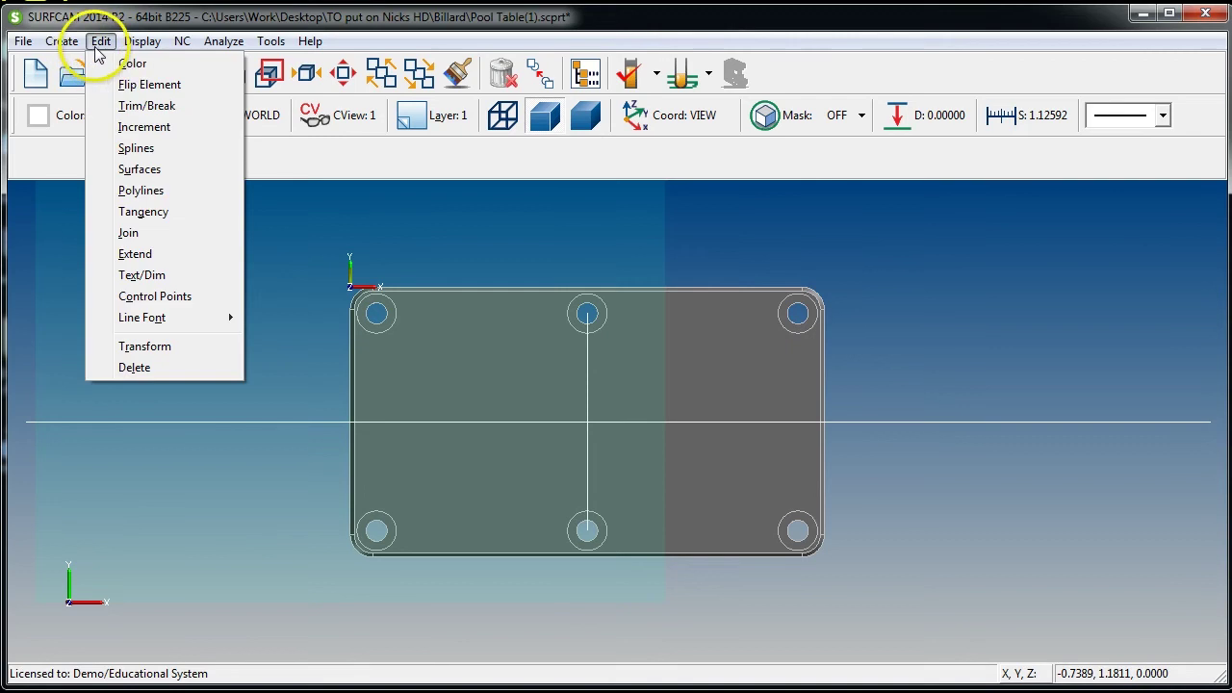
{"action": "left_click", "coordinate": [145, 346]}
{"action": "left_click", "coordinate": [134, 158]}
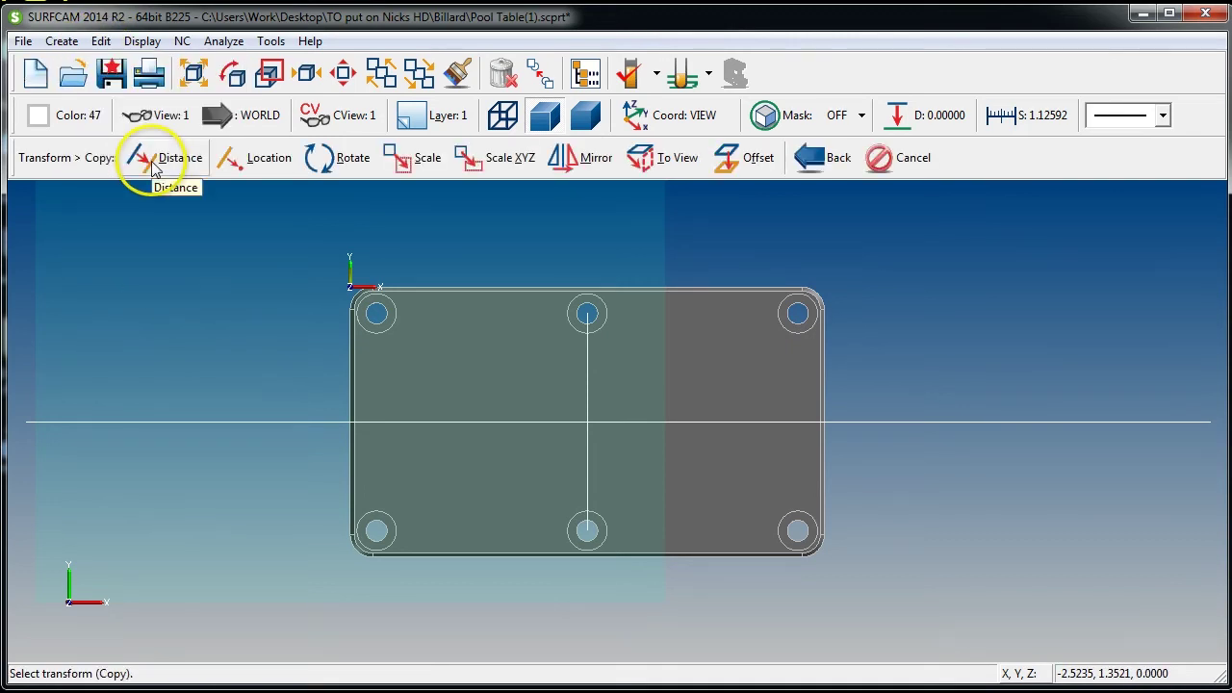
{"action": "left_click", "coordinate": [761, 162]}
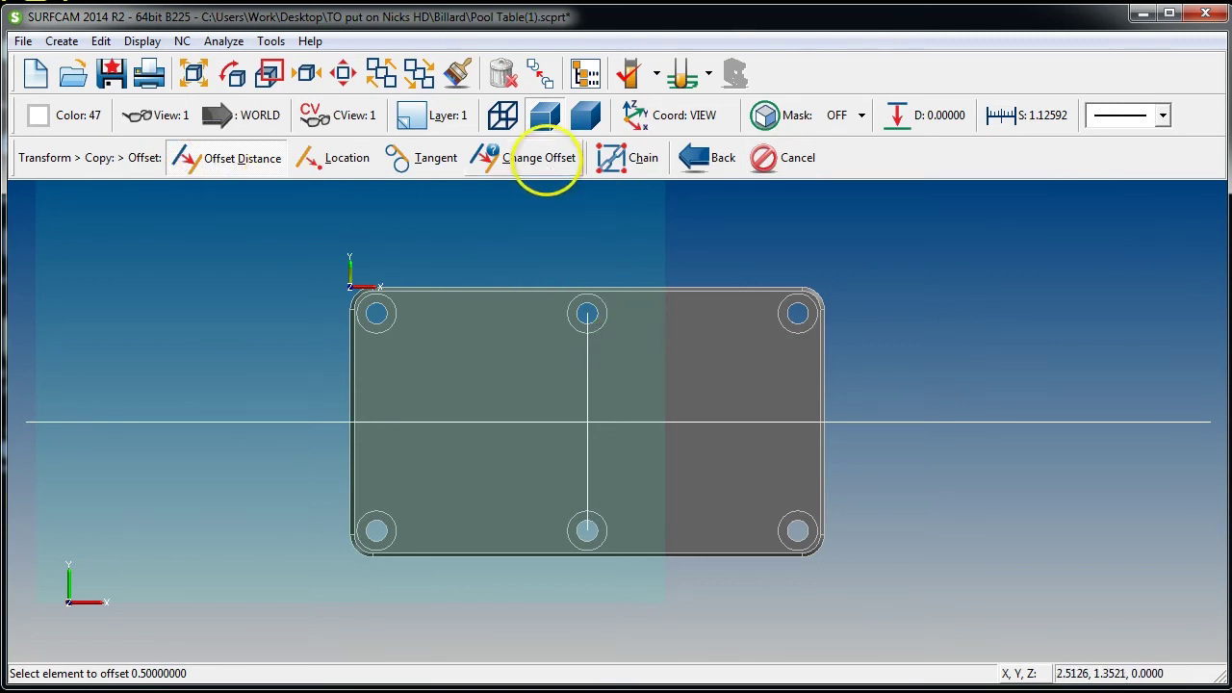
{"action": "left_click", "coordinate": [537, 164]}
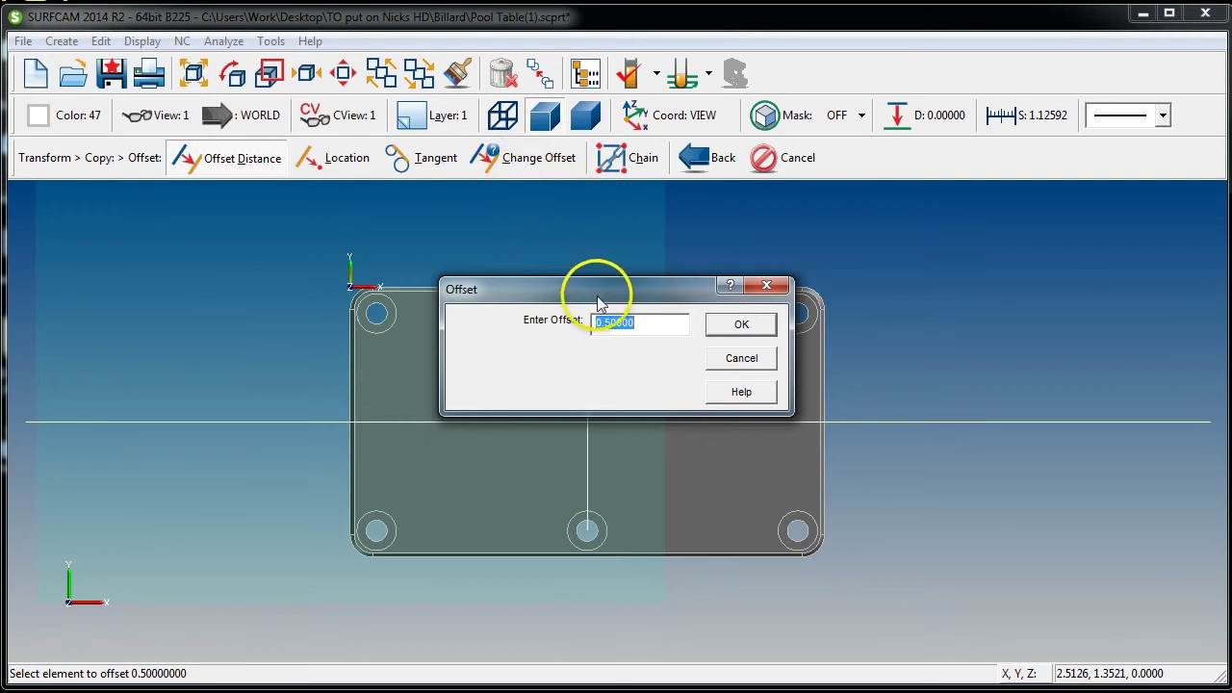
{"action": "double_click", "coordinate": [639, 329]}
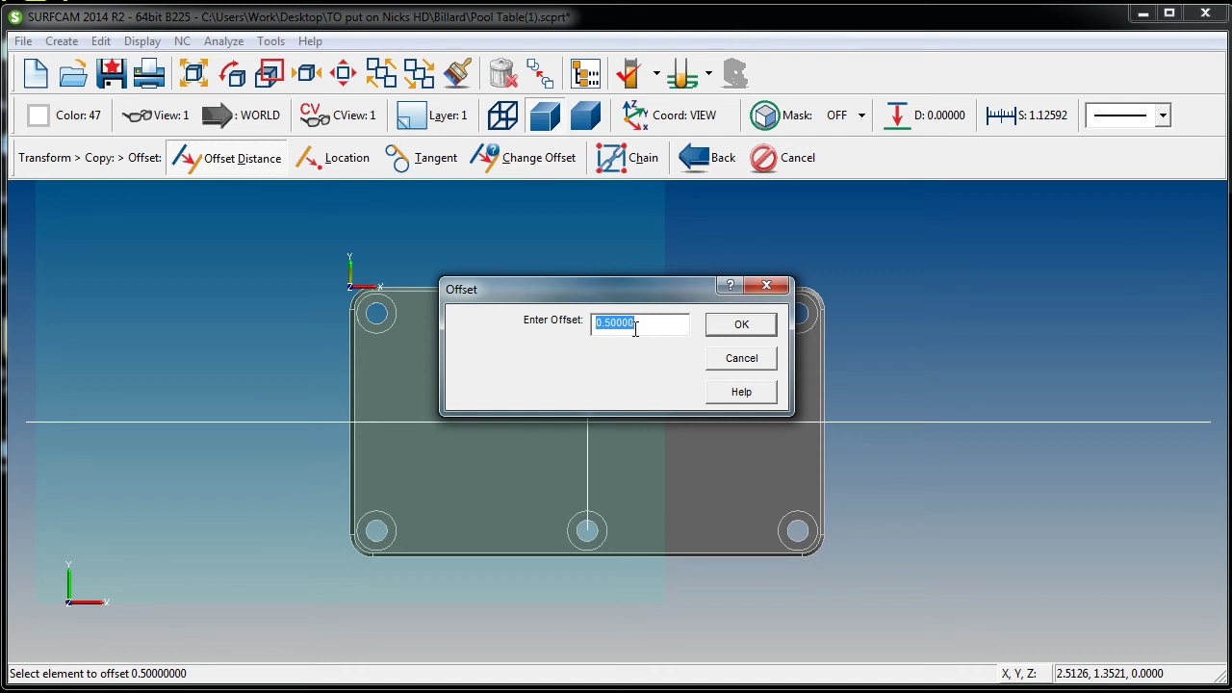
{"action": "type", "text": "3.65/2"}
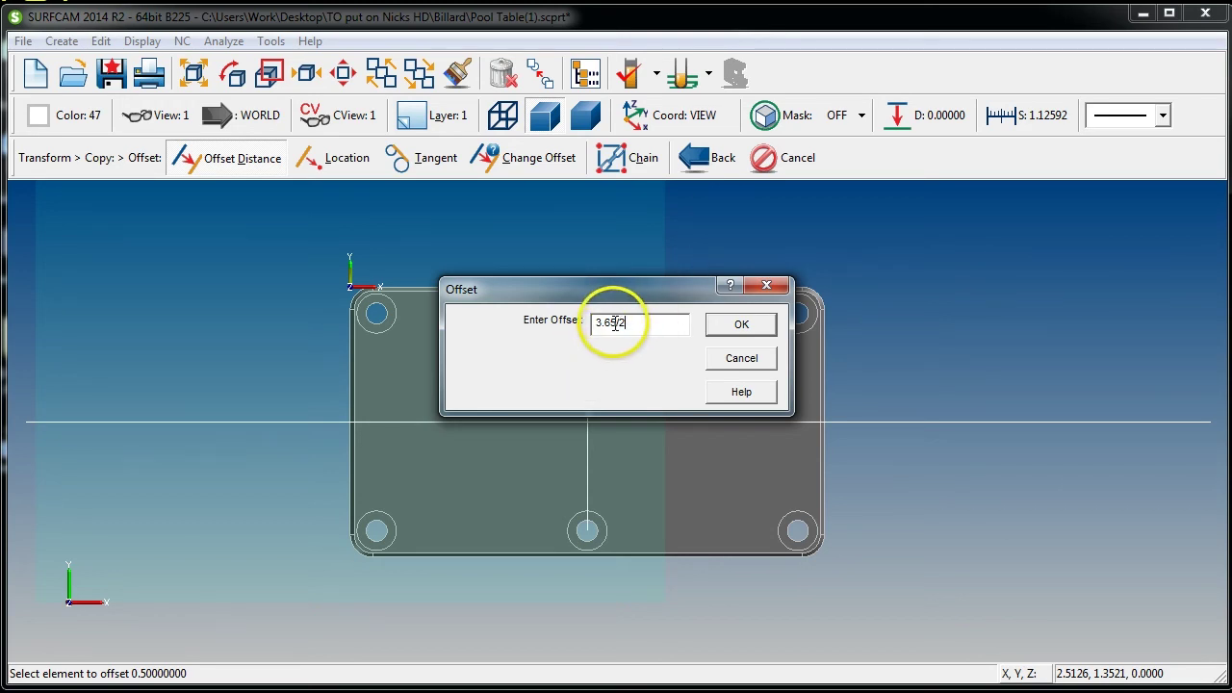
{"action": "left_click_drag", "start_coordinate": [606, 322], "coordinate": [570, 325]}
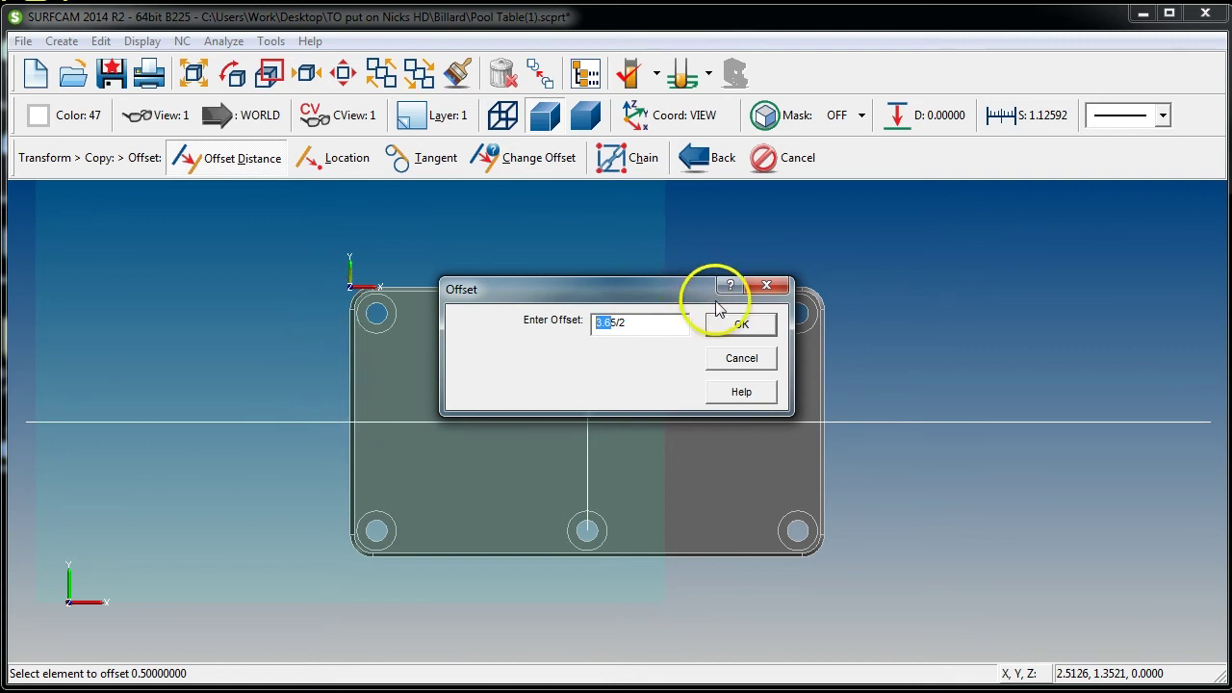
{"action": "left_click", "coordinate": [739, 324]}
{"action": "left_click", "coordinate": [668, 420]}
{"action": "left_click", "coordinate": [647, 386]}
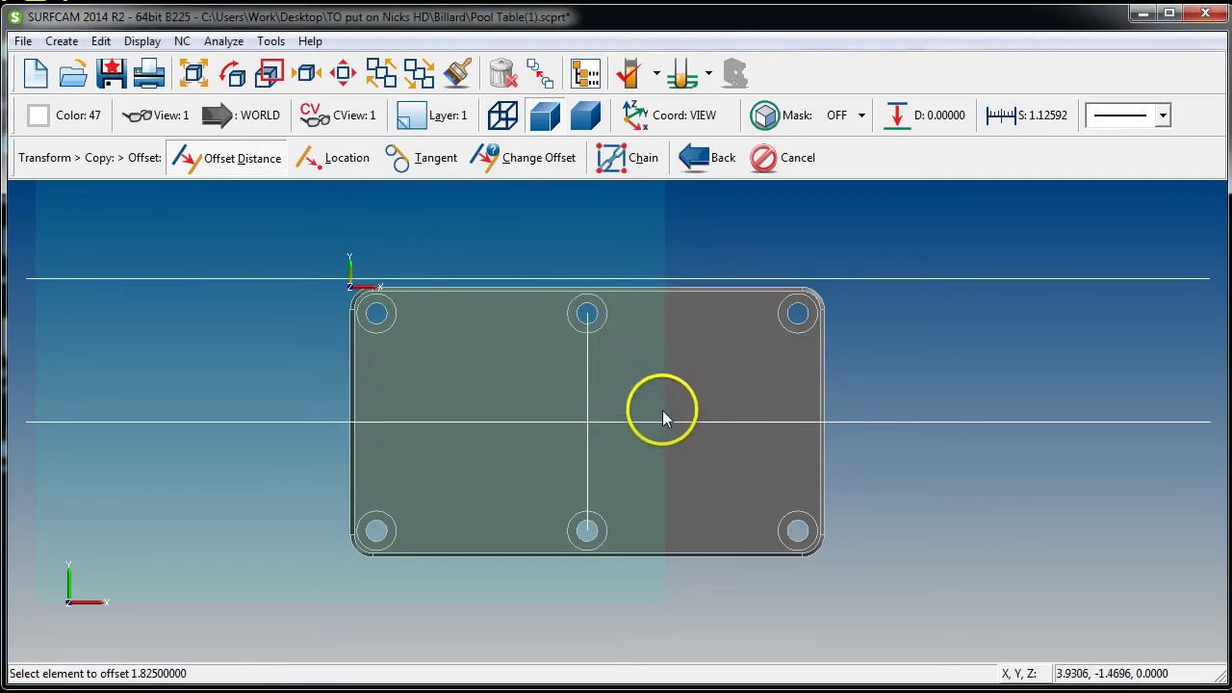
{"action": "left_click", "coordinate": [666, 422]}
{"action": "left_click", "coordinate": [668, 490]}
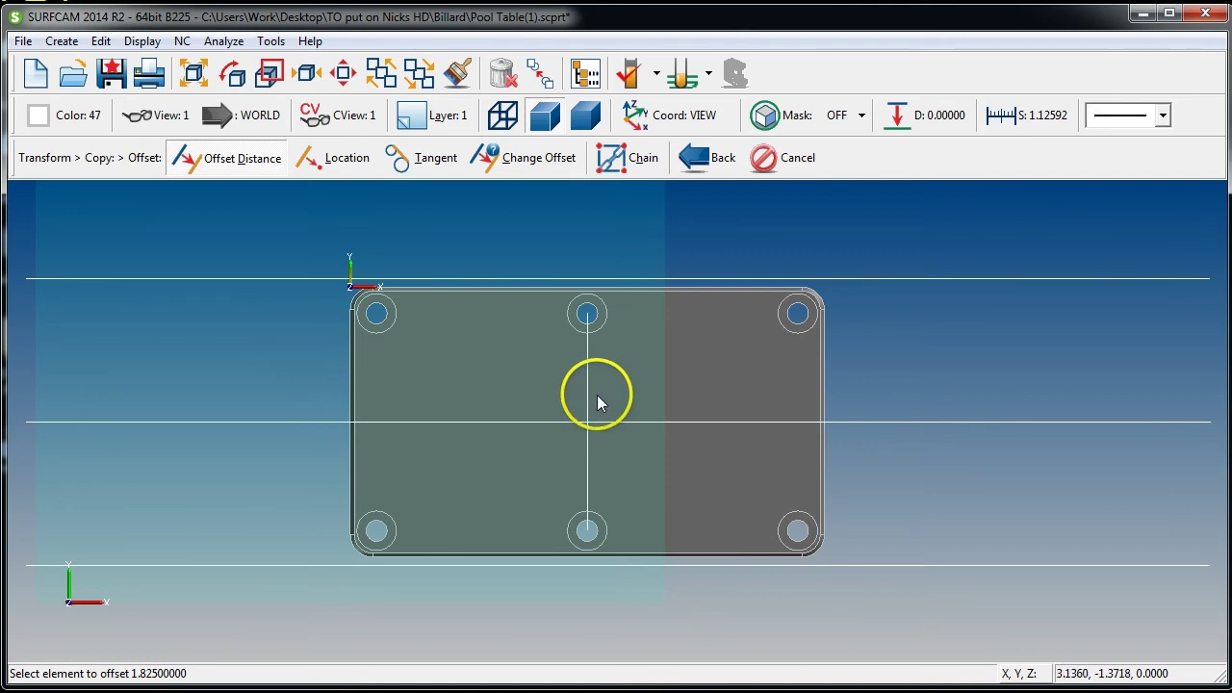
- Offset copies of the vertical line between the middle legs by 6.3/2, one to each side
{"action": "type", "text": "c6.3/"}
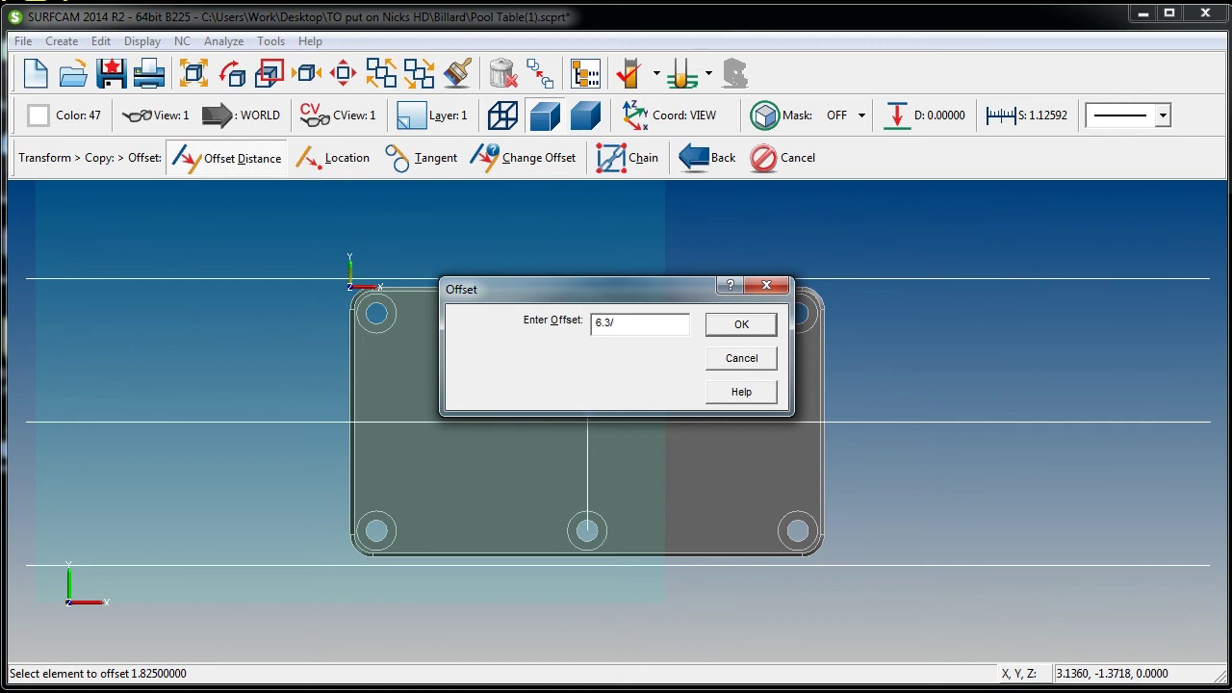
{"action": "key", "text": "Return"}
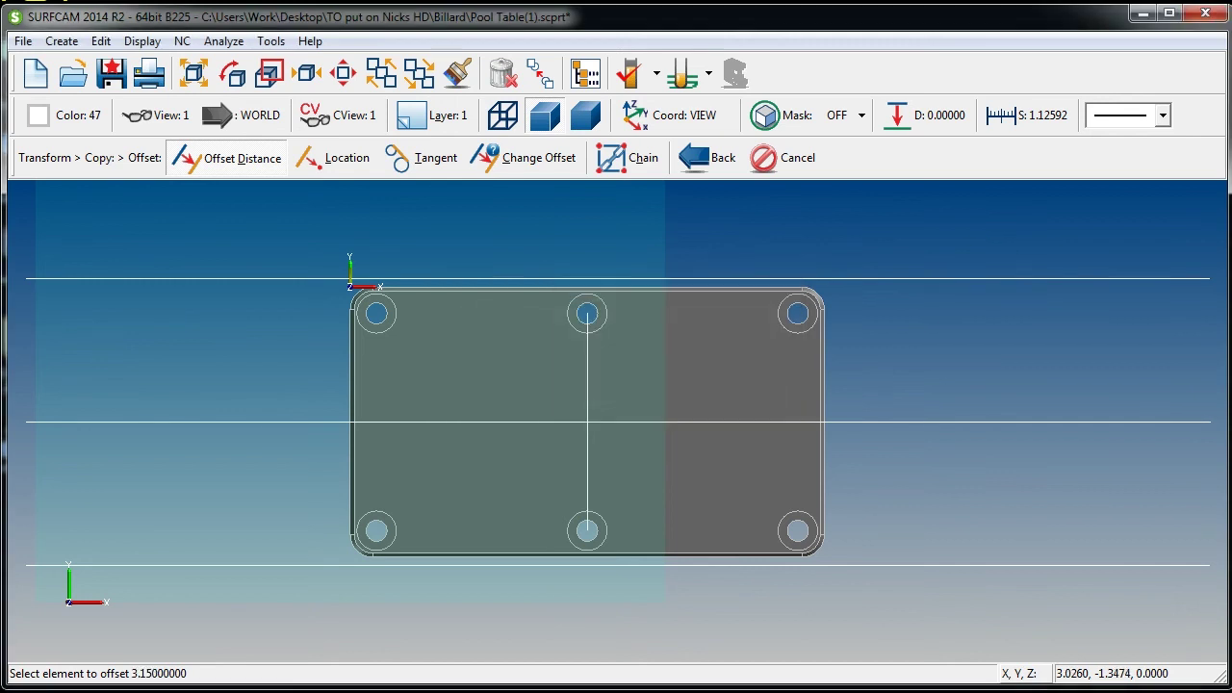
{"action": "left_click", "coordinate": [587, 390]}
{"action": "left_click", "coordinate": [652, 381]}
{"action": "left_click", "coordinate": [584, 388]}
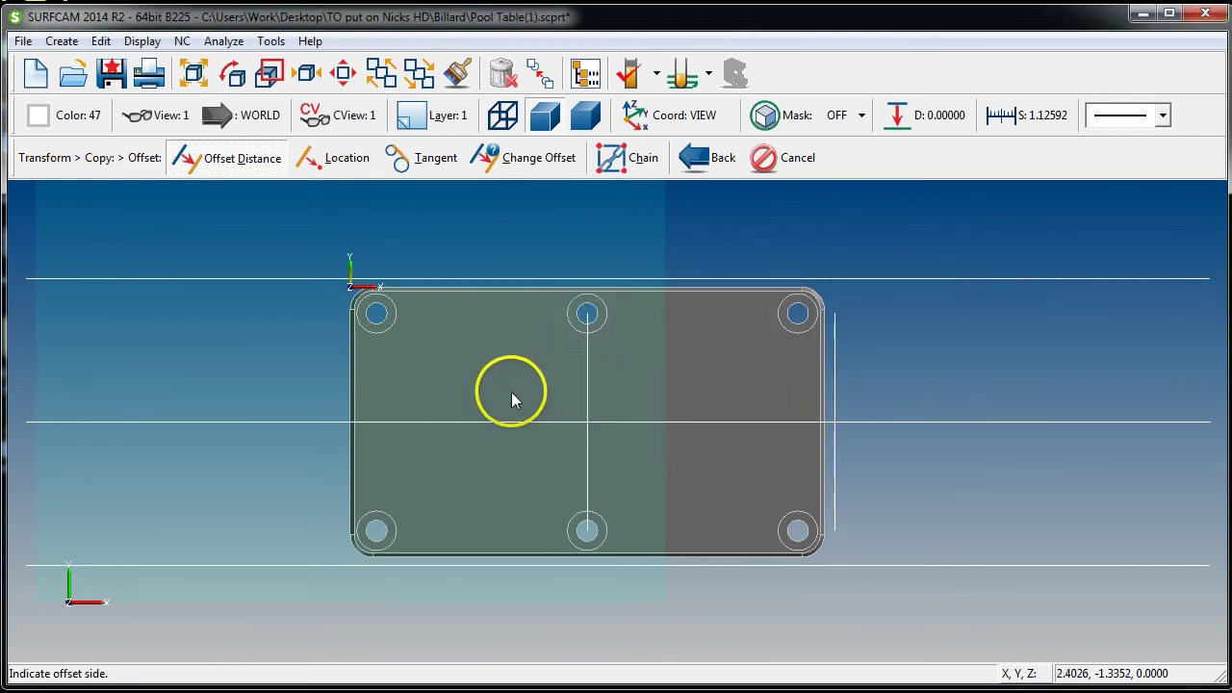
{"action": "left_click", "coordinate": [468, 390]}
{"action": "scroll", "coordinate": [369, 322], "scroll_direction": "up", "scroll_amount": 2}
{"action": "scroll", "coordinate": [616, 422], "scroll_direction": "down", "scroll_amount": 4}
{"action": "scroll", "coordinate": [852, 414], "scroll_direction": "up", "scroll_amount": 3}
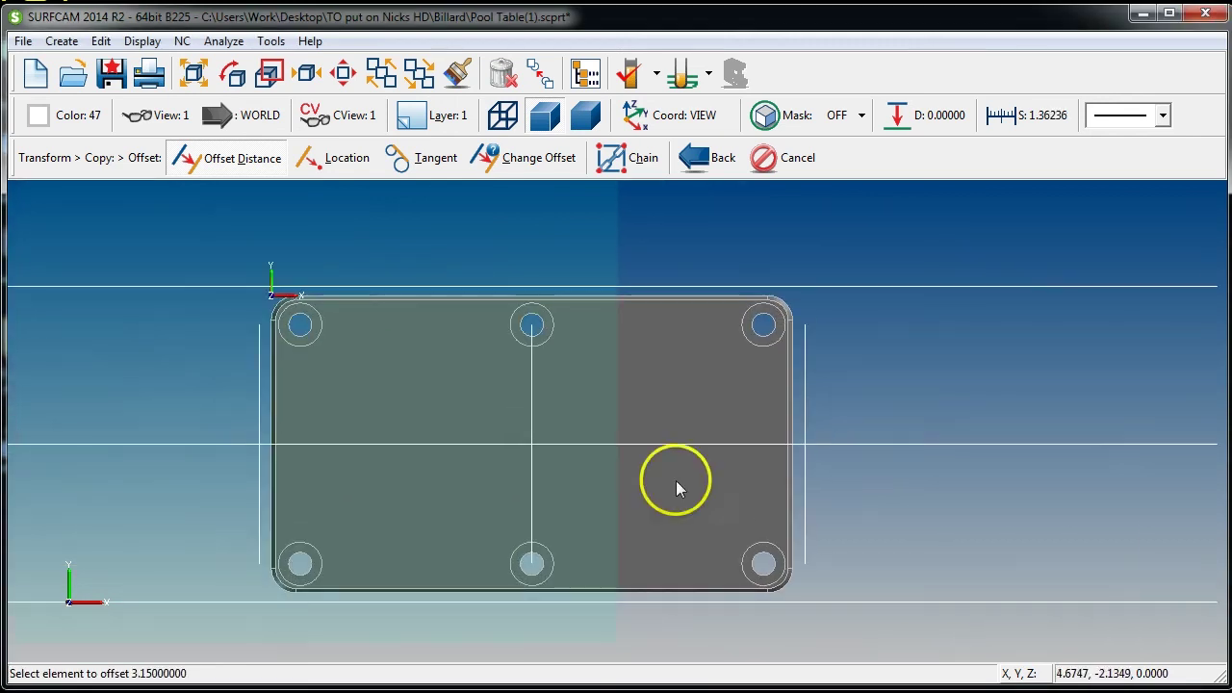
{"action": "key", "text": "Escape"}
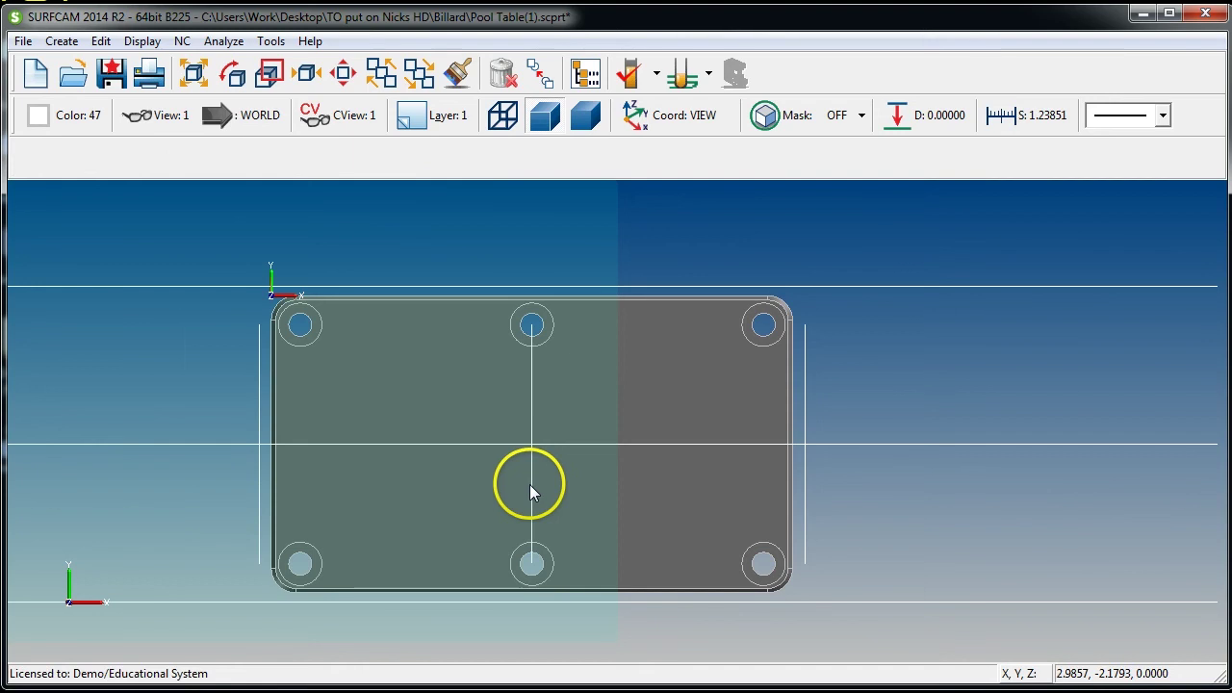
- Trim the left and upper offset lines to each other with Trim 2, forming the upper-left corner around the table
{"action": "key", "text": "alt+e"}
{"action": "key", "text": "t"}
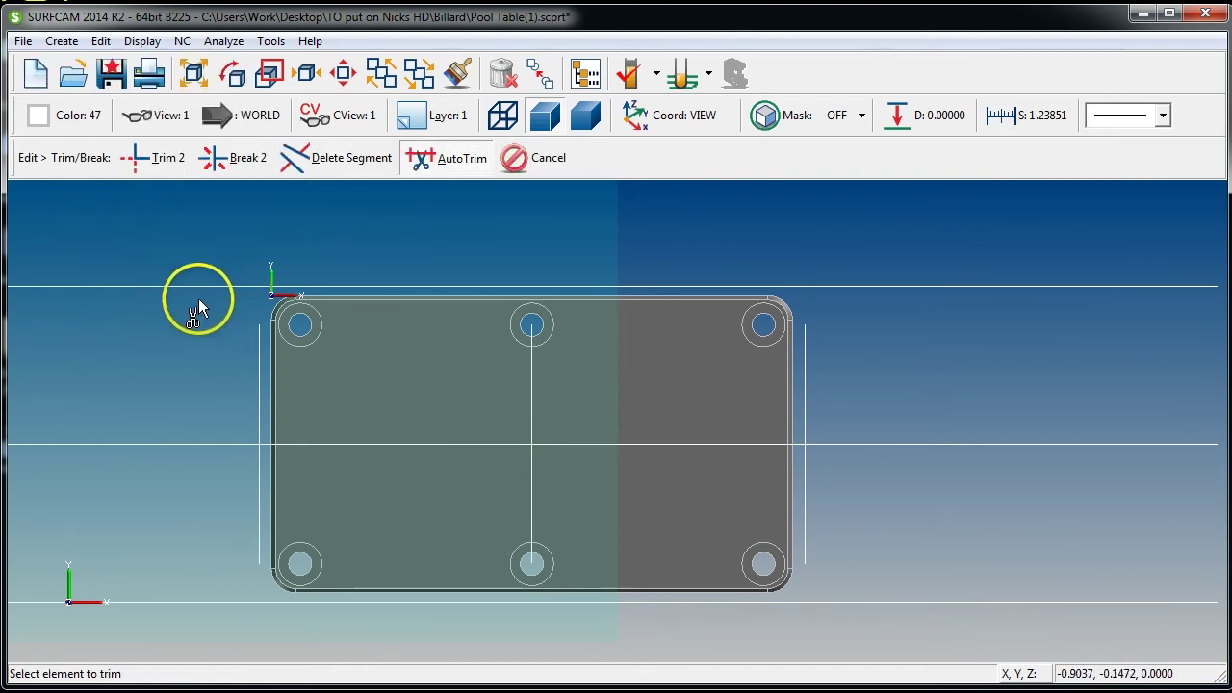
{"action": "left_click", "coordinate": [162, 166]}
{"action": "scroll", "coordinate": [324, 449], "scroll_direction": "up", "scroll_amount": 3}
{"action": "scroll", "coordinate": [291, 307], "scroll_direction": "up", "scroll_amount": 3}
{"action": "left_click", "coordinate": [284, 303]}
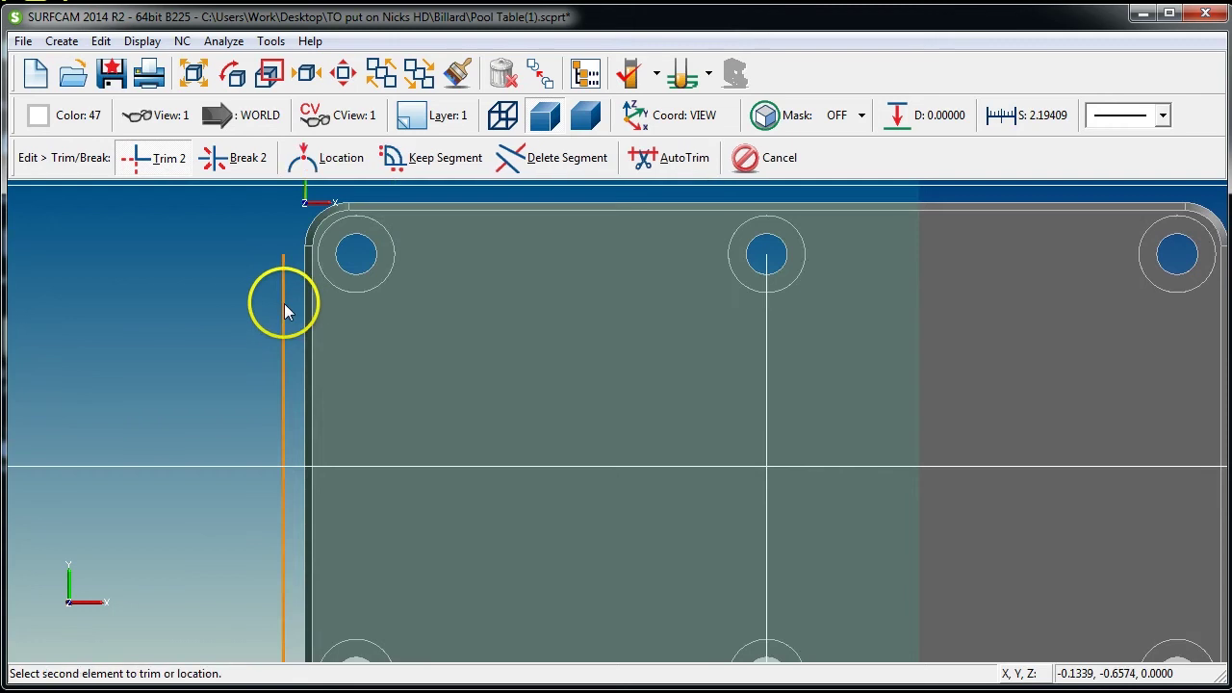
{"action": "scroll", "coordinate": [518, 333], "scroll_direction": "down", "scroll_amount": 2}
{"action": "scroll", "coordinate": [486, 243], "scroll_direction": "up", "scroll_amount": 3}
{"action": "left_click", "coordinate": [484, 240]}
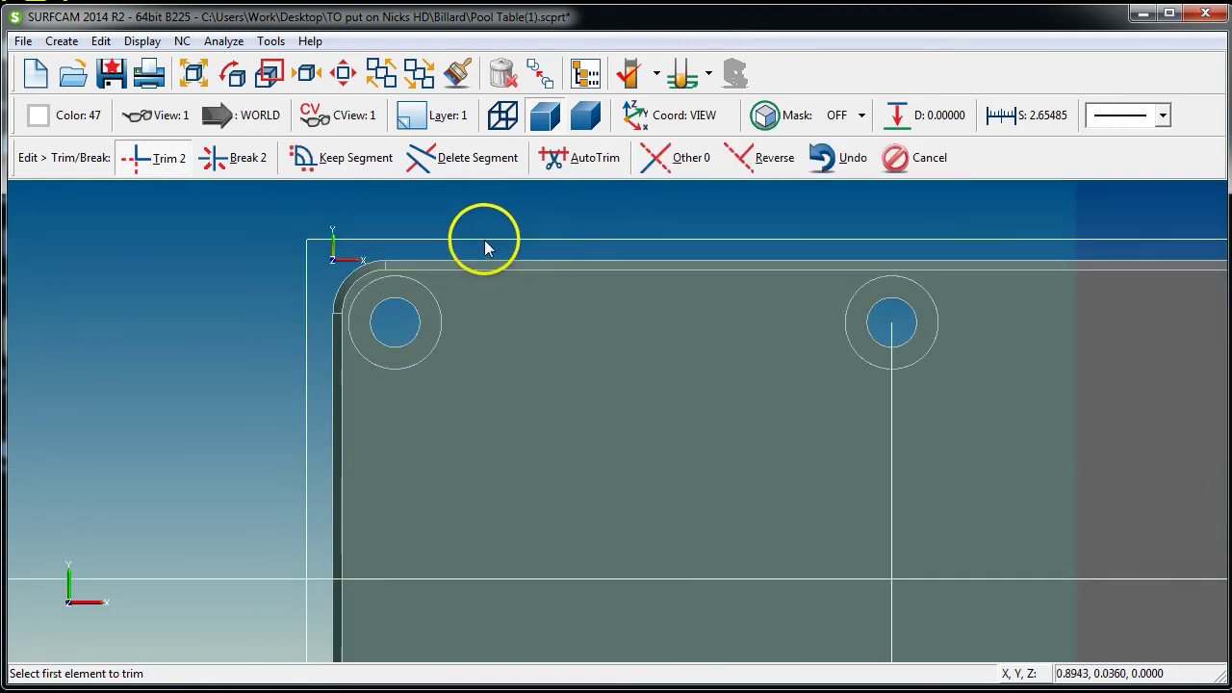
- Try trimming the upper and right offset lines while keeping the upper line's outer portion, and undo the trim
{"action": "scroll", "coordinate": [973, 382], "scroll_direction": "down", "scroll_amount": 1}
{"action": "scroll", "coordinate": [1057, 356], "scroll_direction": "up", "scroll_amount": 1}
{"action": "scroll", "coordinate": [1089, 351], "scroll_direction": "down", "scroll_amount": 1}
{"action": "scroll", "coordinate": [1080, 344], "scroll_direction": "up", "scroll_amount": 1}
{"action": "scroll", "coordinate": [1065, 333], "scroll_direction": "down", "scroll_amount": 1}
{"action": "scroll", "coordinate": [1065, 337], "scroll_direction": "up", "scroll_amount": 1}
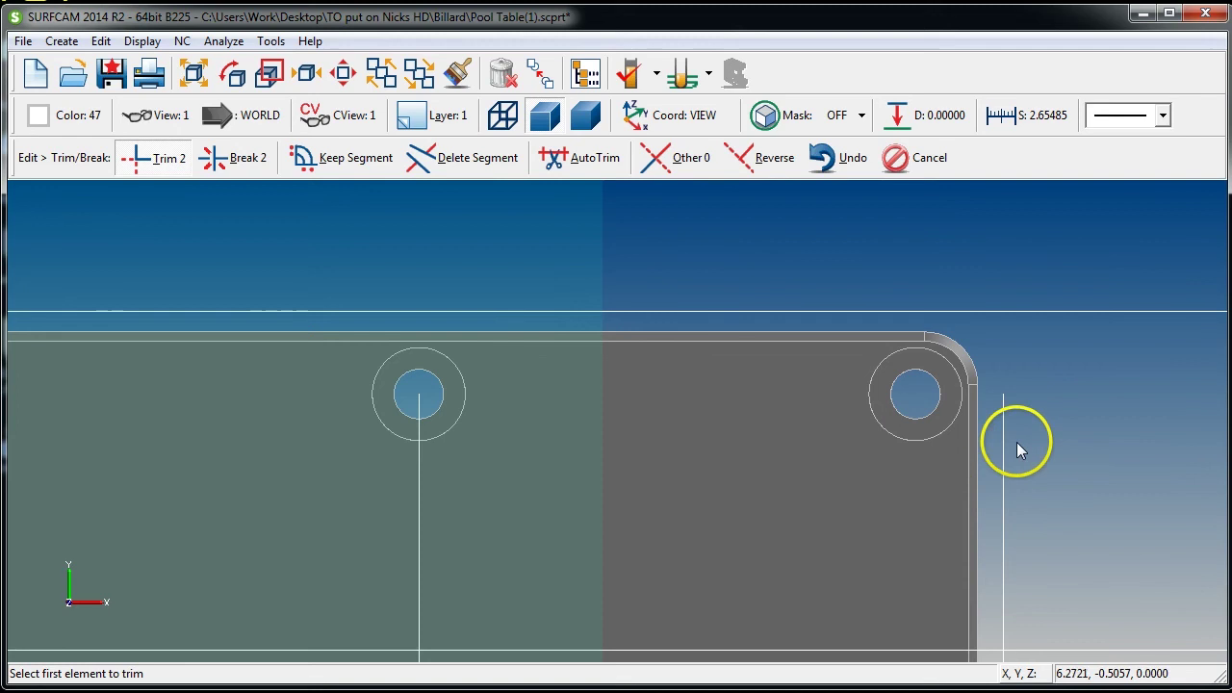
{"action": "left_click", "coordinate": [1063, 313]}
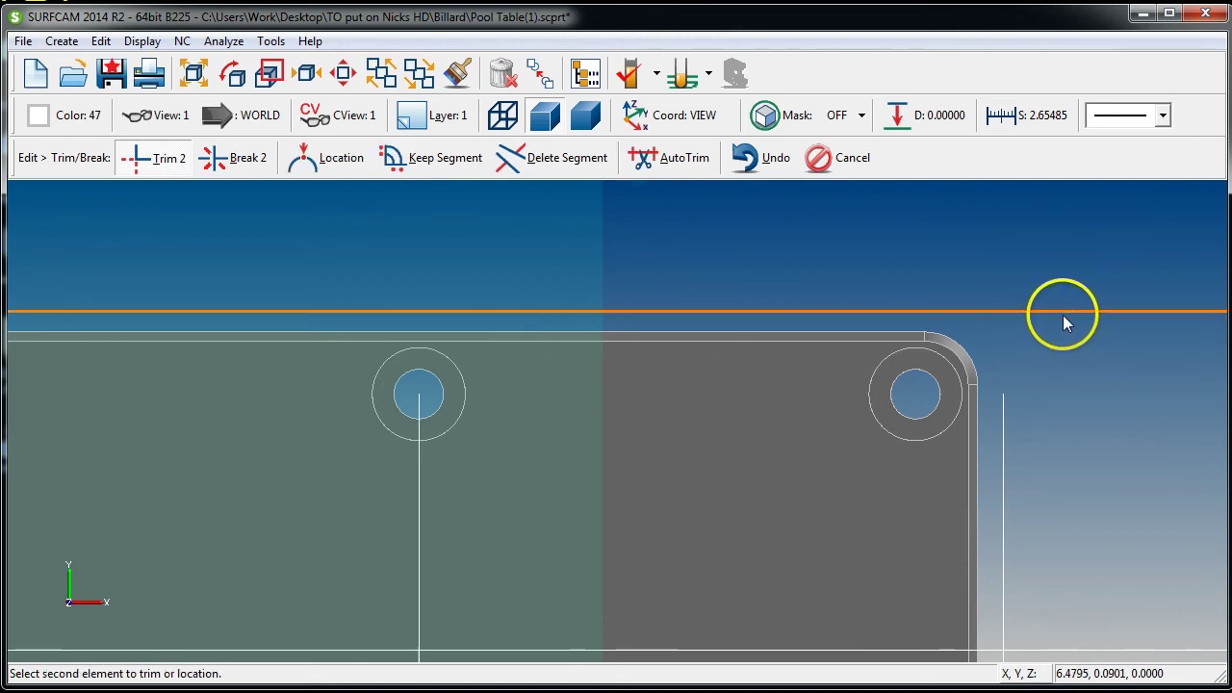
{"action": "left_click", "coordinate": [1005, 449]}
{"action": "scroll", "coordinate": [933, 455], "scroll_direction": "down", "scroll_amount": 1}
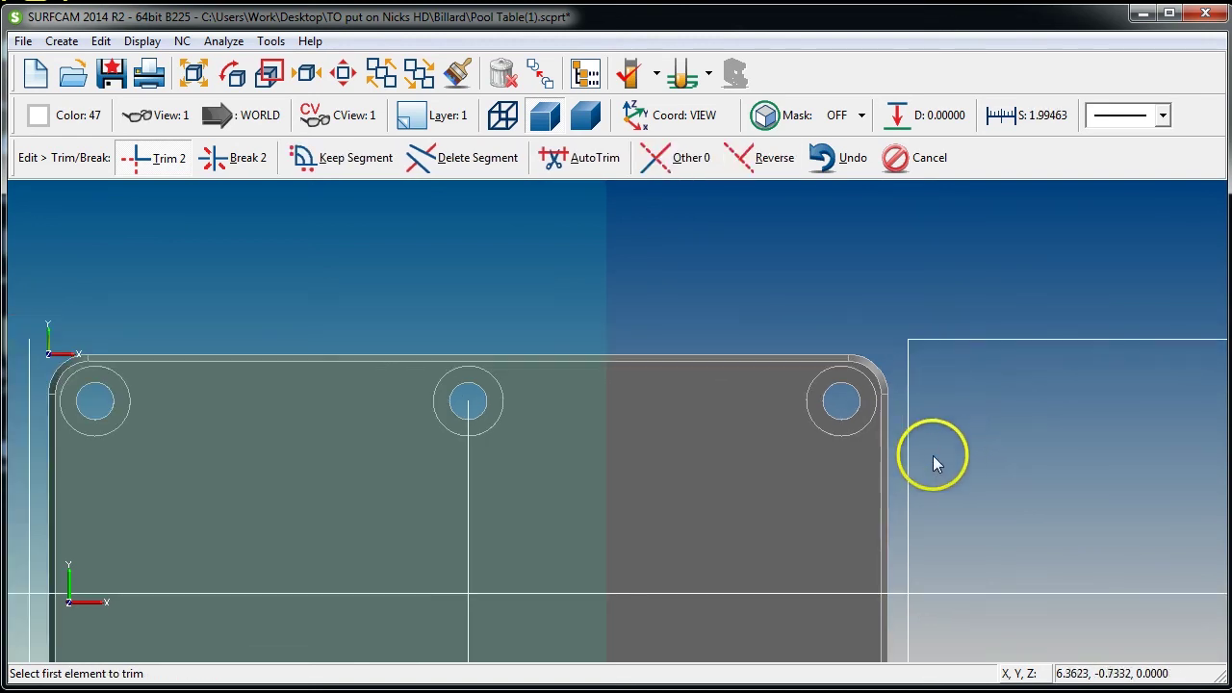
{"action": "left_click", "coordinate": [838, 157]}
- Trim the upper and right offset lines to each other, keeping the portions that enclose the table's upper-right corner
{"action": "scroll", "coordinate": [784, 342], "scroll_direction": "up", "scroll_amount": 2}
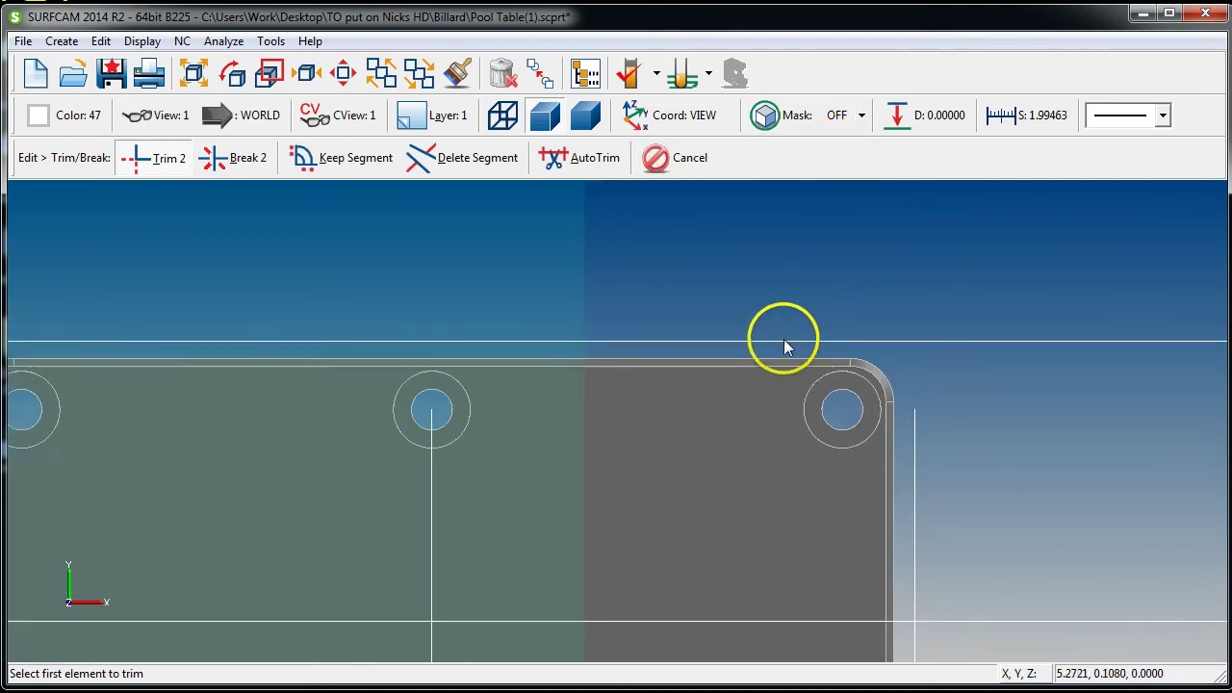
{"action": "left_click", "coordinate": [778, 356]}
{"action": "left_click", "coordinate": [963, 496]}
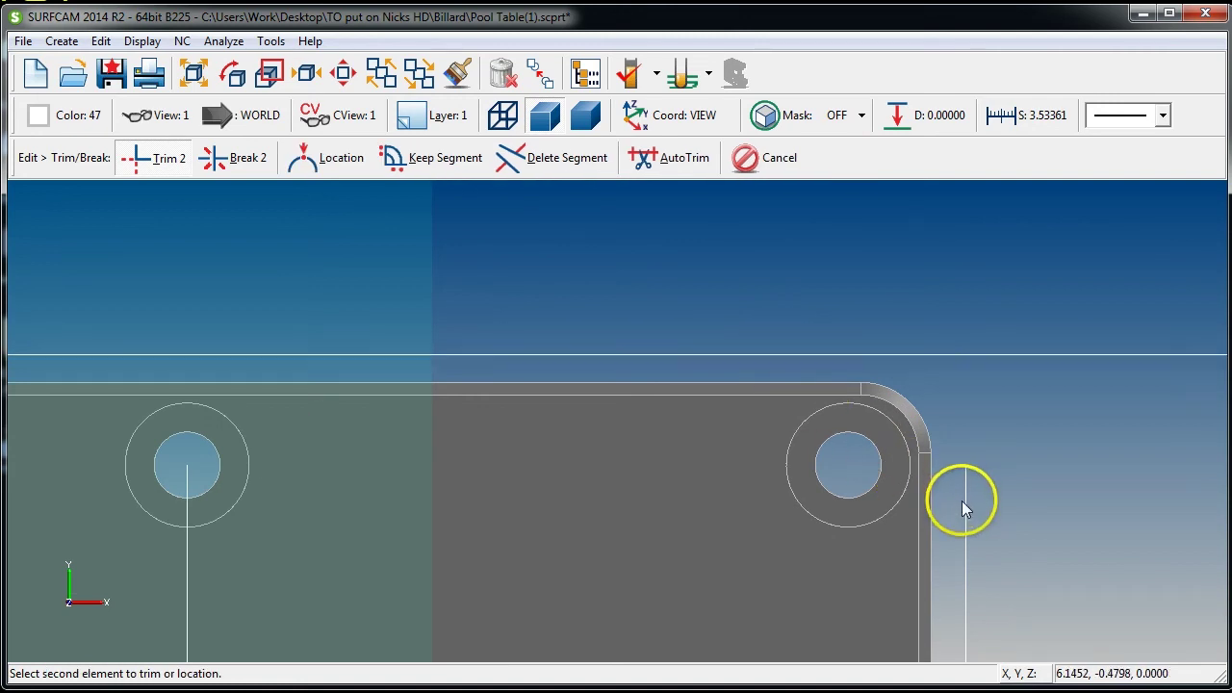
- Trim the lower and right offset lines to each other, forming the lower-right corner around the table
{"action": "scroll", "coordinate": [958, 525], "scroll_direction": "down", "scroll_amount": 1}
{"action": "scroll", "coordinate": [866, 572], "scroll_direction": "down", "scroll_amount": 4}
{"action": "scroll", "coordinate": [650, 601], "scroll_direction": "up", "scroll_amount": 3}
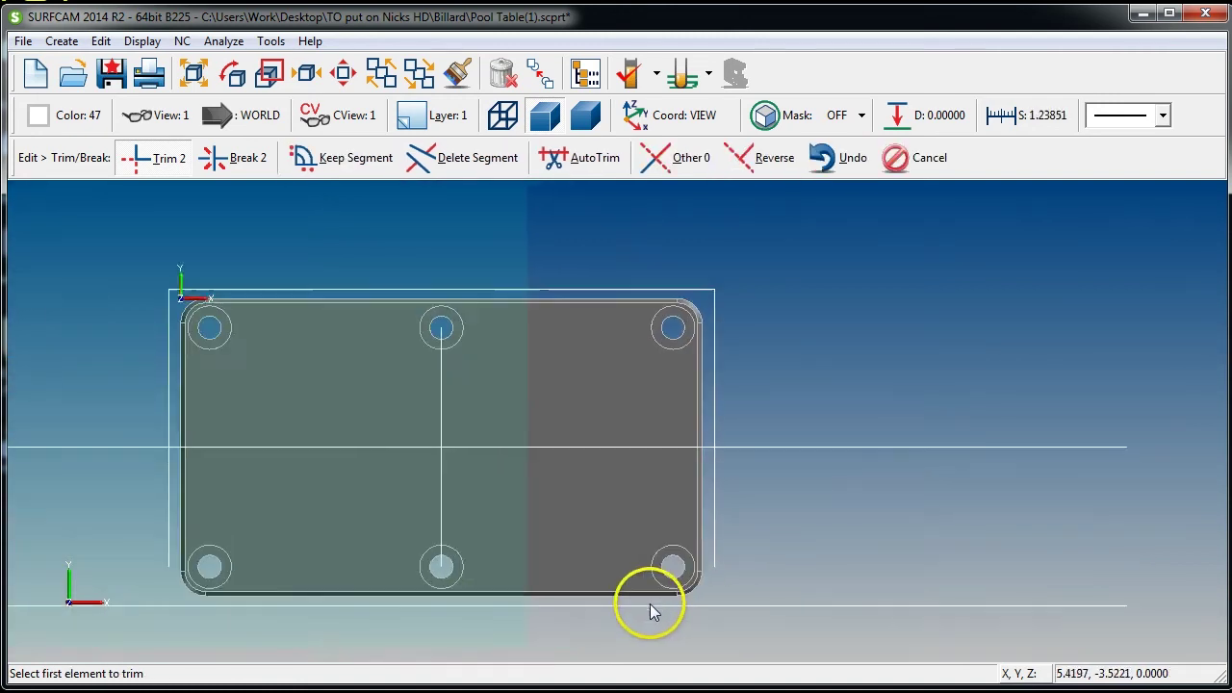
{"action": "left_click", "coordinate": [588, 585]}
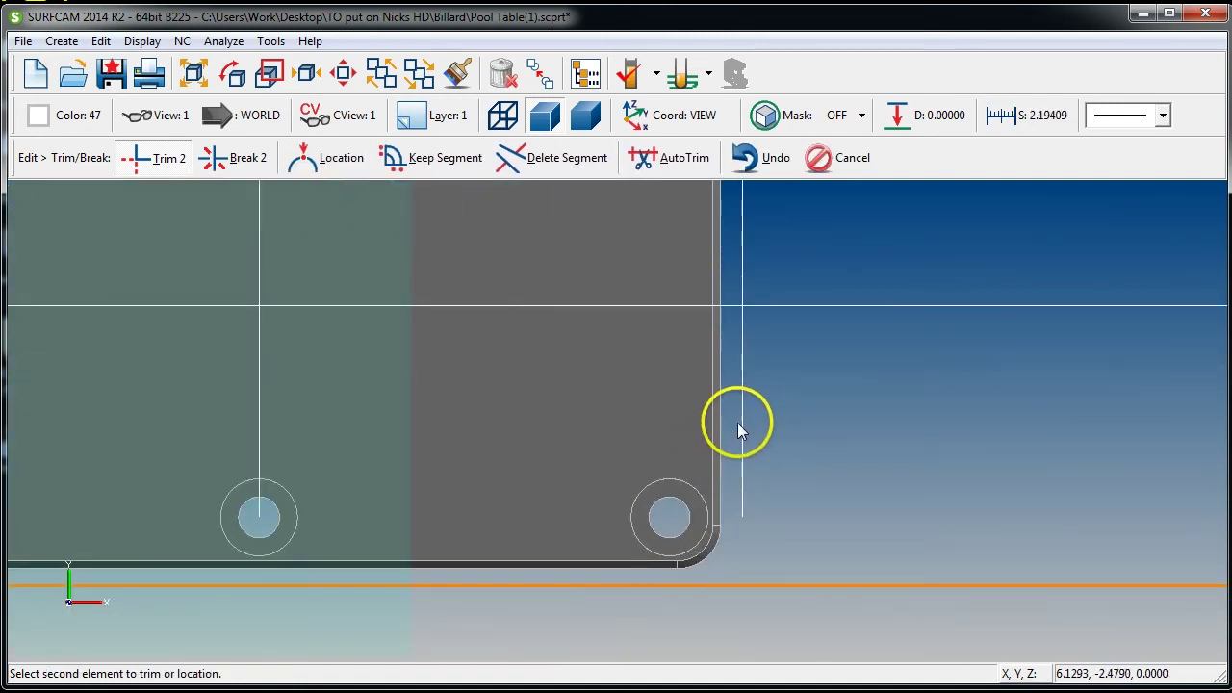
{"action": "left_click", "coordinate": [741, 424]}
{"action": "scroll", "coordinate": [142, 542], "scroll_direction": "down", "scroll_amount": 3}
{"action": "scroll", "coordinate": [214, 362], "scroll_direction": "up", "scroll_amount": 3}
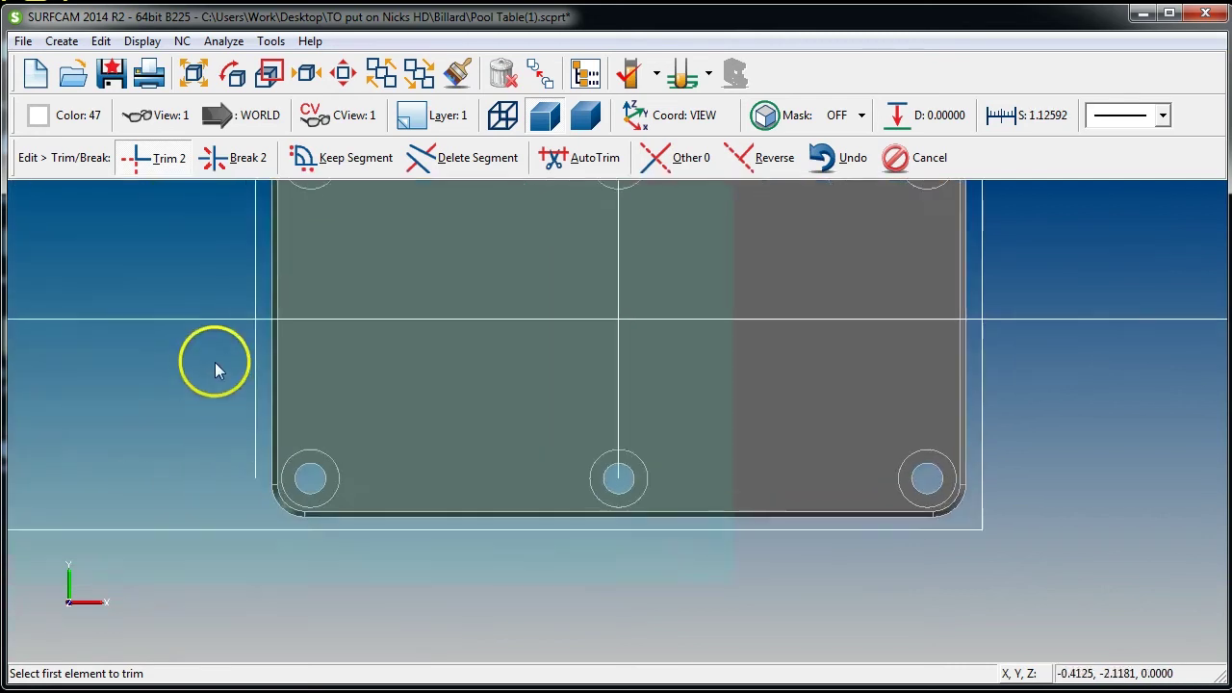
- Trim the left and lower offset lines to each other, forming the lower-left corner around the table
{"action": "scroll", "coordinate": [215, 362], "scroll_direction": "up", "scroll_amount": 2}
{"action": "left_click", "coordinate": [277, 371]}
{"action": "left_click", "coordinate": [374, 568]}
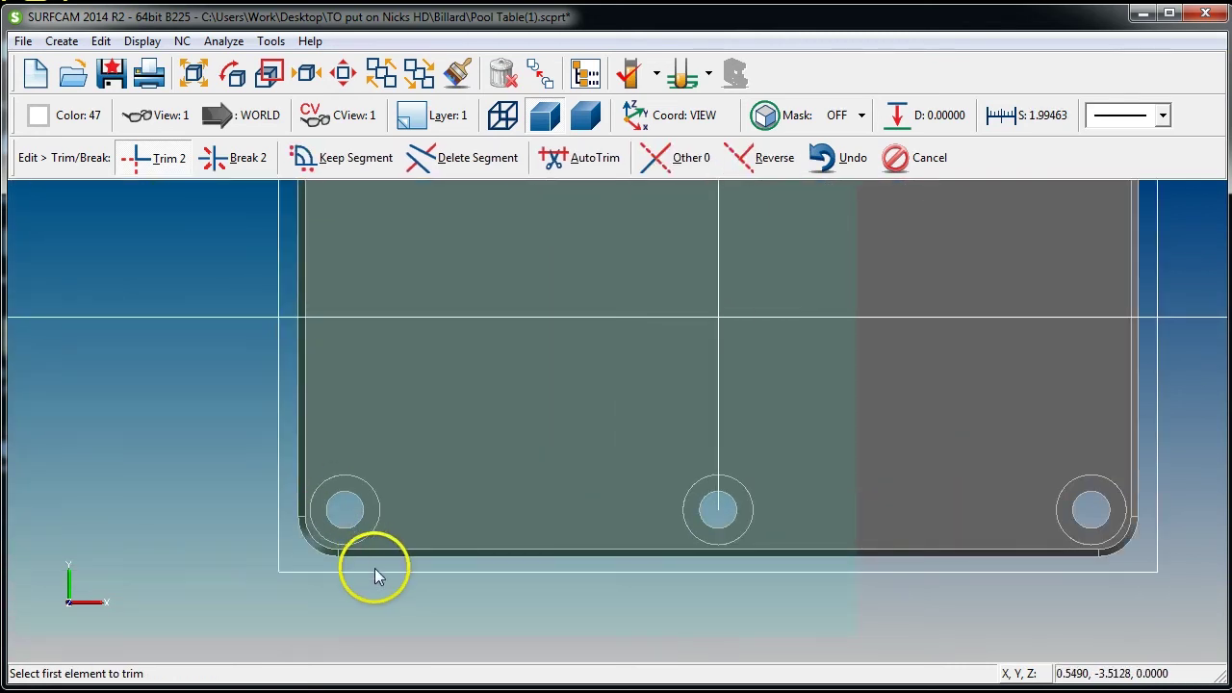
- Delete the horizontal and vertical center construction lines crossing the table, keeping only the rectangular boundary
{"action": "right_click", "coordinate": [203, 363]}
{"action": "left_click", "coordinate": [281, 630]}
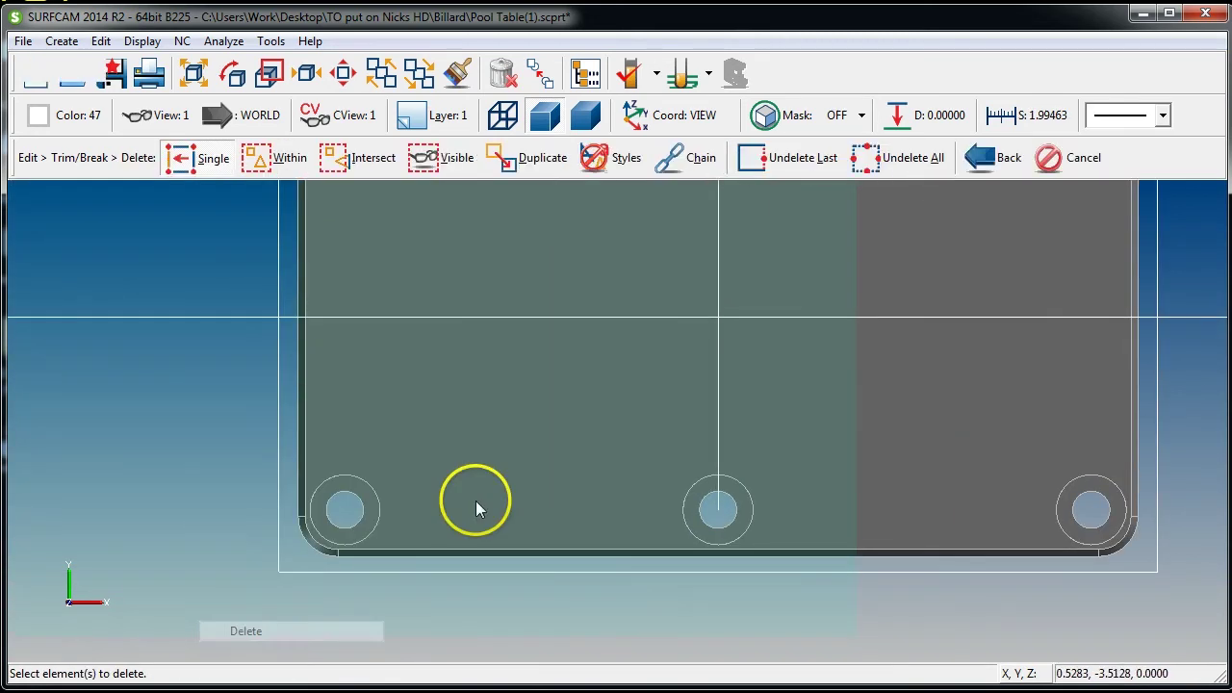
{"action": "left_click", "coordinate": [756, 317]}
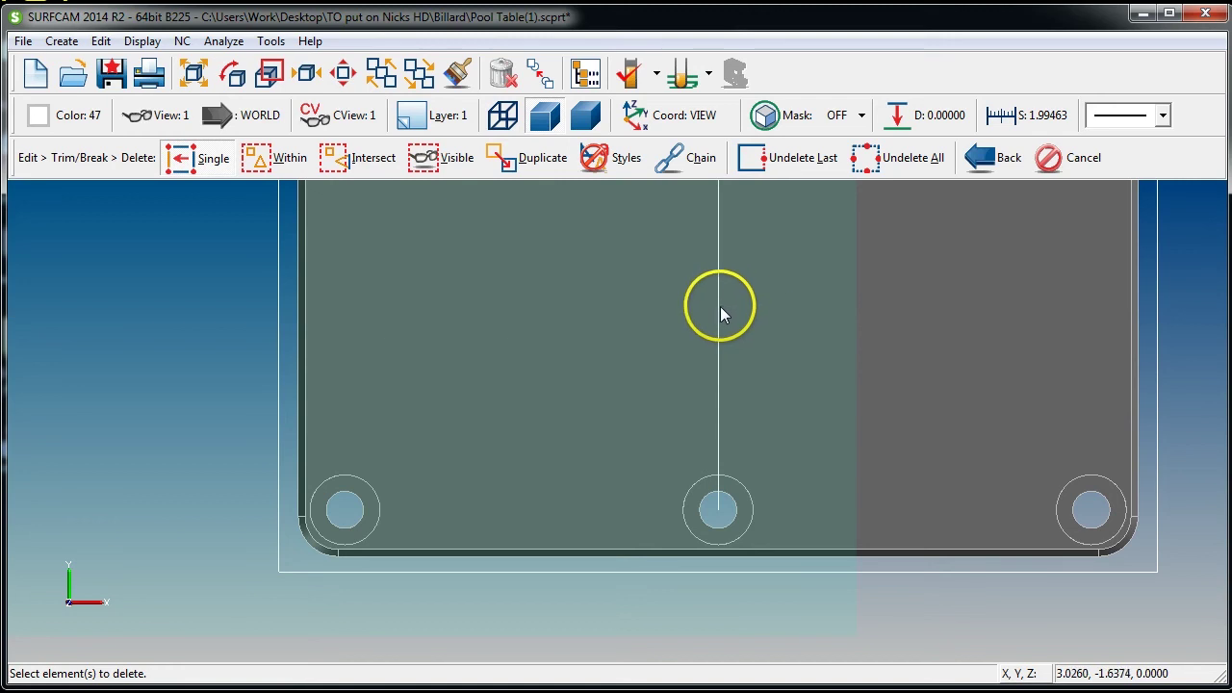
{"action": "left_click", "coordinate": [720, 306]}
{"action": "scroll", "coordinate": [734, 391], "scroll_direction": "down", "scroll_amount": 3}
{"action": "key", "text": "Escape"}
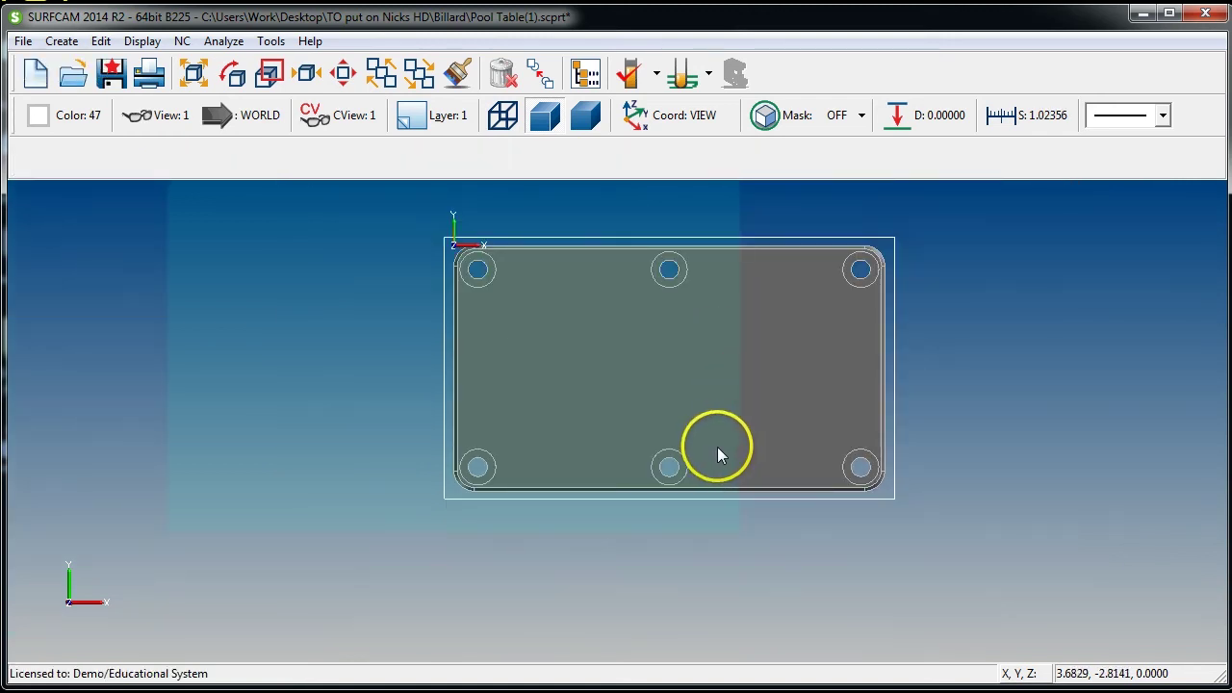
- Examine the rectangular boundary relative to the table legs in a tilted view and review the layer list
{"action": "key", "text": "ctrl+a"}
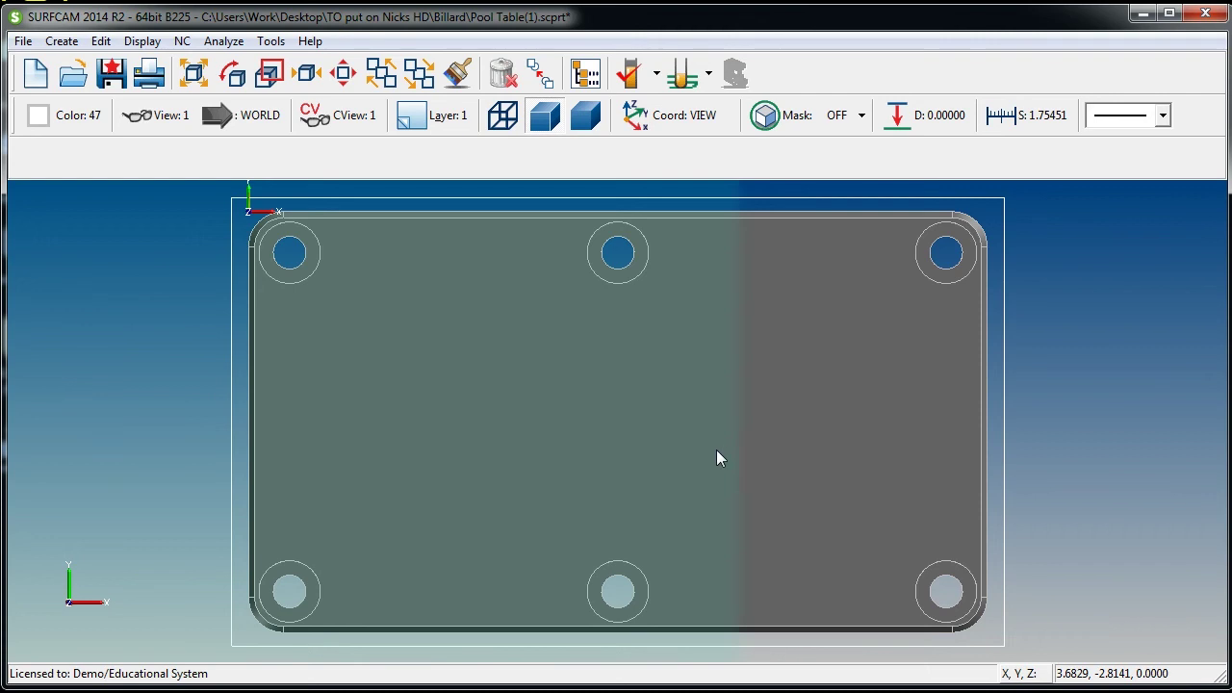
{"action": "scroll", "coordinate": [716, 450], "scroll_direction": "down", "scroll_amount": 4}
{"action": "middle_click_drag", "start_coordinate": [713, 451], "coordinate": [706, 449]}
{"action": "left_click_drag", "start_coordinate": [705, 449], "coordinate": [712, 407]}
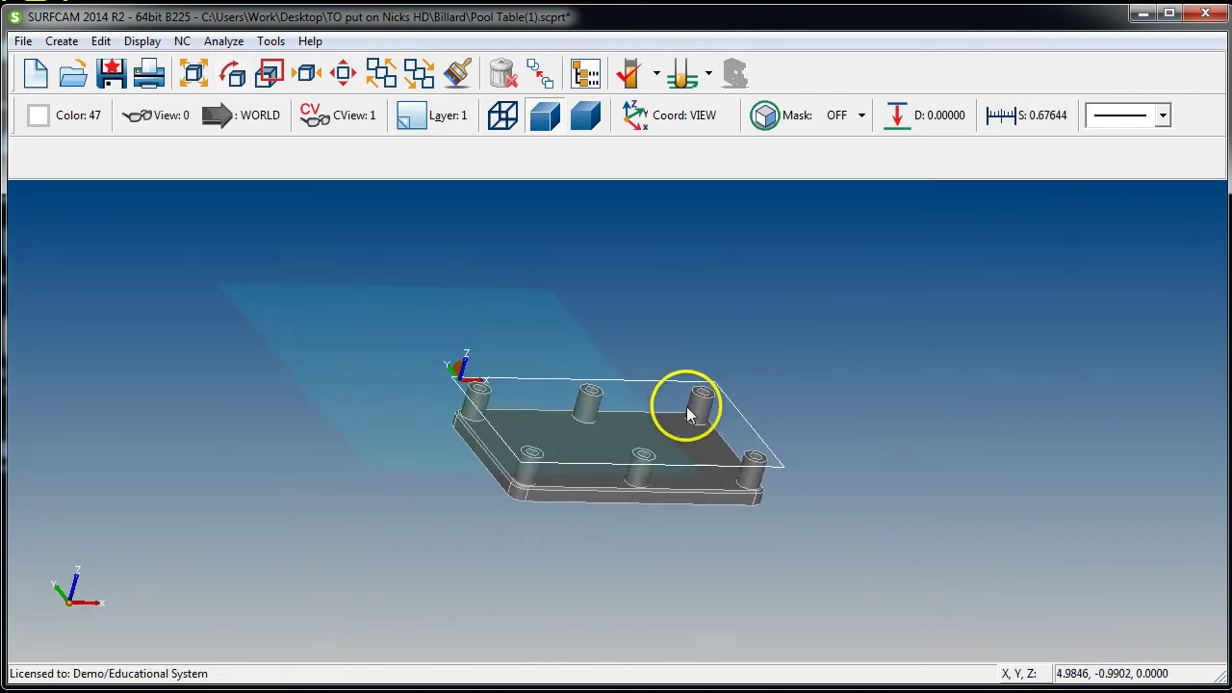
{"action": "left_click", "coordinate": [447, 117]}
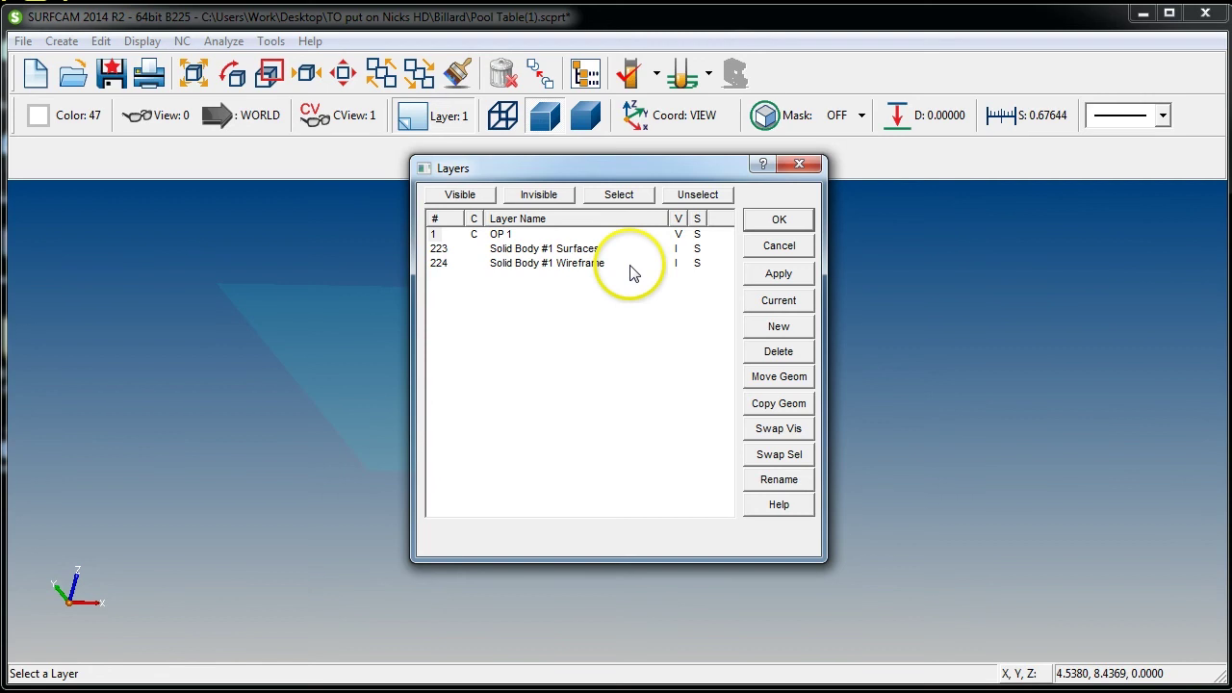
{"action": "left_click", "coordinate": [799, 167]}
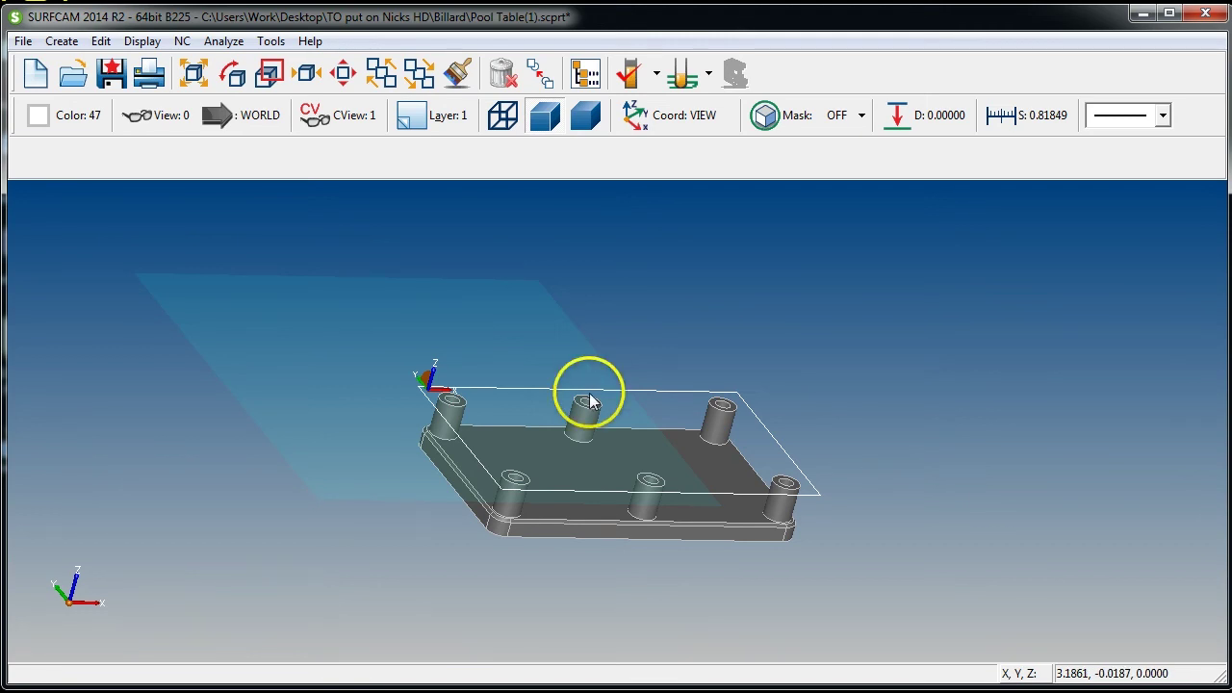
{"action": "scroll", "coordinate": [195, 521], "scroll_direction": "up", "scroll_amount": 1}
{"action": "scroll", "coordinate": [195, 521], "scroll_direction": "up", "scroll_amount": 2}
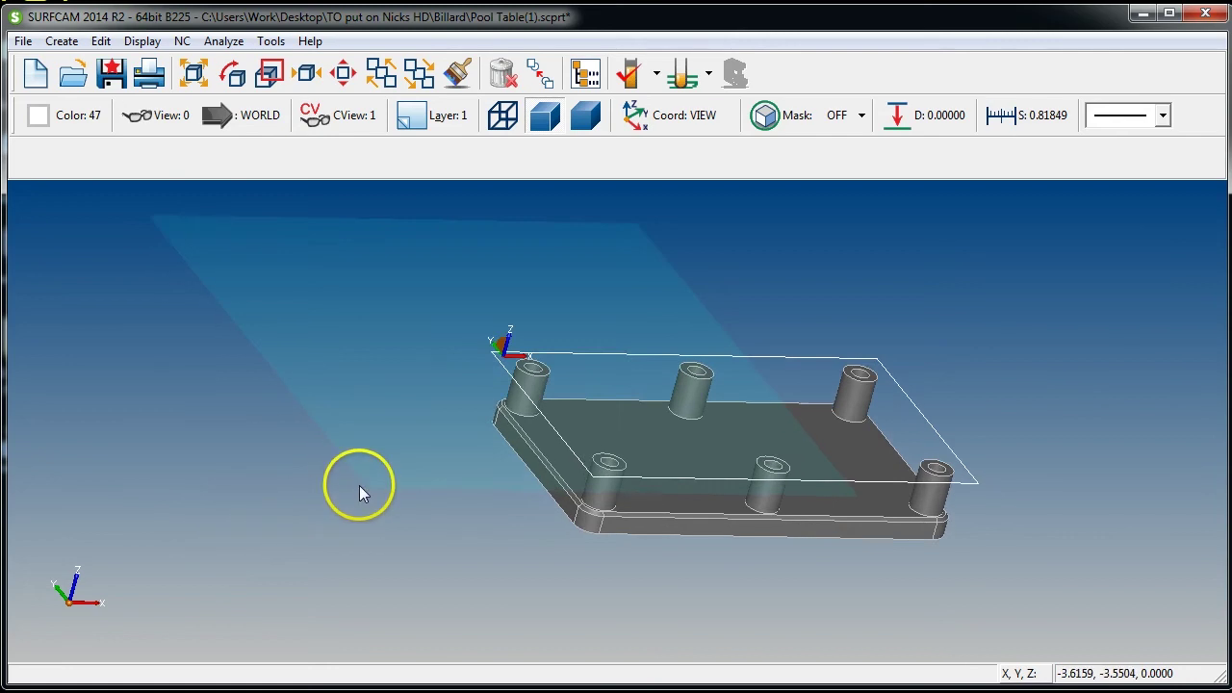
- Change the color of the four boundary lines around the table to yellow
{"action": "key", "text": "1"}
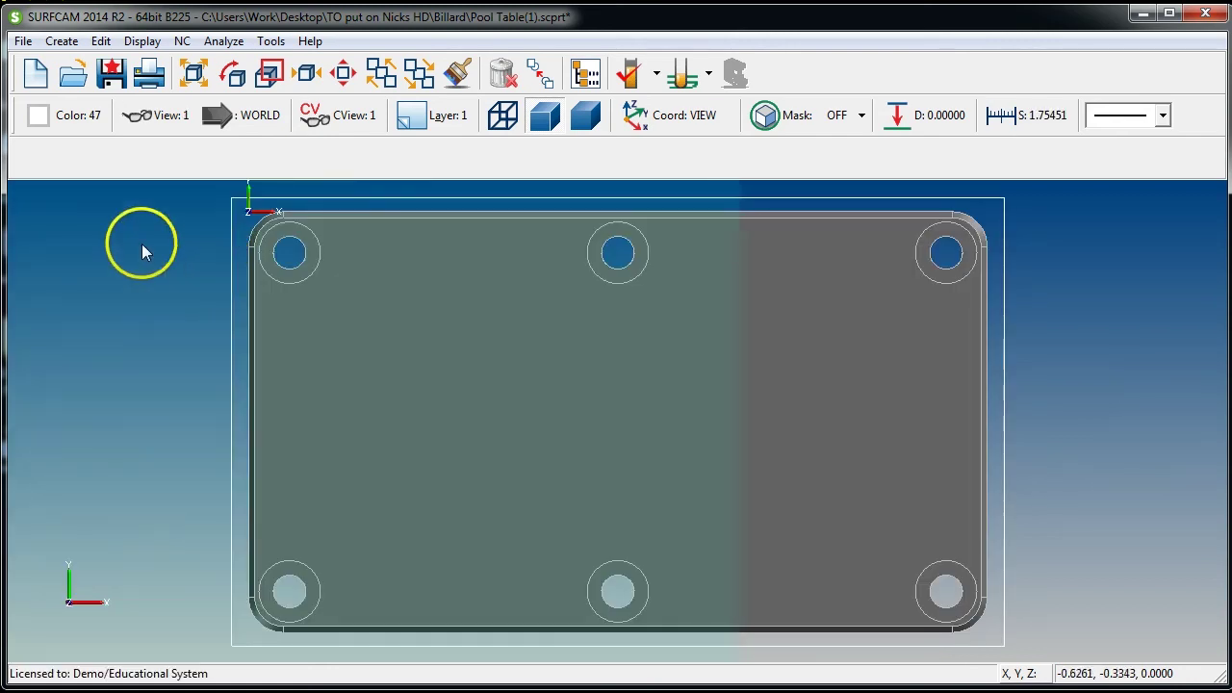
{"action": "left_click", "coordinate": [102, 41]}
{"action": "left_click", "coordinate": [102, 61]}
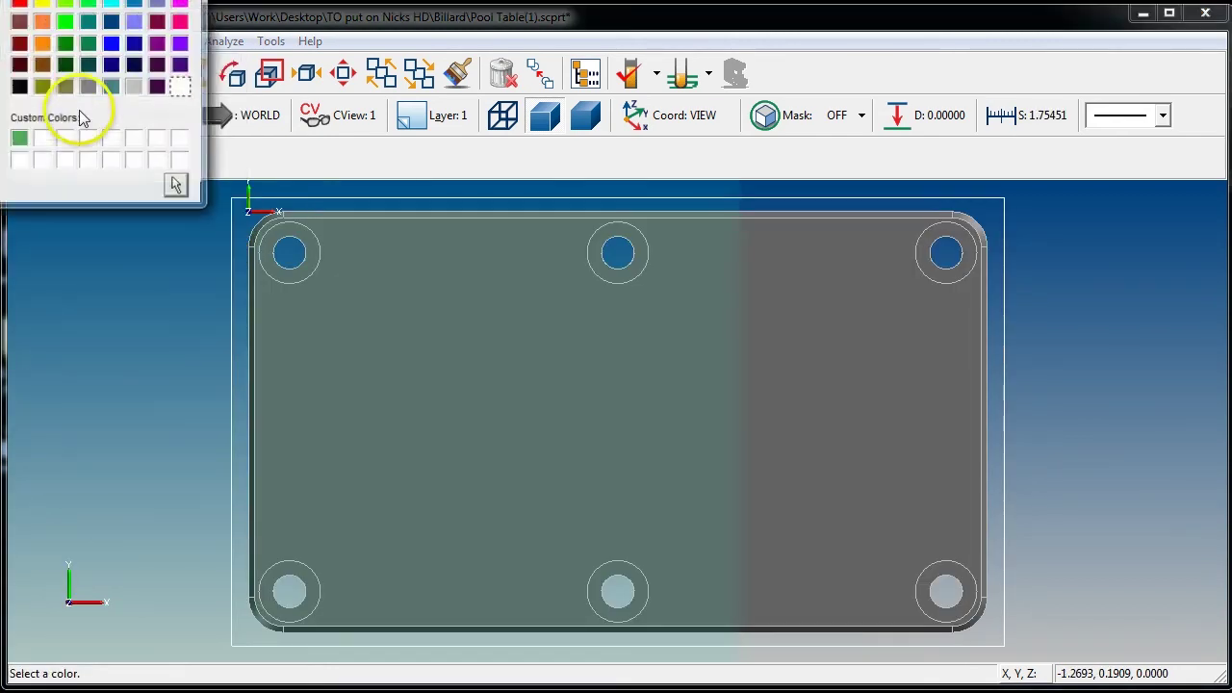
{"action": "left_click", "coordinate": [43, 12]}
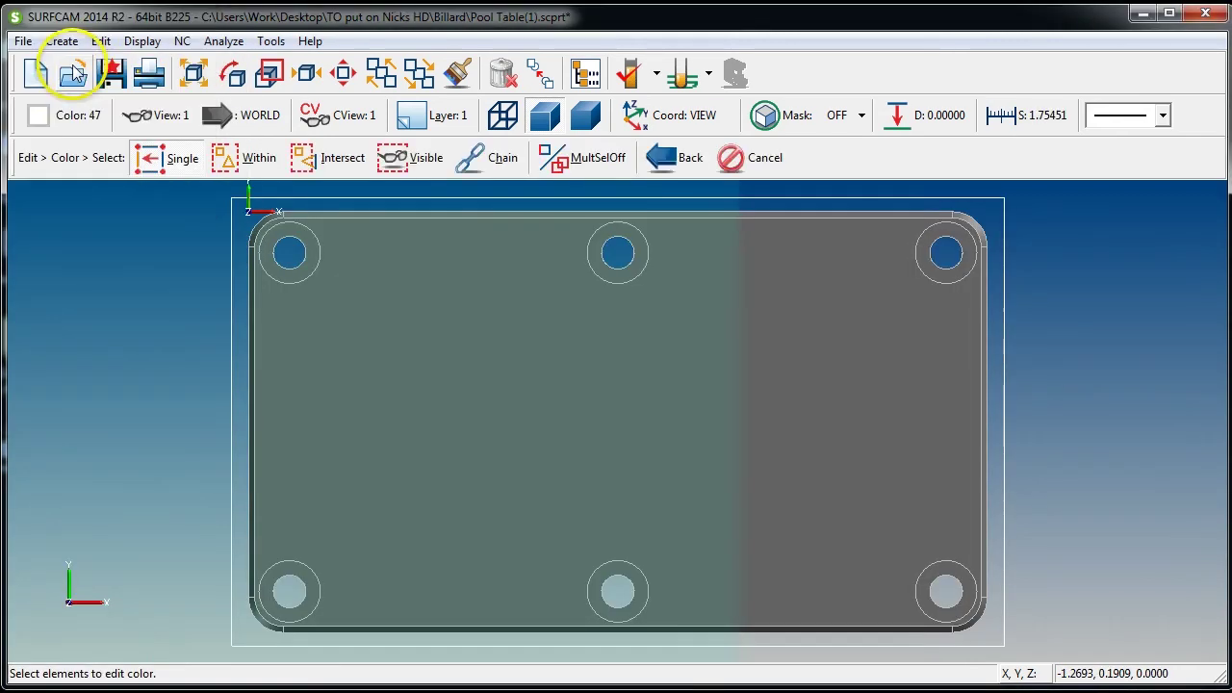
{"action": "left_click", "coordinate": [230, 241]}
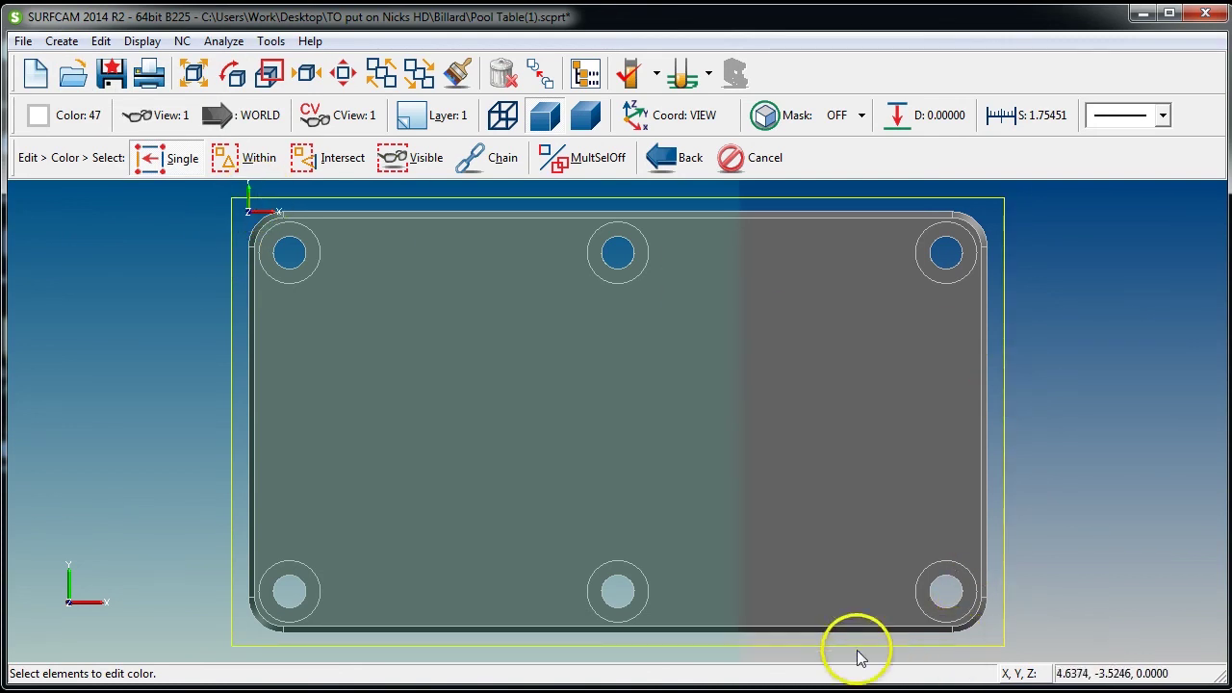
{"action": "key", "text": "Escape"}
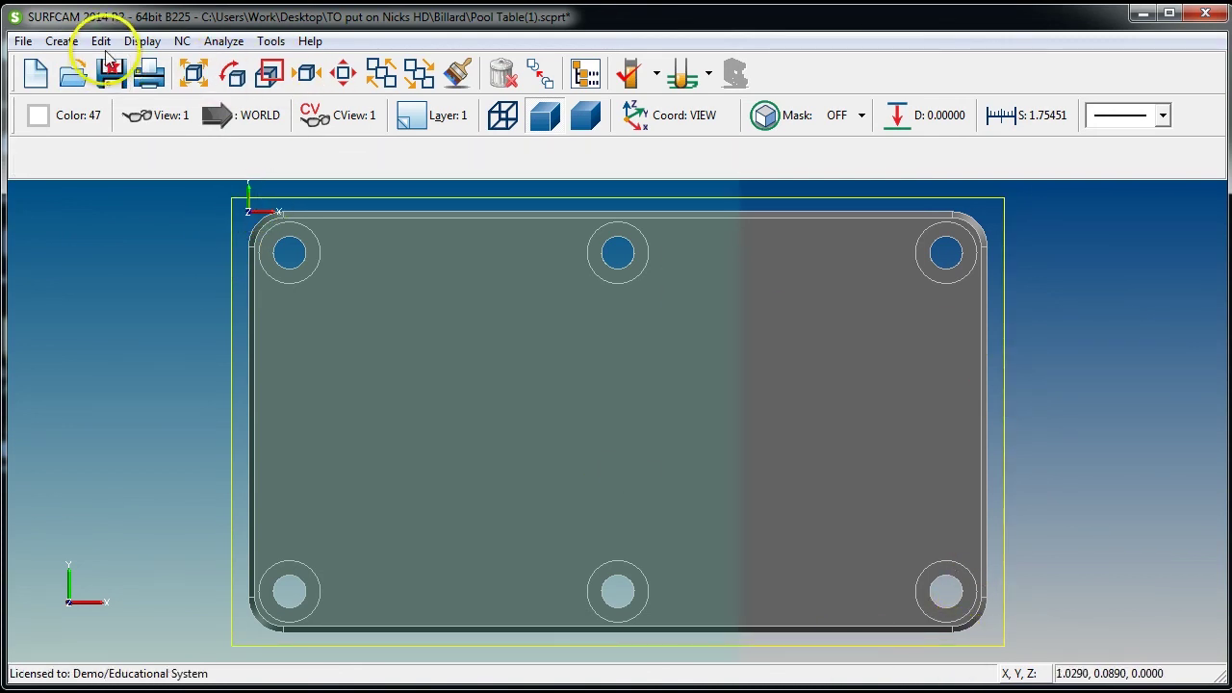
- Change the line font of the four yellow boundary lines to Phantom Line
{"action": "left_click", "coordinate": [101, 42]}
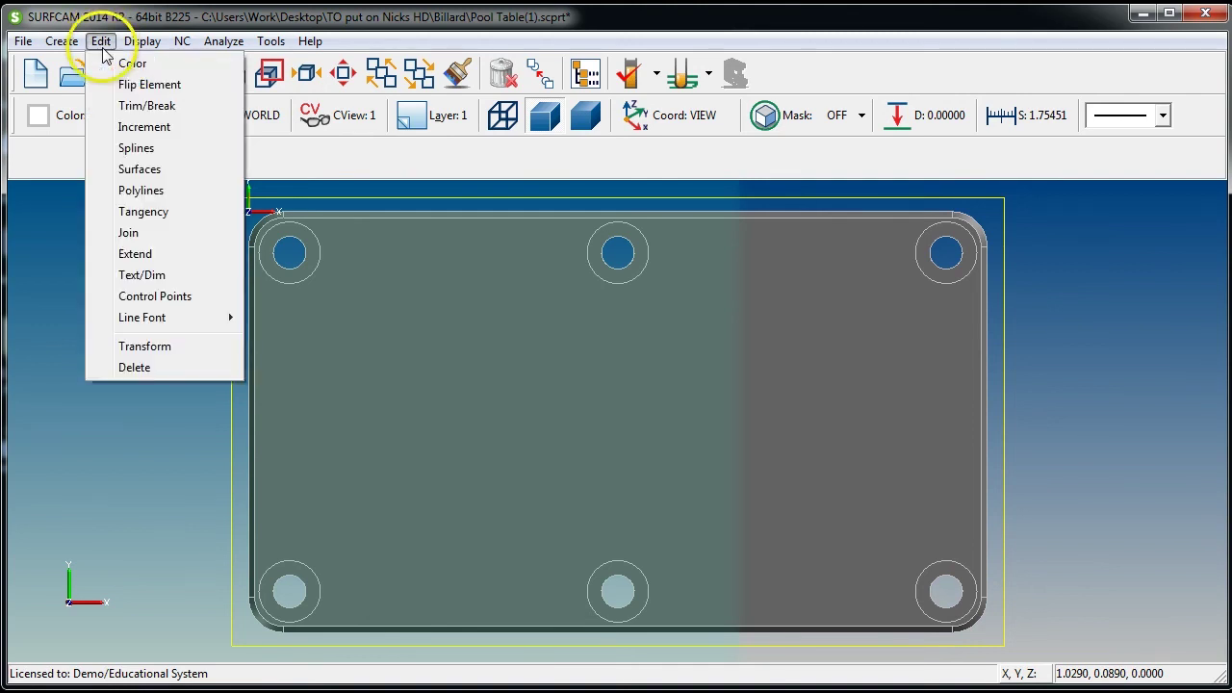
{"action": "mouse_move", "coordinate": [236, 320]}
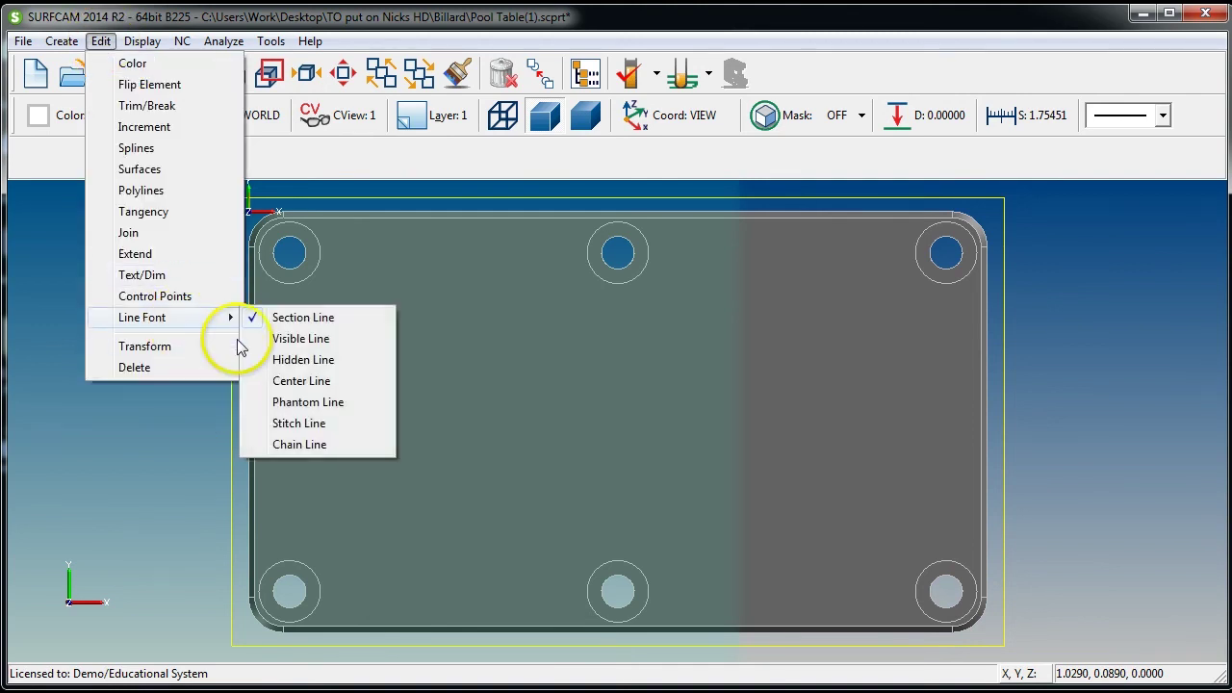
{"action": "left_click", "coordinate": [310, 403]}
{"action": "left_click", "coordinate": [233, 224]}
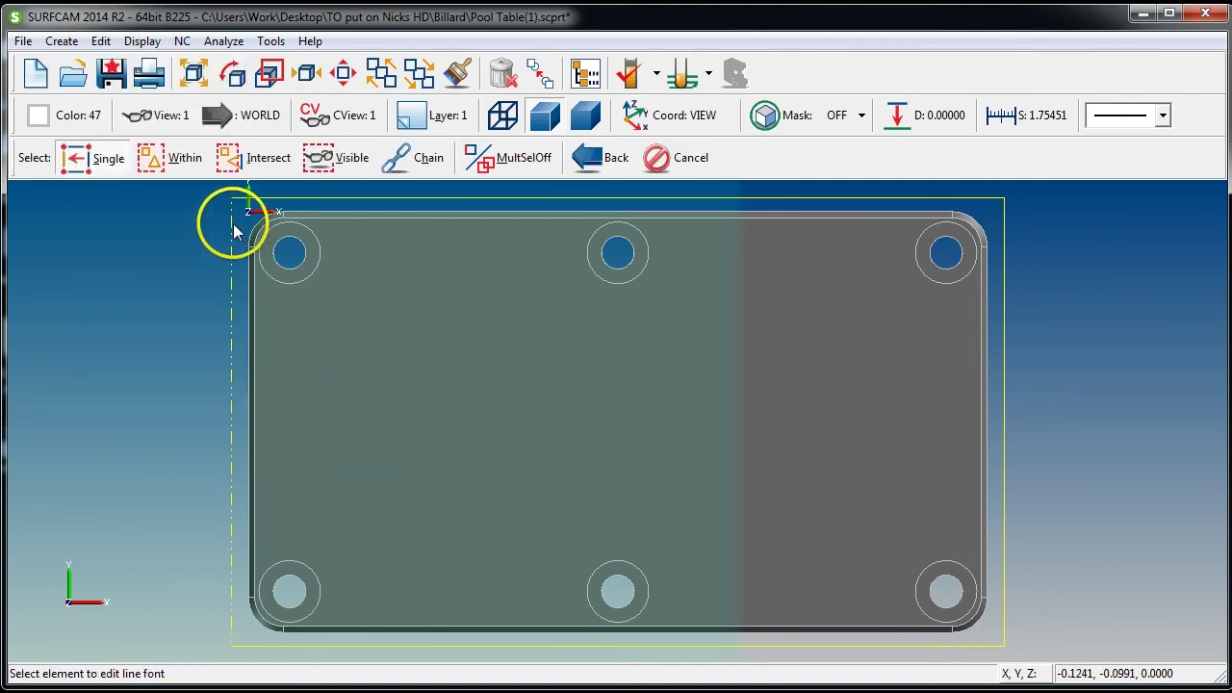
{"action": "left_click", "coordinate": [279, 198]}
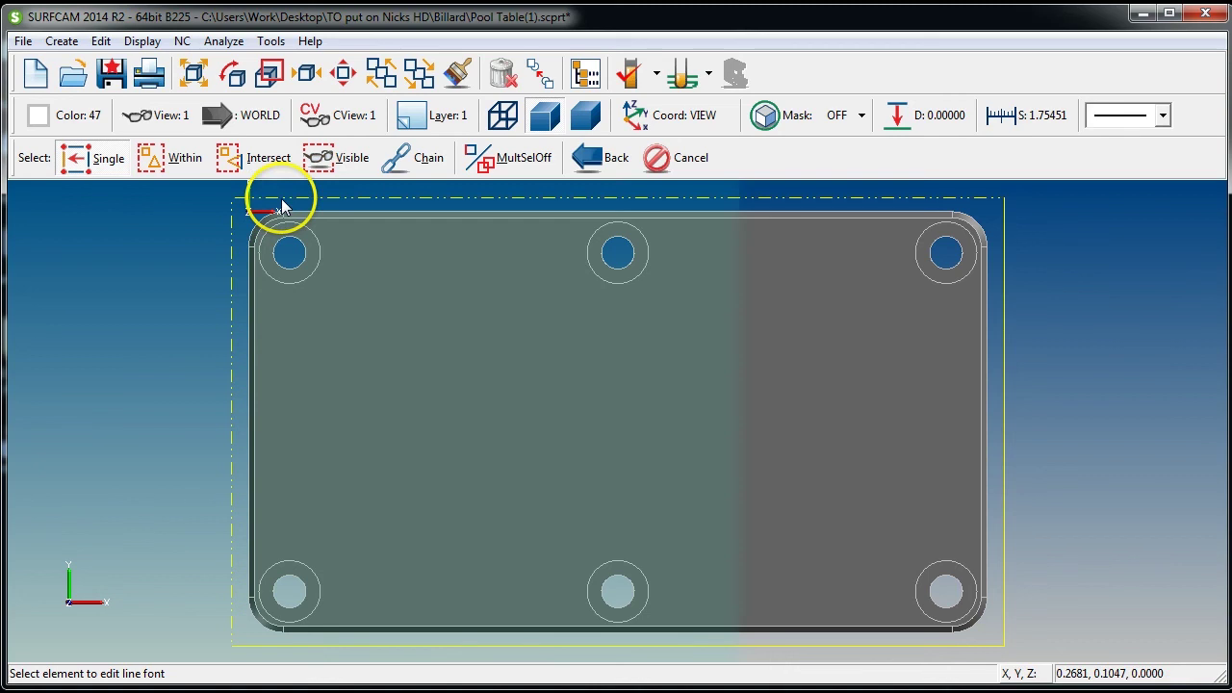
{"action": "left_click", "coordinate": [1005, 333]}
{"action": "left_click", "coordinate": [883, 642]}
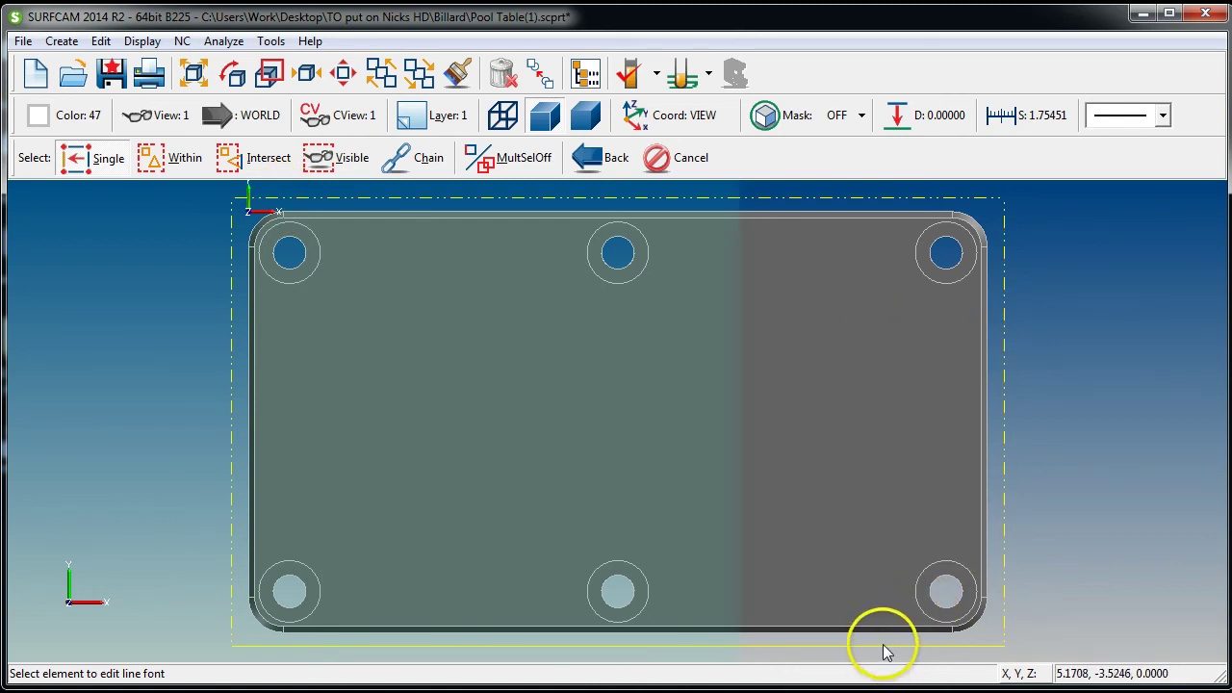
{"action": "scroll", "coordinate": [878, 578], "scroll_direction": "down", "scroll_amount": 1}
{"action": "middle_click_drag", "start_coordinate": [878, 556], "coordinate": [781, 469]}
{"action": "scroll", "coordinate": [722, 466], "scroll_direction": "up", "scroll_amount": 1}
{"action": "scroll", "coordinate": [539, 444], "scroll_direction": "up", "scroll_amount": 3}
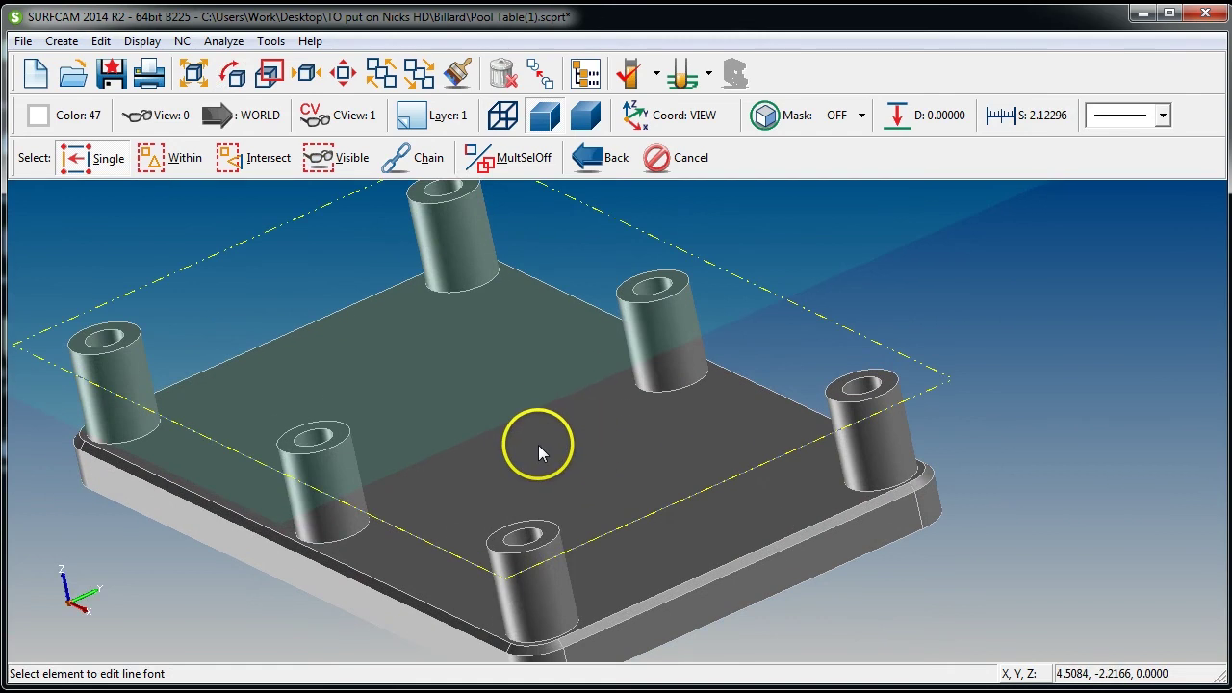
{"action": "key", "text": "Escape"}
- Examine the phantom-line boundary against the table and its legs from the top view and tilted views
{"action": "scroll", "coordinate": [538, 445], "scroll_direction": "down", "scroll_amount": 4}
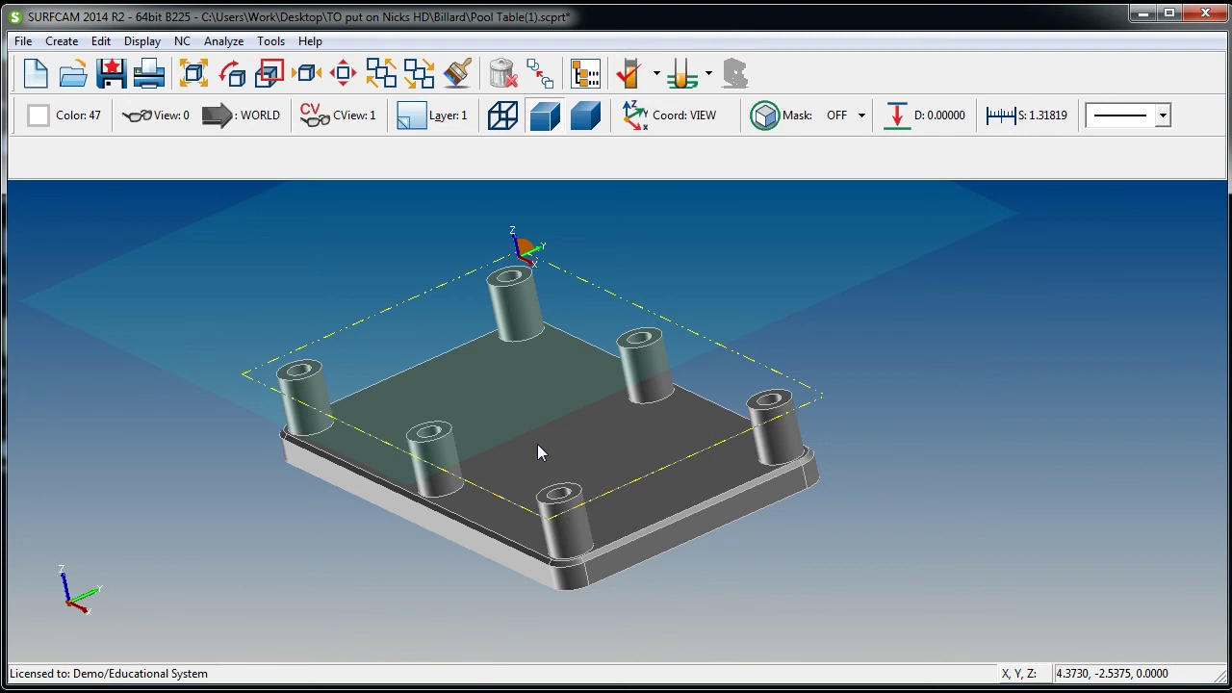
{"action": "key", "text": "ctrl+1"}
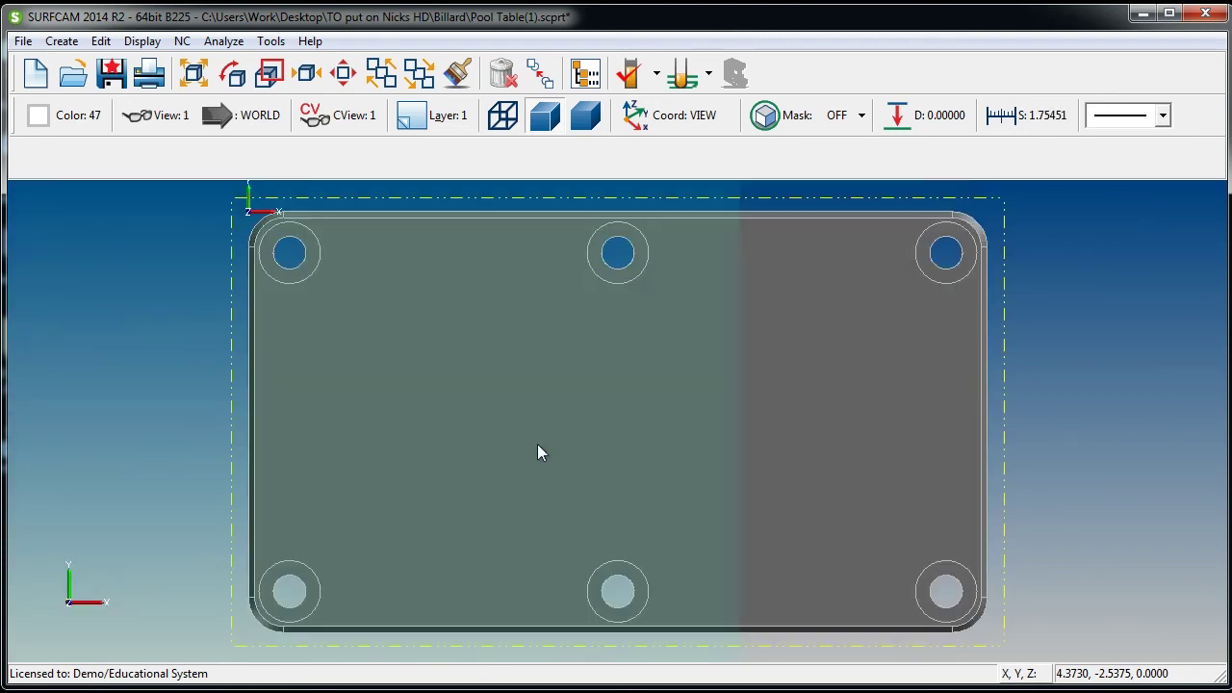
{"action": "middle_click_drag", "start_coordinate": [537, 444], "coordinate": [689, 334]}
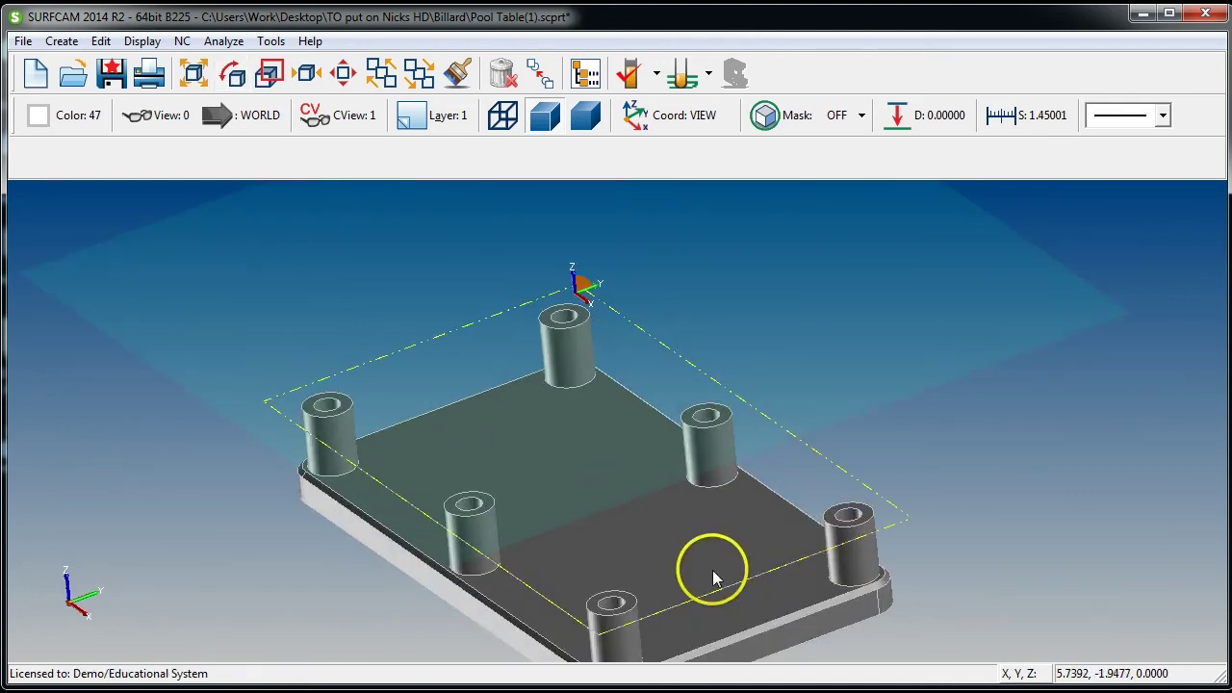
{"action": "scroll", "coordinate": [710, 572], "scroll_direction": "down", "scroll_amount": 2}
{"action": "scroll", "coordinate": [414, 419], "scroll_direction": "up", "scroll_amount": 3}
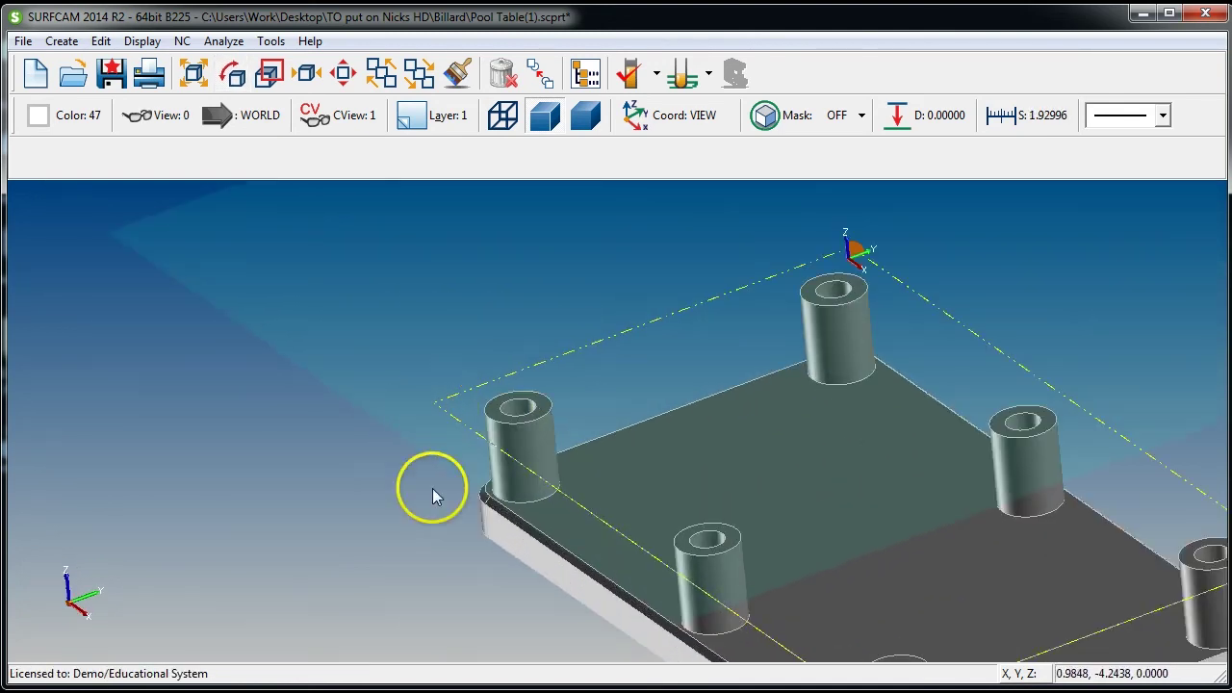
{"action": "scroll", "coordinate": [444, 439], "scroll_direction": "down", "scroll_amount": 2}
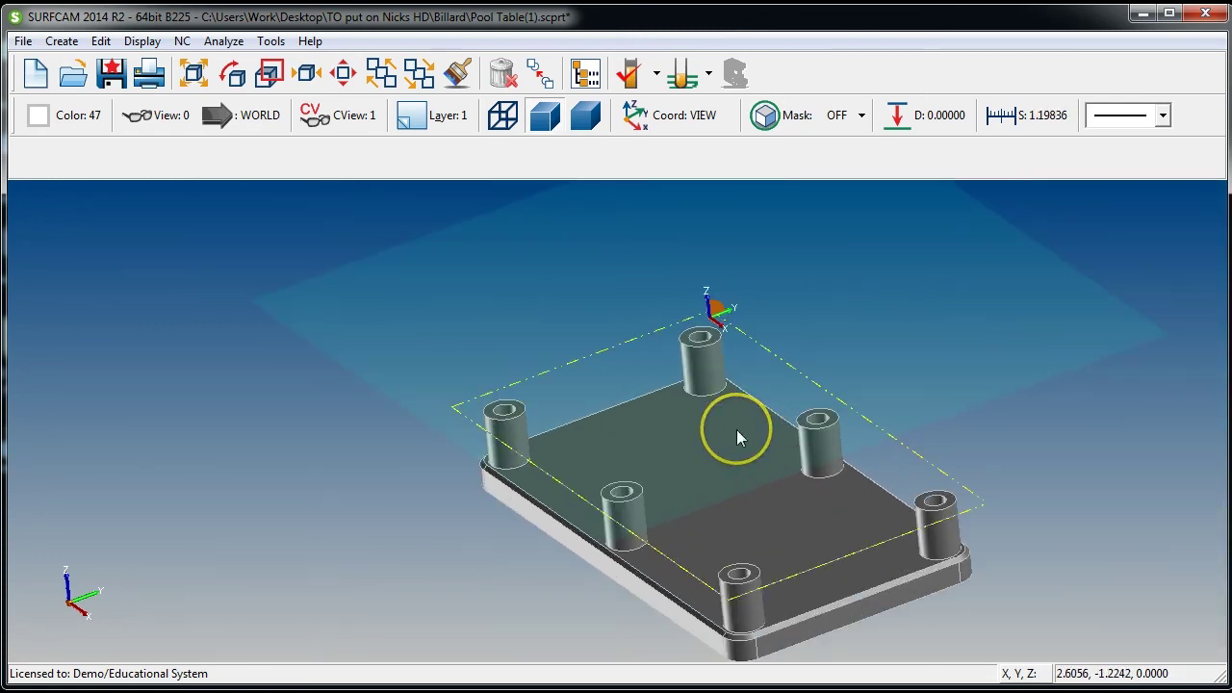
{"action": "key", "text": "1"}
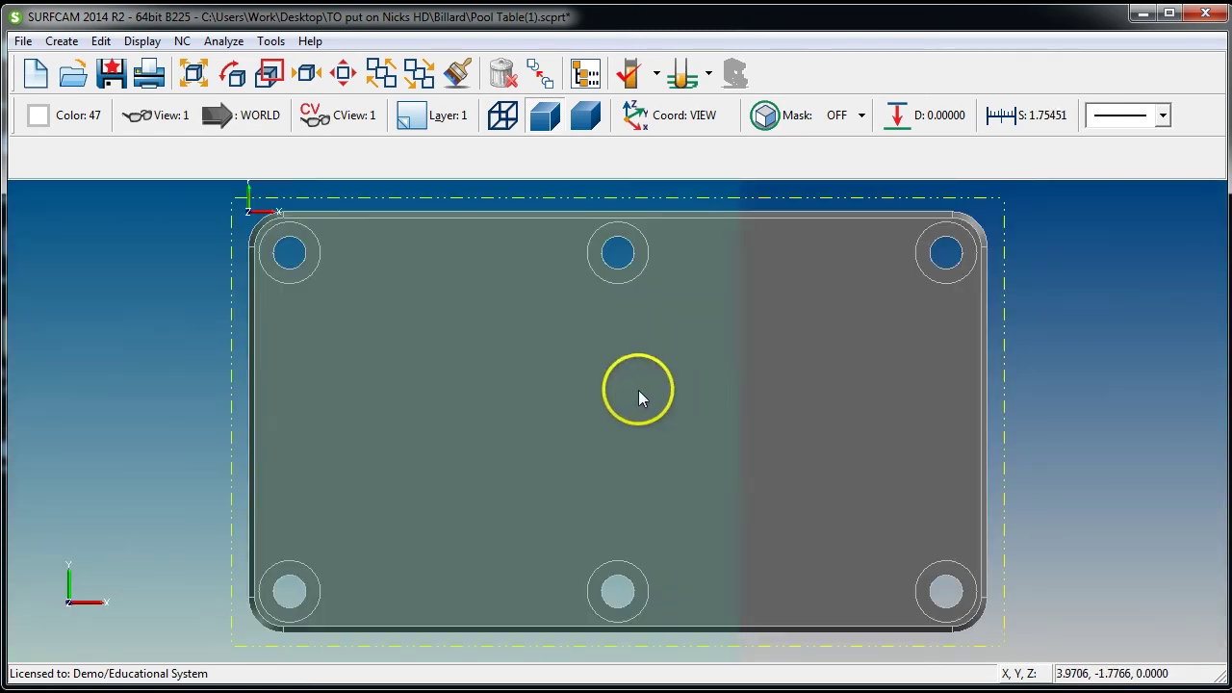
{"action": "scroll", "coordinate": [628, 385], "scroll_direction": "down", "scroll_amount": 3}
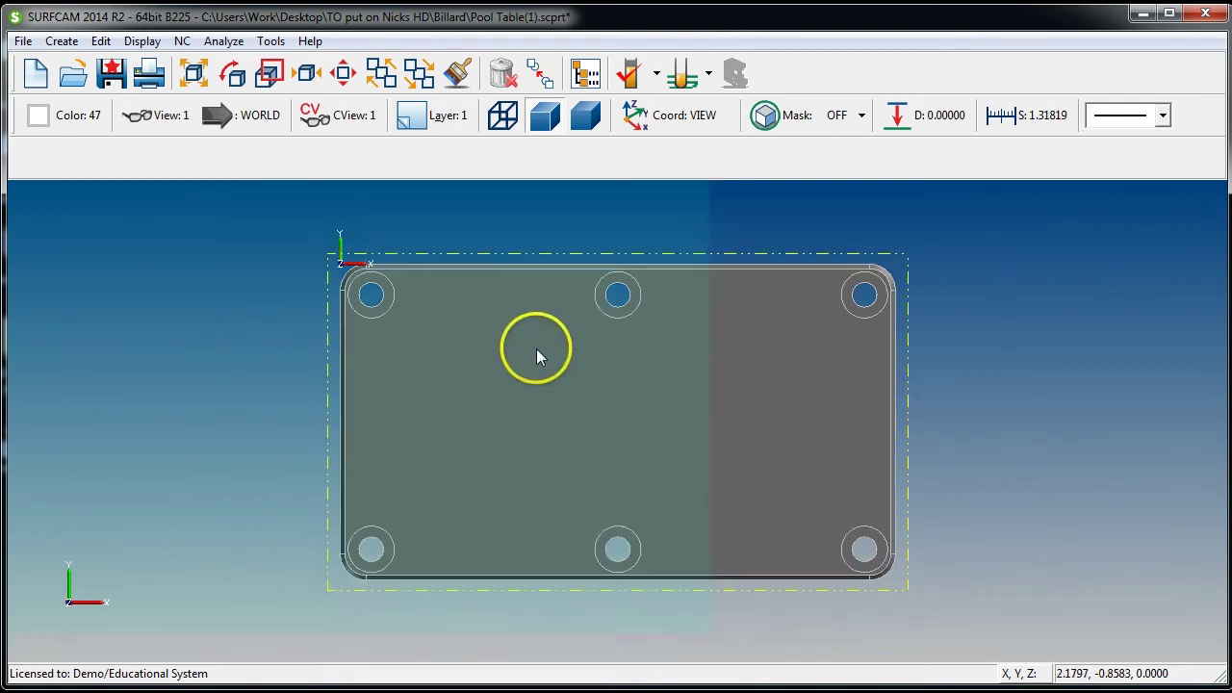
{"action": "scroll", "coordinate": [536, 350], "scroll_direction": "up", "scroll_amount": 1}
{"action": "middle_click_drag", "start_coordinate": [529, 423], "coordinate": [528, 393]}
{"action": "right_click", "coordinate": [527, 392]}
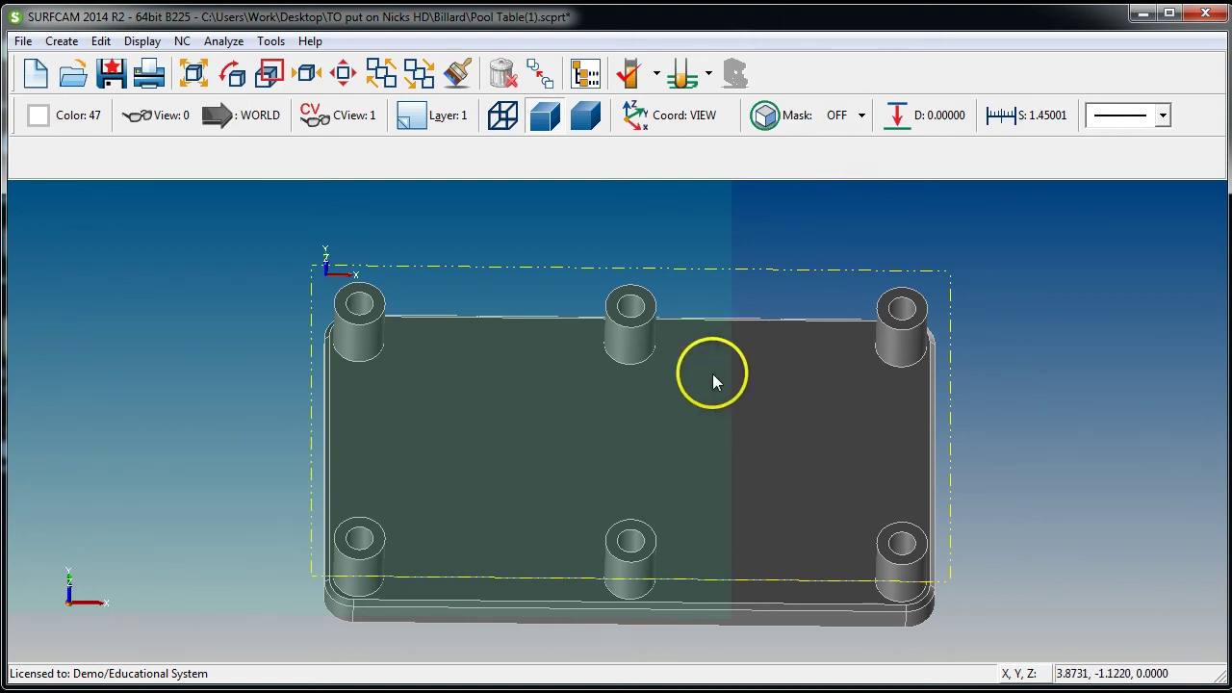
- Start editing element colors with red and recolor the base circle of the upper-left leg
{"action": "left_click", "coordinate": [100, 41]}
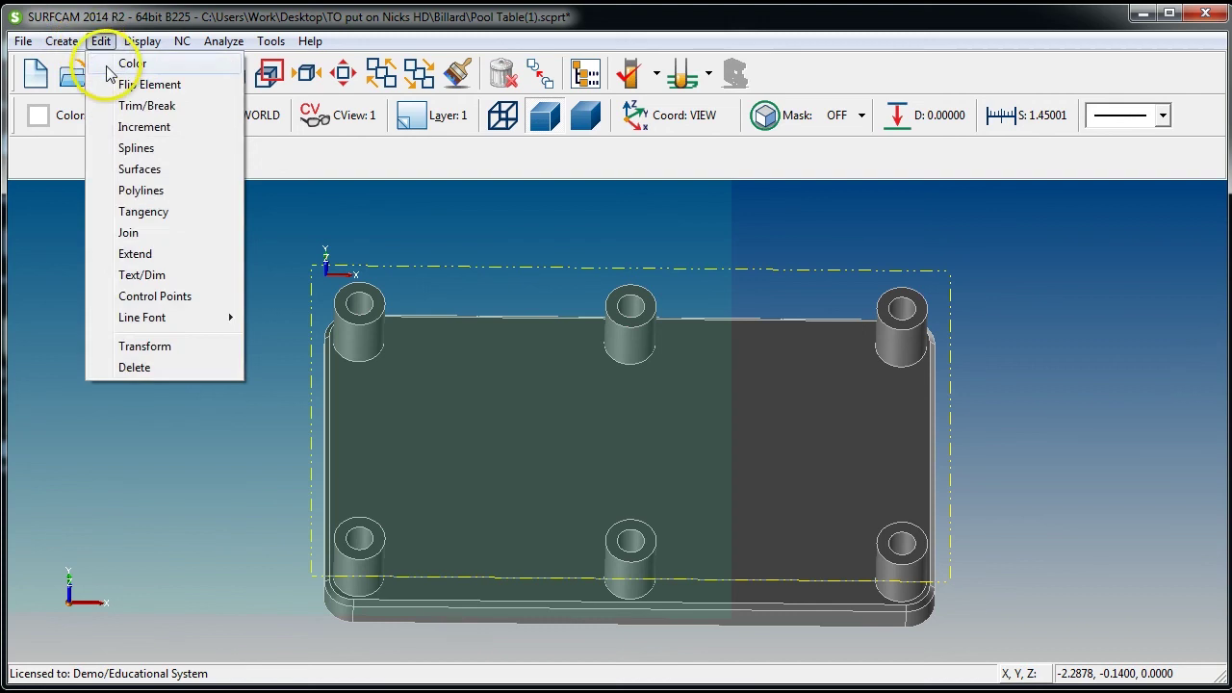
{"action": "left_click", "coordinate": [114, 62]}
{"action": "left_click", "coordinate": [73, 27]}
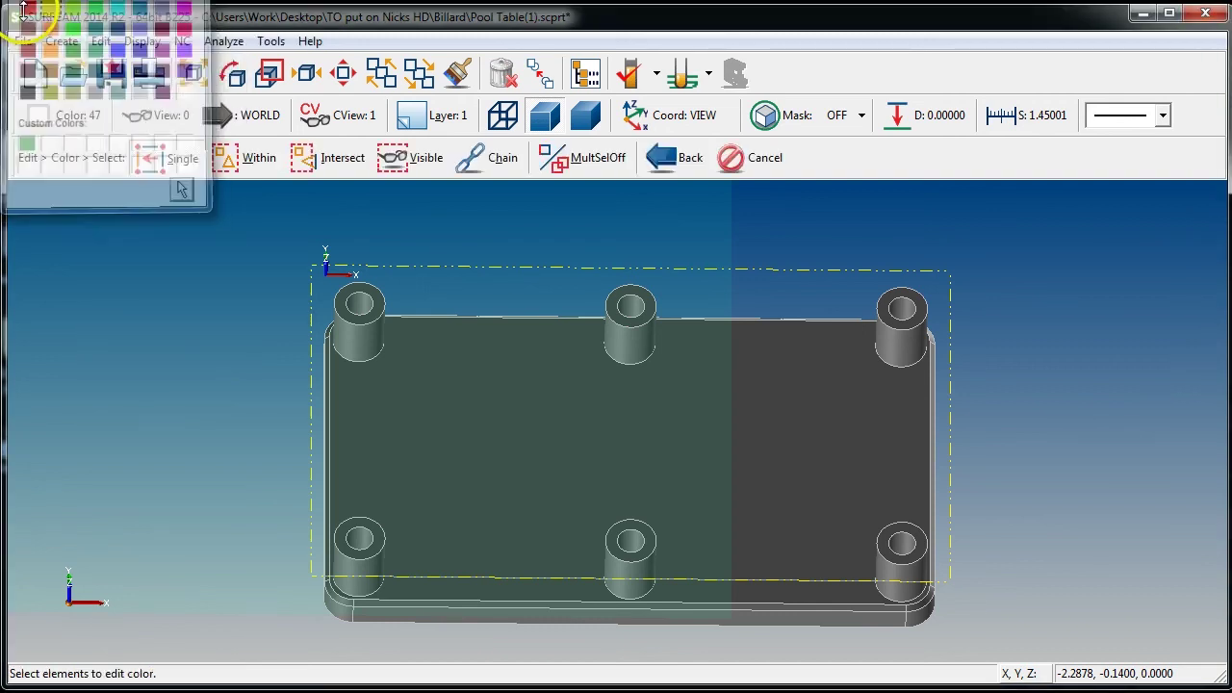
{"action": "scroll", "coordinate": [404, 292], "scroll_direction": "up", "scroll_amount": 3}
{"action": "scroll", "coordinate": [444, 306], "scroll_direction": "down", "scroll_amount": 2}
{"action": "mouse_move", "coordinate": [429, 426]}
{"action": "middle_mouse_down"}
{"action": "mouse_move", "coordinate": [435, 435]}
{"action": "mouse_move", "coordinate": [420, 431]}
{"action": "middle_mouse_up"}
{"action": "scroll", "coordinate": [414, 462], "scroll_direction": "up", "scroll_amount": 4}
{"action": "left_click", "coordinate": [510, 482]}
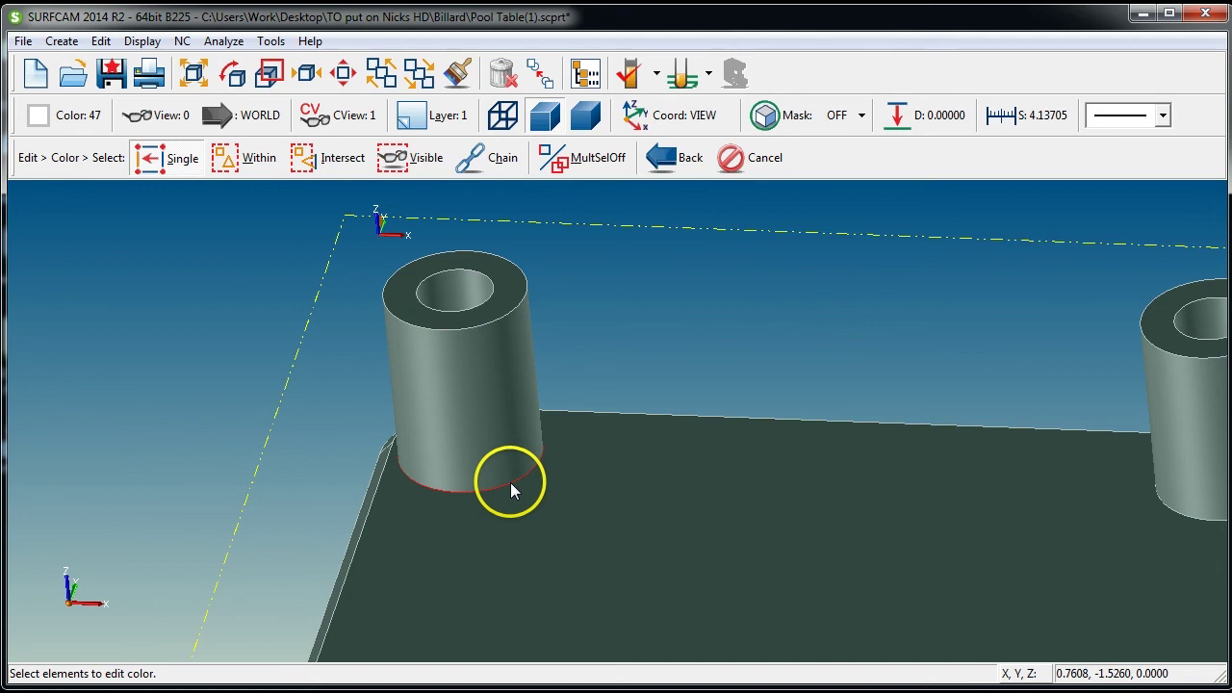
- Recolor the base circles of the upper-middle and upper-right legs red
{"action": "scroll", "coordinate": [515, 489], "scroll_direction": "down", "scroll_amount": 2}
{"action": "scroll", "coordinate": [1010, 475], "scroll_direction": "up", "scroll_amount": 1}
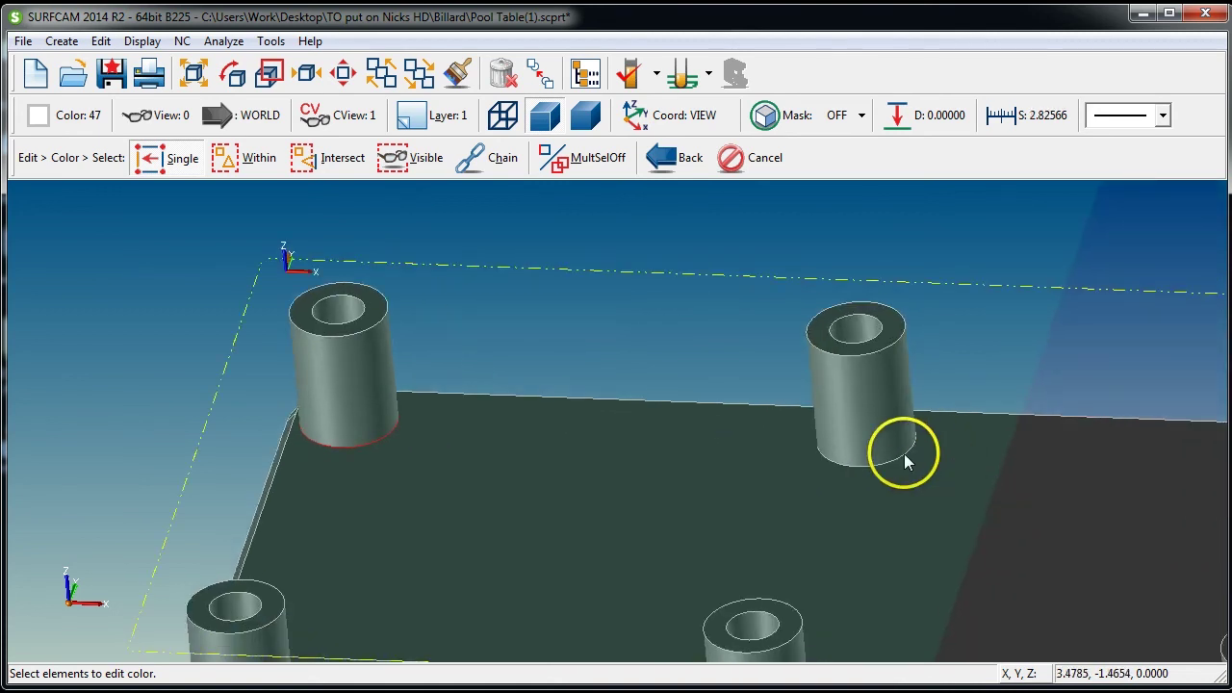
{"action": "left_click", "coordinate": [904, 453]}
{"action": "middle_click_drag", "start_coordinate": [1001, 498], "coordinate": [834, 469]}
{"action": "left_click", "coordinate": [1177, 455]}
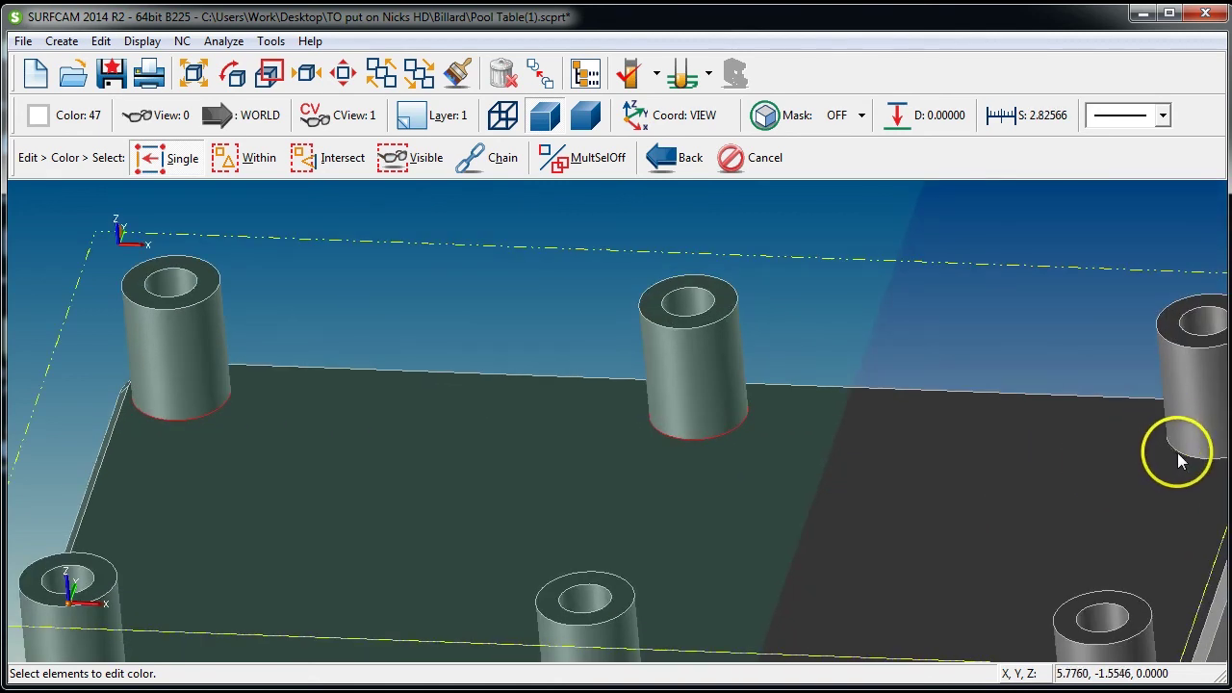
- Recolor the base circle of the lower-right leg red
{"action": "middle_click_drag", "start_coordinate": [1092, 595], "coordinate": [925, 522]}
{"action": "scroll", "coordinate": [965, 624], "scroll_direction": "up", "scroll_amount": 4}
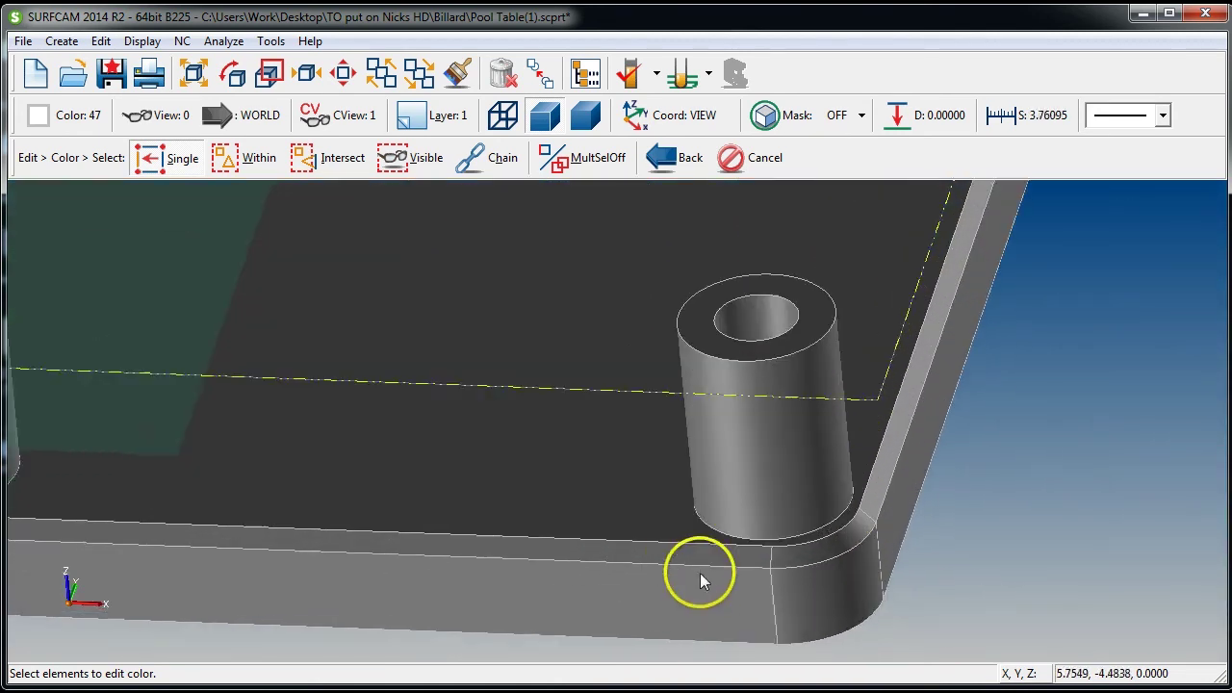
{"action": "scroll", "coordinate": [230, 545], "scroll_direction": "down", "scroll_amount": 10}
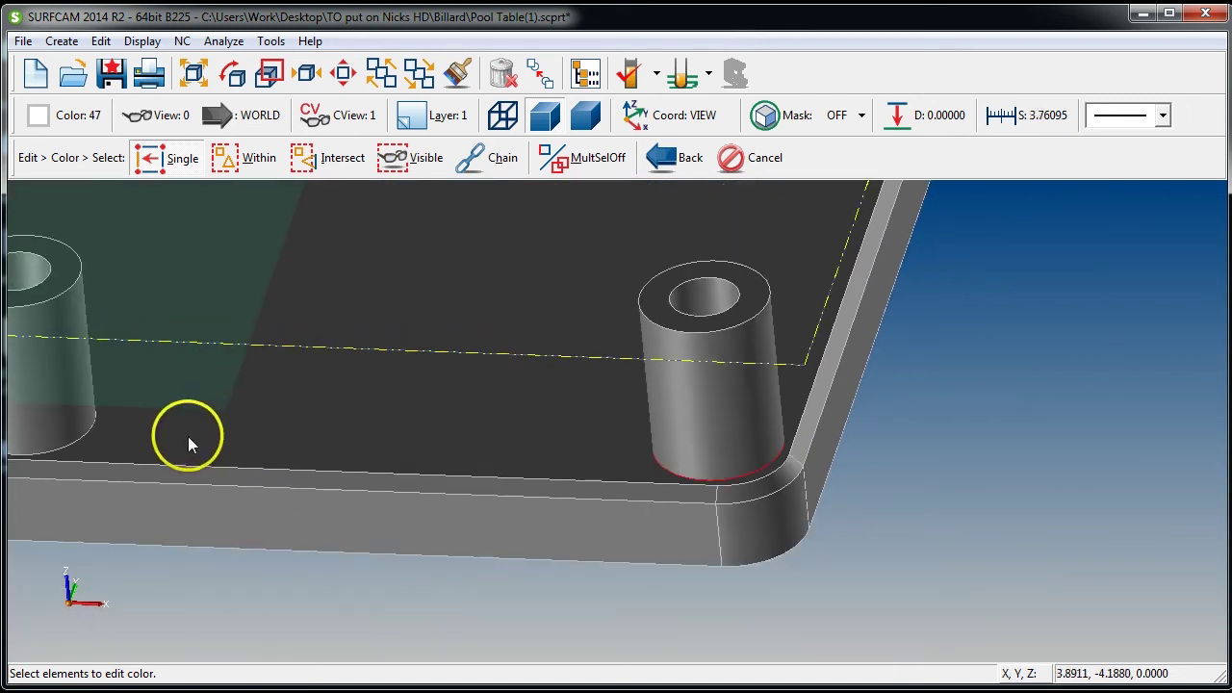
- Recolor the base circles of the lower-middle and lower-left legs red
{"action": "scroll", "coordinate": [231, 419], "scroll_direction": "up", "scroll_amount": 7}
{"action": "left_click", "coordinate": [368, 433]}
{"action": "scroll", "coordinate": [238, 463], "scroll_direction": "down", "scroll_amount": 7}
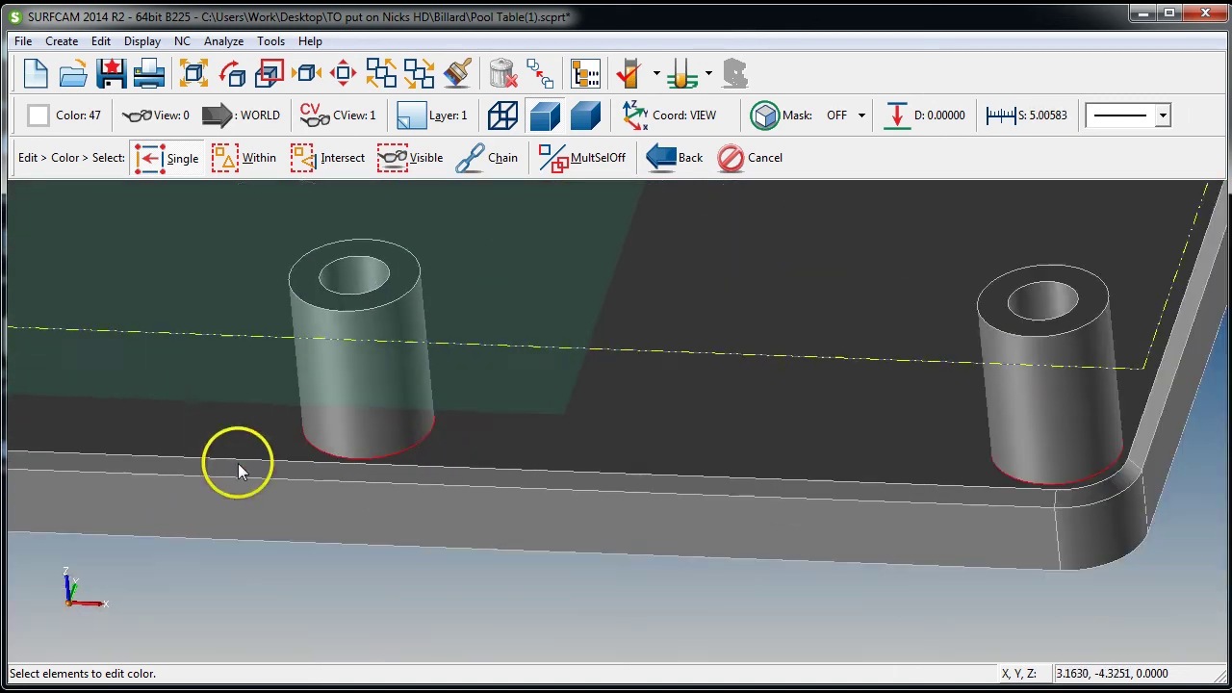
{"action": "scroll", "coordinate": [145, 371], "scroll_direction": "up", "scroll_amount": 3}
{"action": "scroll", "coordinate": [266, 391], "scroll_direction": "up", "scroll_amount": 2}
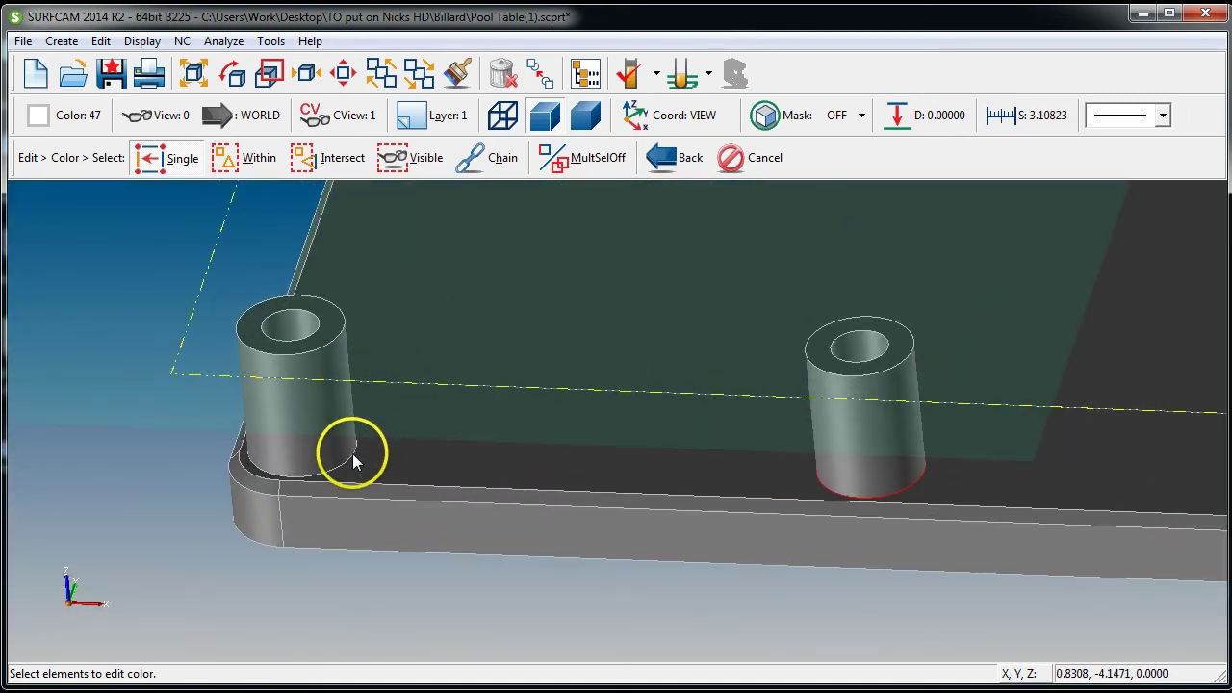
{"action": "left_click", "coordinate": [353, 455]}
{"action": "scroll", "coordinate": [557, 282], "scroll_direction": "down", "scroll_amount": 2}
{"action": "scroll", "coordinate": [557, 283], "scroll_direction": "down", "scroll_amount": 3}
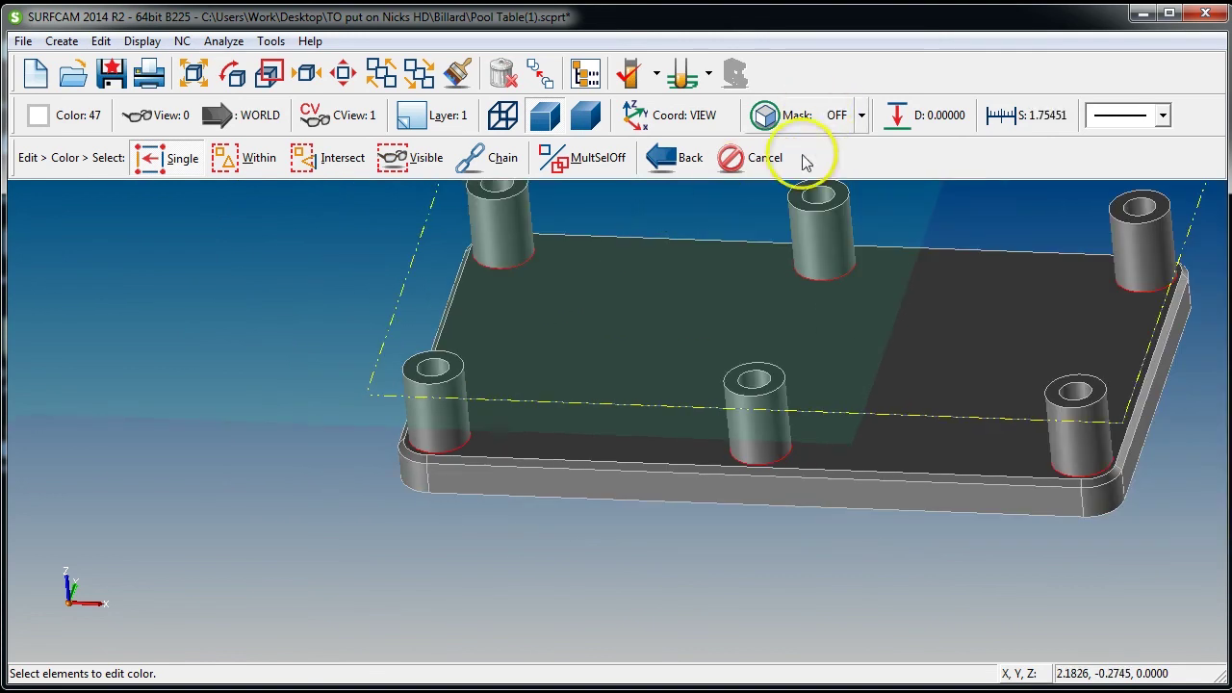
- Examine the base circles of all six legs to check their red coloring
{"action": "scroll", "coordinate": [793, 254], "scroll_direction": "down", "scroll_amount": 4}
{"action": "scroll", "coordinate": [776, 322], "scroll_direction": "up", "scroll_amount": 1}
{"action": "scroll", "coordinate": [777, 323], "scroll_direction": "up", "scroll_amount": 1}
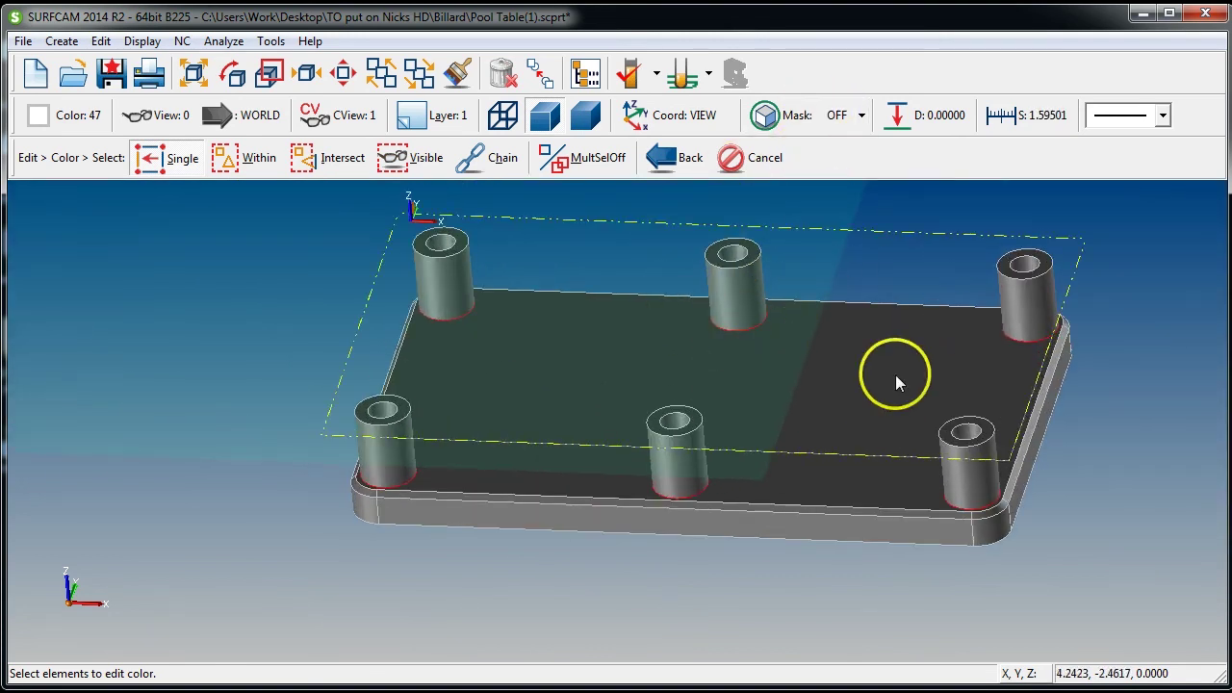
{"action": "scroll", "coordinate": [758, 410], "scroll_direction": "up", "scroll_amount": 1}
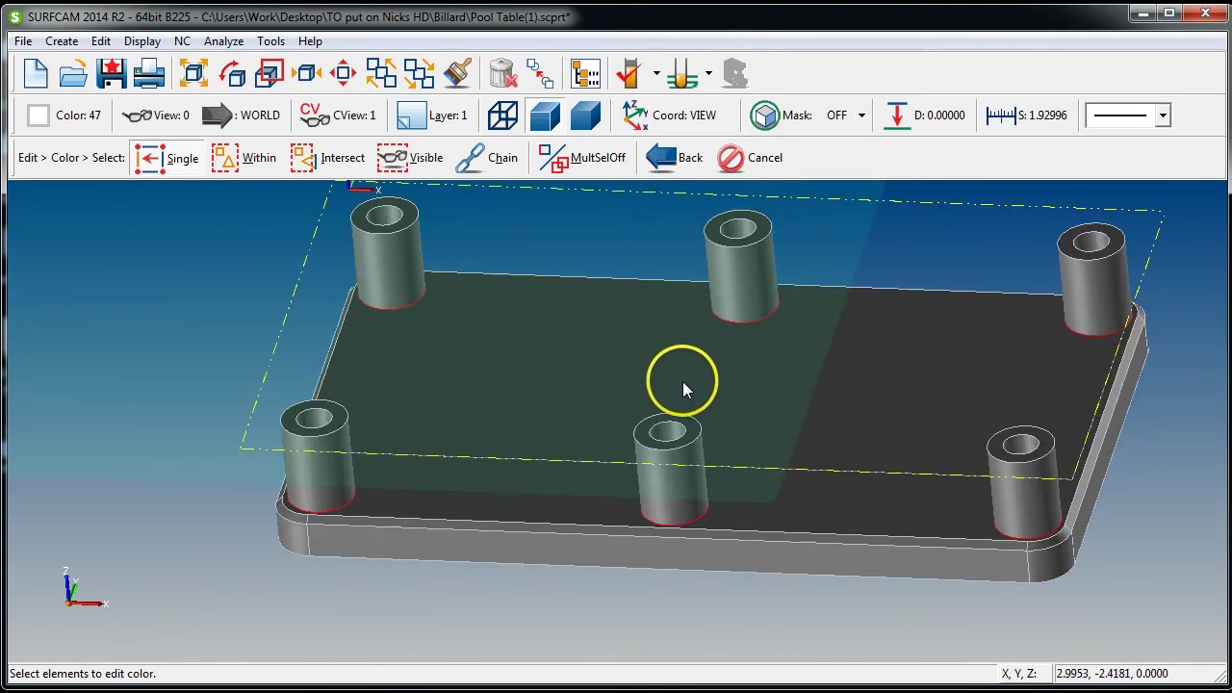
{"action": "scroll", "coordinate": [577, 385], "scroll_direction": "up", "scroll_amount": 1}
{"action": "scroll", "coordinate": [736, 306], "scroll_direction": "down", "scroll_amount": 1}
{"action": "scroll", "coordinate": [713, 308], "scroll_direction": "up", "scroll_amount": 4}
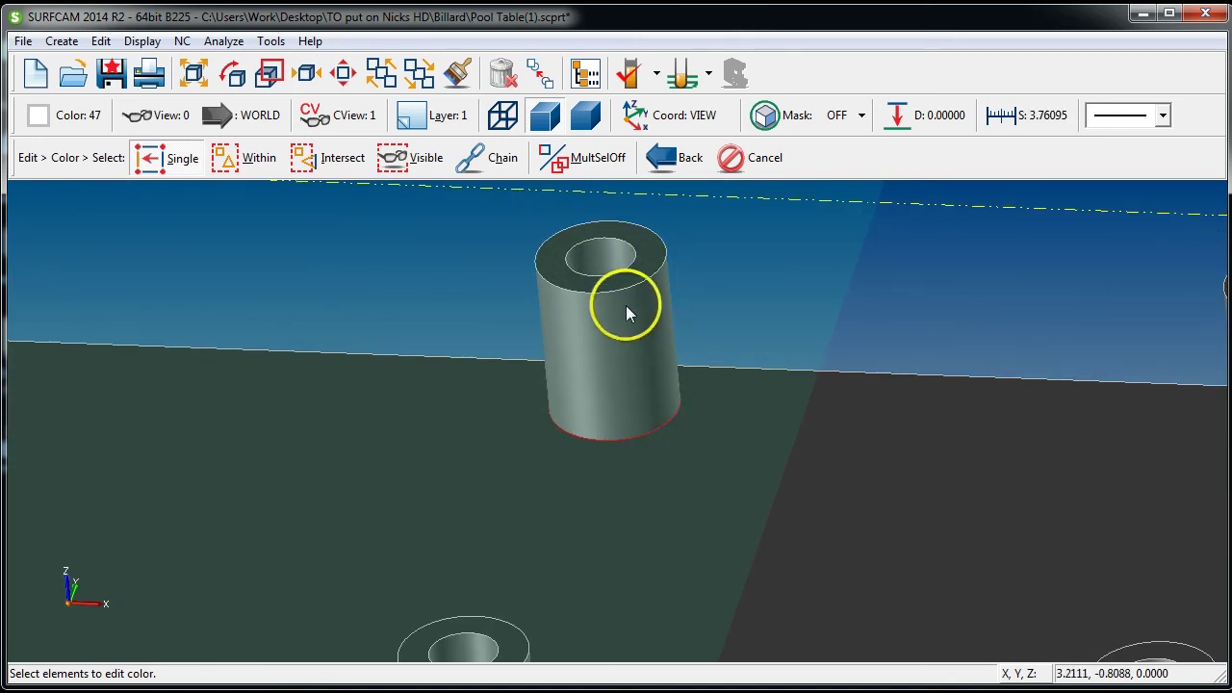
{"action": "scroll", "coordinate": [647, 333], "scroll_direction": "down", "scroll_amount": 1}
{"action": "scroll", "coordinate": [655, 424], "scroll_direction": "down", "scroll_amount": 3}
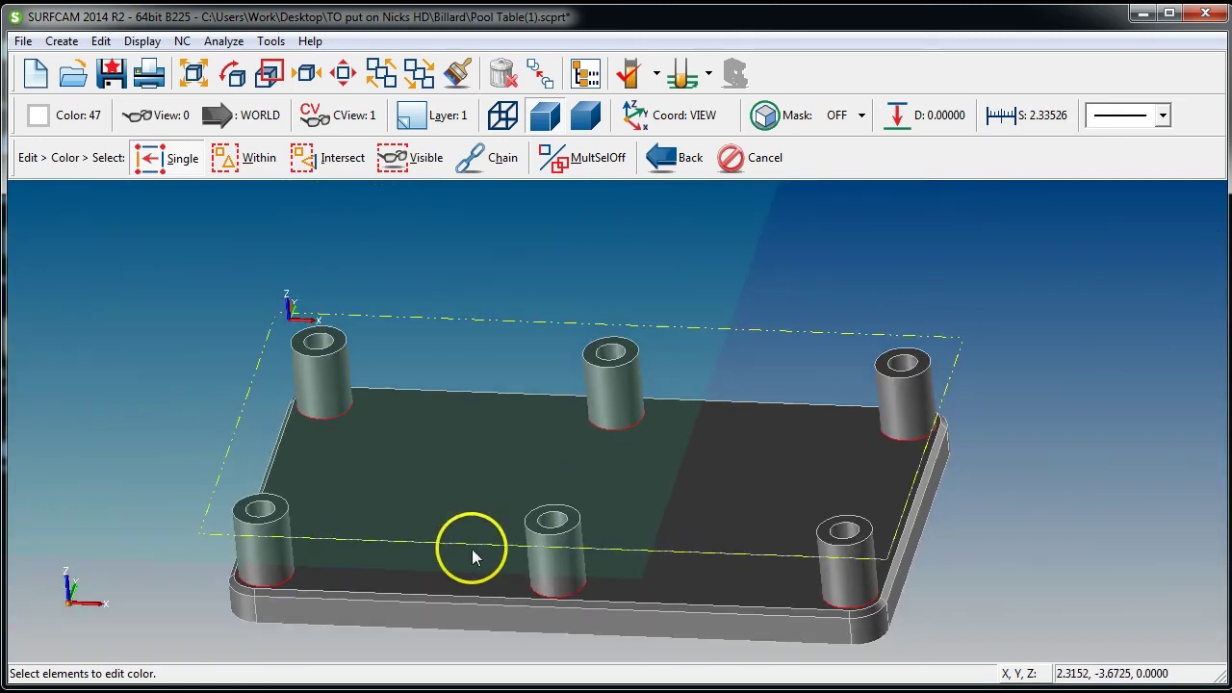
{"action": "scroll", "coordinate": [392, 571], "scroll_direction": "up", "scroll_amount": 2}
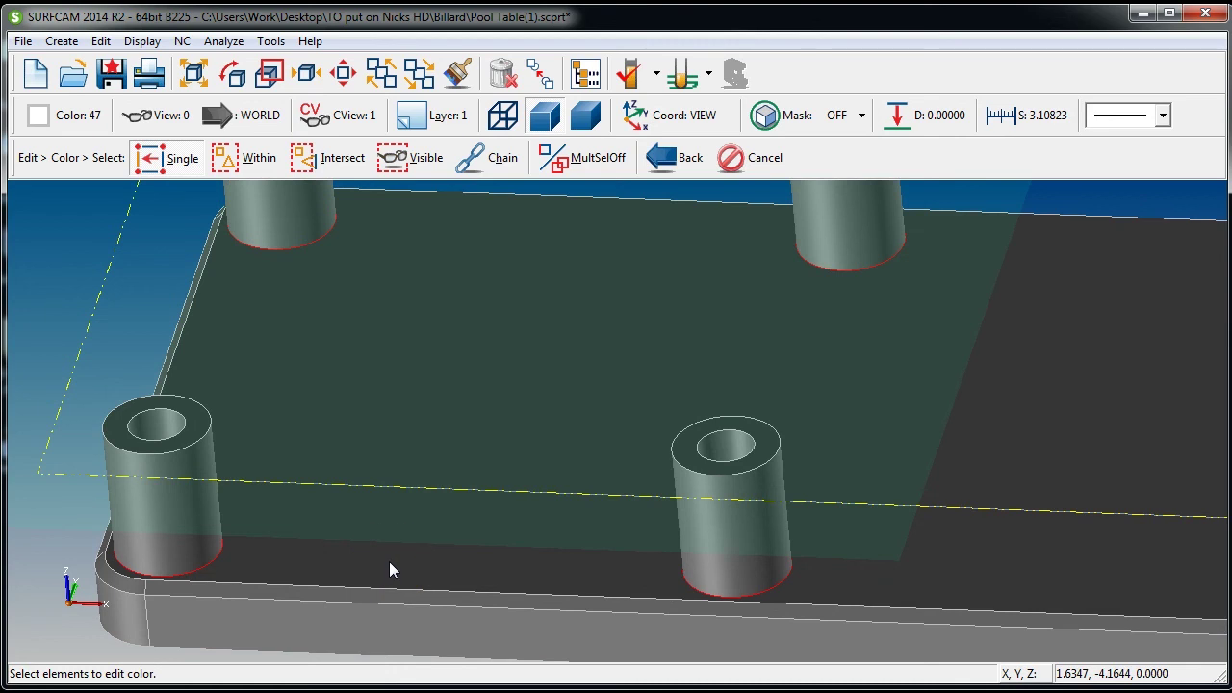
{"action": "scroll", "coordinate": [389, 562], "scroll_direction": "down", "scroll_amount": 1}
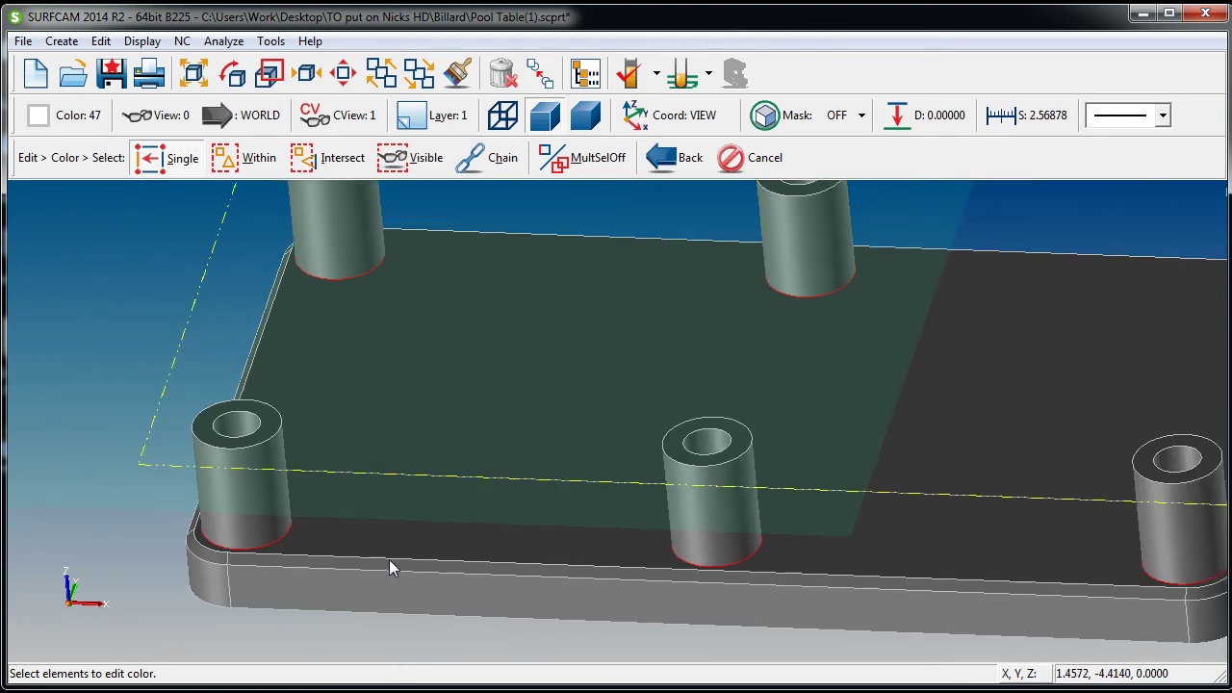
- End the color editing and inspect the table, boundary and leg circles from the top view and a tilted view
{"action": "left_click", "coordinate": [436, 467]}
{"action": "key", "text": "1"}
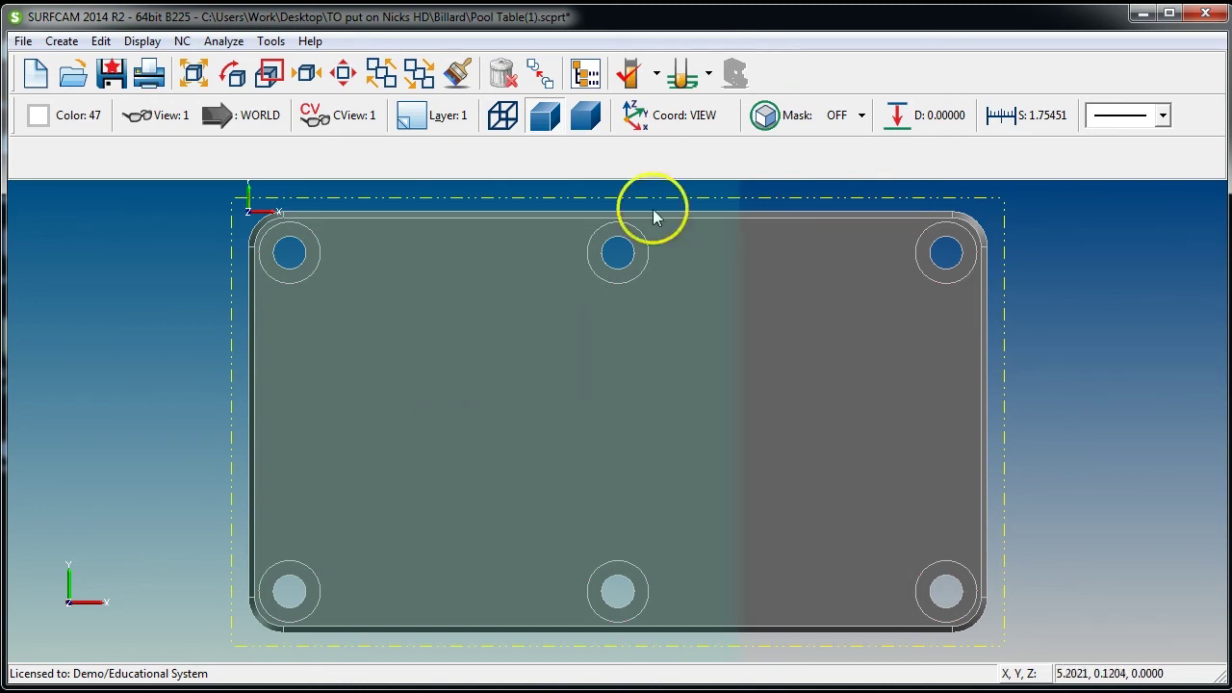
{"action": "middle_click_drag", "start_coordinate": [724, 395], "coordinate": [454, 469]}
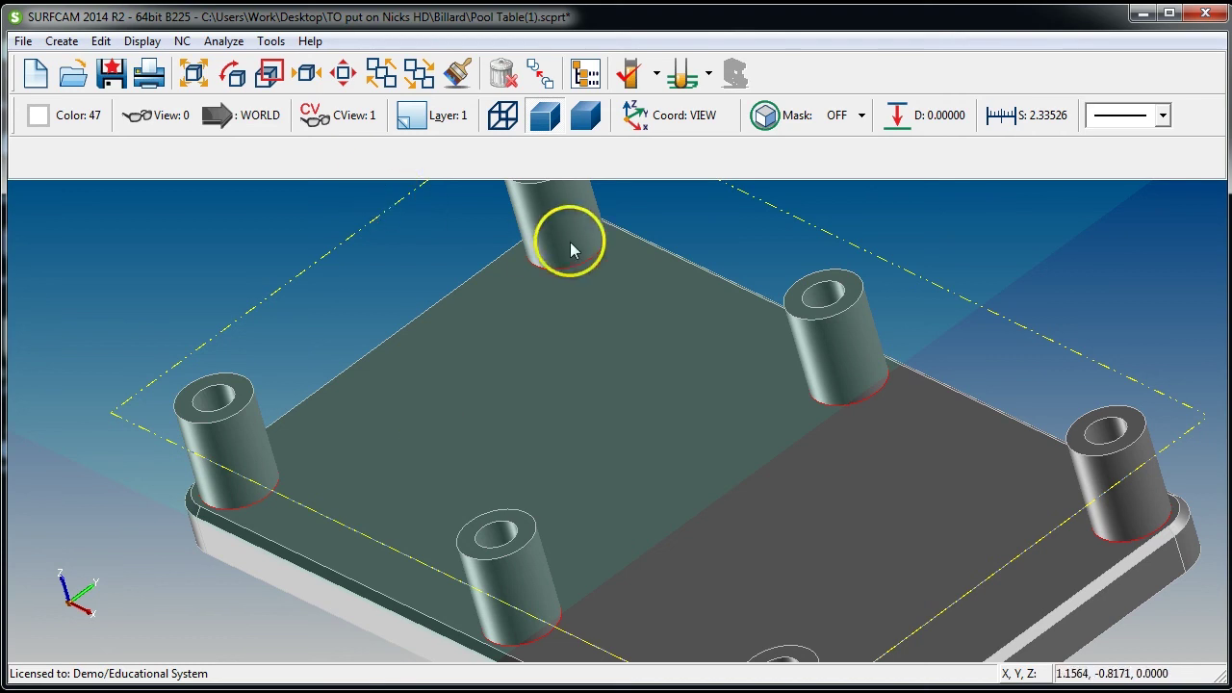
{"action": "scroll", "coordinate": [905, 409], "scroll_direction": "down", "scroll_amount": 8}
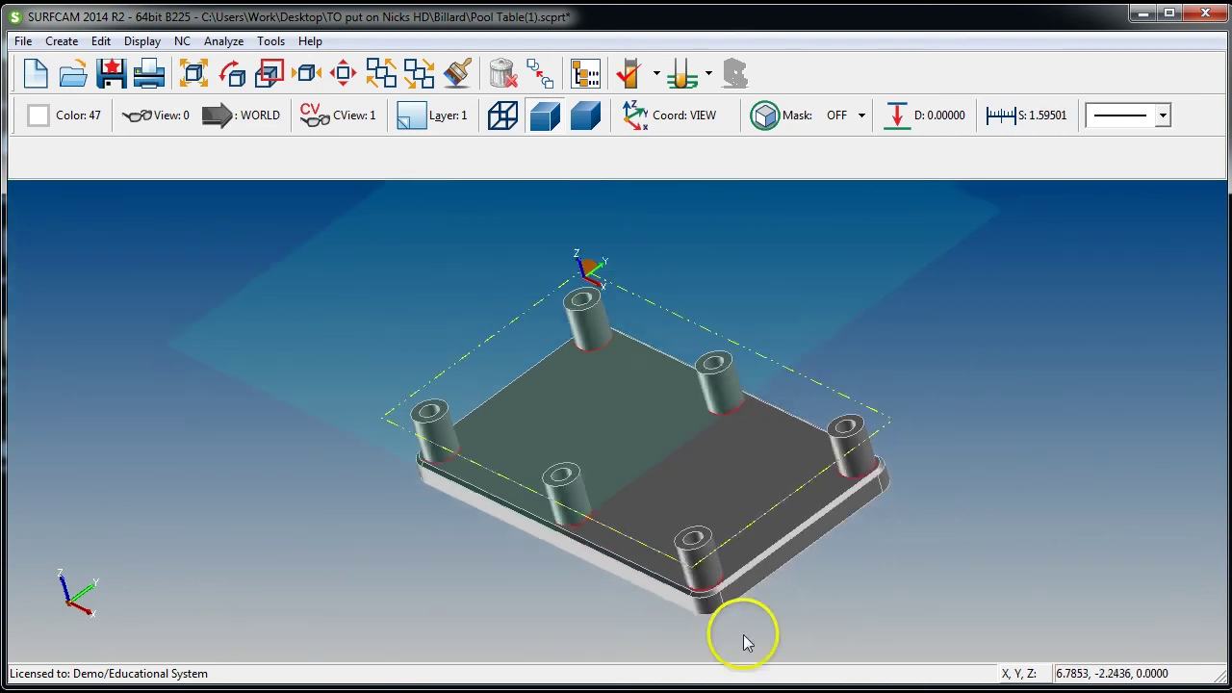
{"action": "scroll", "coordinate": [745, 641], "scroll_direction": "up", "scroll_amount": 4}
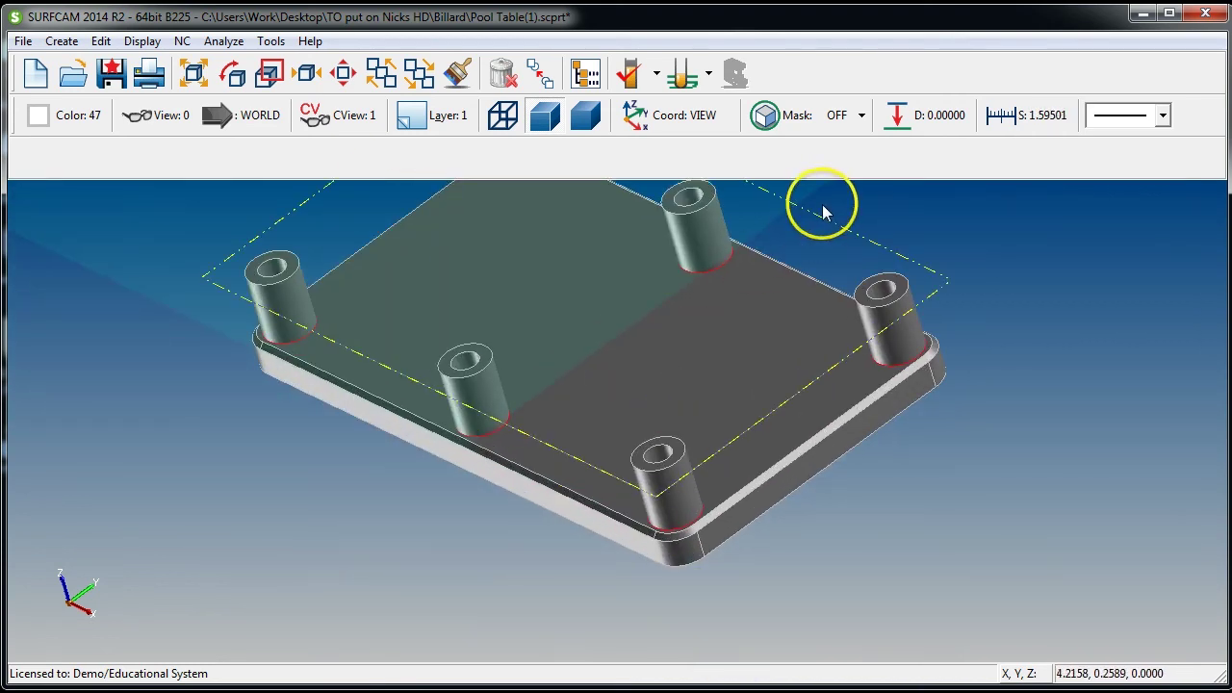
{"action": "left_click", "coordinate": [861, 116]}
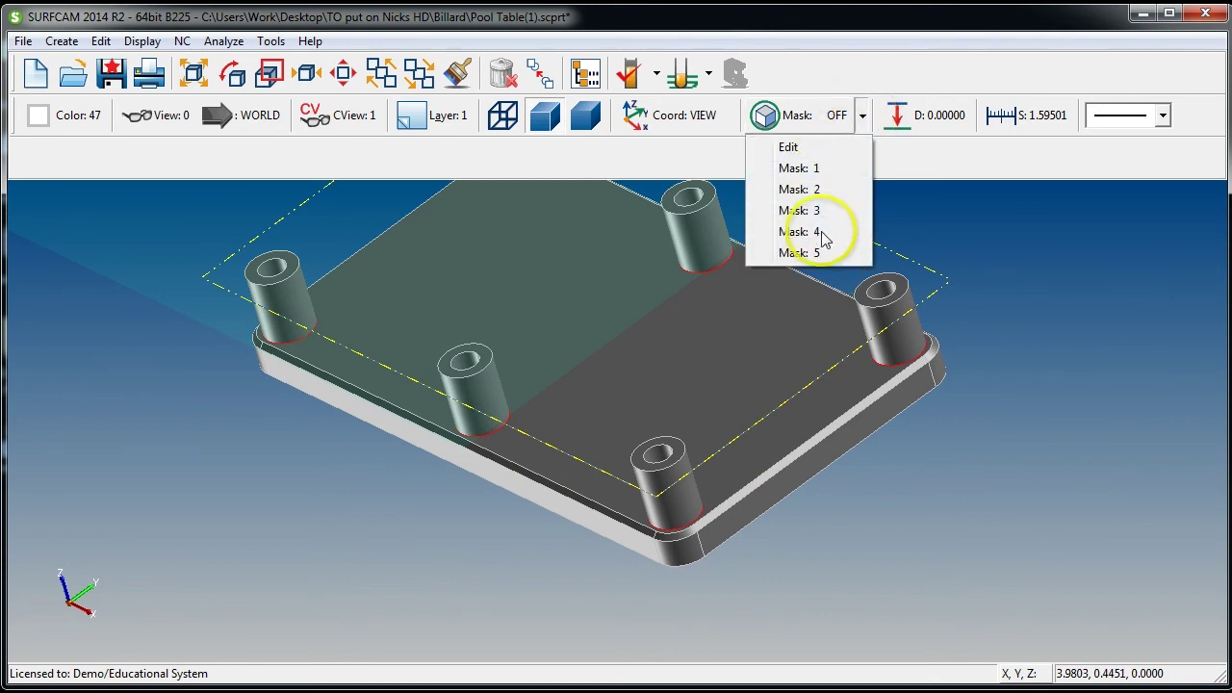
{"action": "left_click", "coordinate": [1020, 366]}
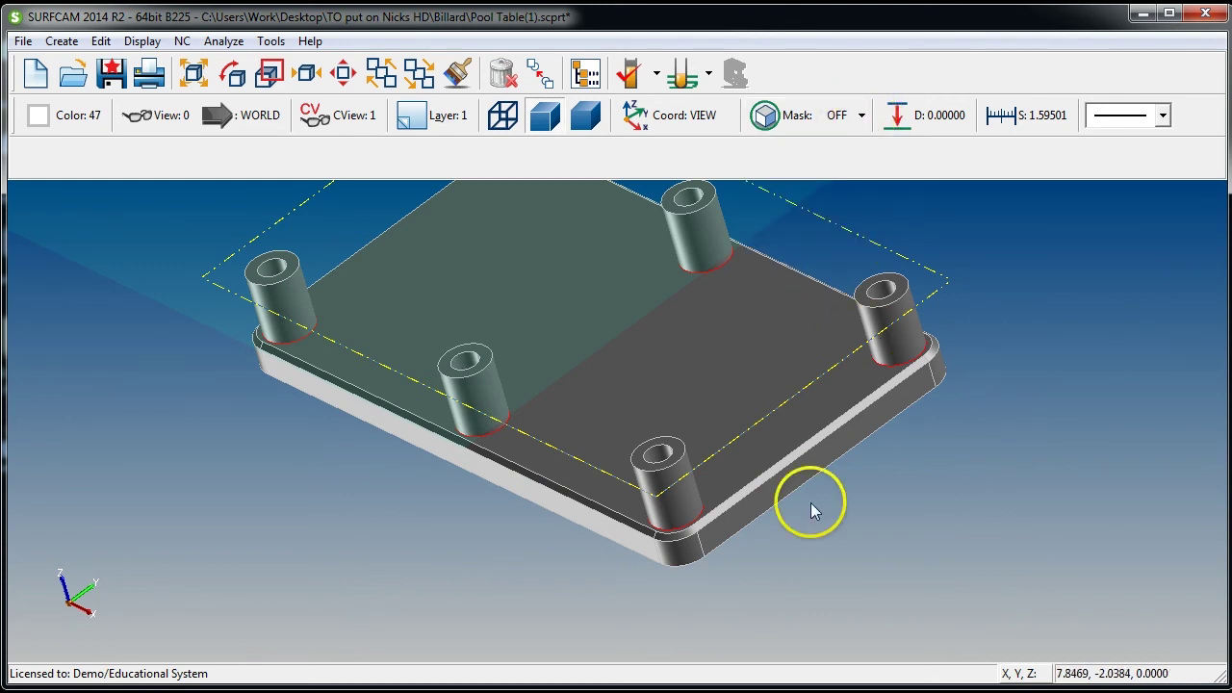
{"action": "scroll", "coordinate": [626, 439], "scroll_direction": "down", "scroll_amount": 2}
{"action": "scroll", "coordinate": [587, 433], "scroll_direction": "up", "scroll_amount": 1}
{"action": "middle_click_drag", "start_coordinate": [585, 363], "coordinate": [558, 262]}
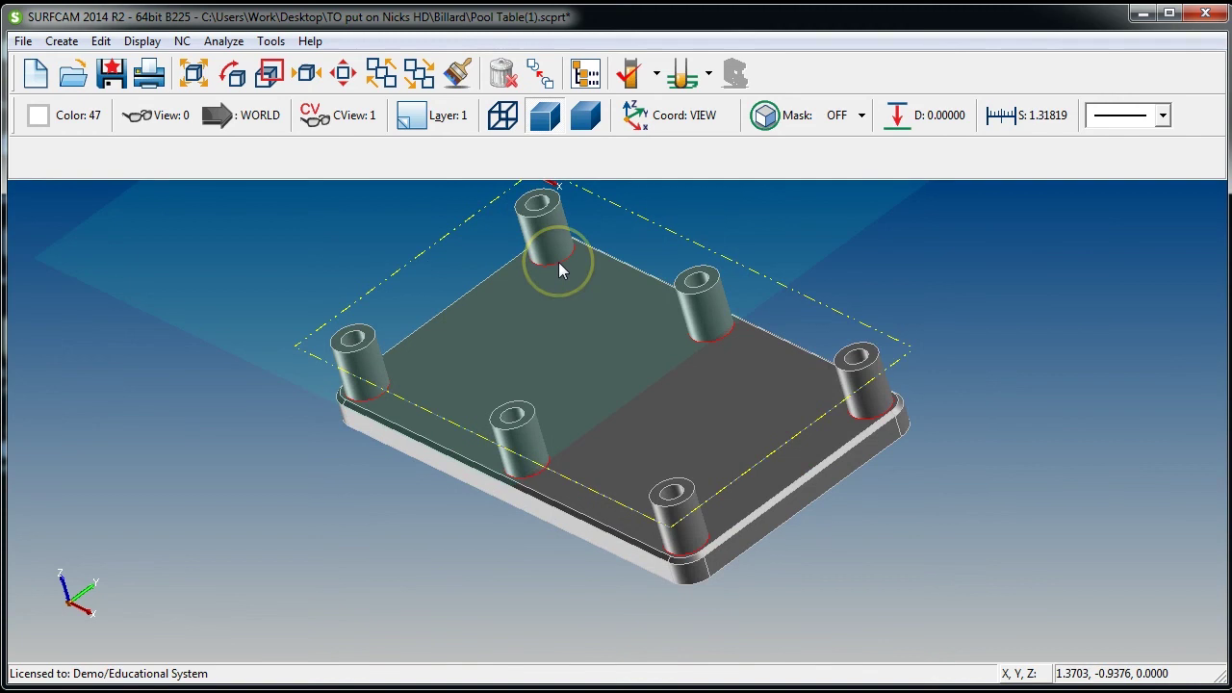